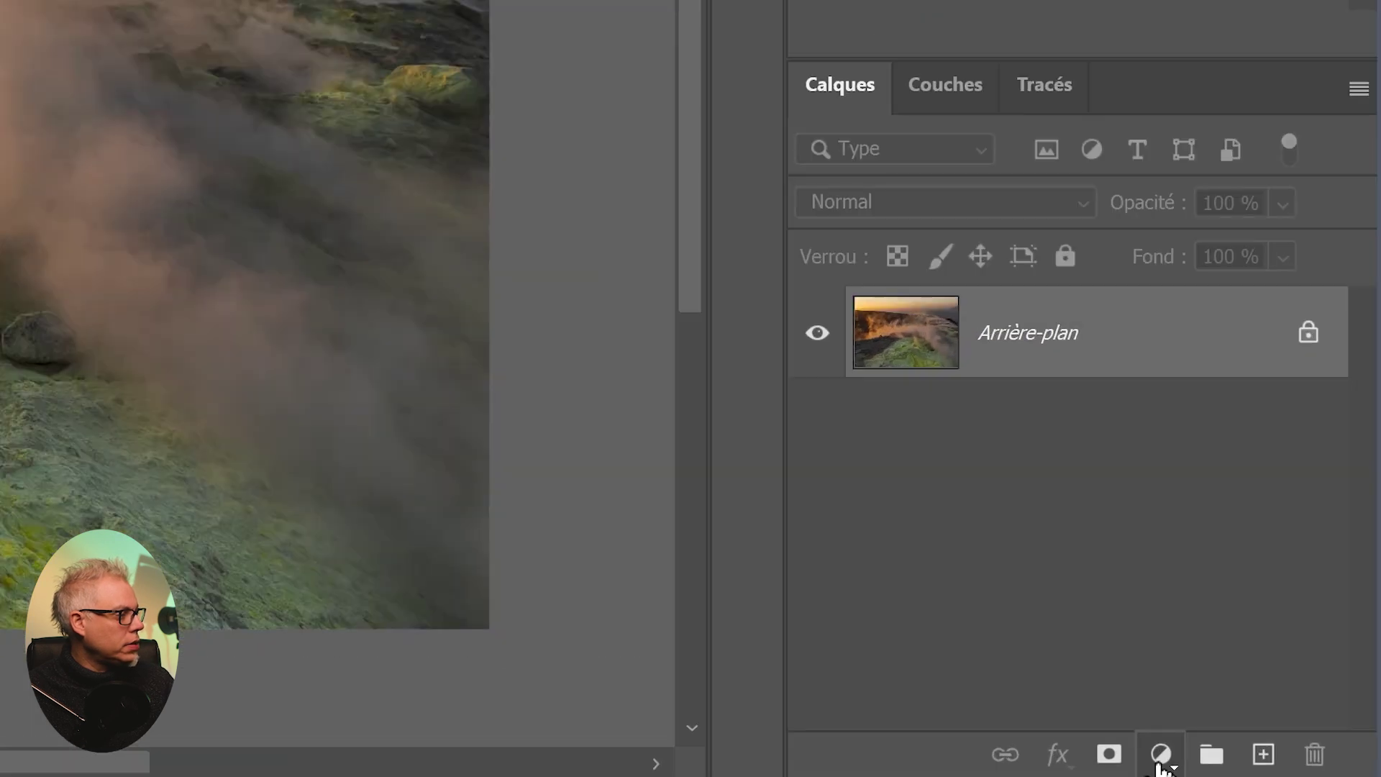
Add a red gradient fill layer in Réfléchi style at a 71,26° angle and 1% scale
{"action": "left_click", "coordinate": [1277, 729]}
{"action": "left_click", "coordinate": [1062, 120]}
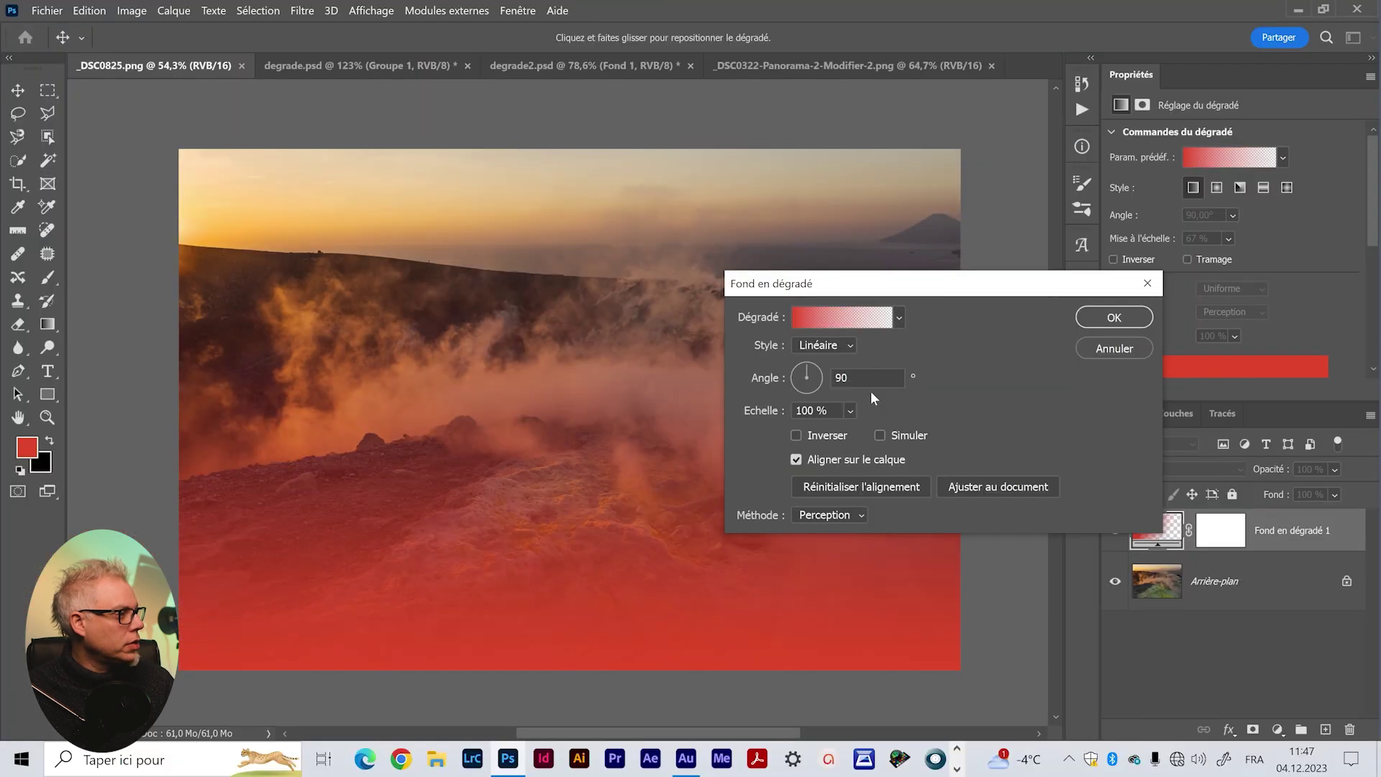
{"action": "left_click", "coordinate": [849, 411]}
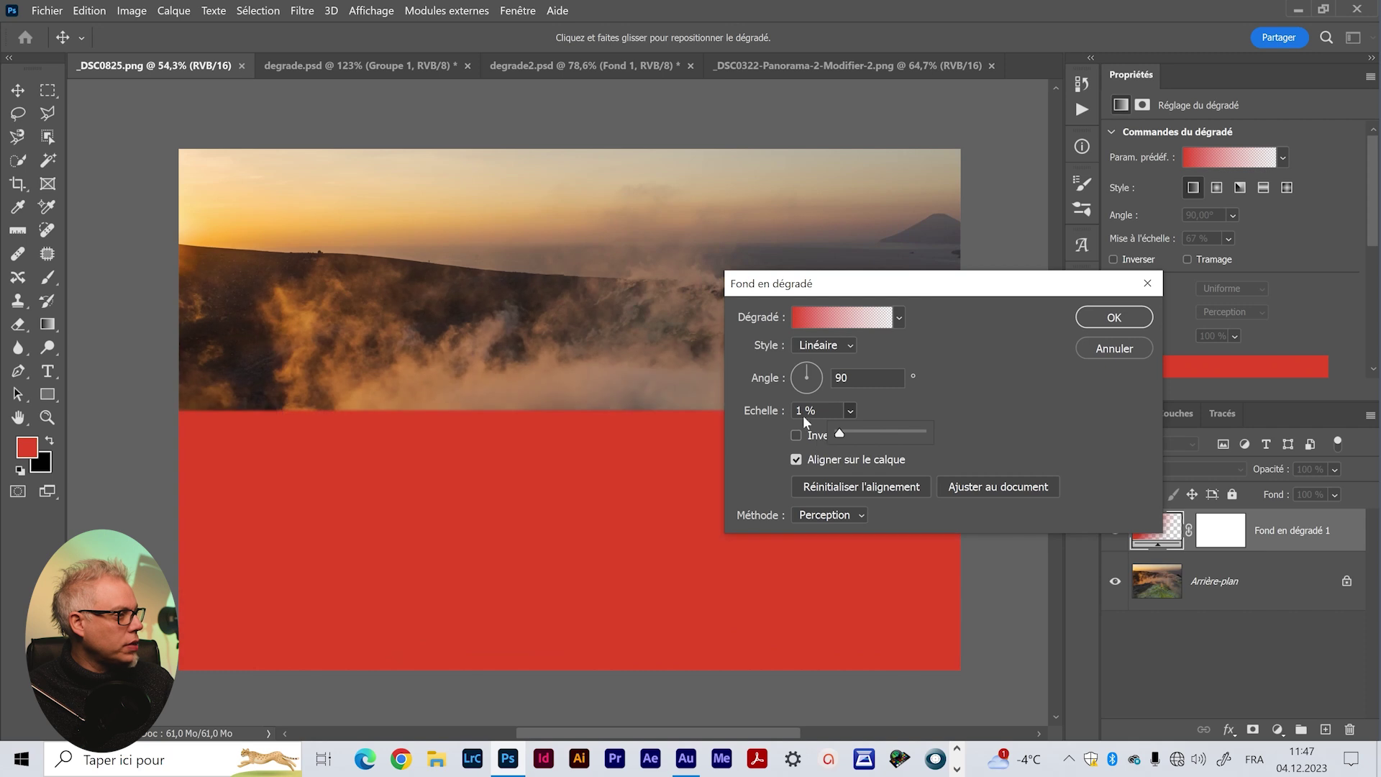
{"action": "left_click", "coordinate": [824, 346]}
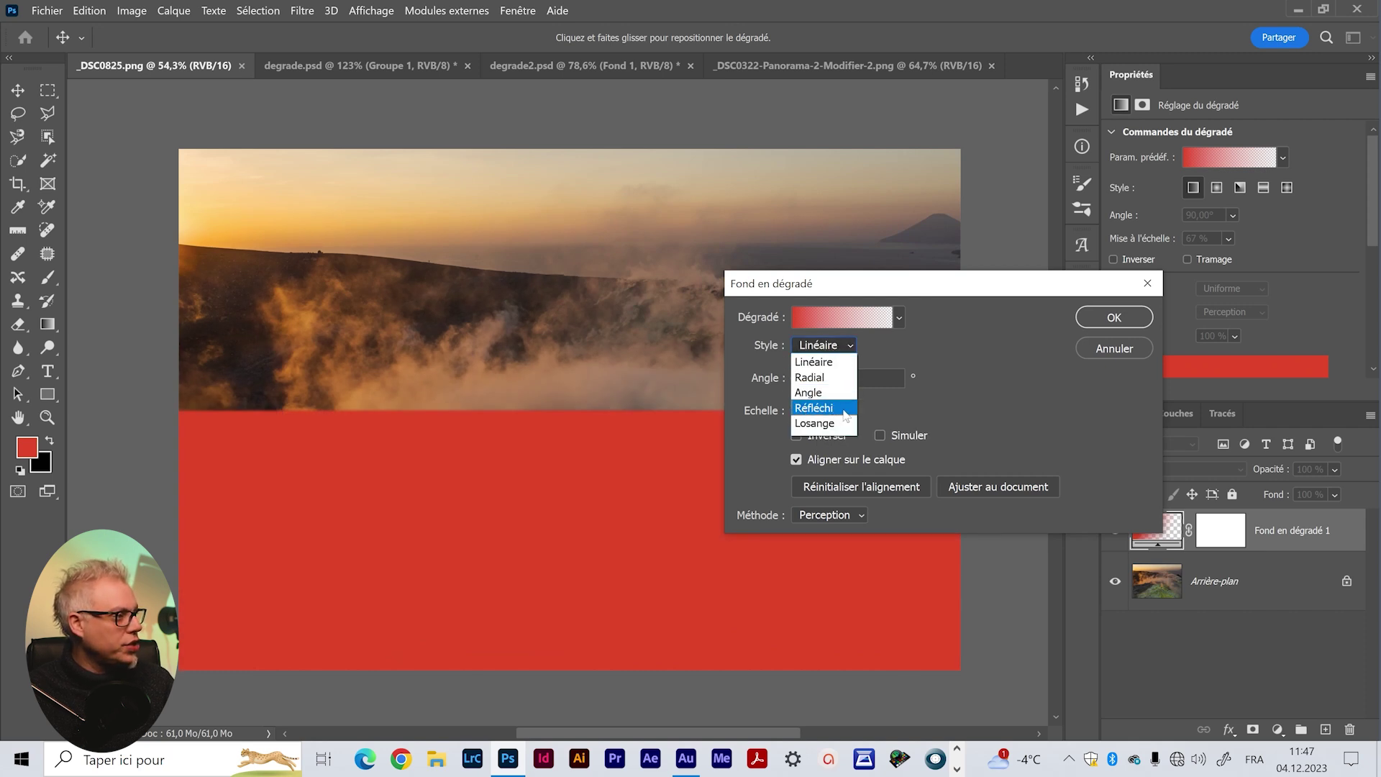
{"action": "left_click", "coordinate": [814, 407]}
{"action": "left_click_drag", "start_coordinate": [803, 283], "coordinate": [1044, 289]}
{"action": "left_click", "coordinate": [1052, 375]}
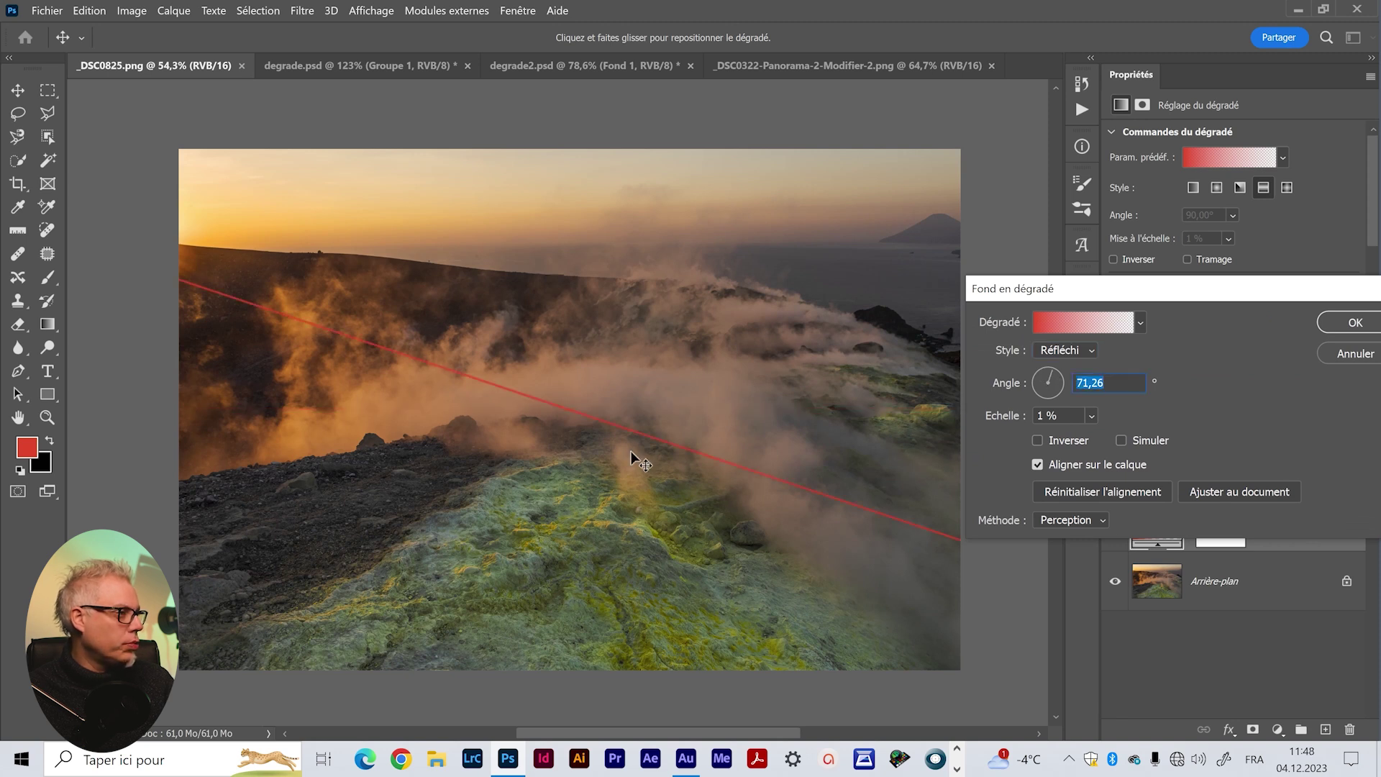
{"action": "left_click", "coordinate": [1057, 323]}
Recolour both gradient stops to pale pink and off-white in the Gradient Editor
{"action": "left_click", "coordinate": [867, 609]}
{"action": "left_click", "coordinate": [948, 687]}
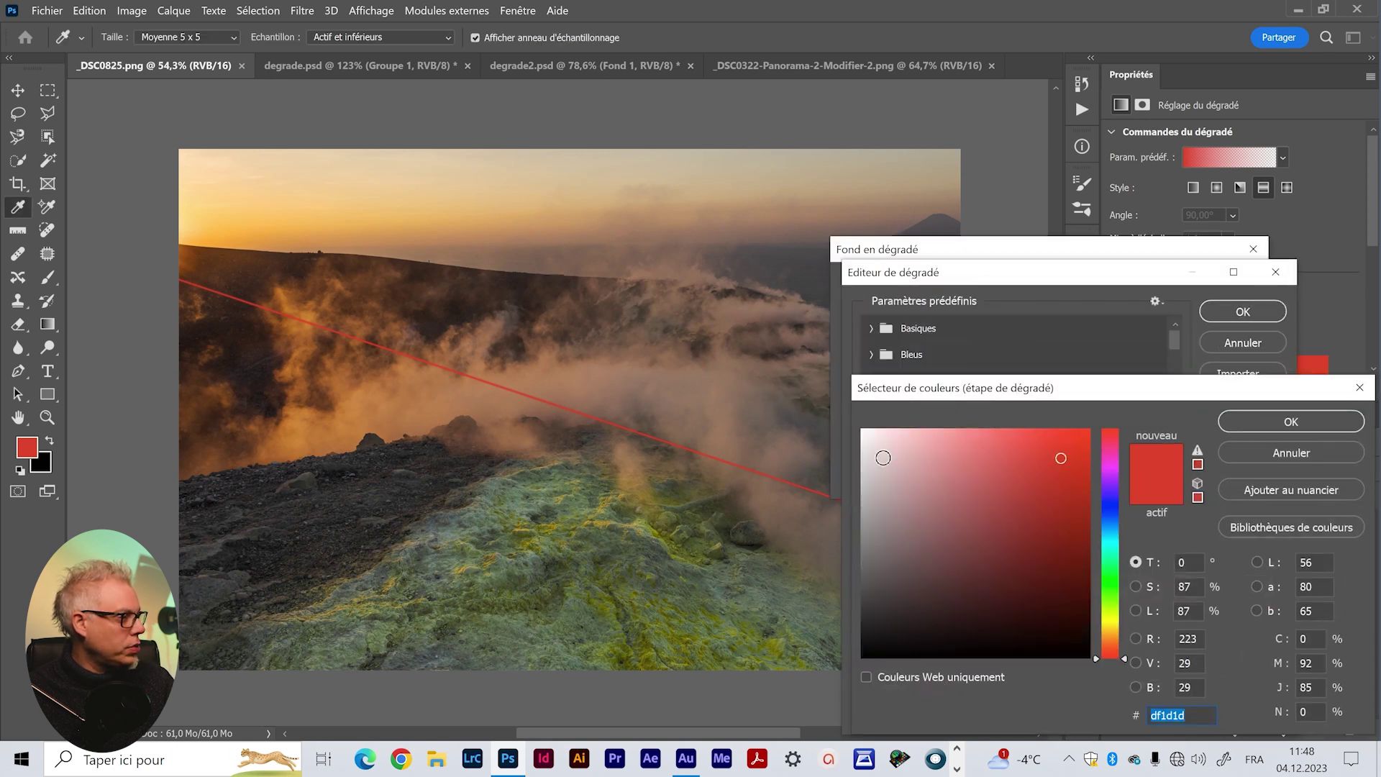
{"action": "left_click", "coordinate": [881, 443]}
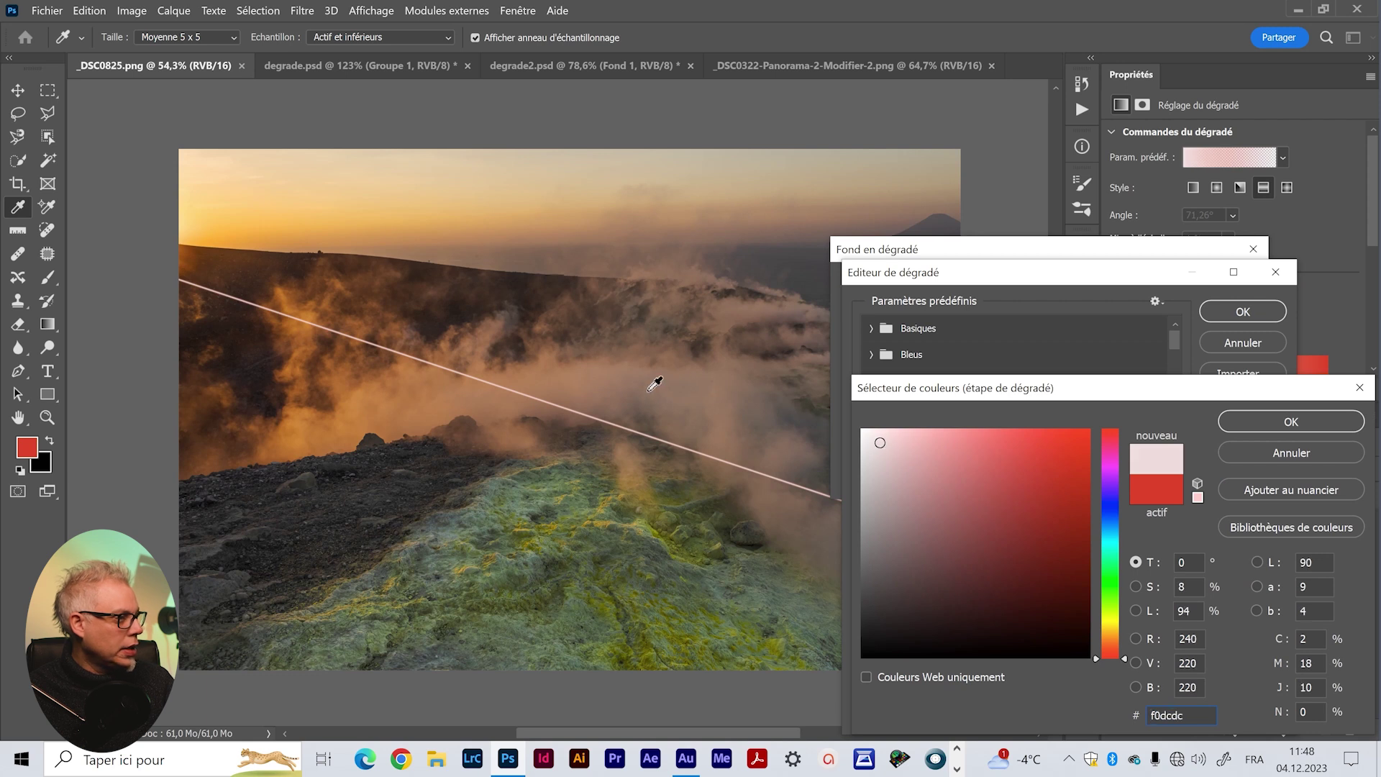
{"action": "left_click", "coordinate": [612, 371]}
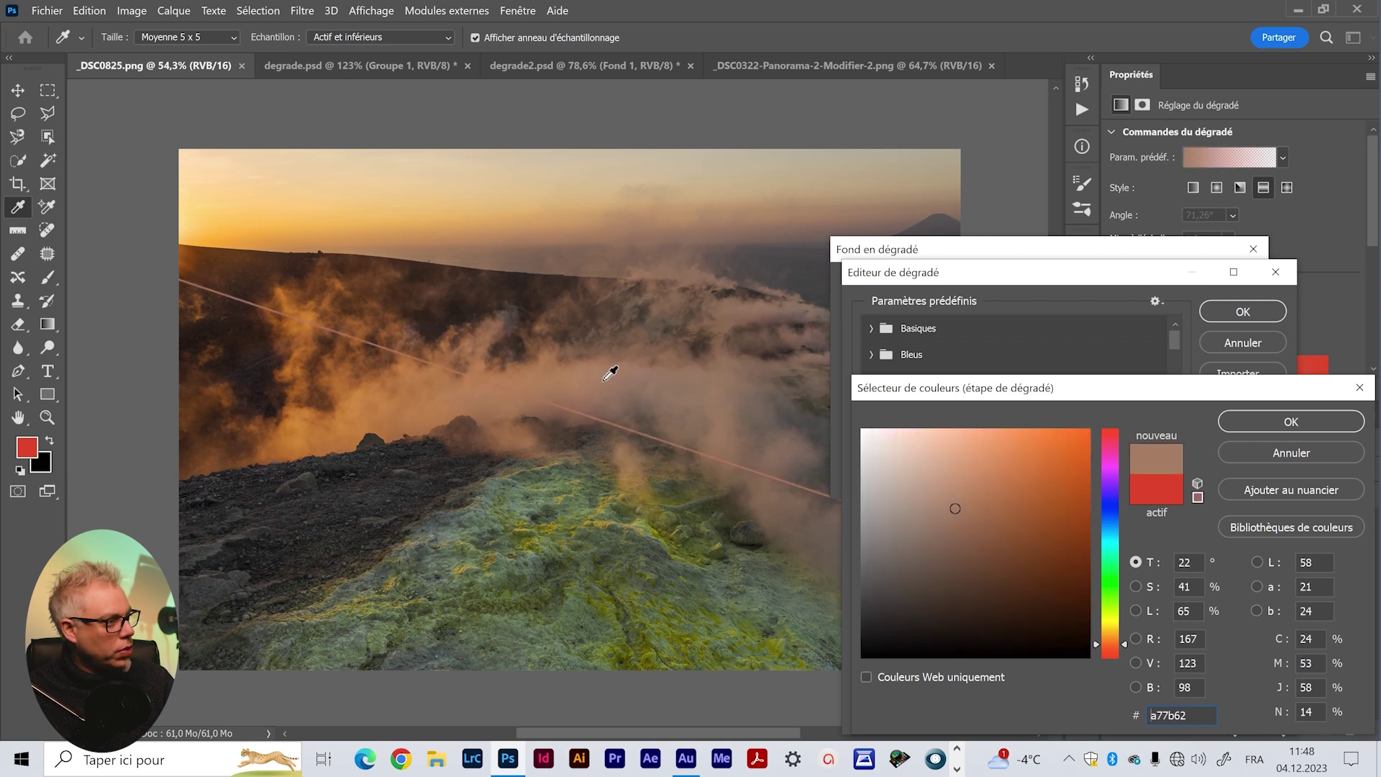
{"action": "left_click", "coordinate": [881, 454]}
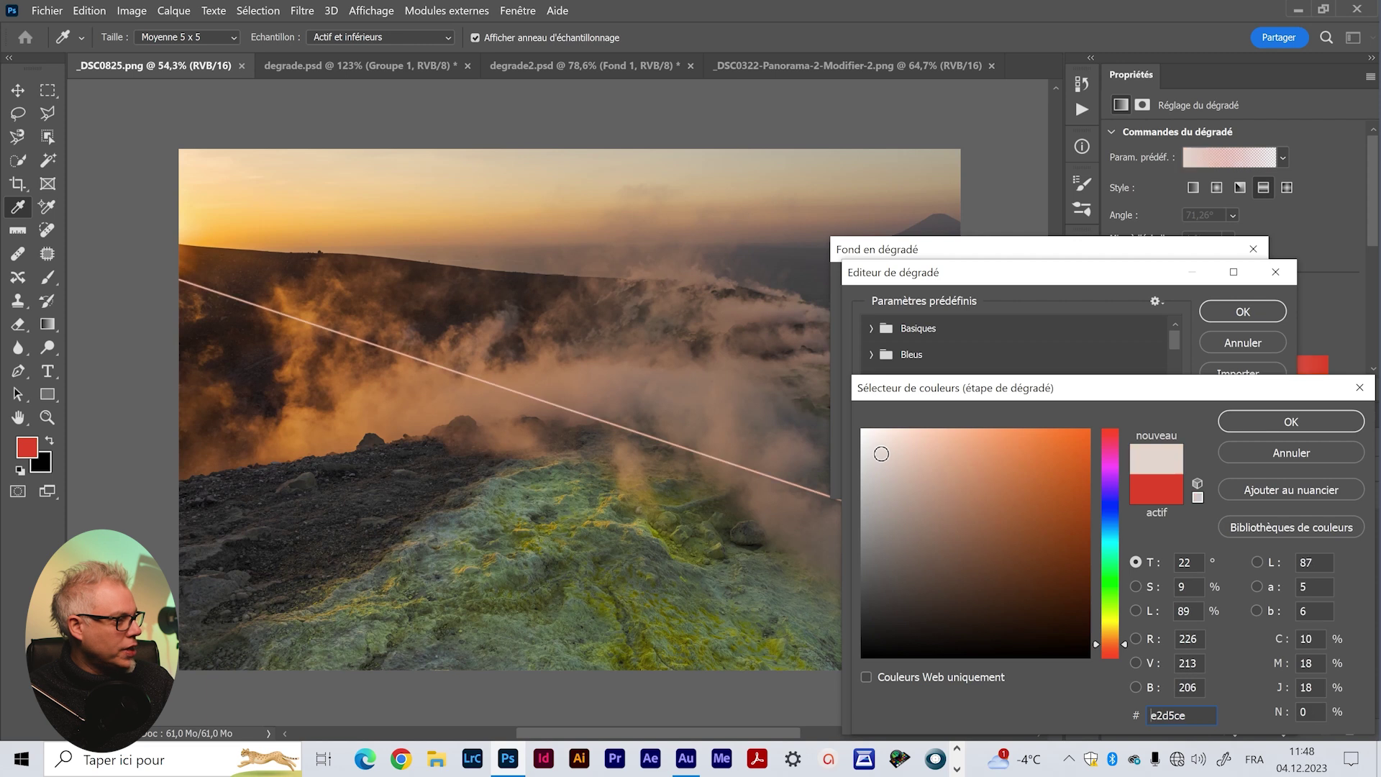
{"action": "left_click", "coordinate": [1298, 428]}
{"action": "left_click", "coordinate": [866, 615]}
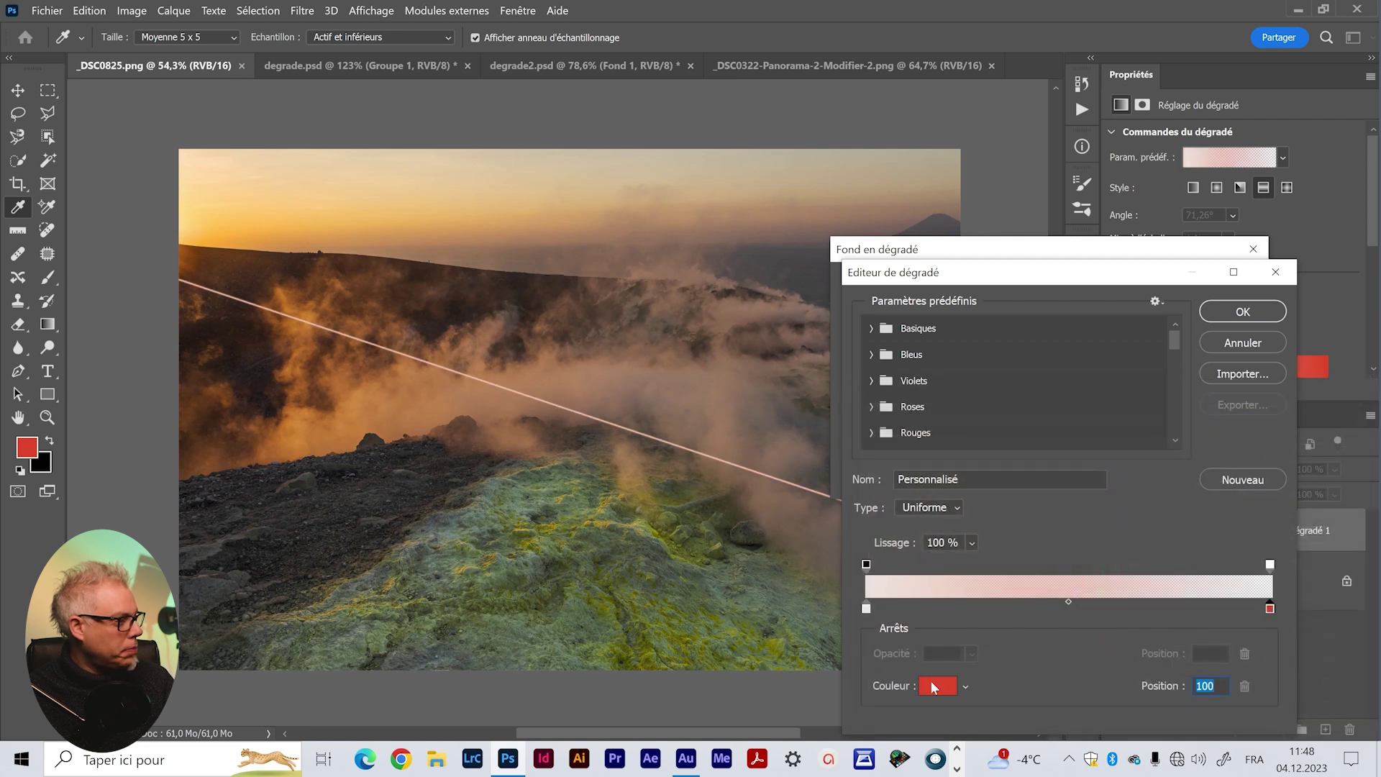
{"action": "left_click", "coordinate": [938, 686]}
{"action": "left_click_drag", "start_coordinate": [881, 467], "coordinate": [873, 441]}
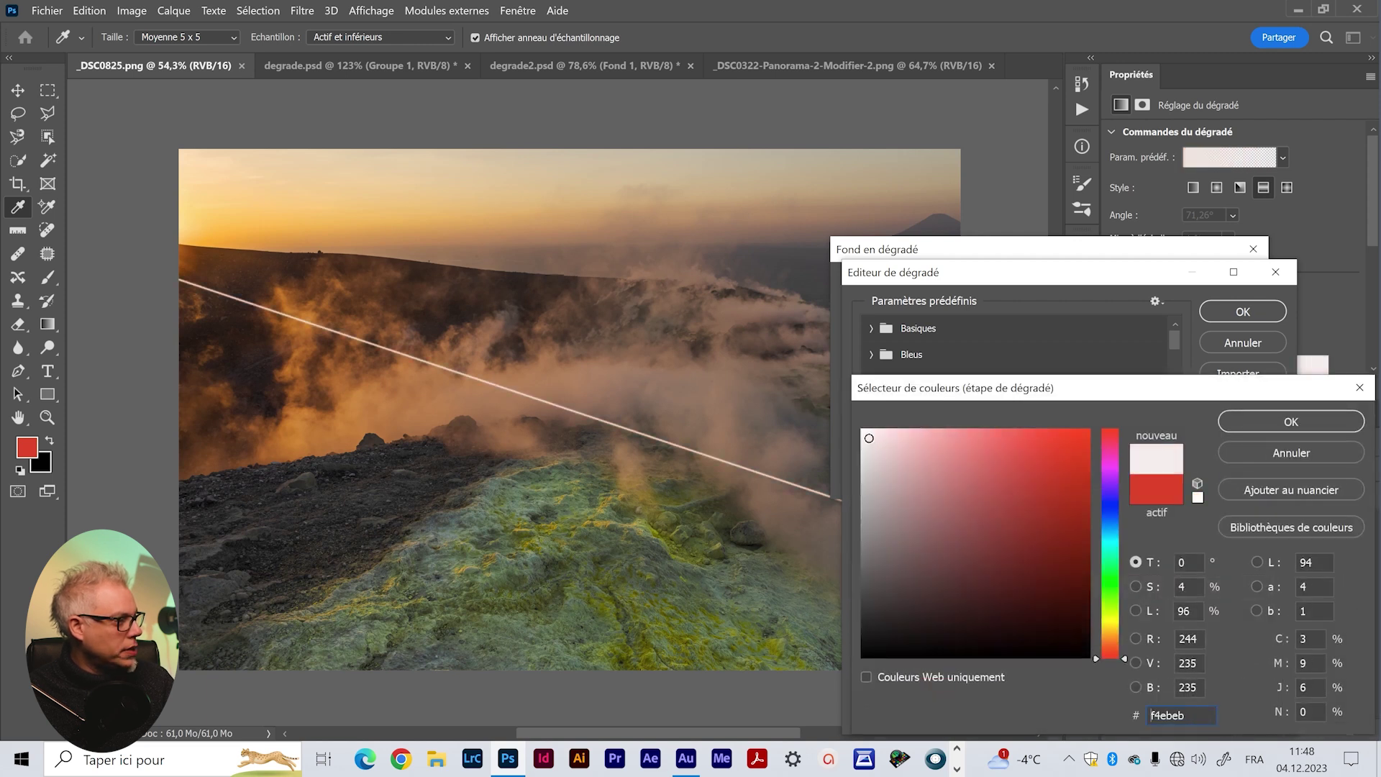
{"action": "left_click_drag", "start_coordinate": [1123, 487], "coordinate": [1110, 514]}
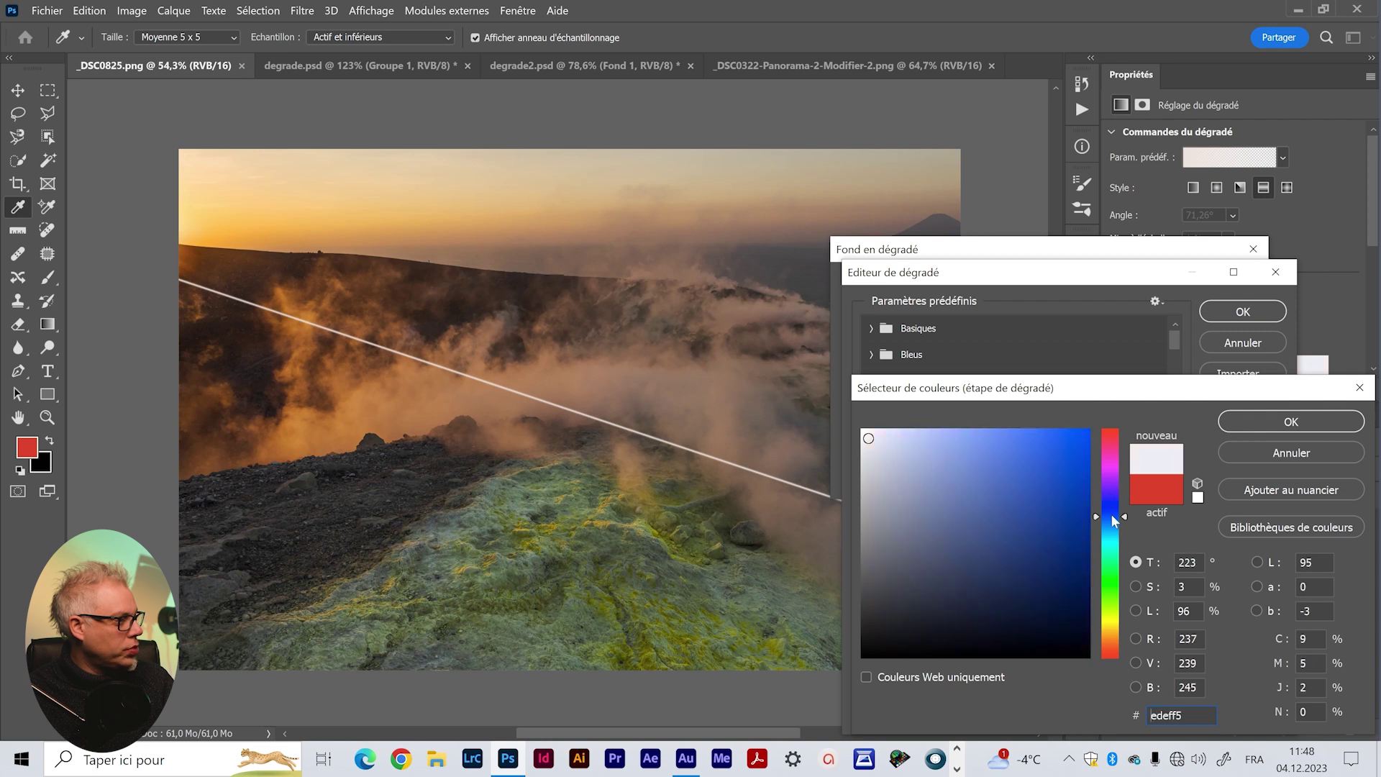
{"action": "left_click", "coordinate": [1244, 423]}
{"action": "left_click", "coordinate": [1254, 318]}
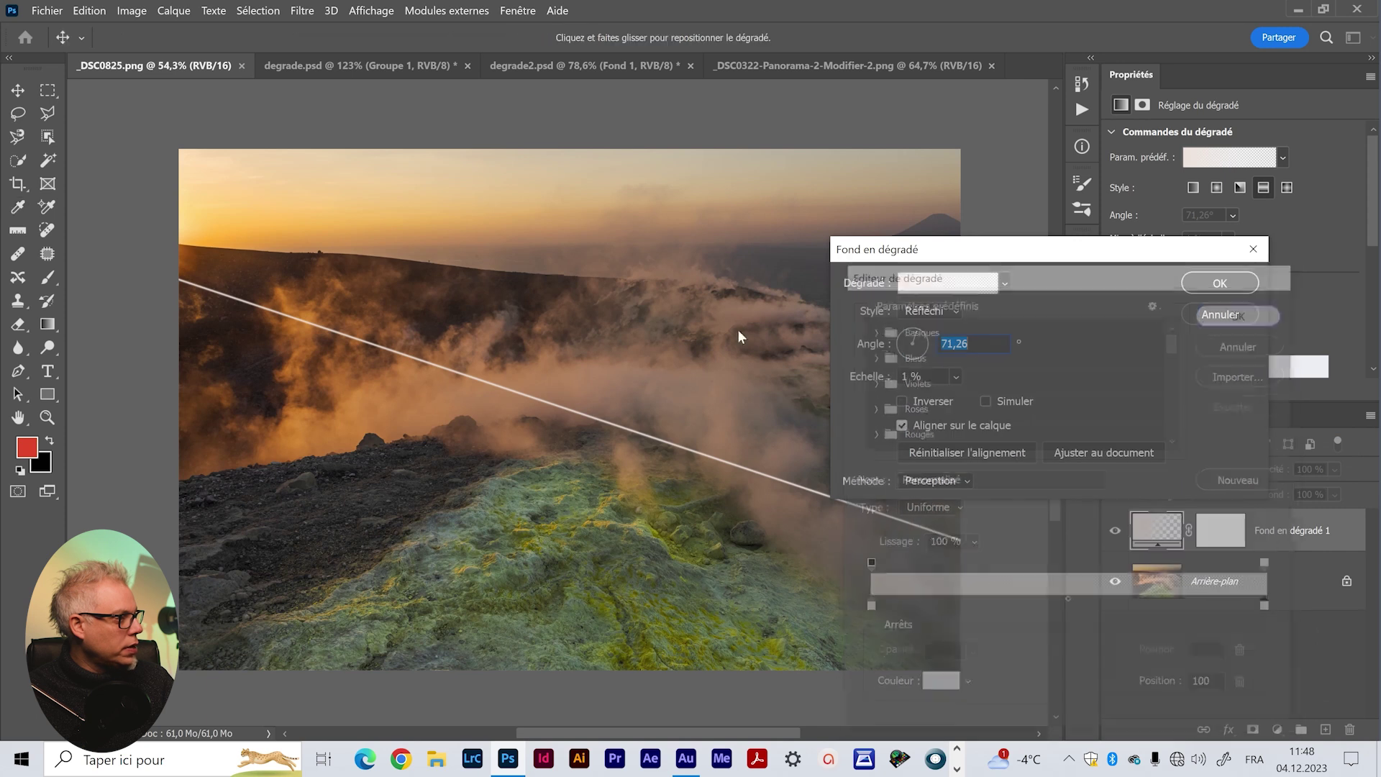
Raise the gradient fill's Échelle to about 53% and confirm the settings
{"action": "left_click", "coordinate": [957, 375]}
{"action": "left_click_drag", "start_coordinate": [961, 397], "coordinate": [983, 401]}
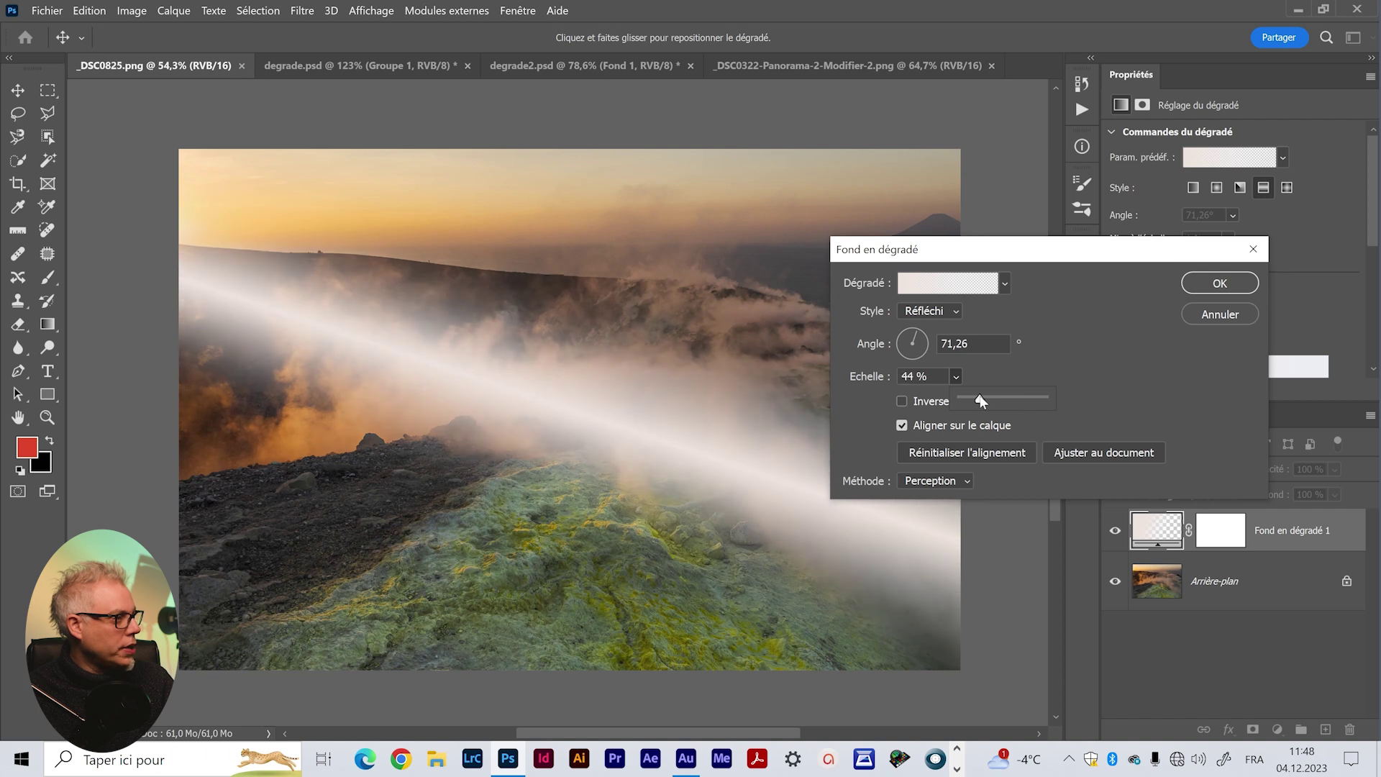
{"action": "left_click_drag", "start_coordinate": [977, 269], "coordinate": [915, 273]}
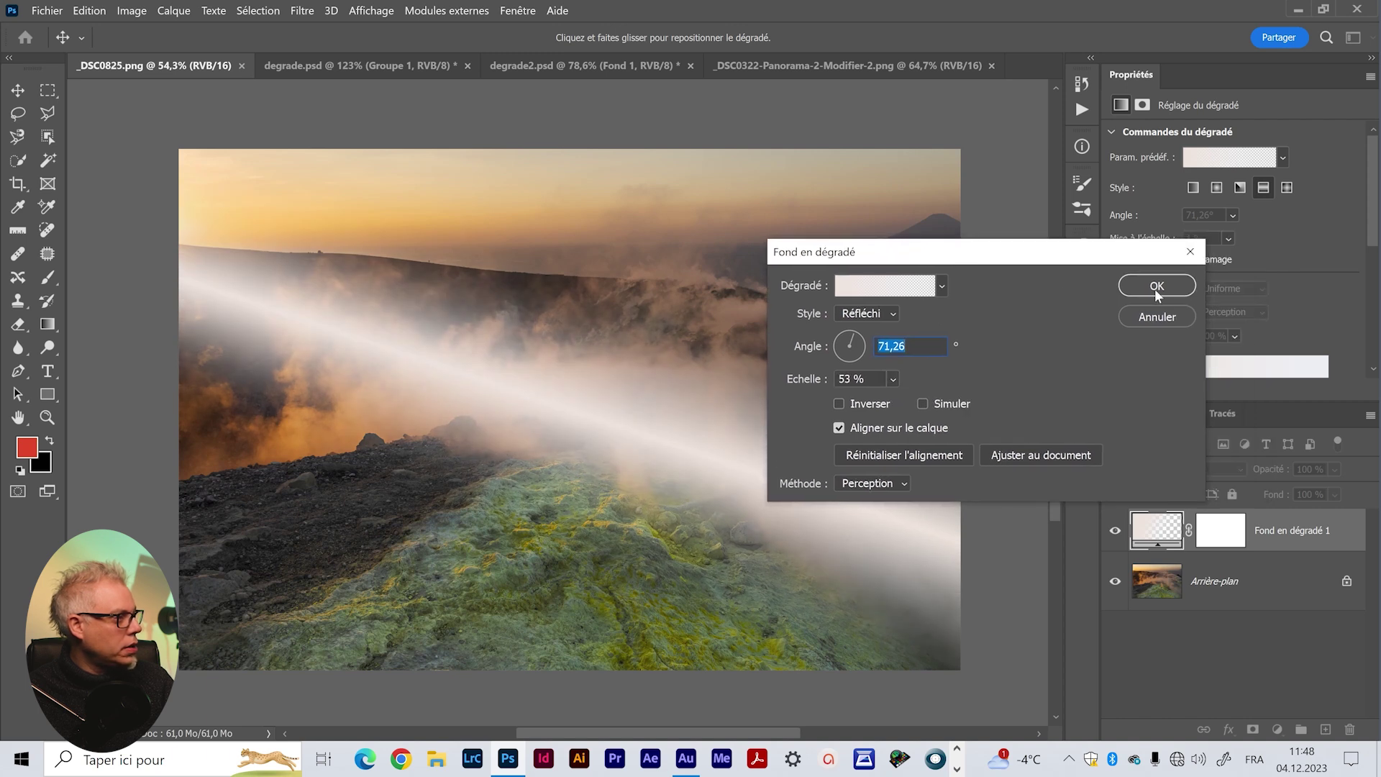
{"action": "left_click", "coordinate": [1157, 287]}
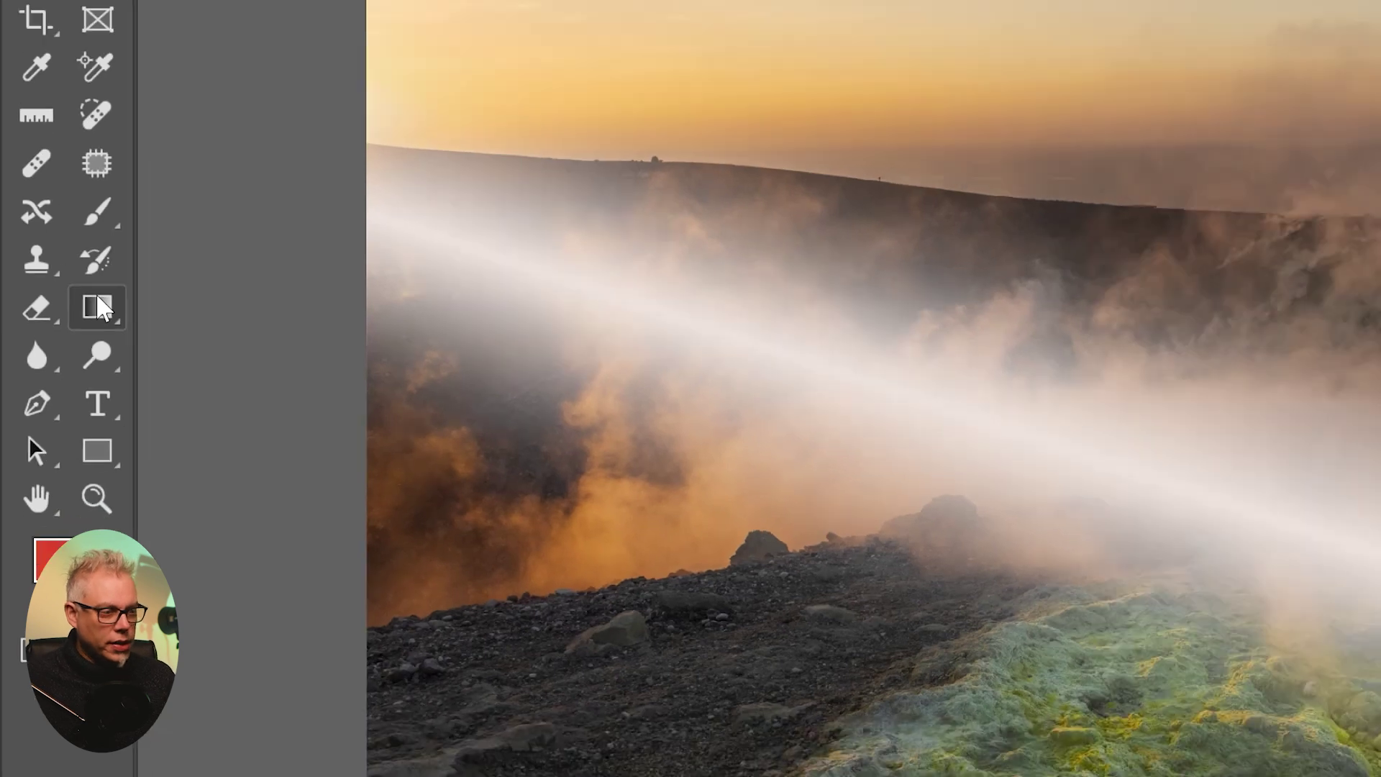
Drag the on-canvas gradient to lay the light band over the fog at 68,07° and 20% scale
{"action": "left_click", "coordinate": [115, 302]}
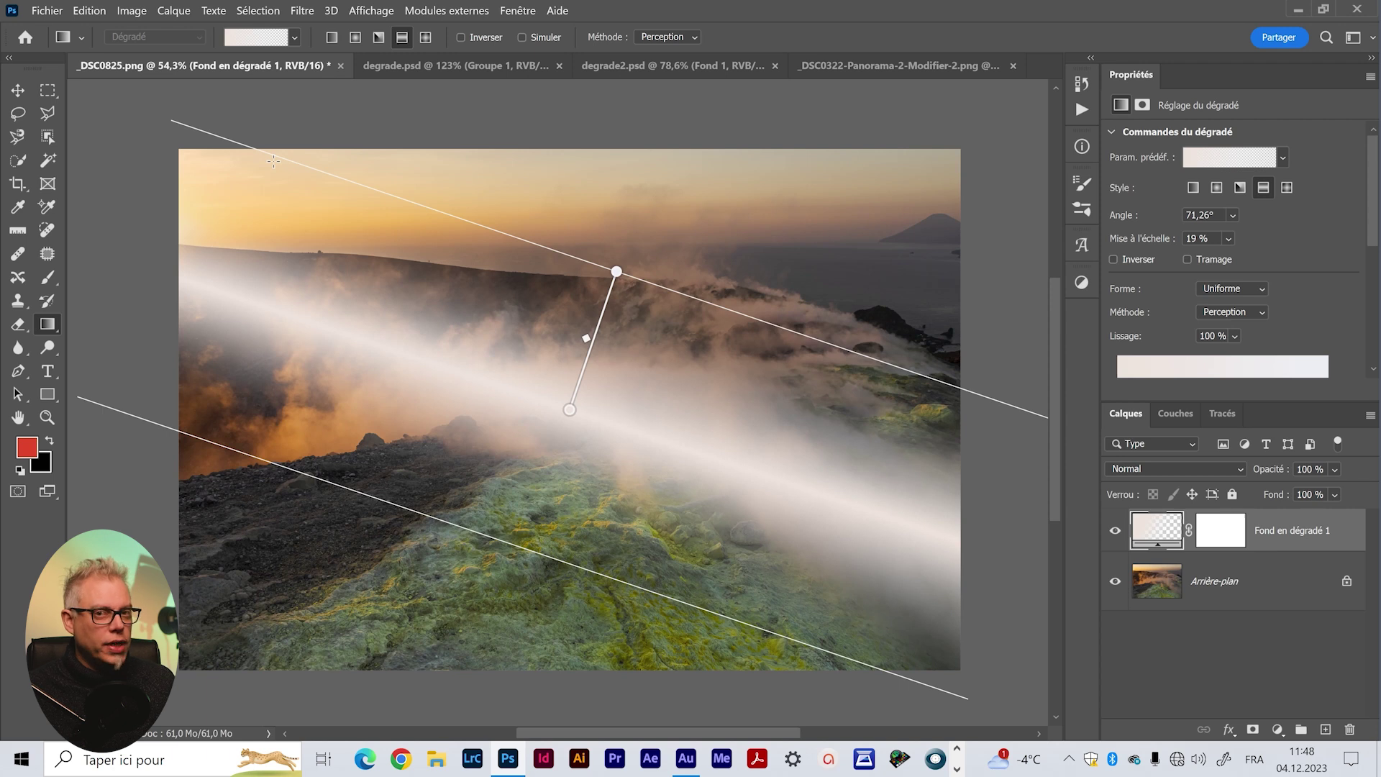
{"action": "mouse_move", "coordinate": [573, 419]}
{"action": "left_mouse_down"}
{"action": "mouse_move", "coordinate": [584, 395]}
{"action": "mouse_move", "coordinate": [621, 623]}
{"action": "mouse_move", "coordinate": [591, 444]}
{"action": "mouse_move", "coordinate": [586, 471]}
{"action": "left_mouse_up"}
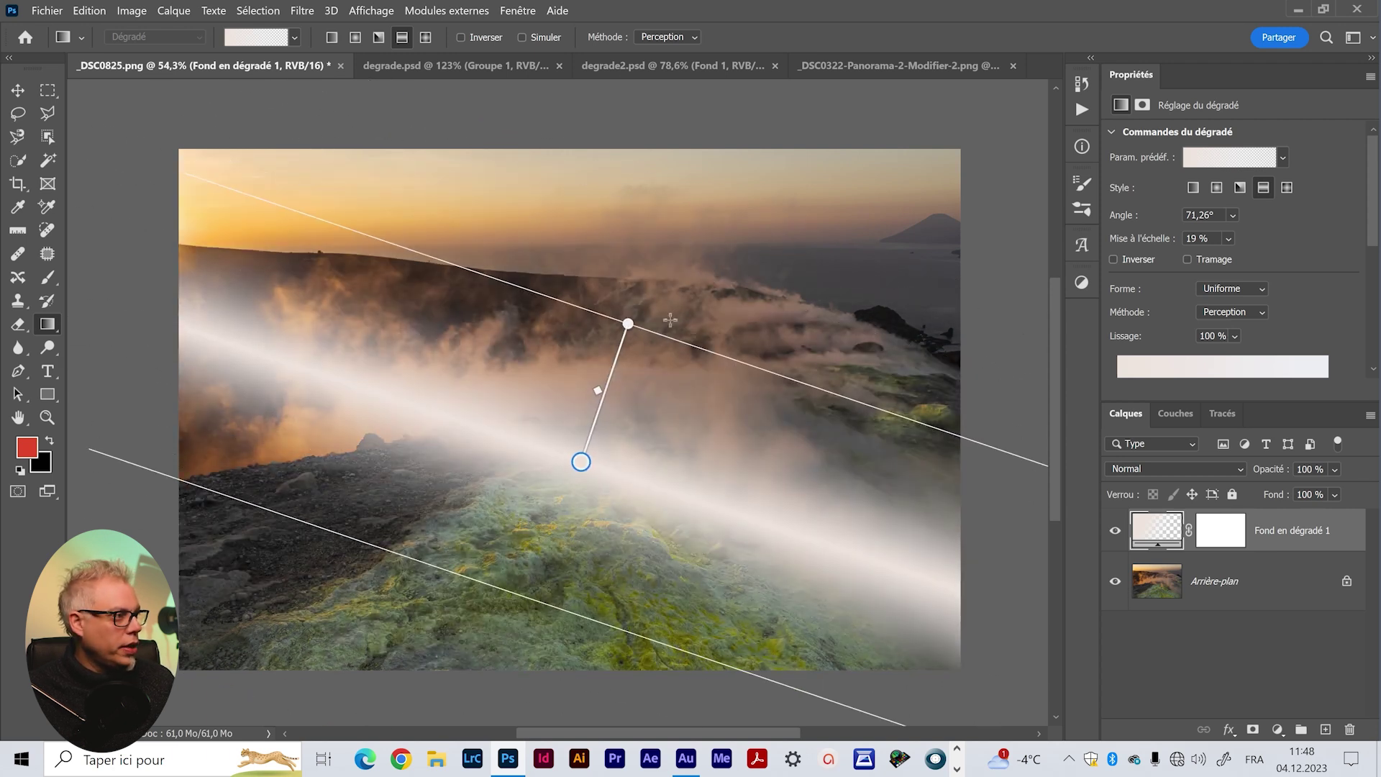
{"action": "mouse_move", "coordinate": [627, 329]}
{"action": "left_mouse_down"}
{"action": "mouse_move", "coordinate": [685, 183]}
{"action": "mouse_move", "coordinate": [657, 240]}
{"action": "mouse_move", "coordinate": [669, 262]}
{"action": "left_mouse_up"}
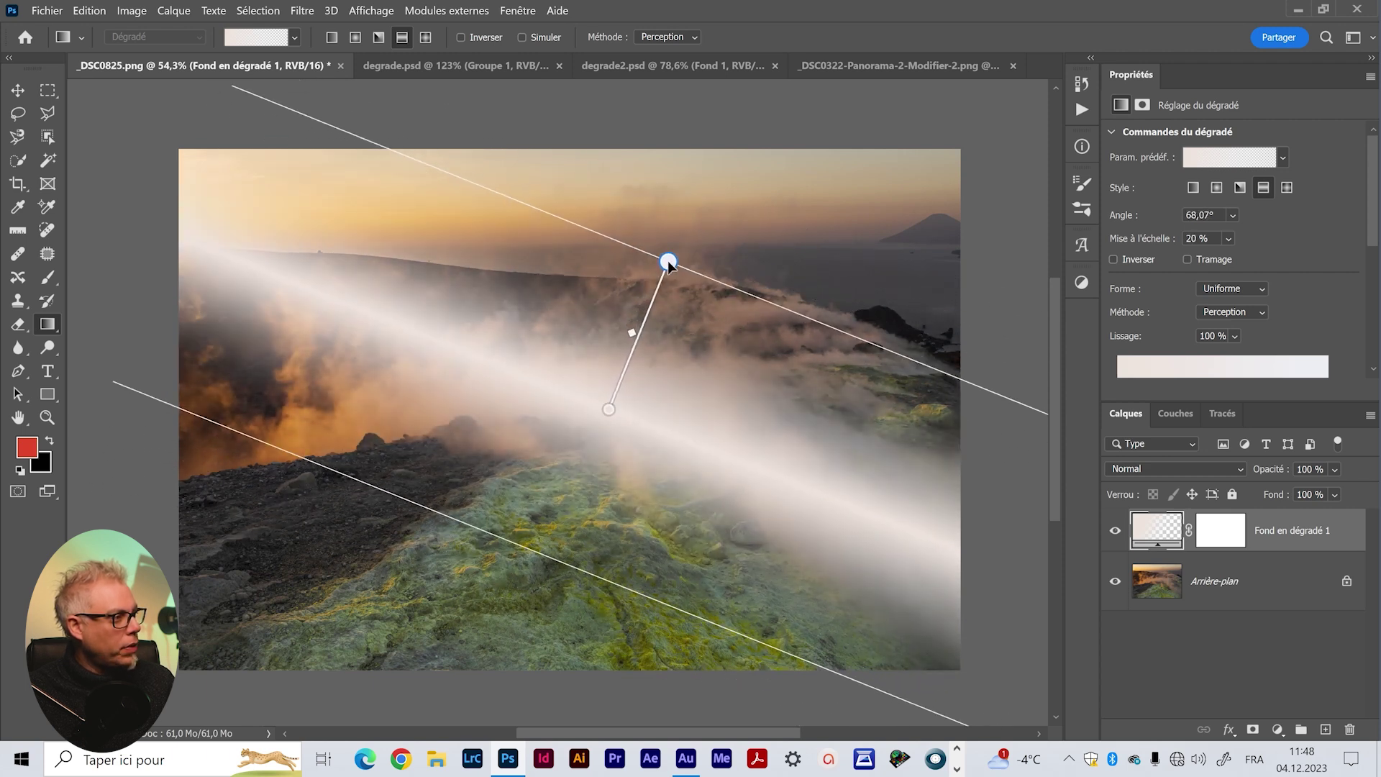
{"action": "left_click_drag", "start_coordinate": [611, 411], "coordinate": [651, 415]}
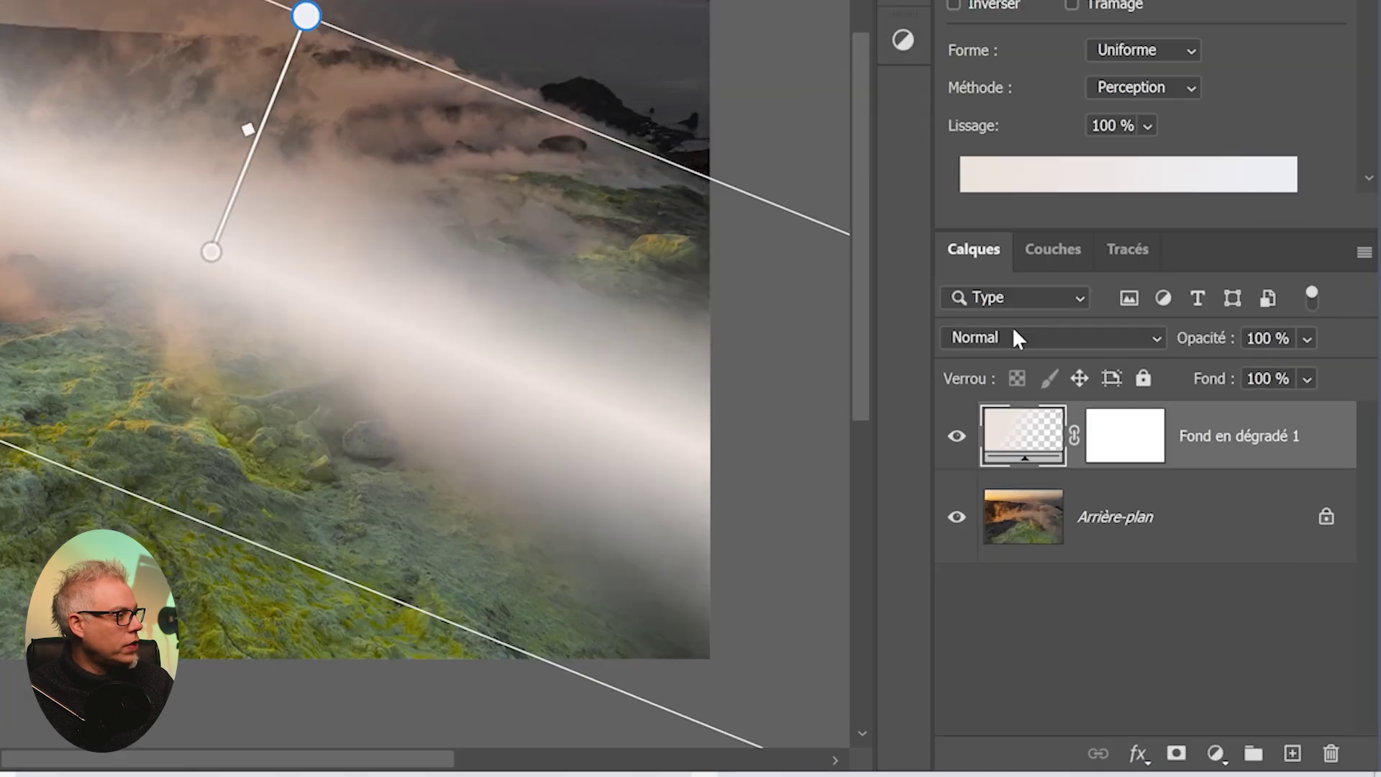
Blend the gradient layer in Lumière linéaire and tilt its band to about 64,85°
{"action": "left_click", "coordinate": [1154, 469]}
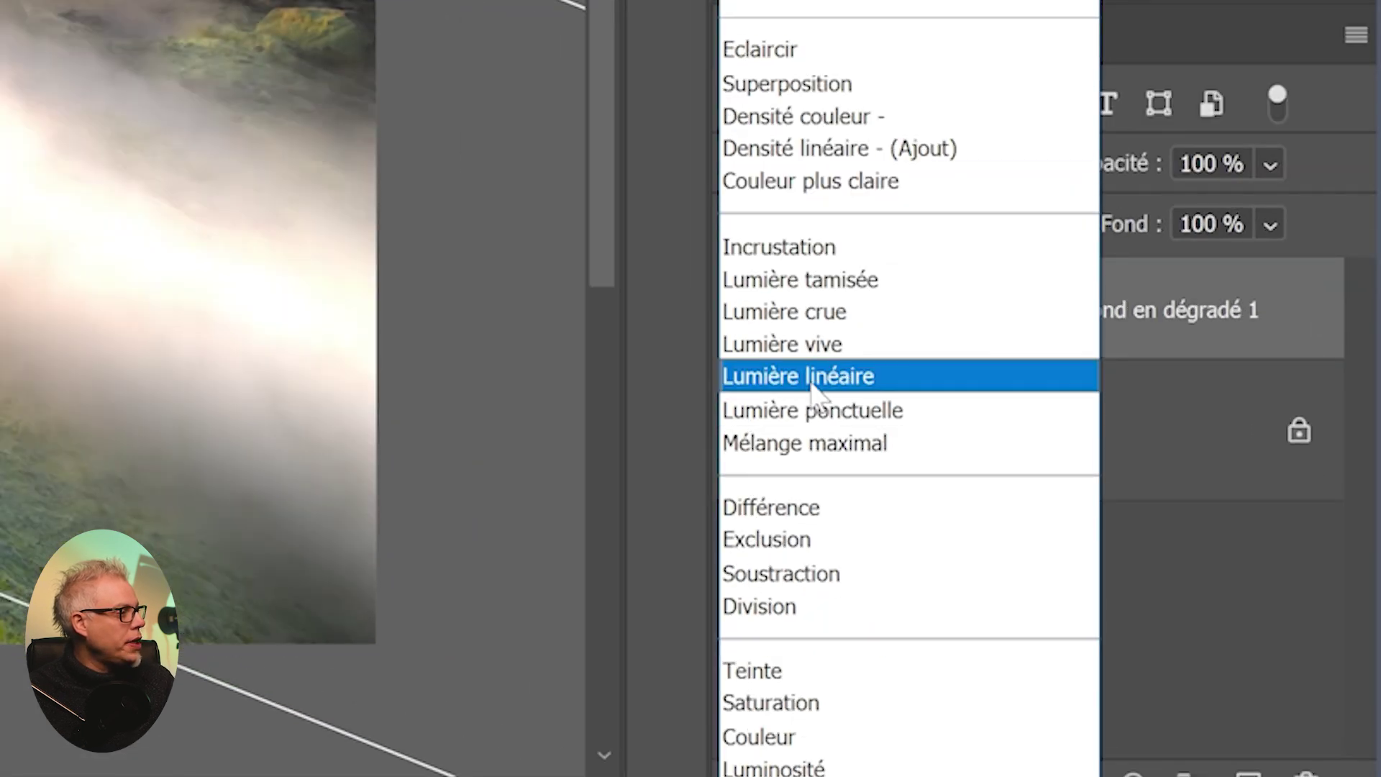
{"action": "left_click", "coordinate": [806, 375]}
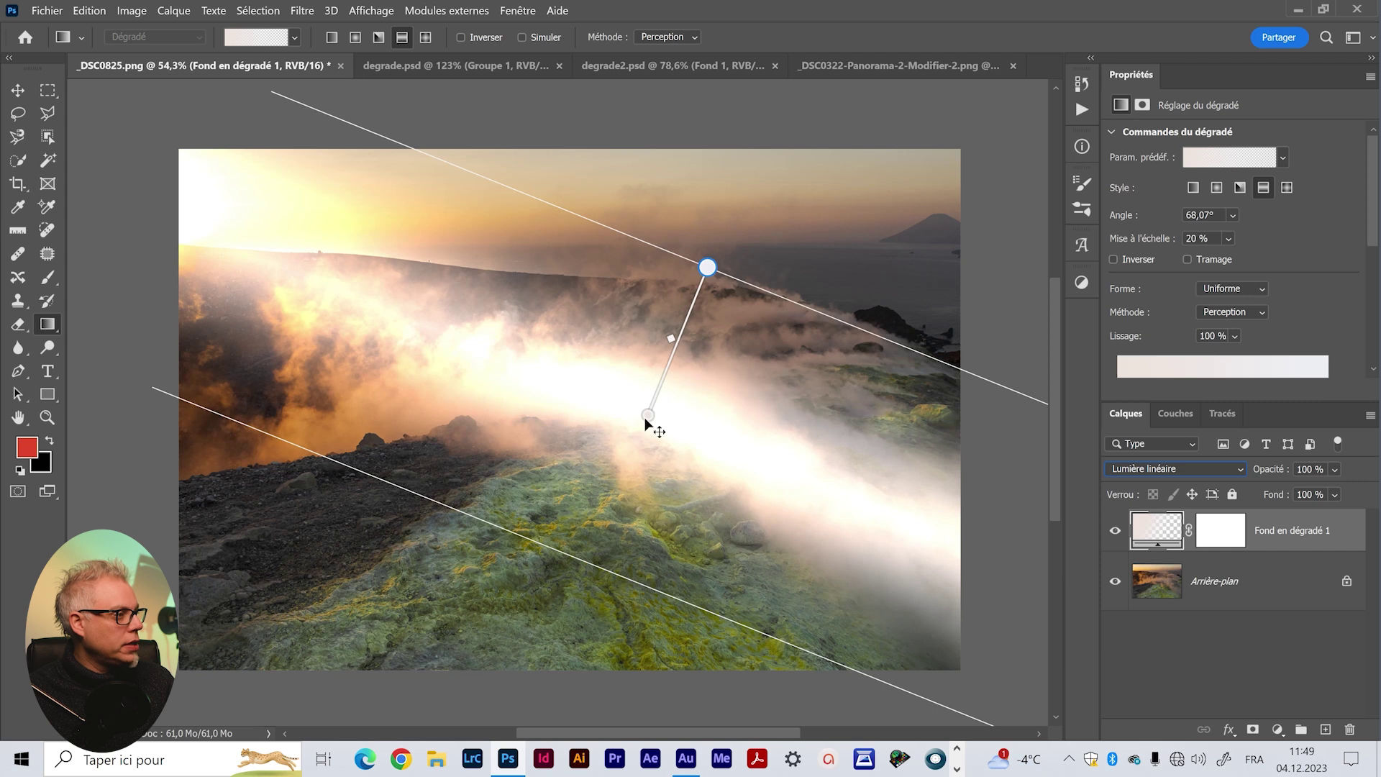
{"action": "mouse_move", "coordinate": [646, 423]}
{"action": "left_mouse_down"}
{"action": "mouse_move", "coordinate": [657, 448]}
{"action": "mouse_move", "coordinate": [671, 440]}
{"action": "left_mouse_up"}
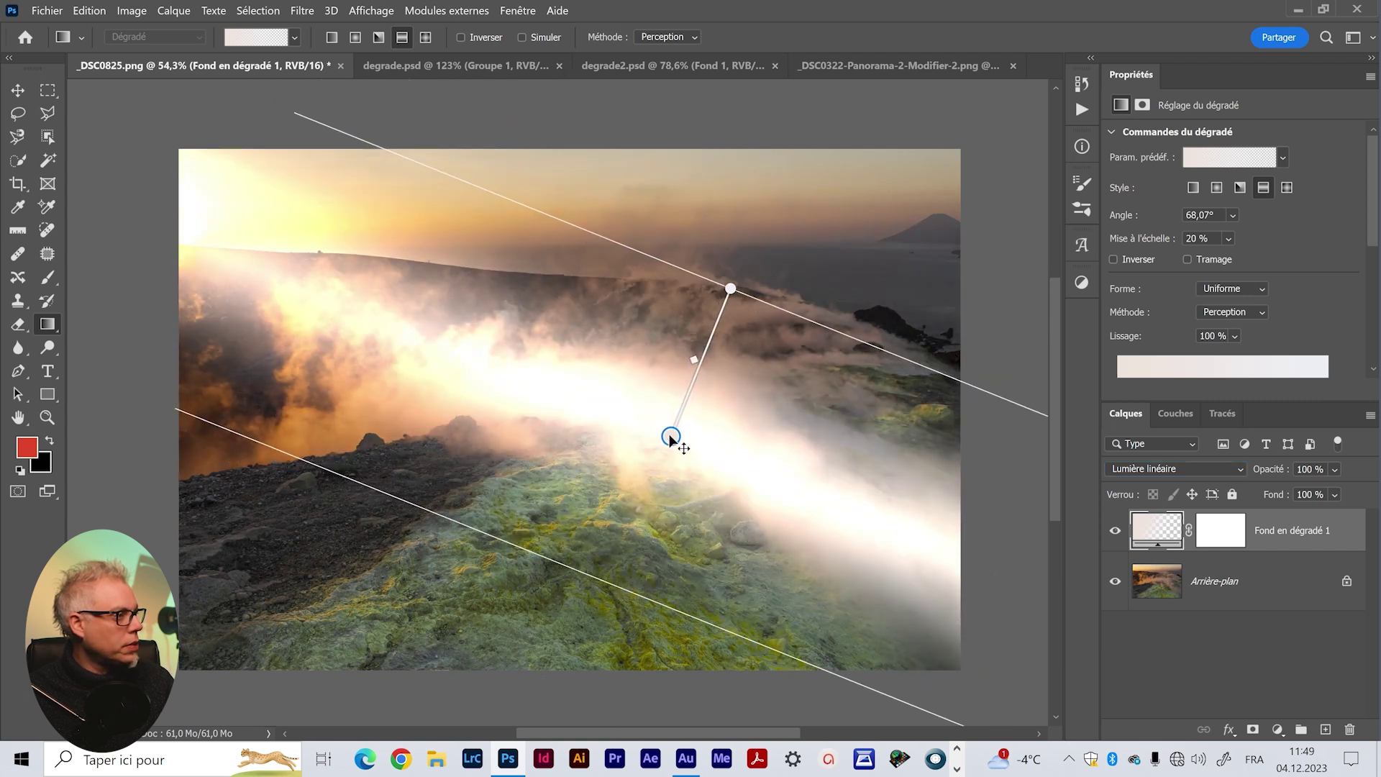
{"action": "left_click_drag", "start_coordinate": [724, 295], "coordinate": [731, 300]}
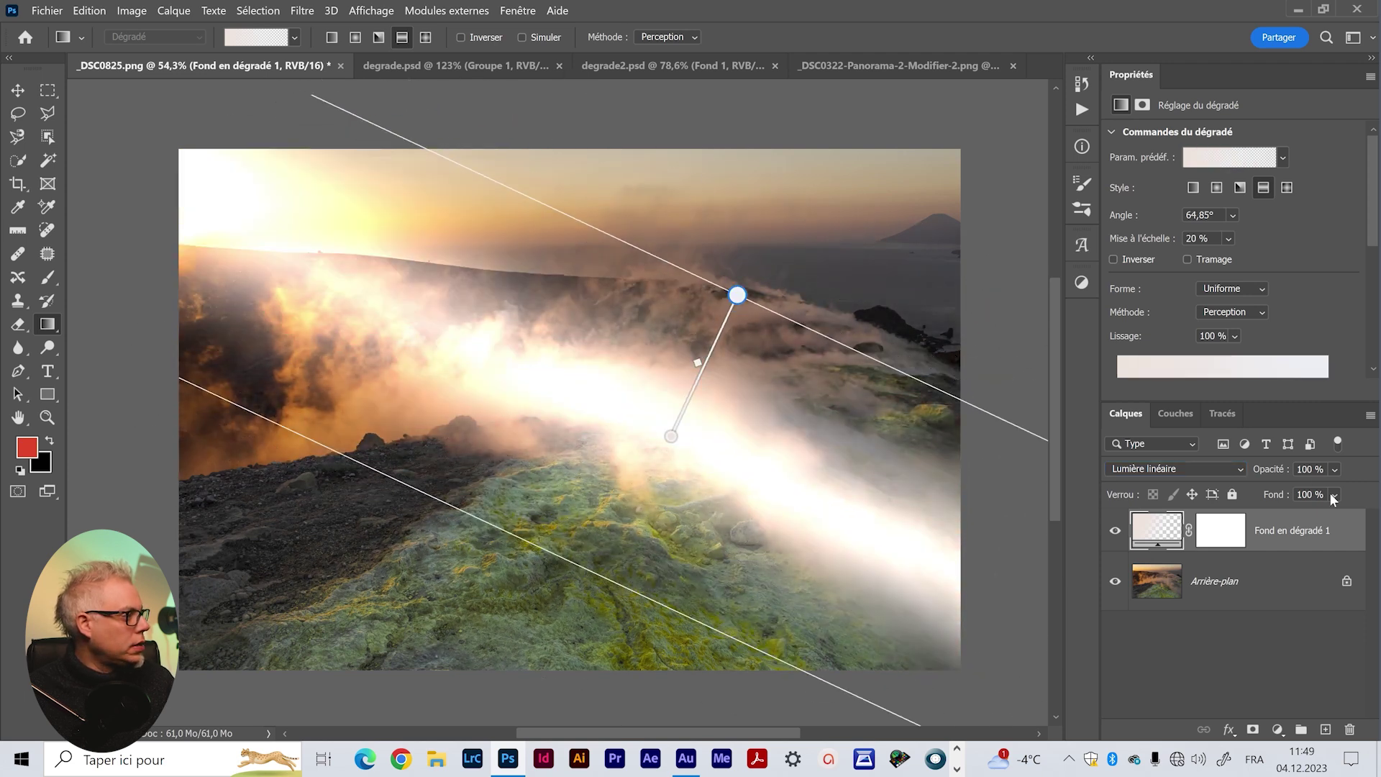
Lower the gradient layer's Fond (fill) to 33%
{"action": "left_click", "coordinate": [1331, 493]}
{"action": "mouse_move", "coordinate": [1322, 514]}
{"action": "left_mouse_down"}
{"action": "mouse_move", "coordinate": [1298, 516]}
{"action": "mouse_move", "coordinate": [1310, 518]}
{"action": "left_mouse_up"}
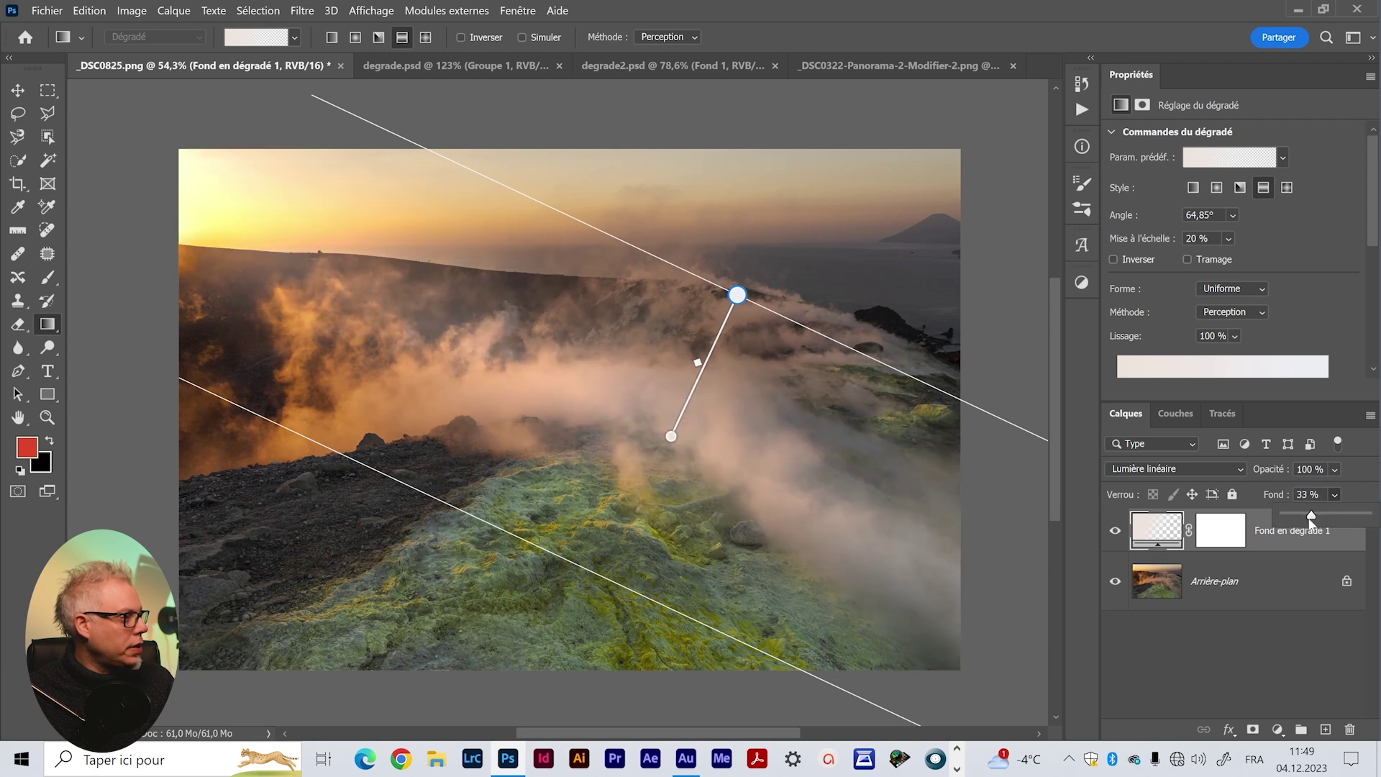
{"action": "left_click", "coordinate": [1218, 536]}
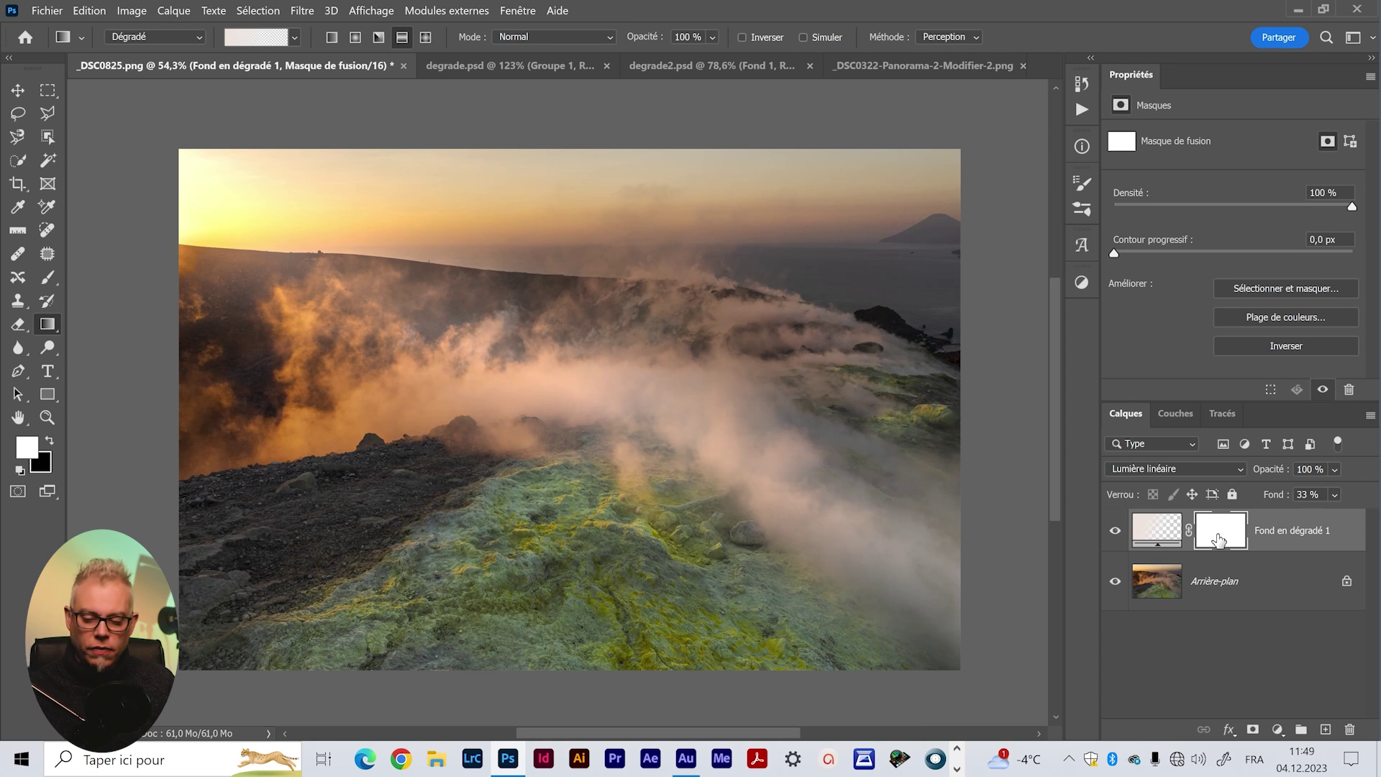
Invert the gradient mask and paint white to reveal the glow over the central and lower-right fog
{"action": "key", "text": "ctrl+i"}
{"action": "key", "text": "b"}
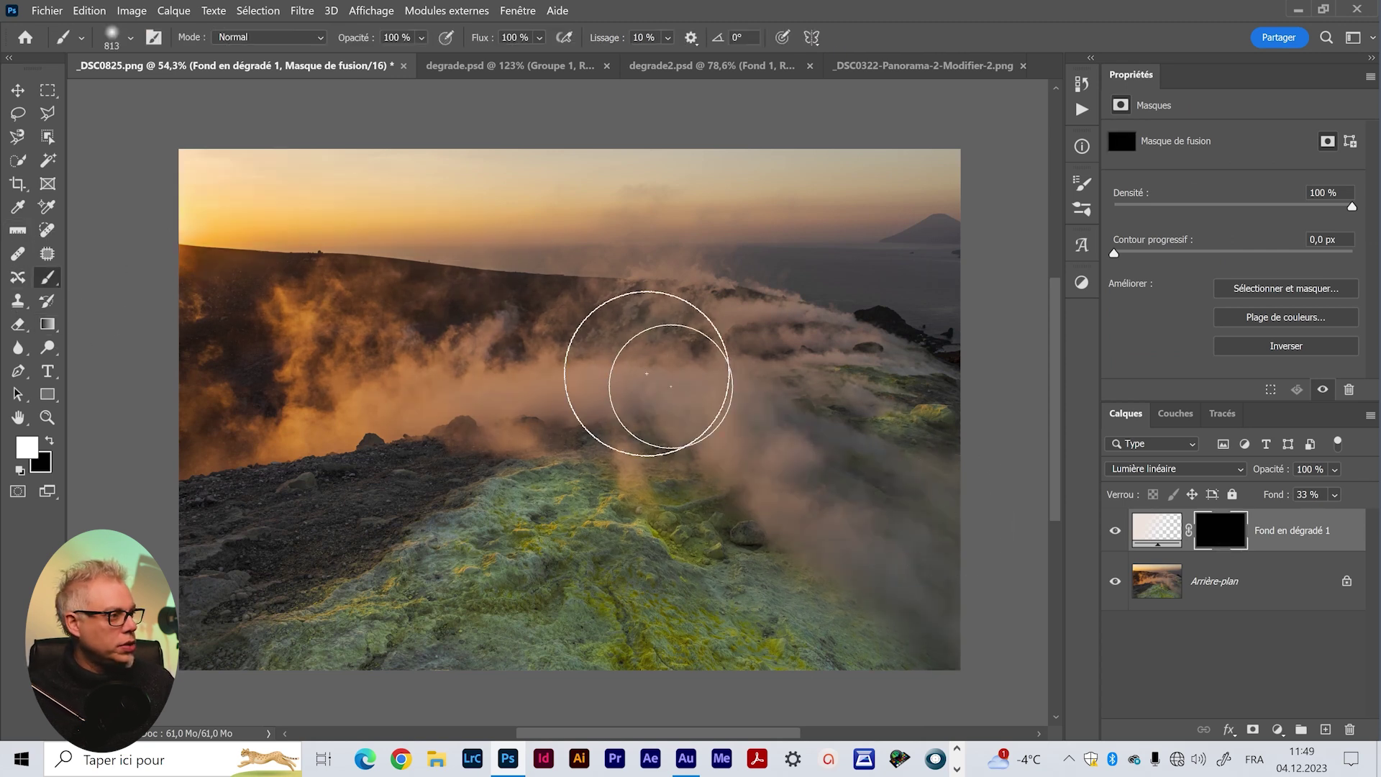
{"action": "mouse_move", "coordinate": [730, 419]}
{"action": "left_mouse_down"}
{"action": "mouse_move", "coordinate": [663, 432]}
{"action": "mouse_move", "coordinate": [676, 432]}
{"action": "left_mouse_up"}
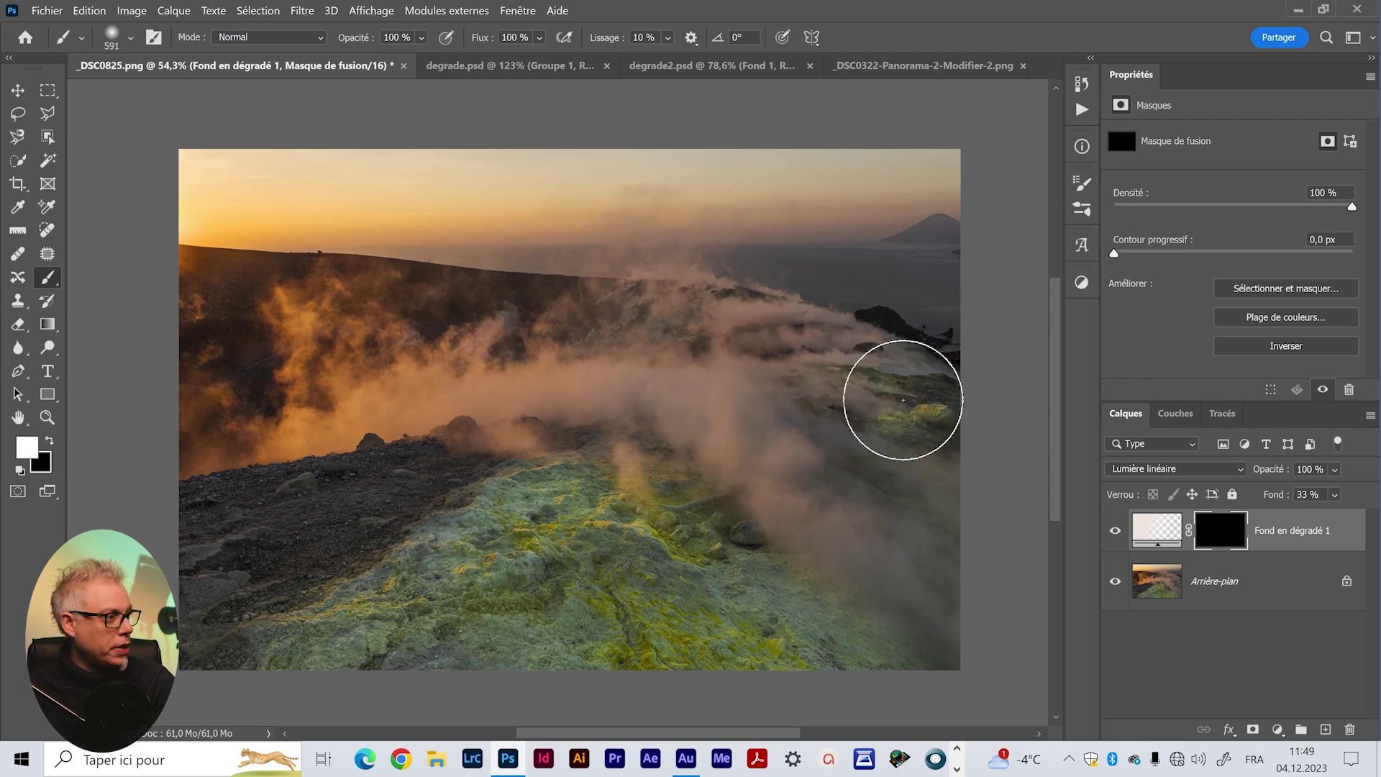
{"action": "mouse_move", "coordinate": [589, 401]}
{"action": "left_mouse_down"}
{"action": "mouse_move", "coordinate": [897, 540]}
{"action": "mouse_move", "coordinate": [686, 327]}
{"action": "left_mouse_up"}
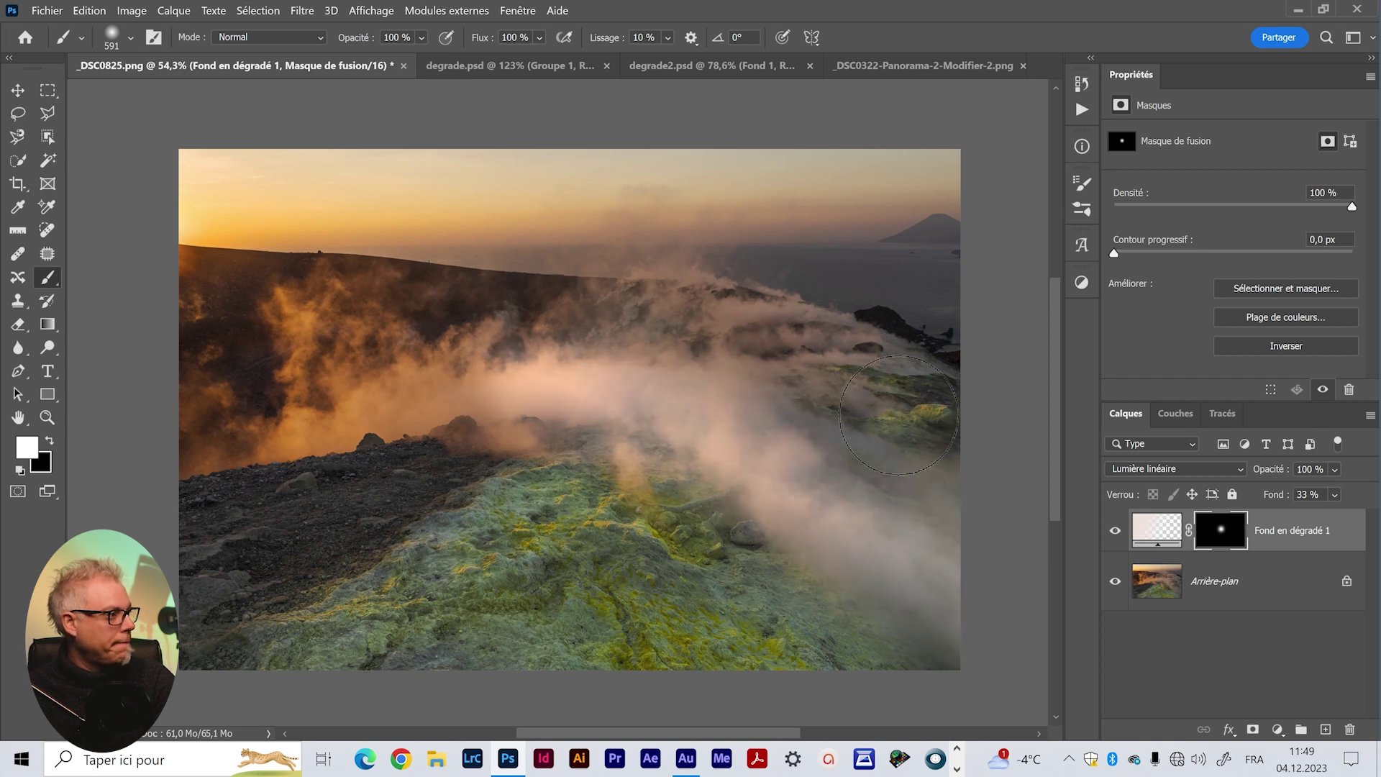
{"action": "left_click_drag", "start_coordinate": [914, 592], "coordinate": [551, 498]}
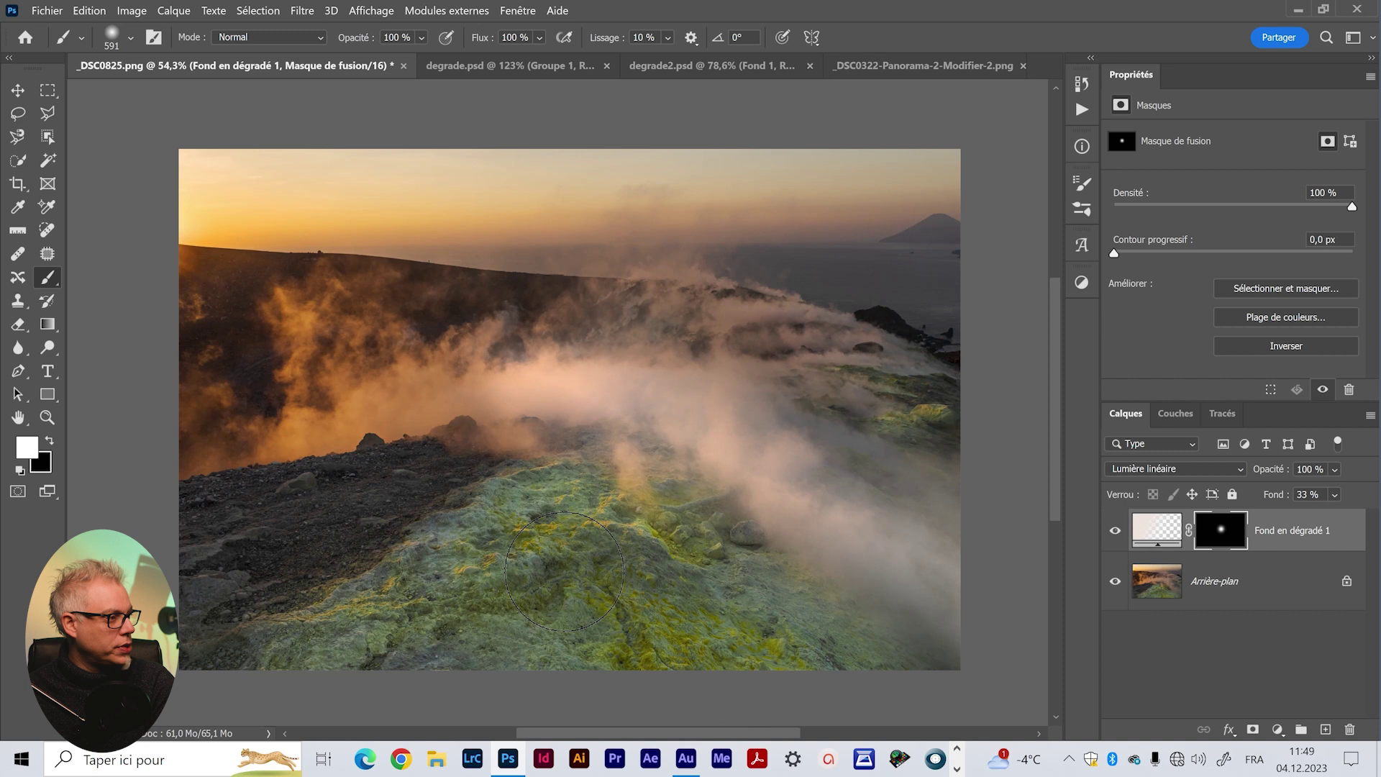
{"action": "mouse_move", "coordinate": [564, 571]}
{"action": "left_mouse_down"}
{"action": "mouse_move", "coordinate": [525, 401]}
{"action": "mouse_move", "coordinate": [404, 414]}
{"action": "mouse_move", "coordinate": [462, 364]}
{"action": "left_mouse_up"}
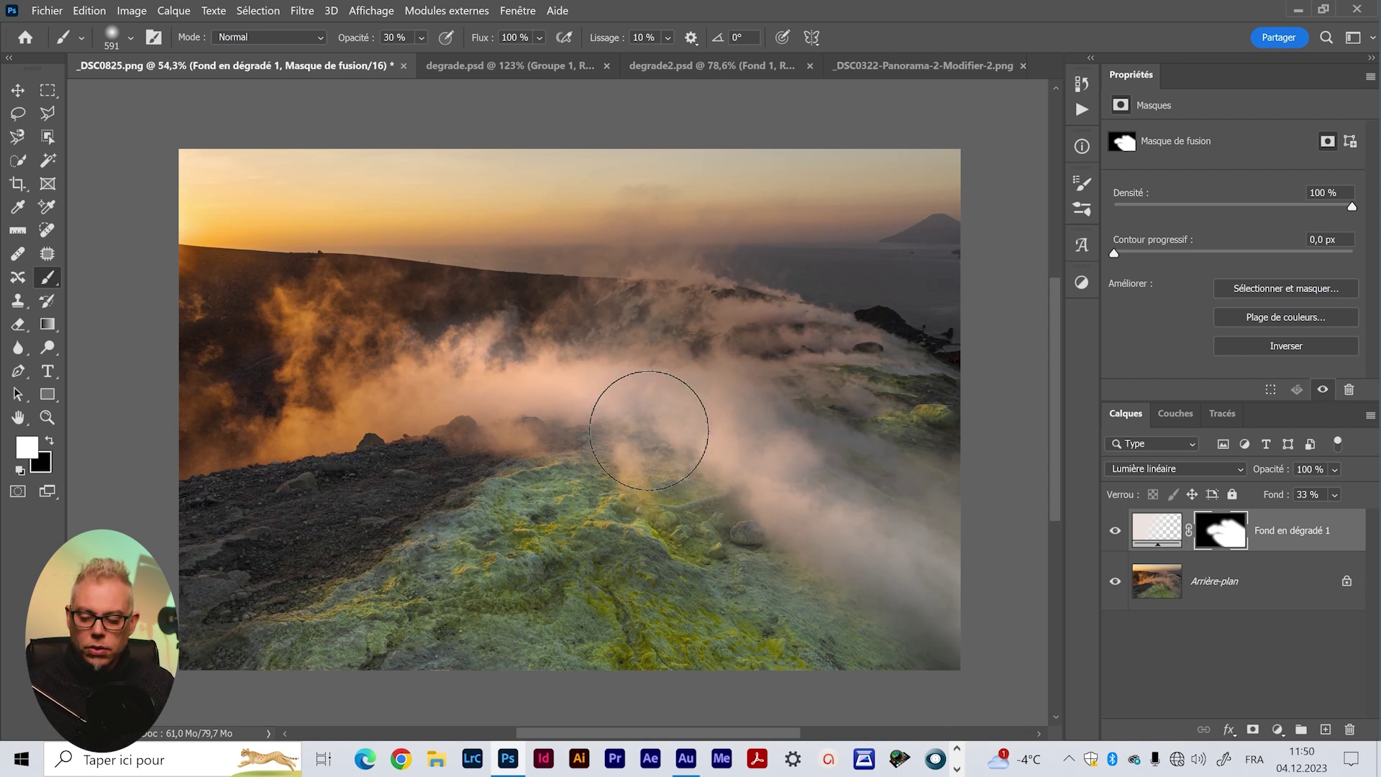
{"action": "key", "text": "v"}
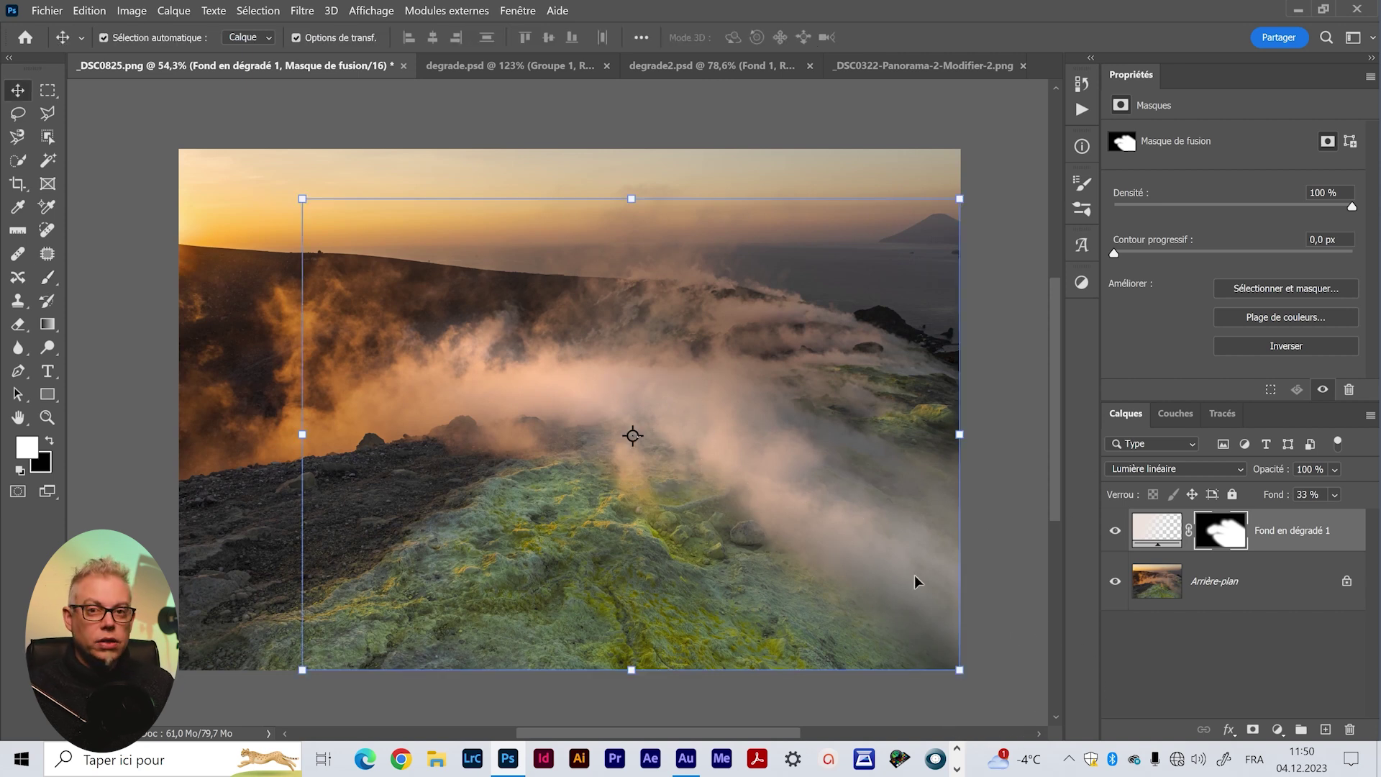
Shift the Fond en dégradé 1 gradient so its light band crosses the smoke near the centre
{"action": "left_click", "coordinate": [1137, 696]}
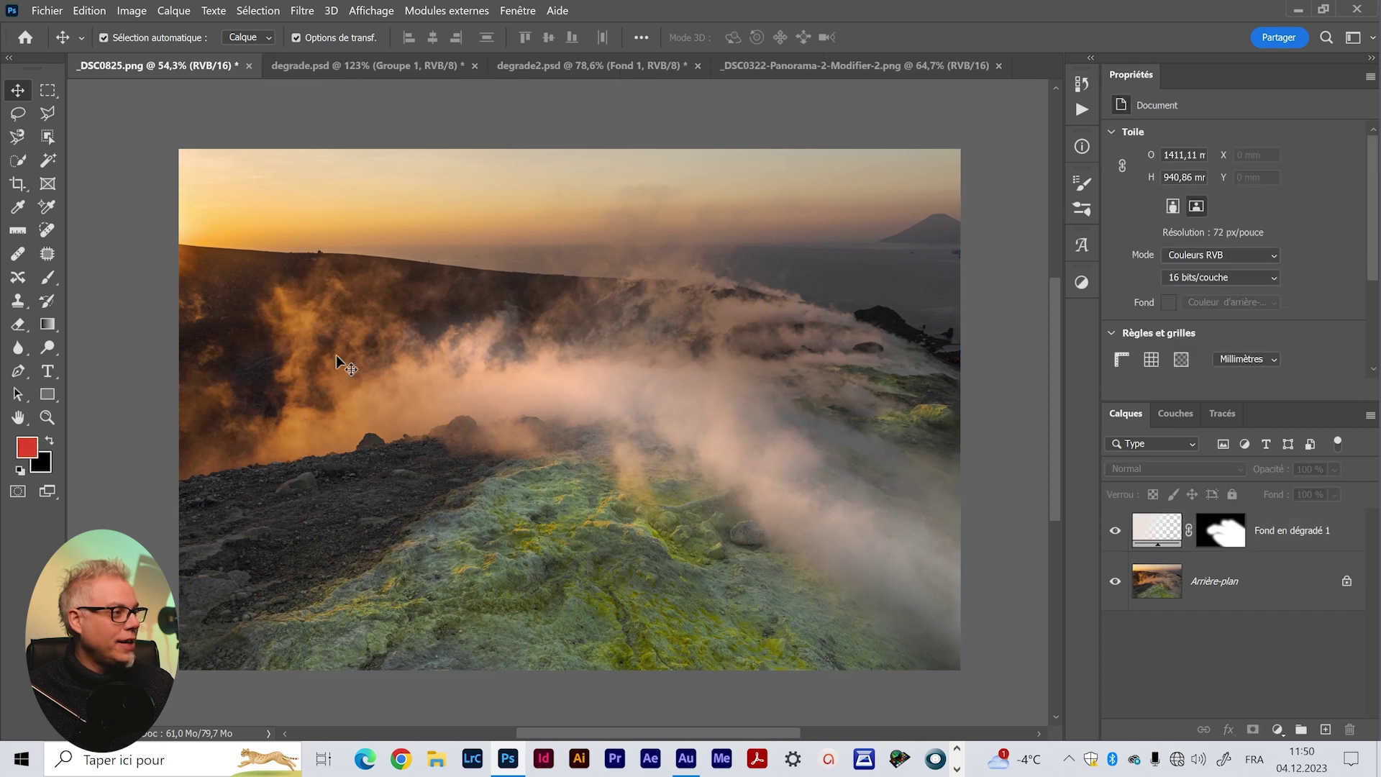
{"action": "left_click", "coordinate": [698, 530]}
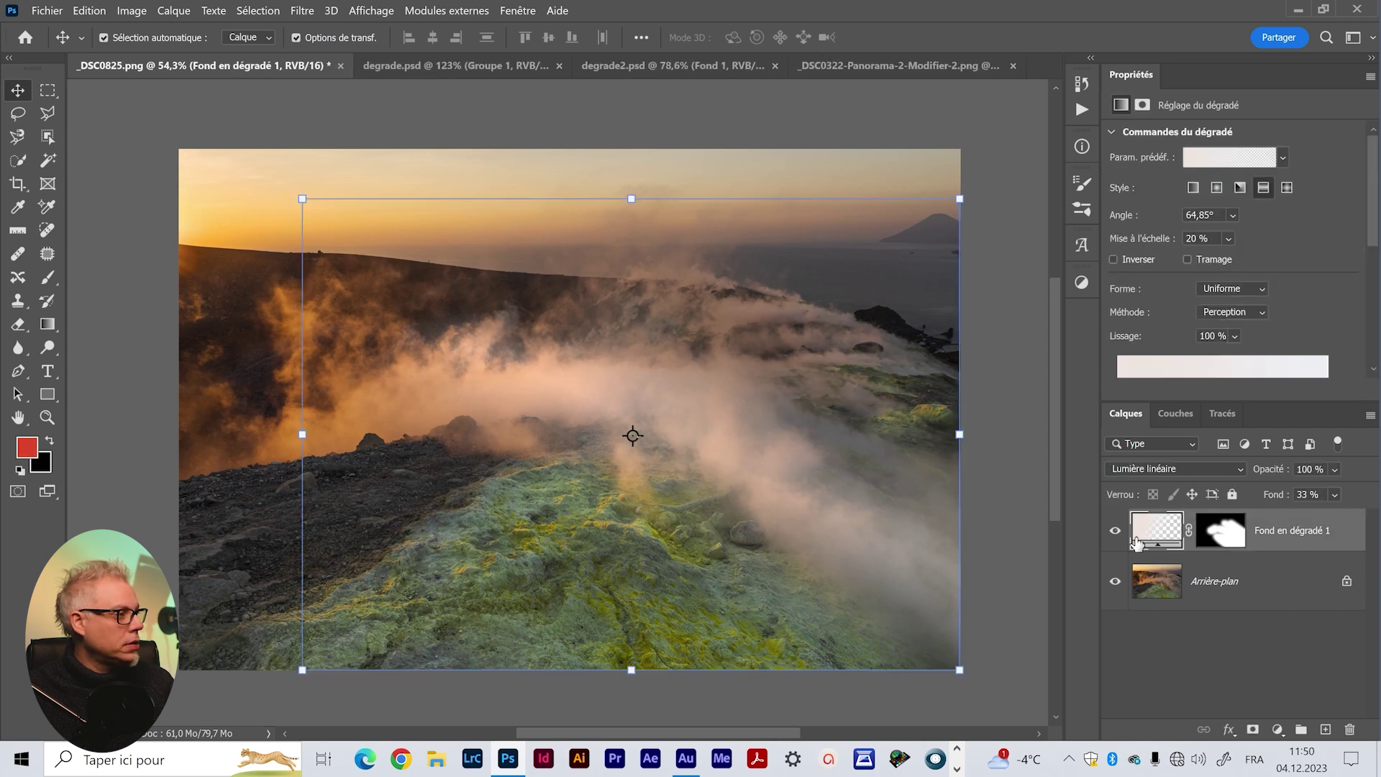
{"action": "left_click", "coordinate": [46, 329]}
{"action": "mouse_move", "coordinate": [676, 440]}
{"action": "left_mouse_down"}
{"action": "mouse_move", "coordinate": [762, 266]}
{"action": "mouse_move", "coordinate": [669, 359]}
{"action": "mouse_move", "coordinate": [646, 410]}
{"action": "left_mouse_up"}
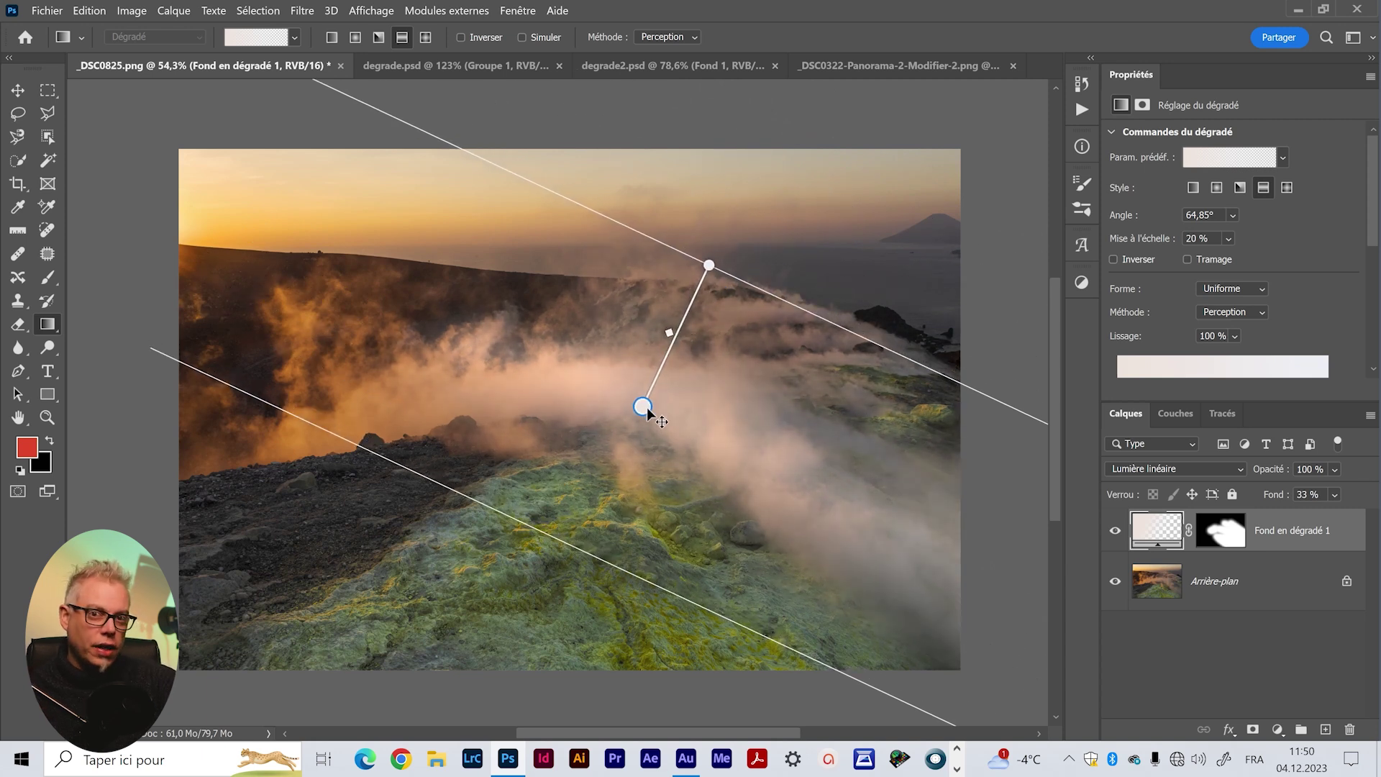
{"action": "mouse_move", "coordinate": [647, 410]}
{"action": "left_mouse_down"}
{"action": "mouse_move", "coordinate": [607, 460]}
{"action": "mouse_move", "coordinate": [657, 399]}
{"action": "mouse_move", "coordinate": [681, 435]}
{"action": "mouse_move", "coordinate": [665, 426]}
{"action": "left_mouse_up"}
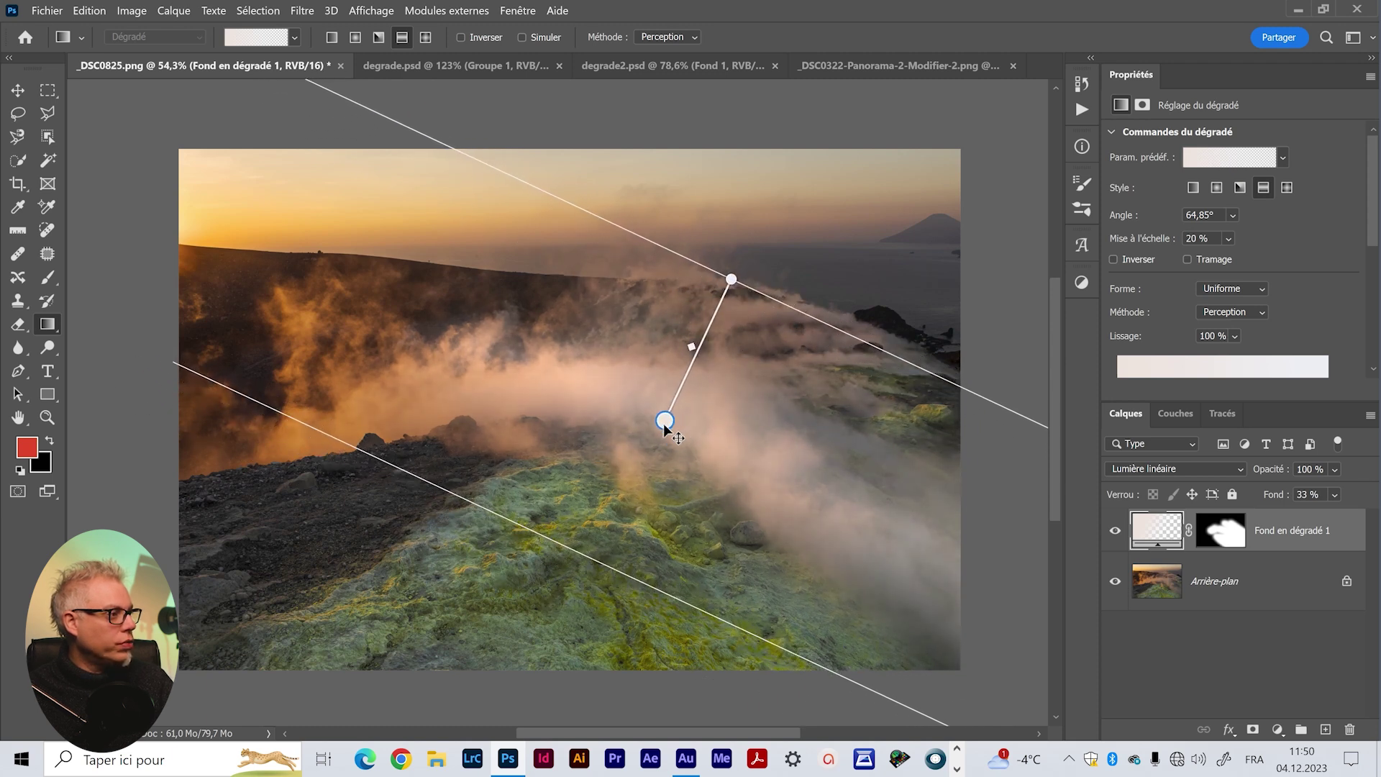
{"action": "left_click", "coordinate": [1265, 662]}
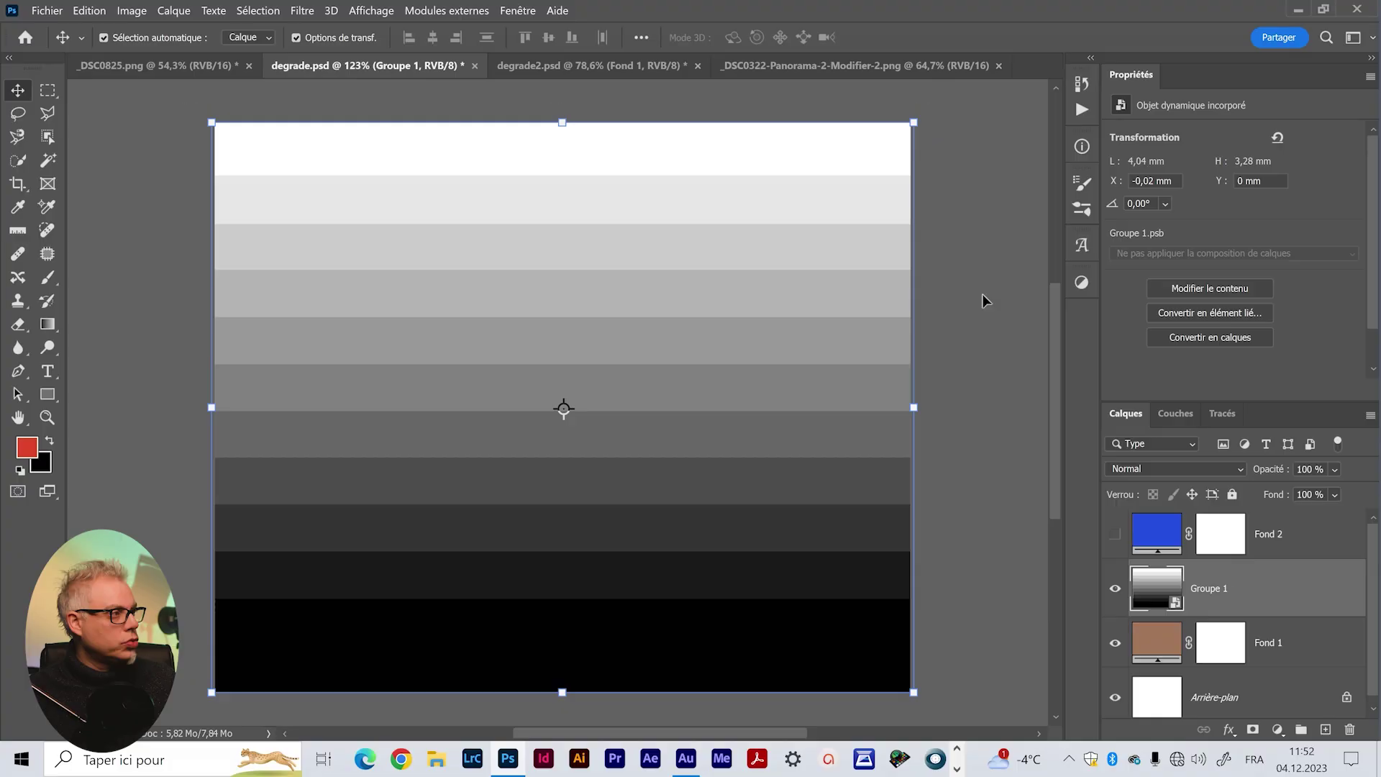
Sample each grey band of the degrade.psd chart, read its 0–255 values in Info, then clear all samples
{"action": "left_click", "coordinate": [986, 299]}
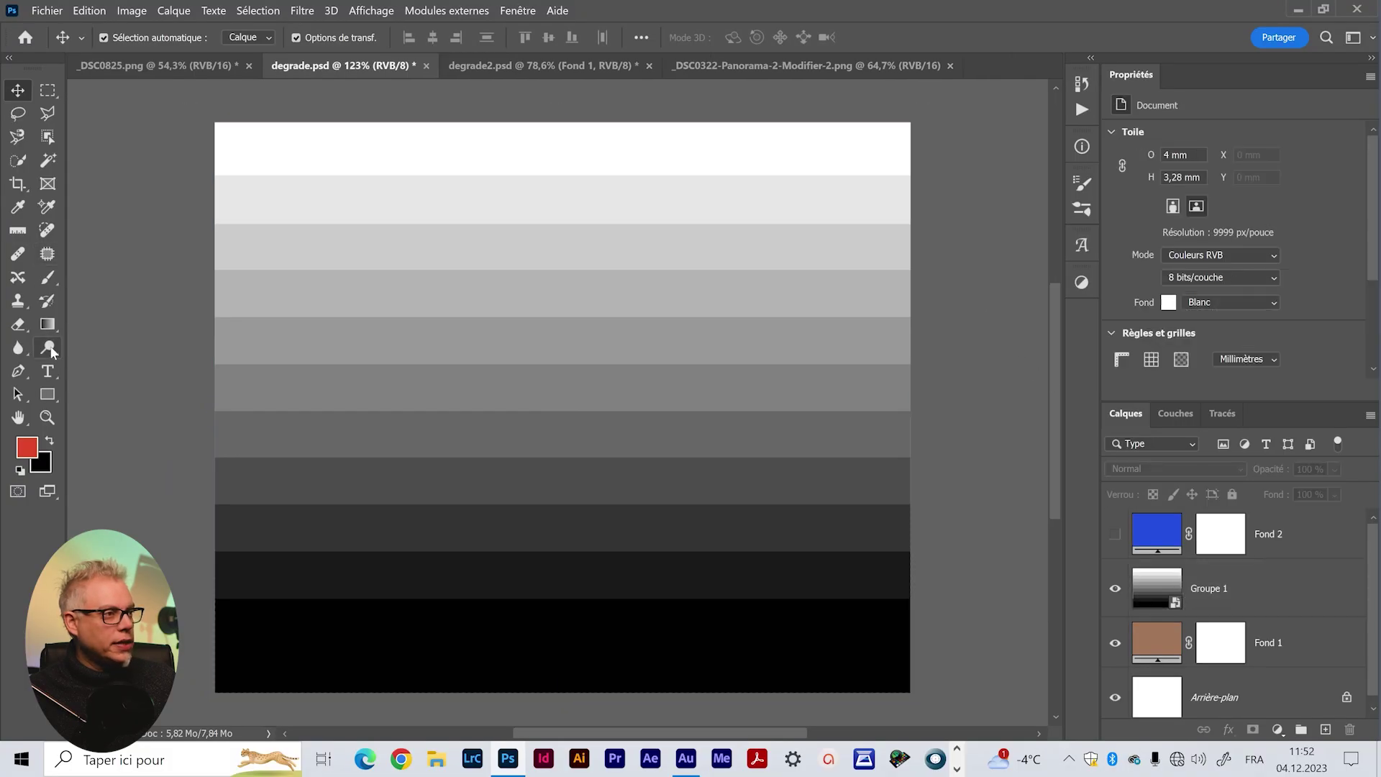
{"action": "left_click", "coordinate": [43, 209]}
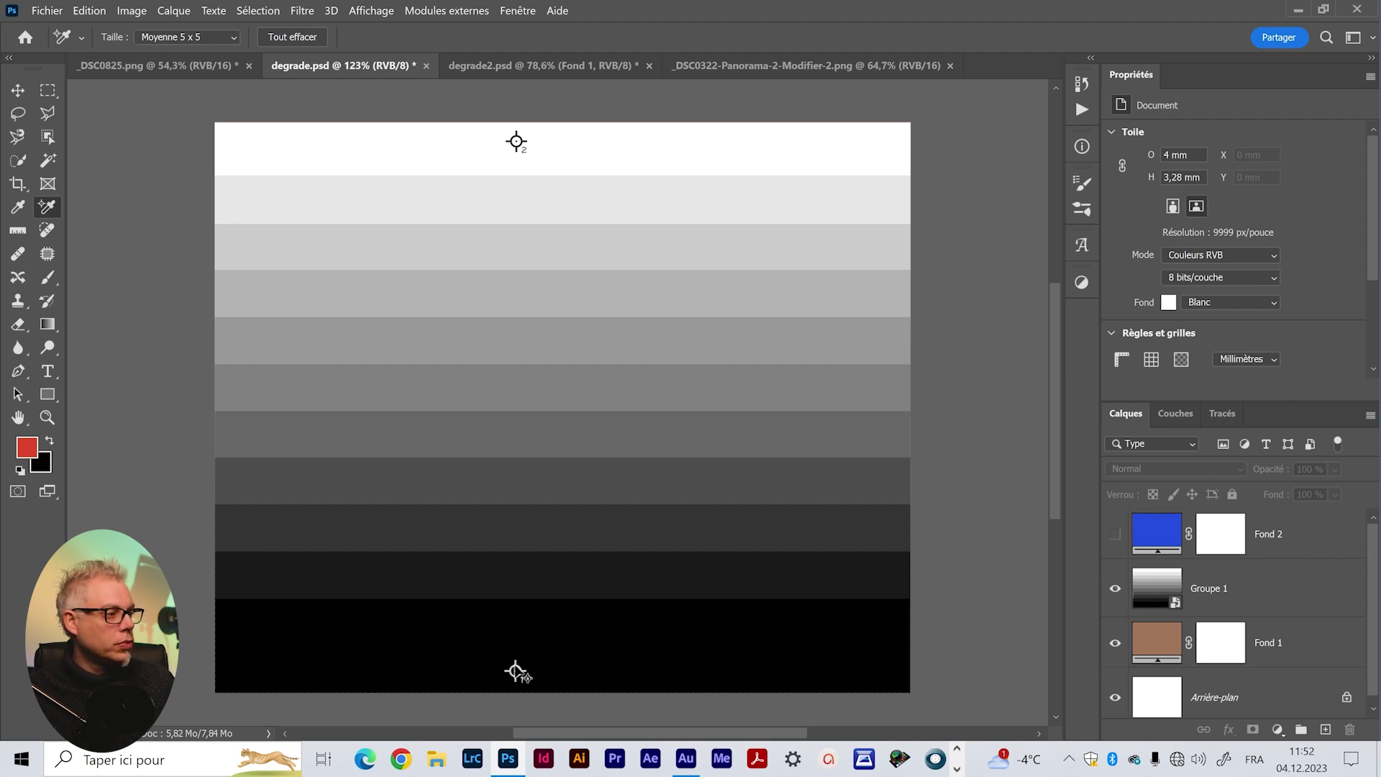
{"action": "left_click", "coordinate": [515, 672]}
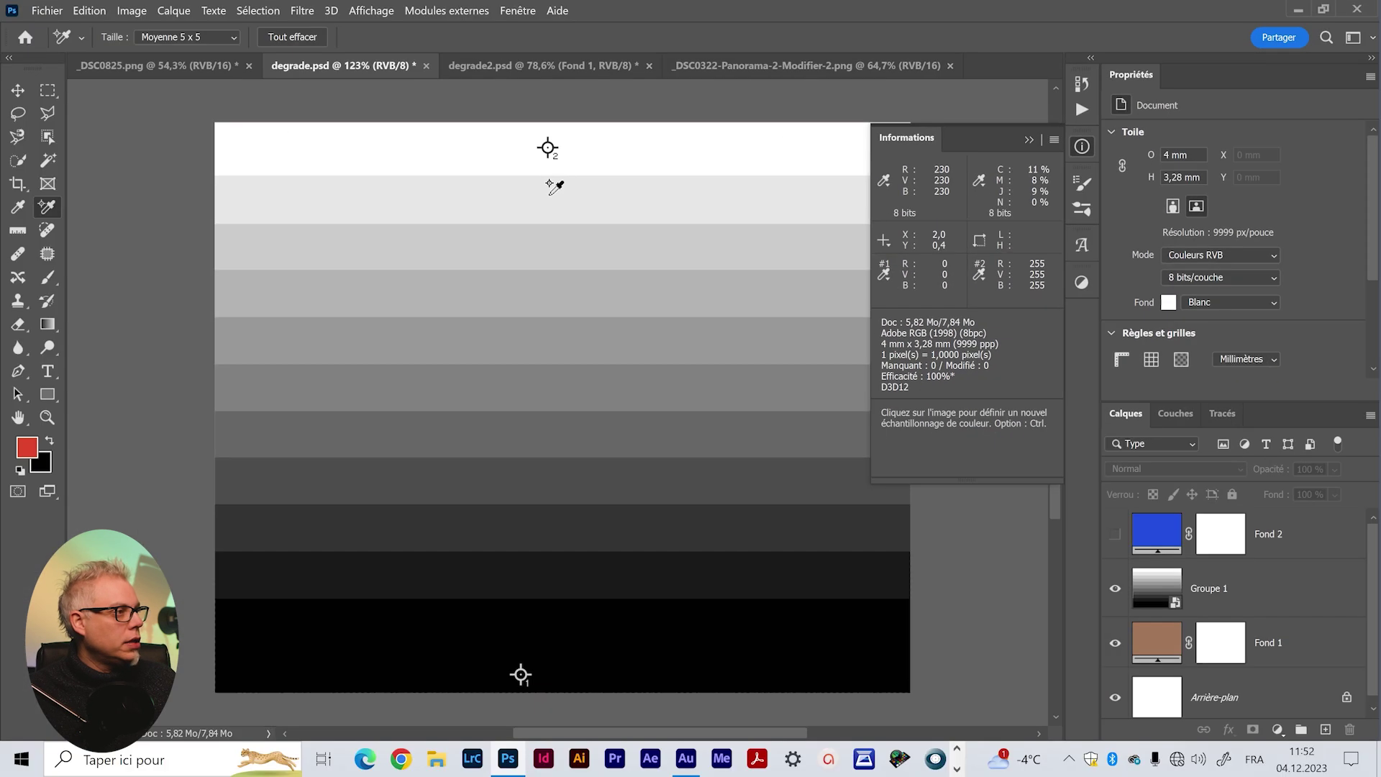
{"action": "left_click", "coordinate": [551, 197]}
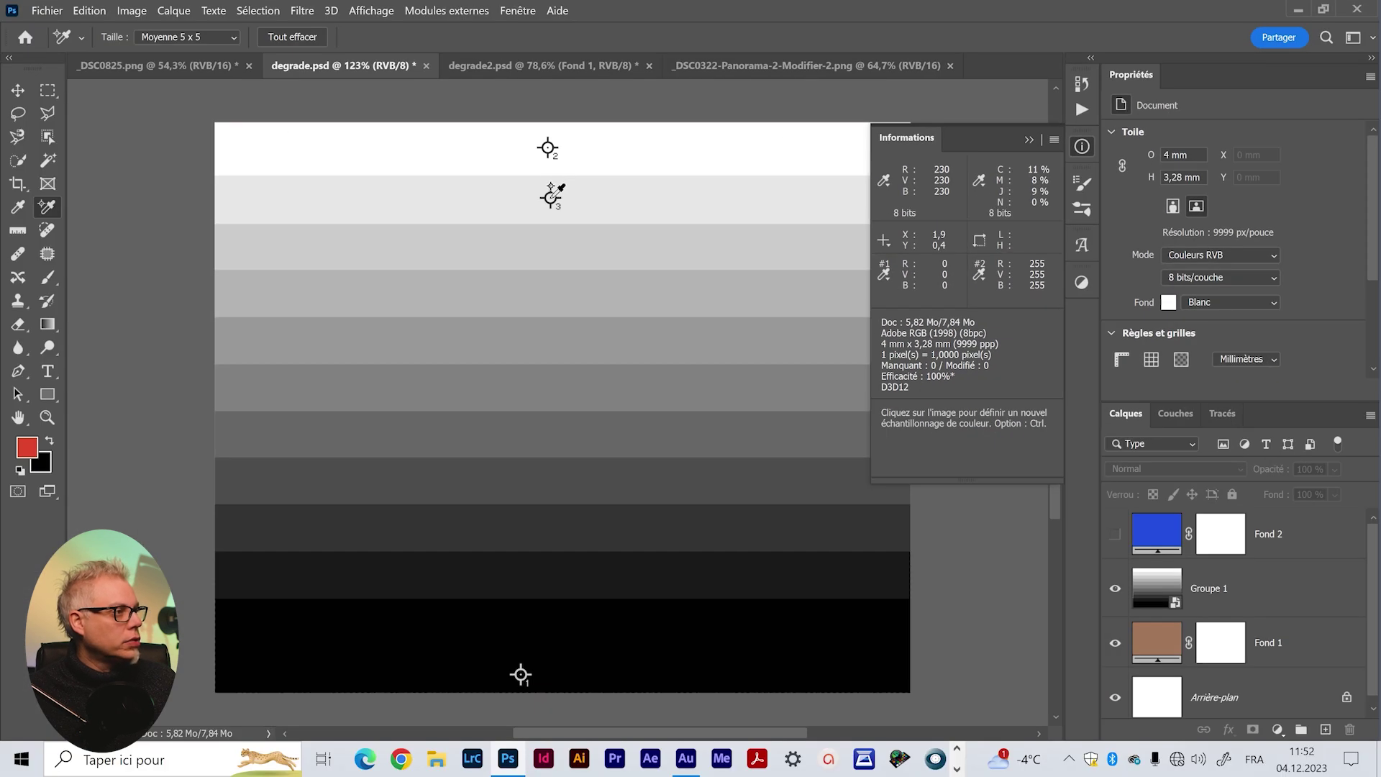
{"action": "left_click", "coordinate": [547, 245]}
{"action": "left_click", "coordinate": [549, 294]}
{"action": "left_click", "coordinate": [551, 341]}
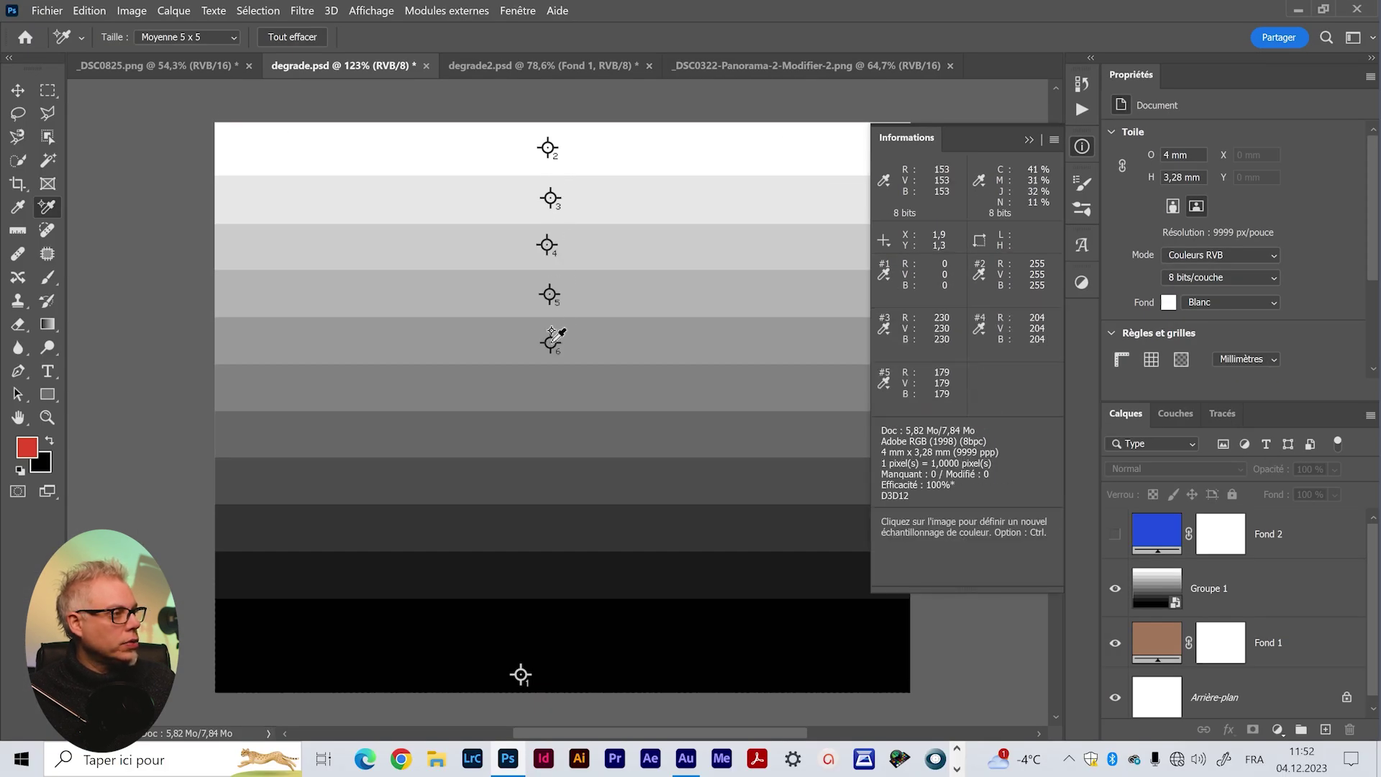
{"action": "left_click", "coordinate": [549, 382]}
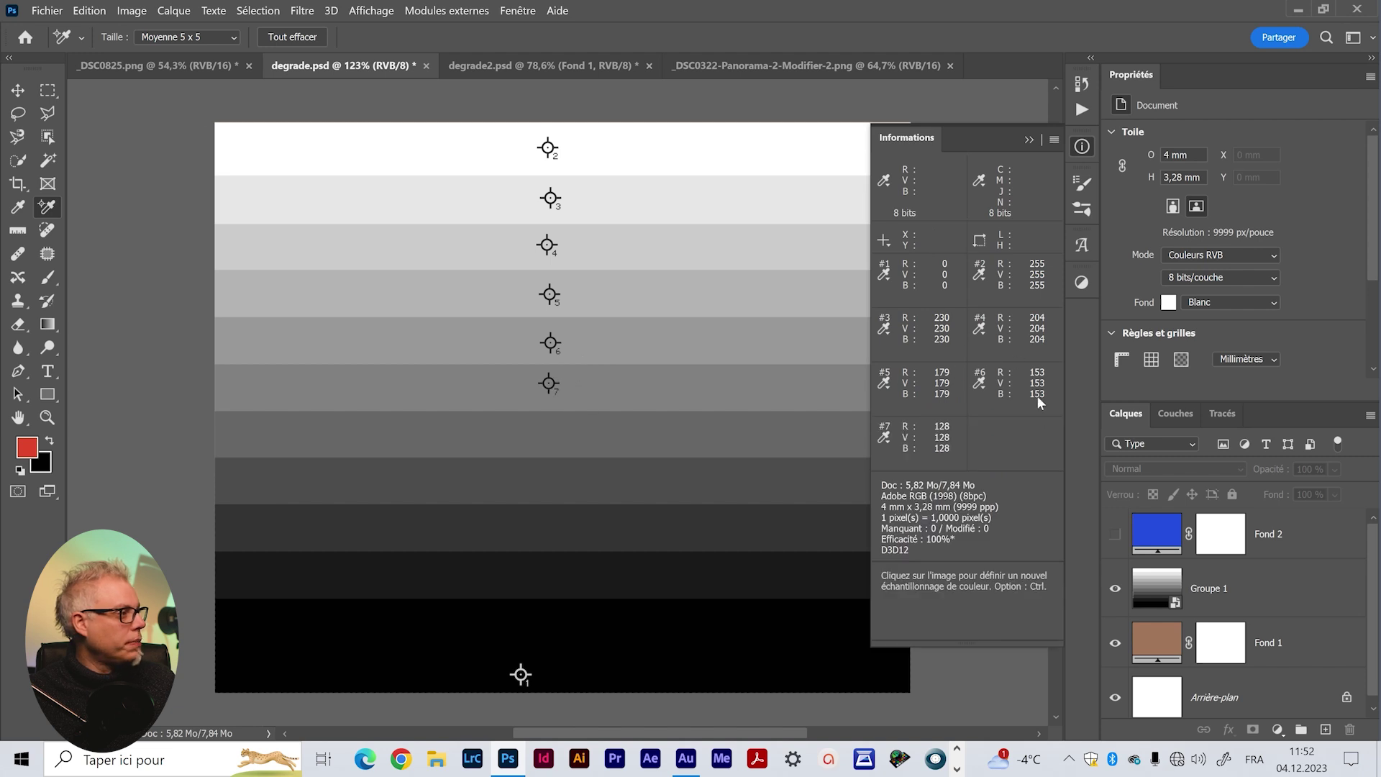
{"action": "left_click", "coordinate": [355, 42]}
{"action": "left_click", "coordinate": [307, 38]}
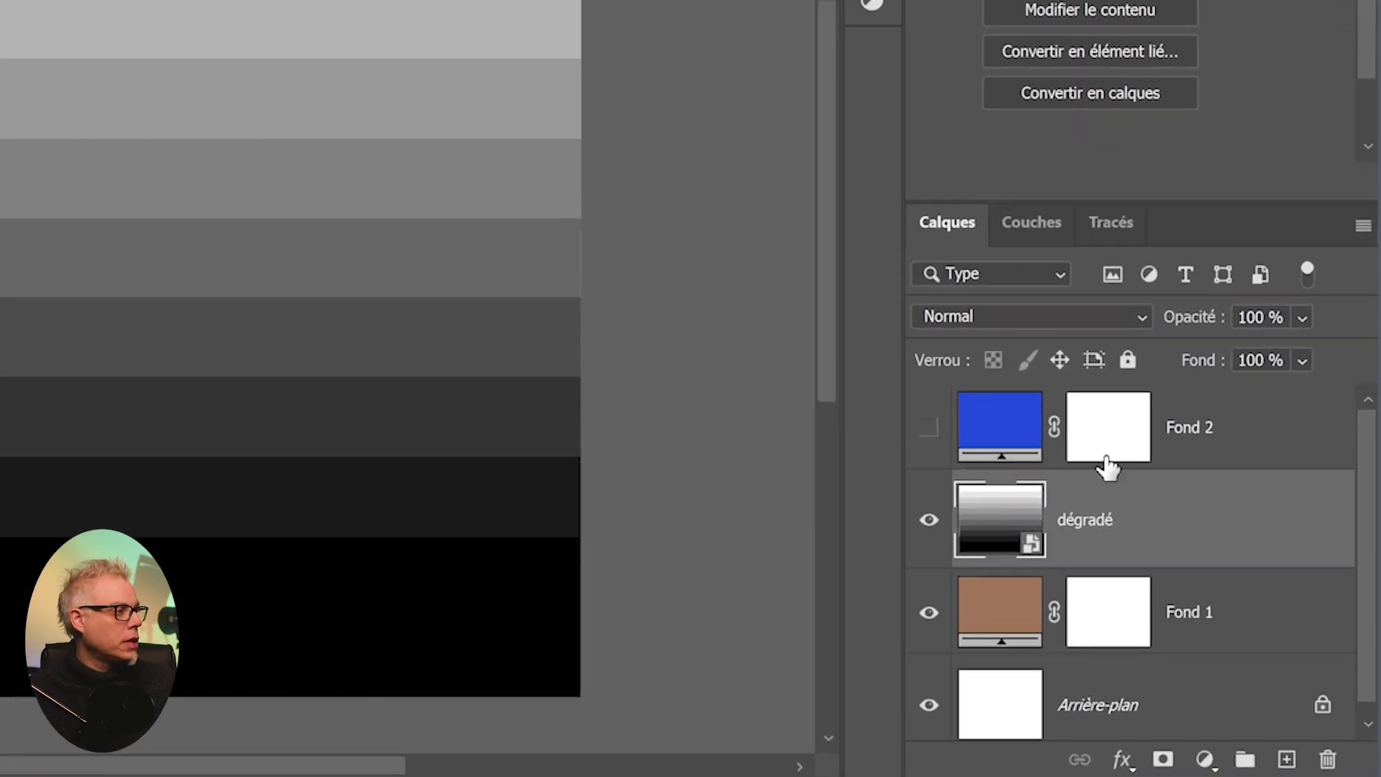
Set the dégradé layer's blend mode to Lumière linéaire over the brown fill
{"action": "left_click", "coordinate": [1027, 309]}
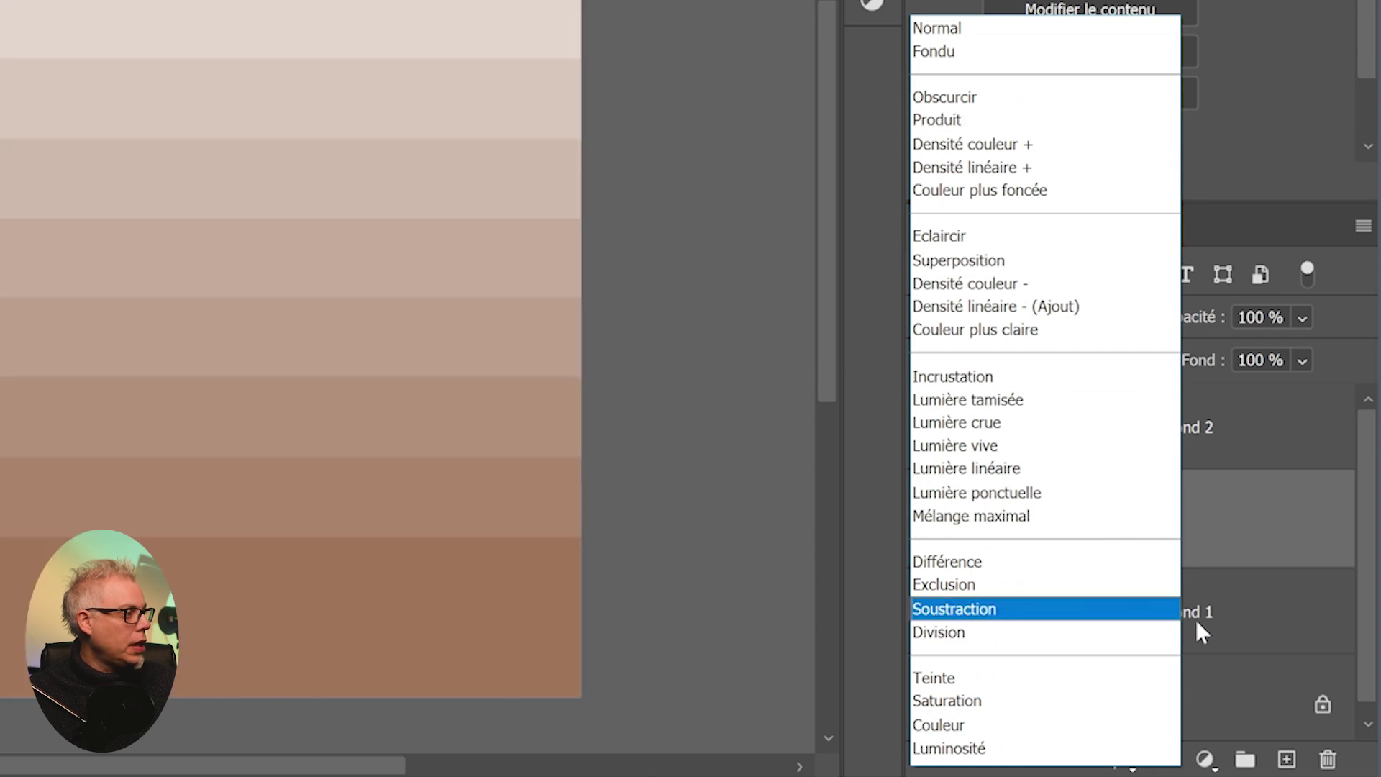
{"action": "left_click", "coordinate": [1195, 620]}
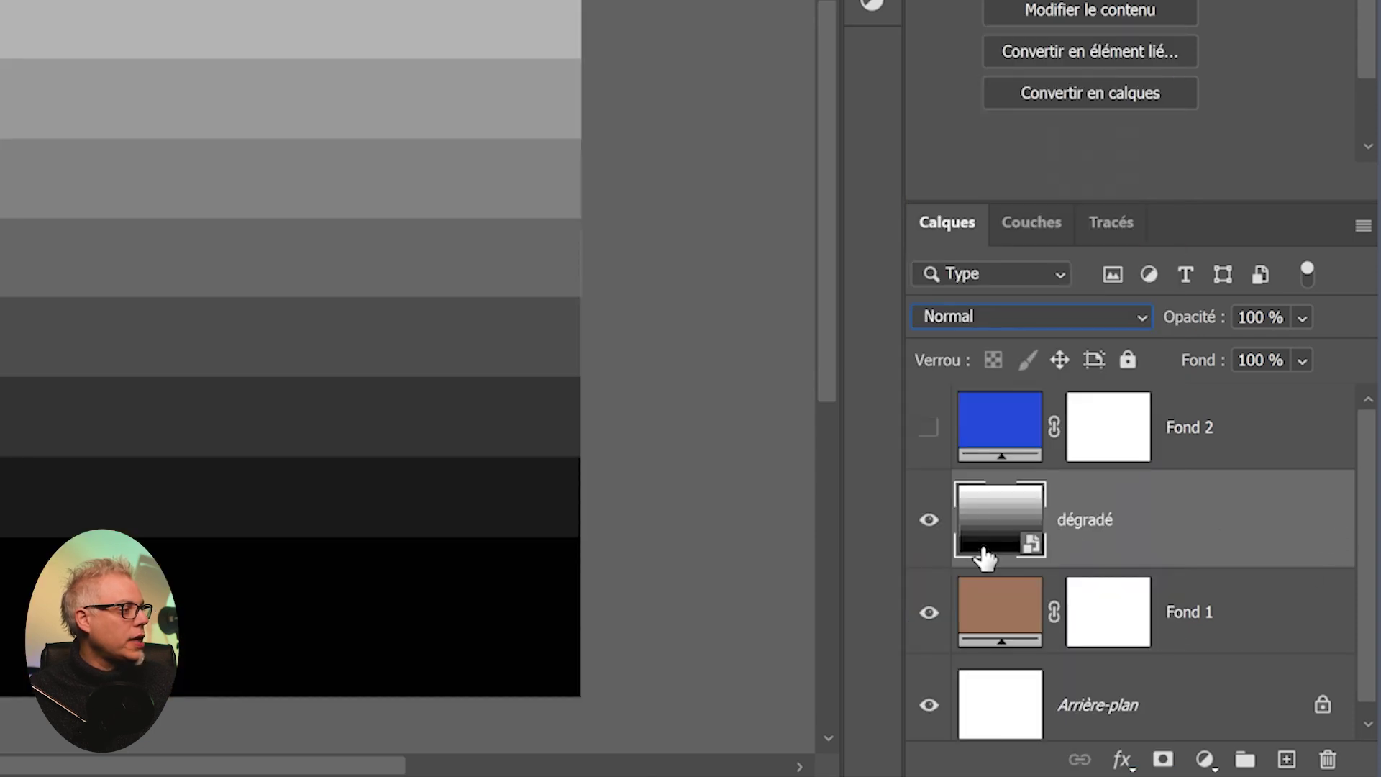
{"action": "left_click", "coordinate": [1029, 317]}
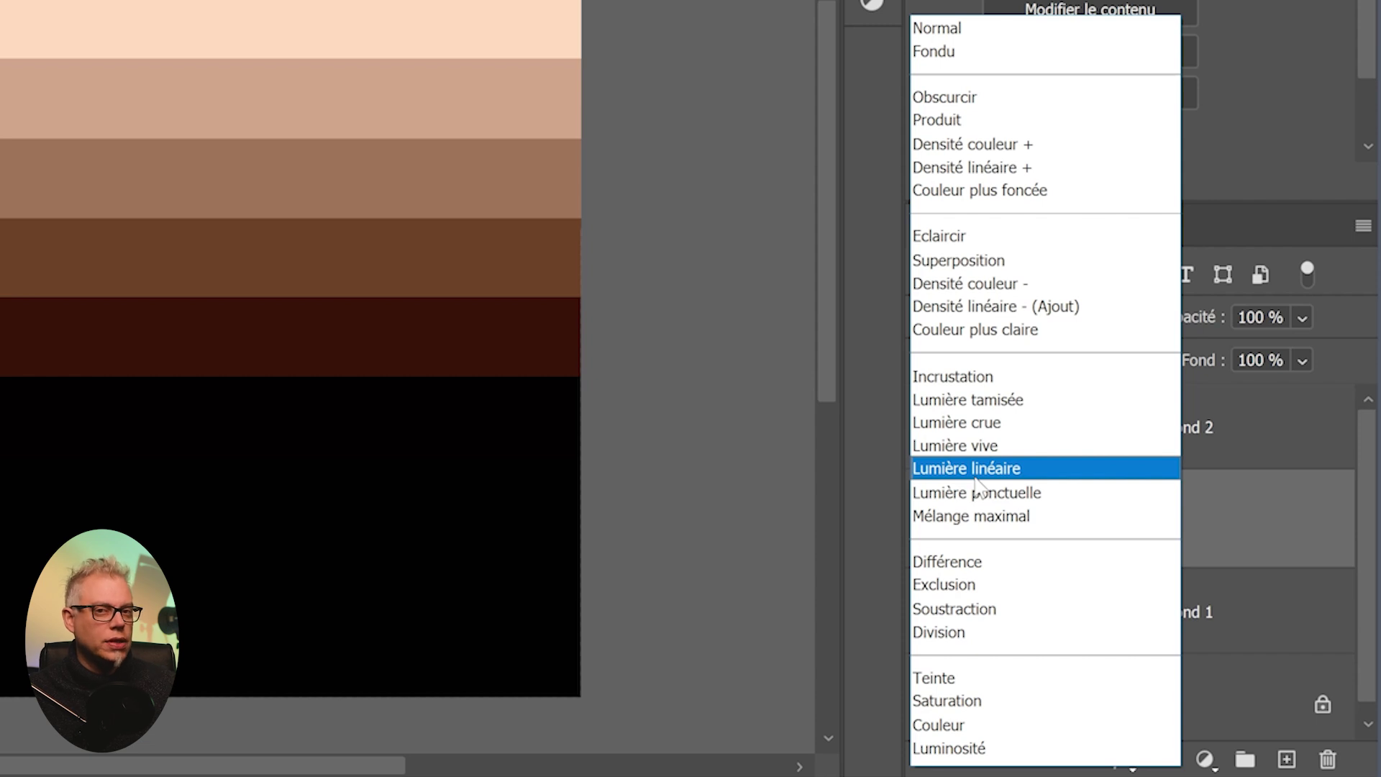
{"action": "left_click", "coordinate": [977, 475]}
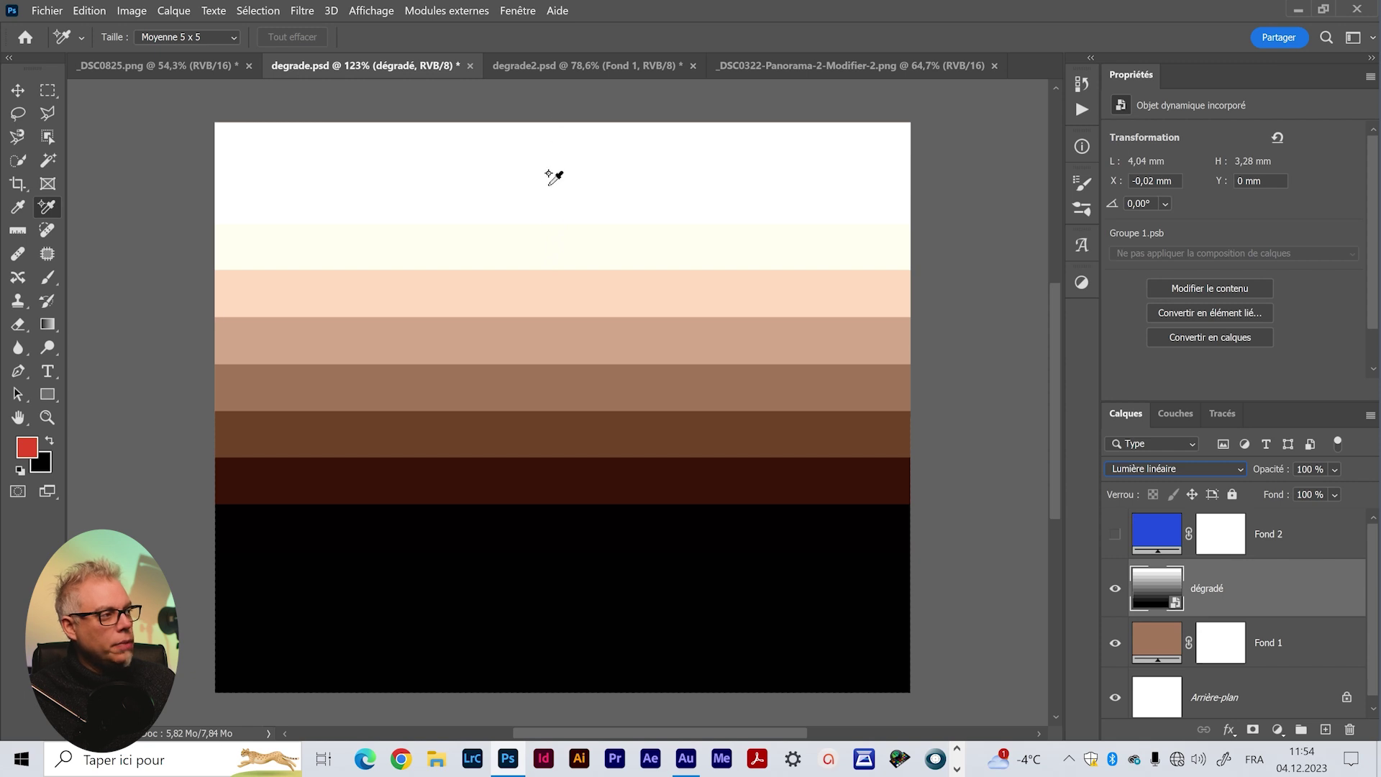
Place colour sample points in the chart's white top band and black bottom band
{"action": "left_click", "coordinate": [549, 152]}
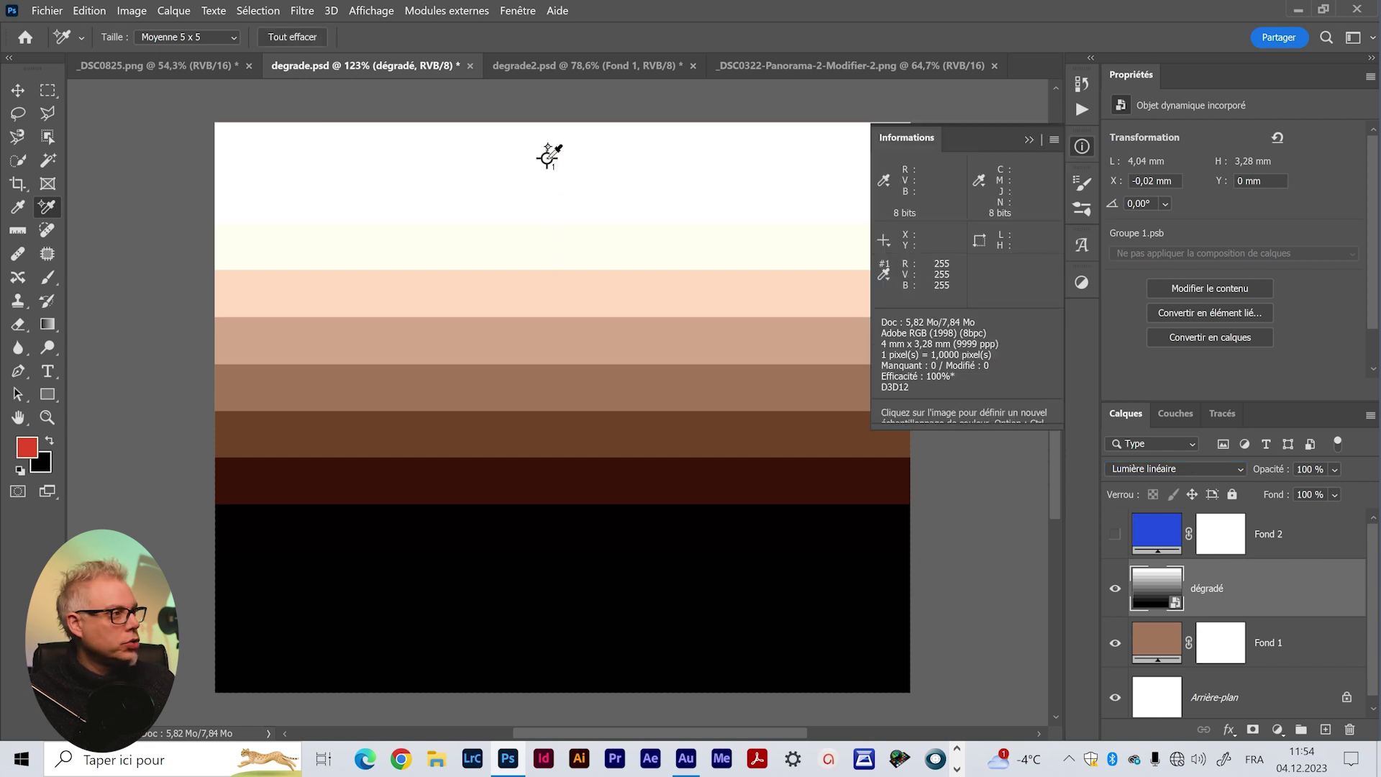
{"action": "left_click_drag", "start_coordinate": [550, 152], "coordinate": [569, 243]}
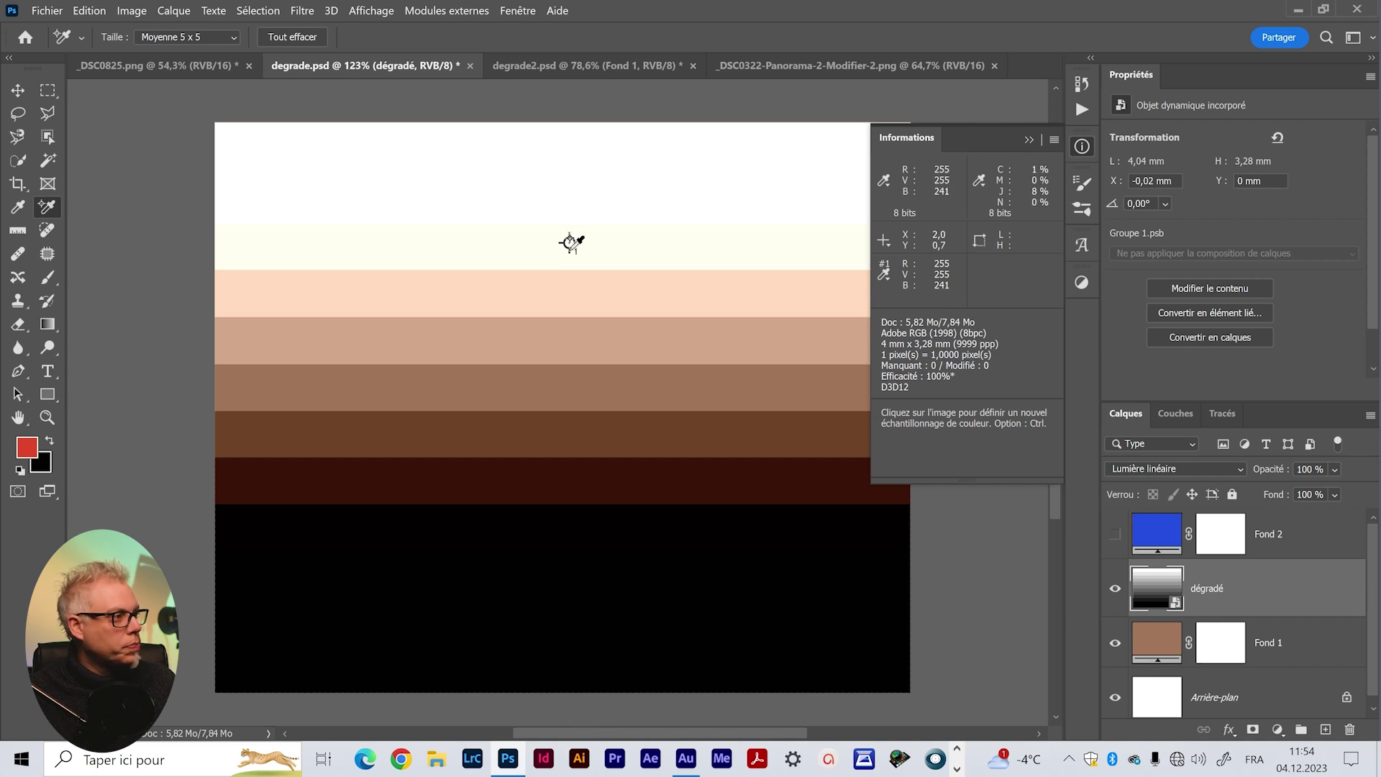
{"action": "left_click_drag", "start_coordinate": [569, 243], "coordinate": [574, 162]}
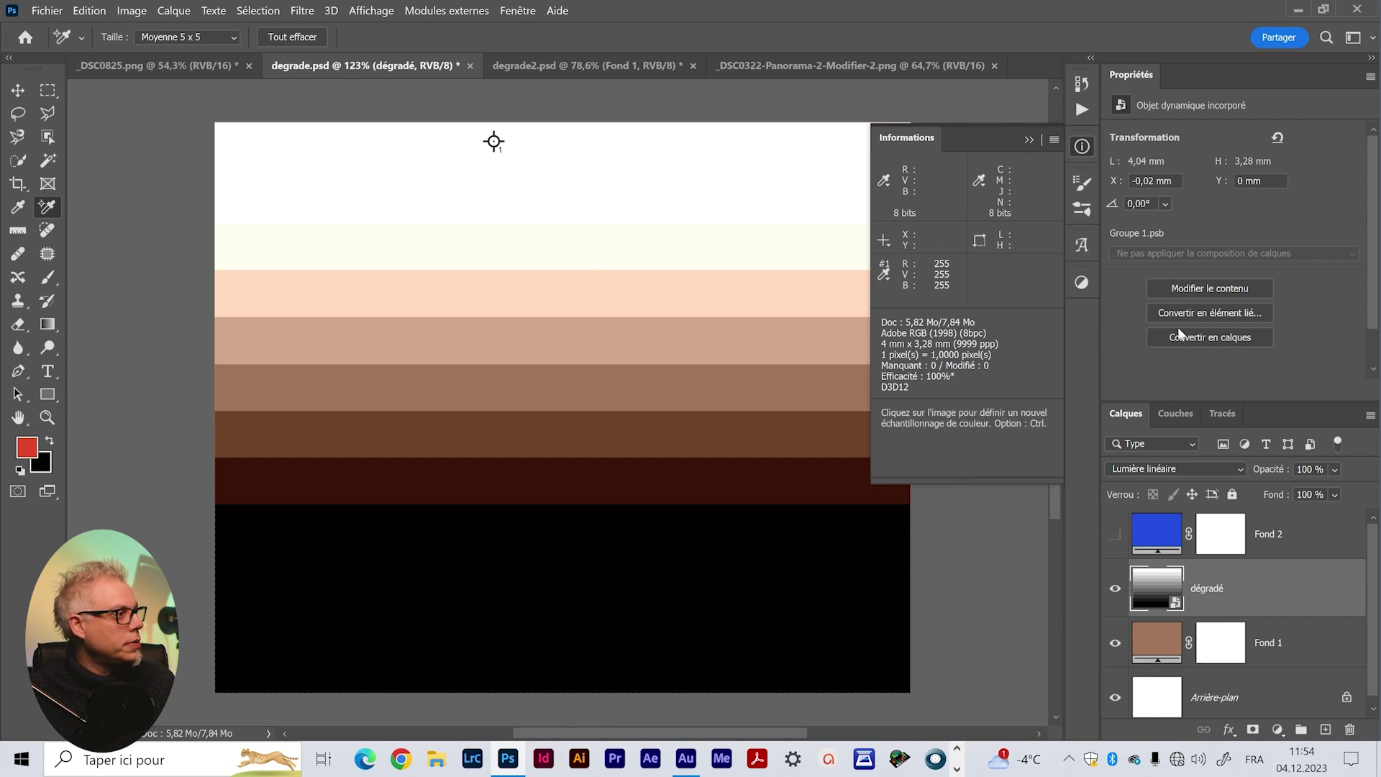
{"action": "left_click", "coordinate": [563, 635]}
{"action": "mouse_move", "coordinate": [563, 634]}
{"action": "left_mouse_down"}
{"action": "mouse_move", "coordinate": [577, 545]}
{"action": "mouse_move", "coordinate": [422, 649]}
{"action": "mouse_move", "coordinate": [363, 585]}
{"action": "left_mouse_up"}
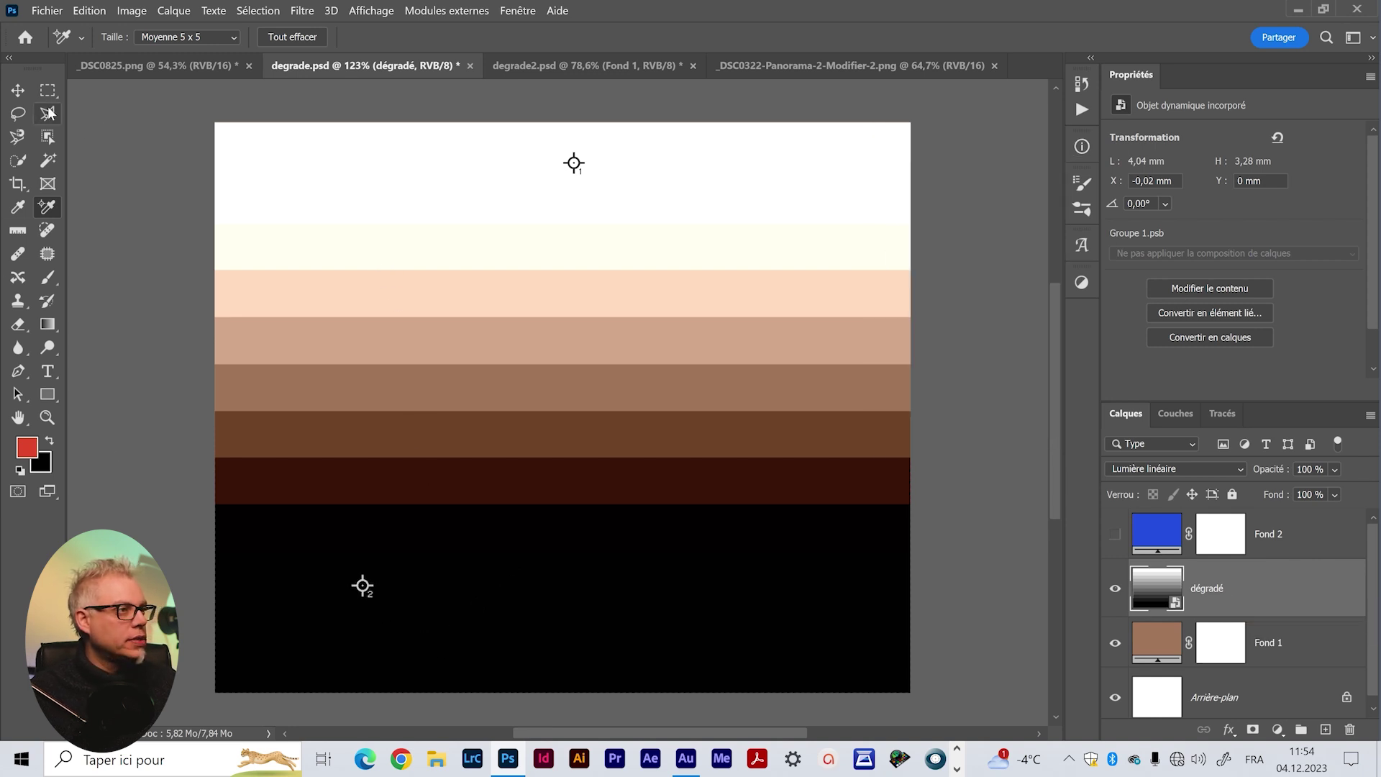
{"action": "left_click", "coordinate": [19, 90]}
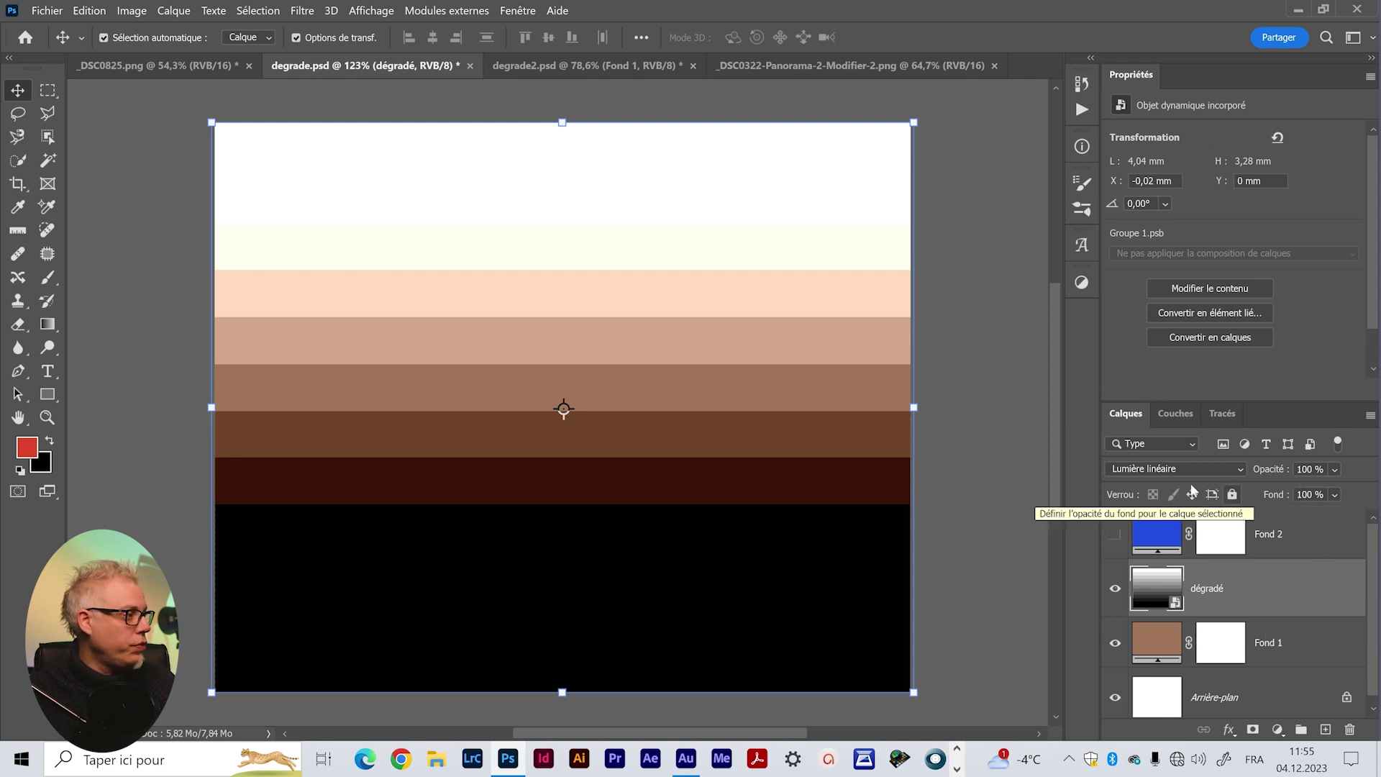
Hide Fond 1, move the samplers to the peach and black bands, then show Fond 1 again
{"action": "left_click", "coordinate": [1115, 643]}
{"action": "scroll", "coordinate": [1149, 707], "scroll_direction": "down", "scroll_amount": 1}
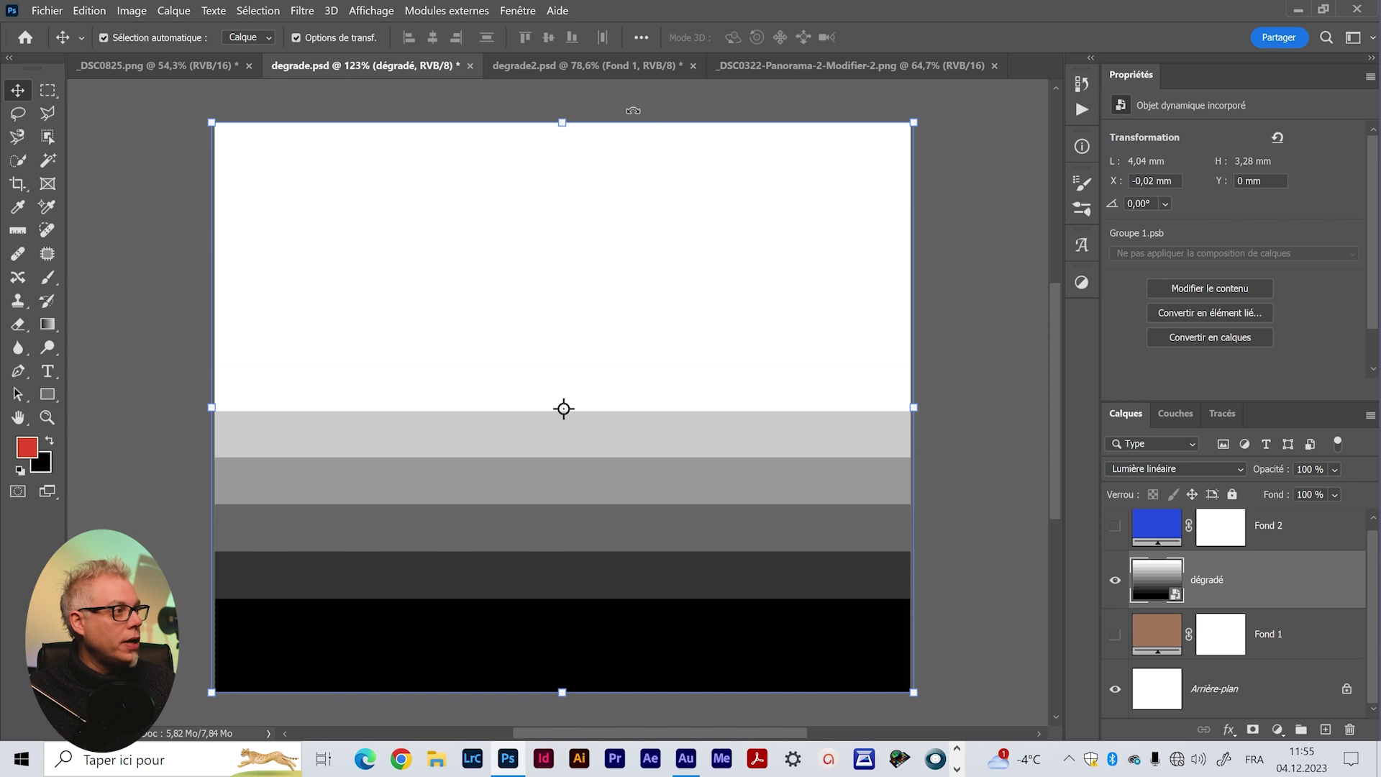
{"action": "left_click", "coordinate": [45, 211]}
{"action": "left_click_drag", "start_coordinate": [573, 163], "coordinate": [529, 333]}
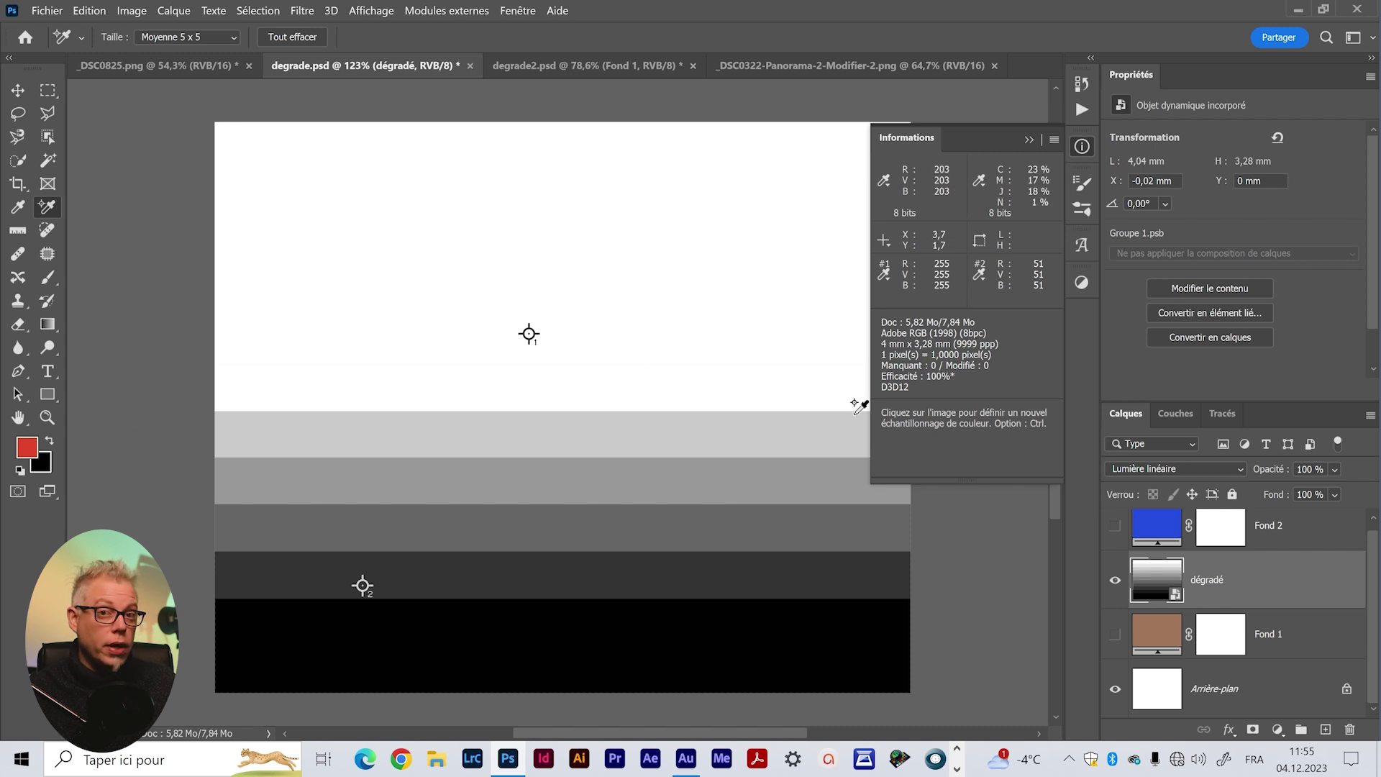
{"action": "mouse_move", "coordinate": [529, 334]}
{"action": "left_mouse_down"}
{"action": "mouse_move", "coordinate": [410, 168]}
{"action": "mouse_move", "coordinate": [628, 388]}
{"action": "mouse_move", "coordinate": [328, 288]}
{"action": "left_mouse_up"}
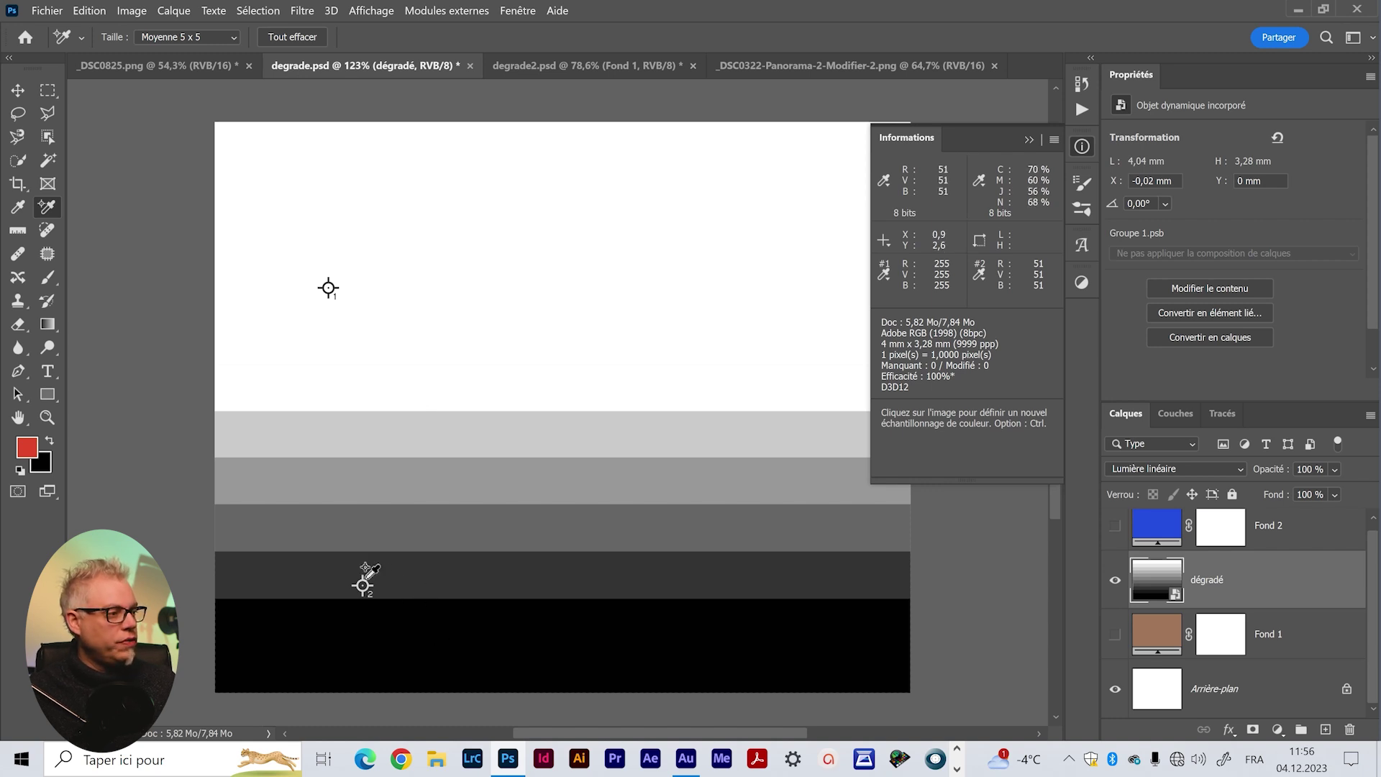
{"action": "left_click_drag", "start_coordinate": [362, 585], "coordinate": [371, 618]}
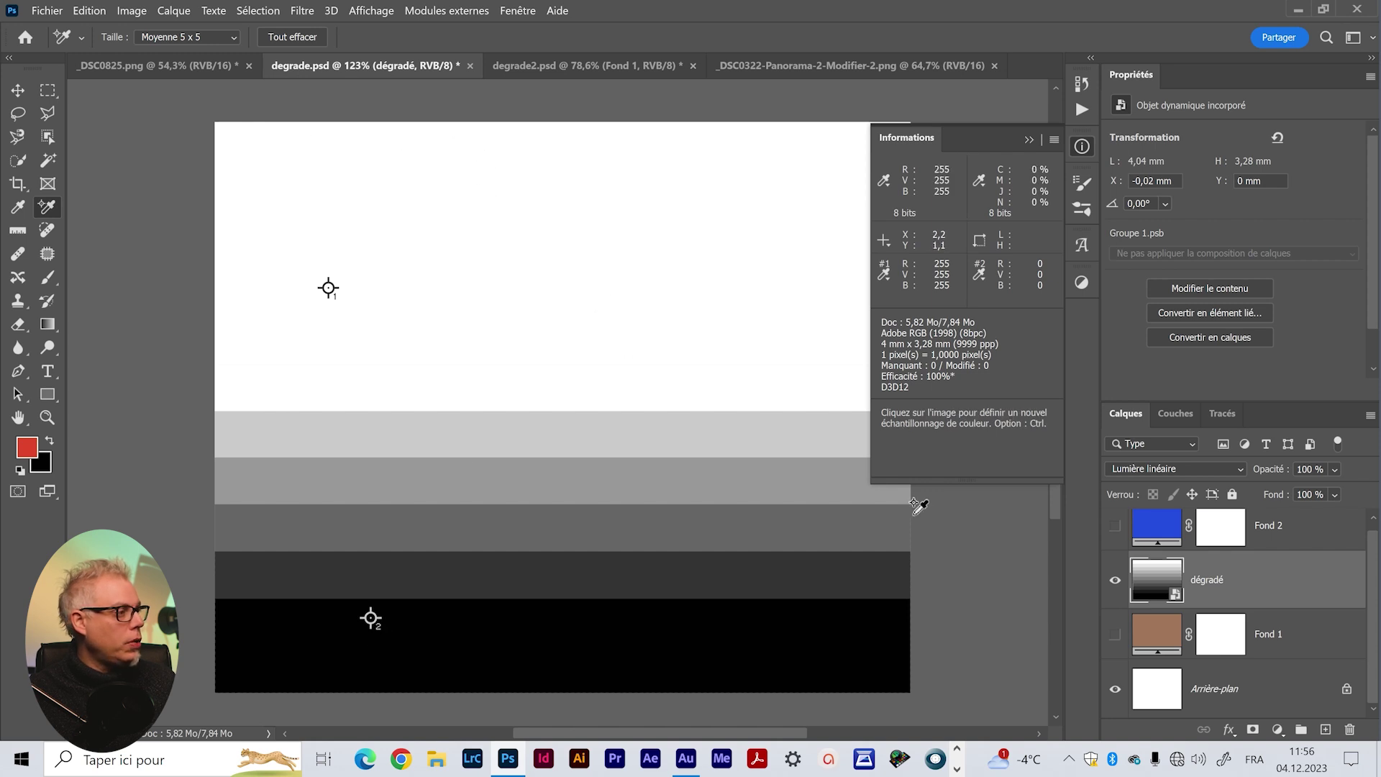
{"action": "left_click", "coordinate": [1115, 634]}
{"action": "left_click", "coordinate": [1159, 642]}
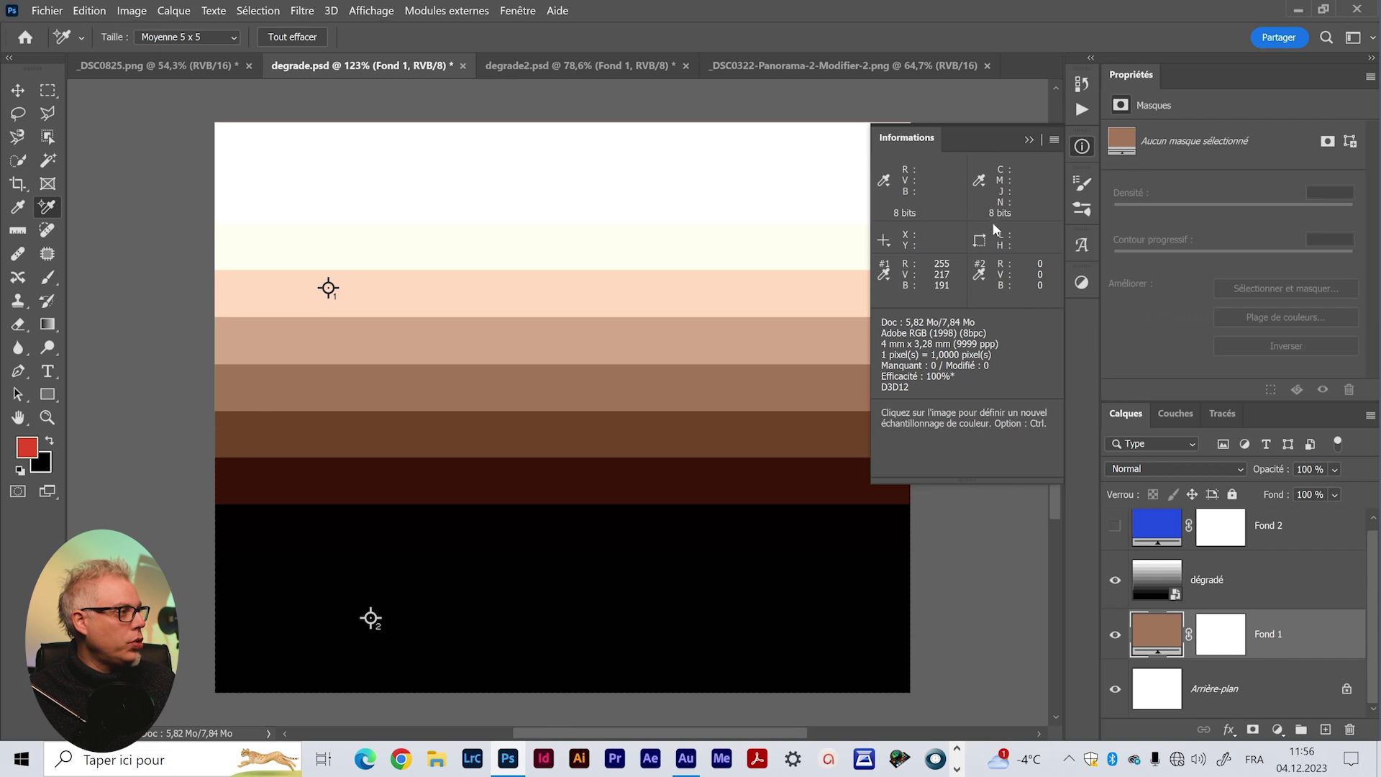
Recolour the Fond 1 fill from a saturated orange down to brown
{"action": "left_click", "coordinate": [1030, 139]}
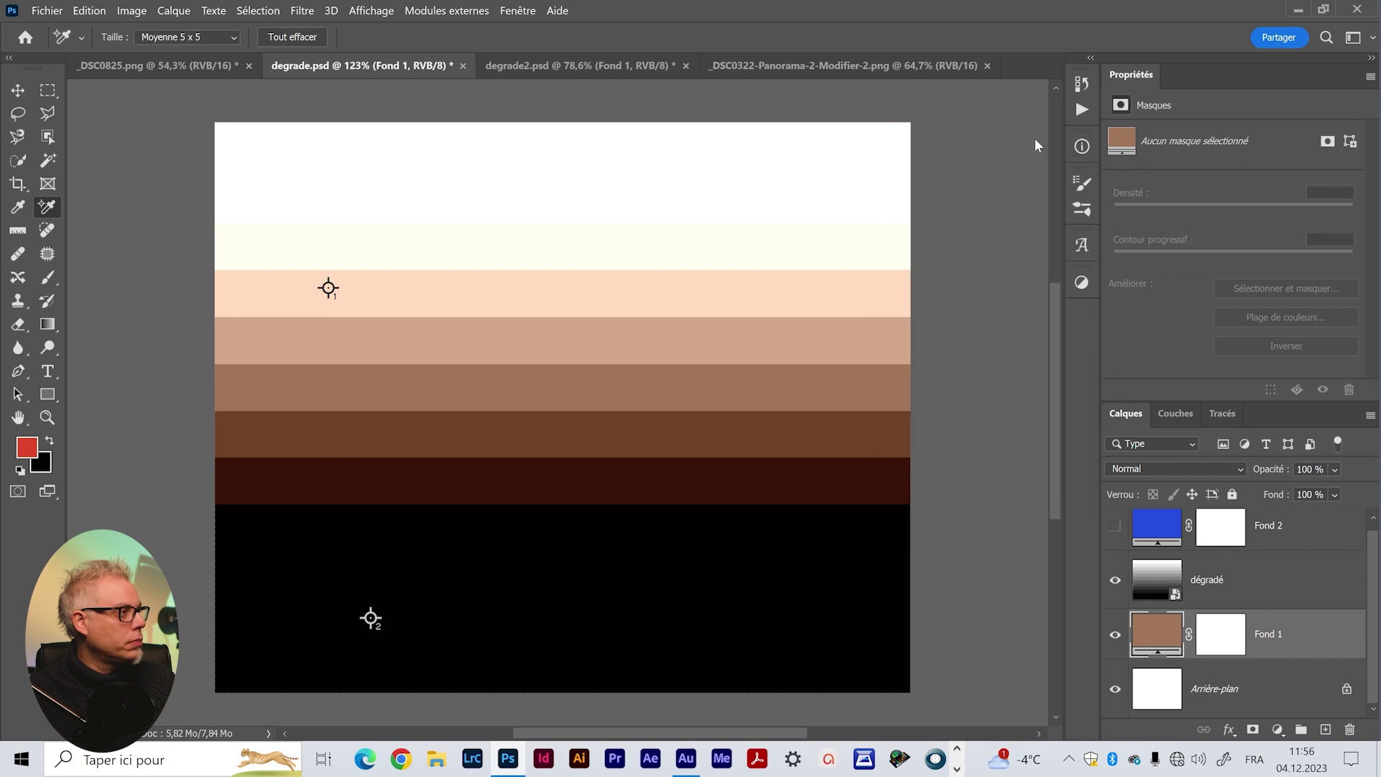
{"action": "double_click", "coordinate": [1170, 629]}
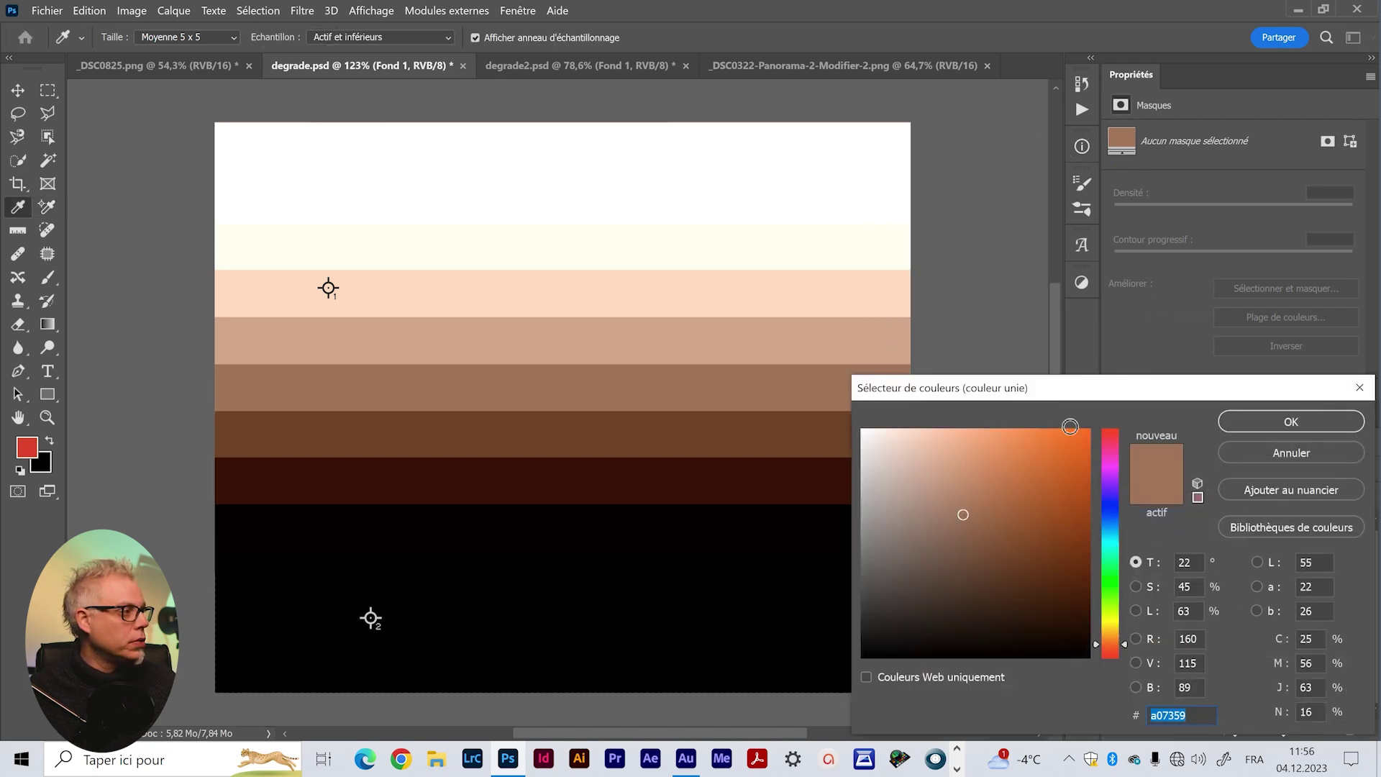
{"action": "left_click_drag", "start_coordinate": [1089, 435], "coordinate": [1116, 399]}
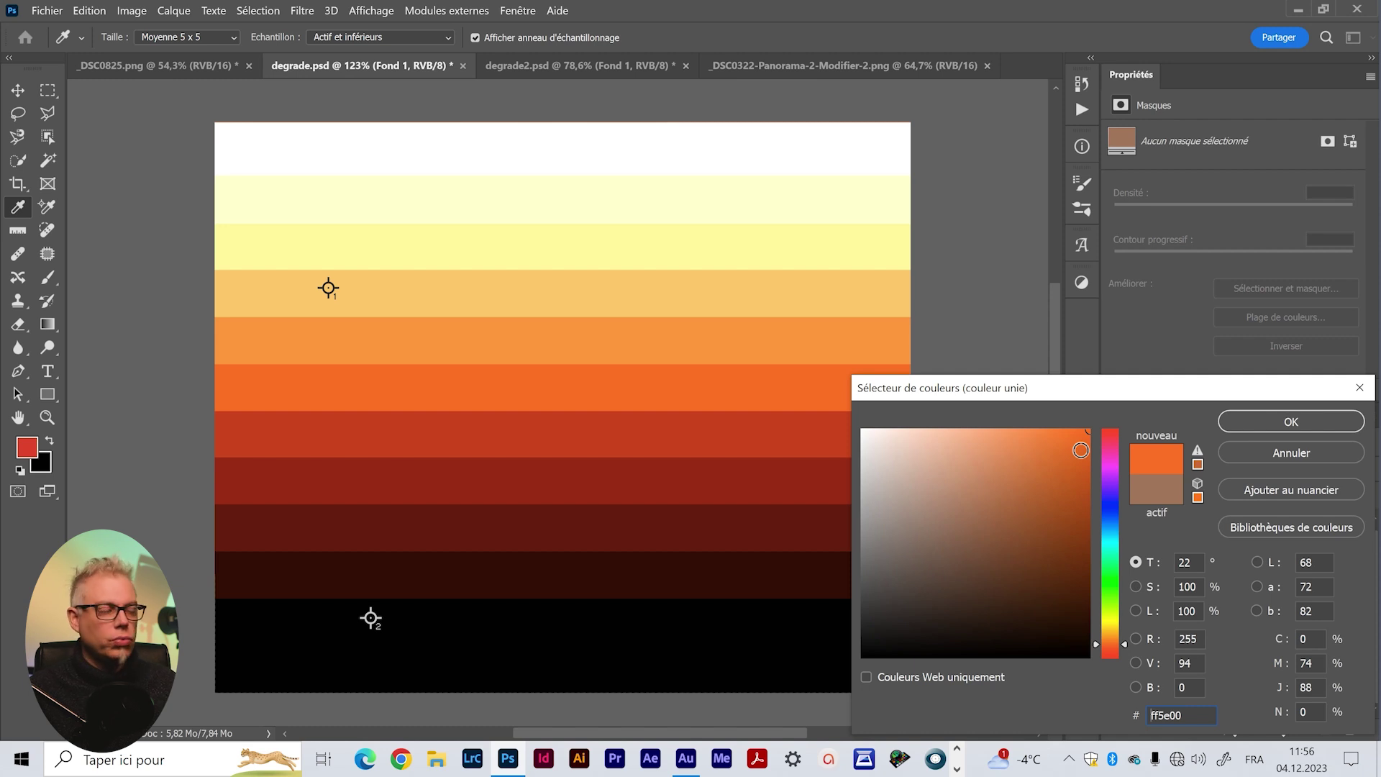
{"action": "left_click_drag", "start_coordinate": [1076, 474], "coordinate": [1026, 505]}
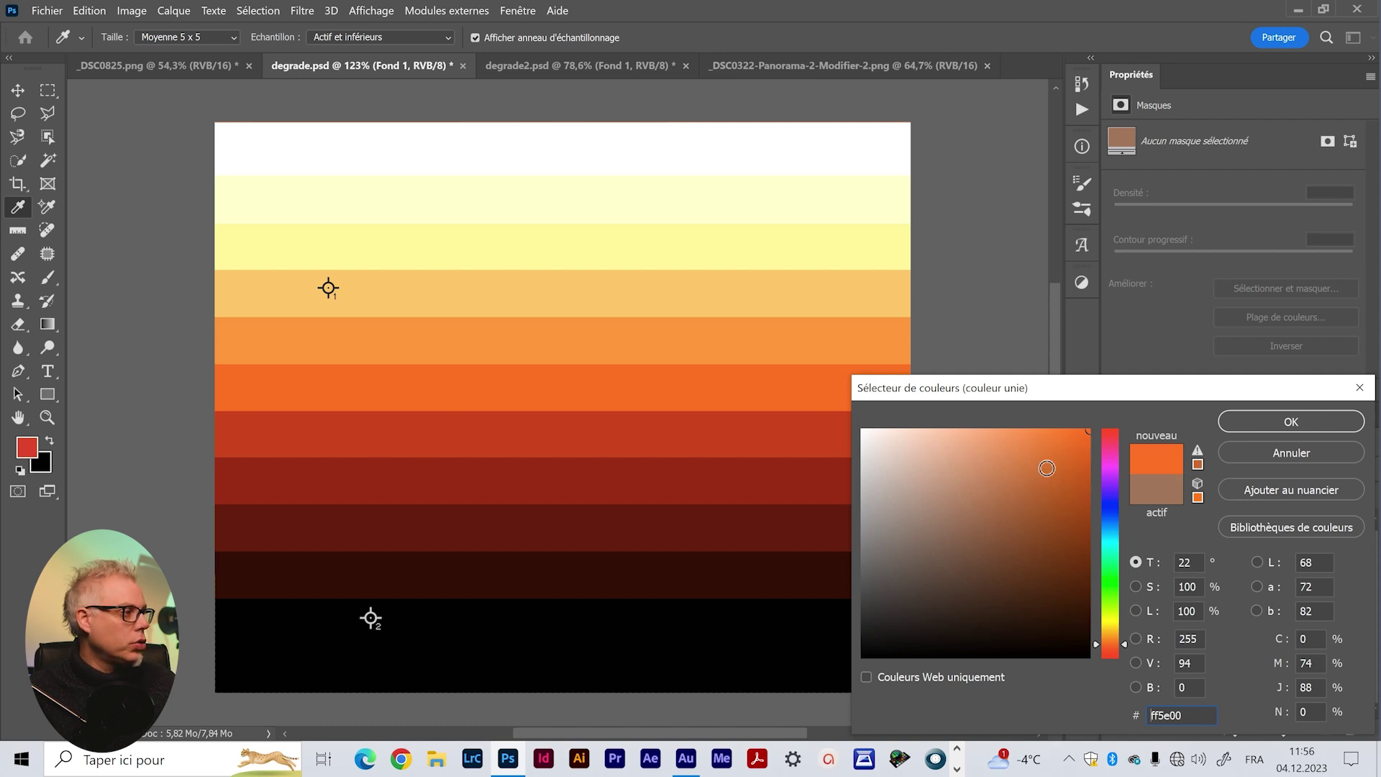
{"action": "left_click", "coordinate": [1239, 423]}
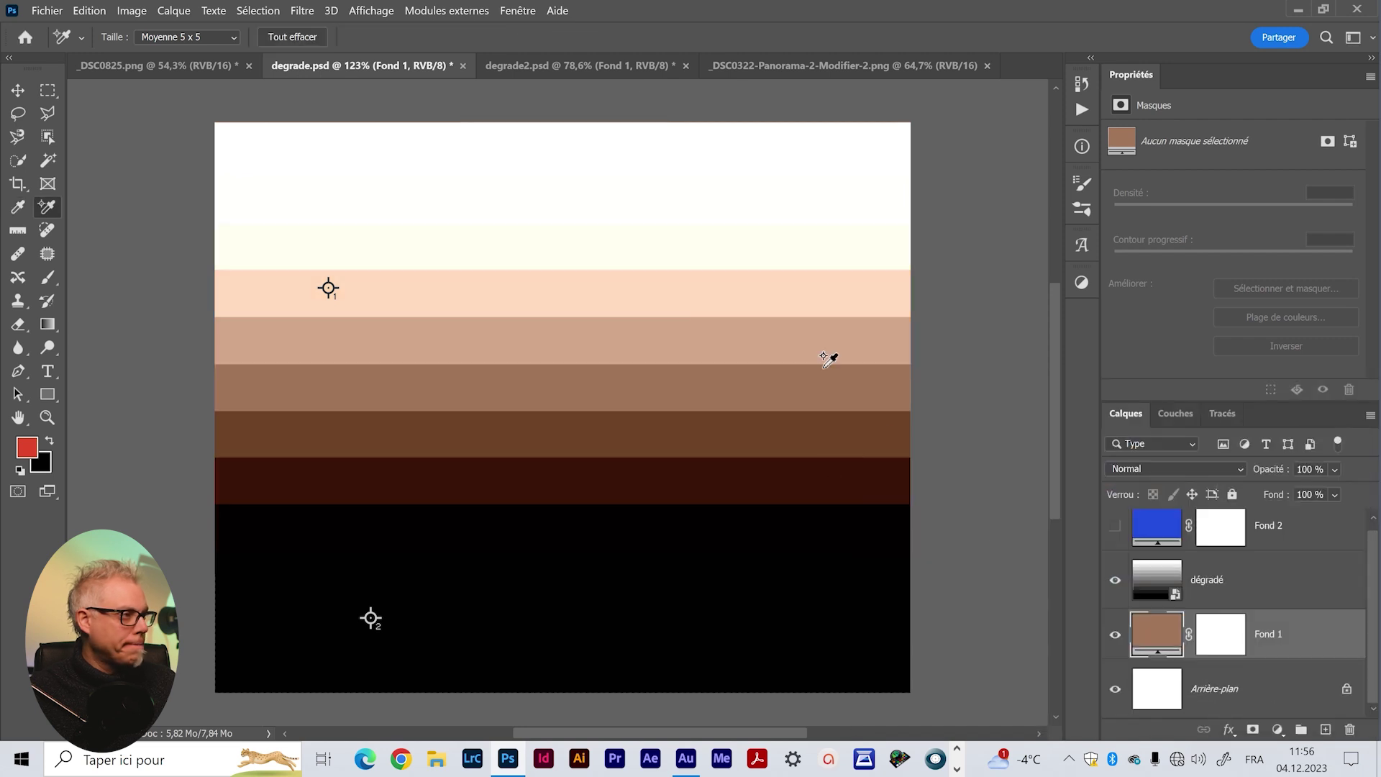
Sample a colour in the storm photo, then return to degrade.psd
{"action": "left_click", "coordinate": [131, 68]}
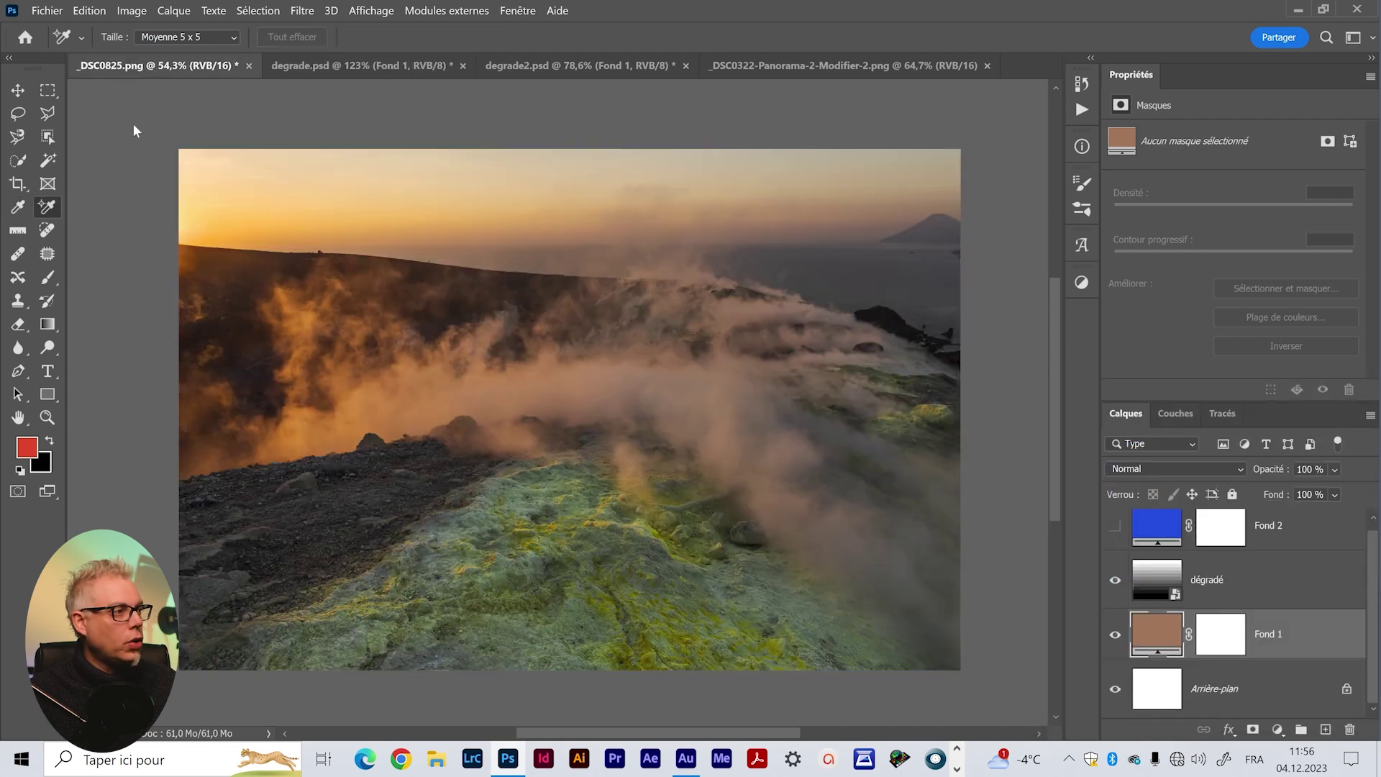
{"action": "left_click", "coordinate": [499, 388]}
{"action": "key", "text": "v"}
{"action": "key", "text": "ctrl+Tab"}
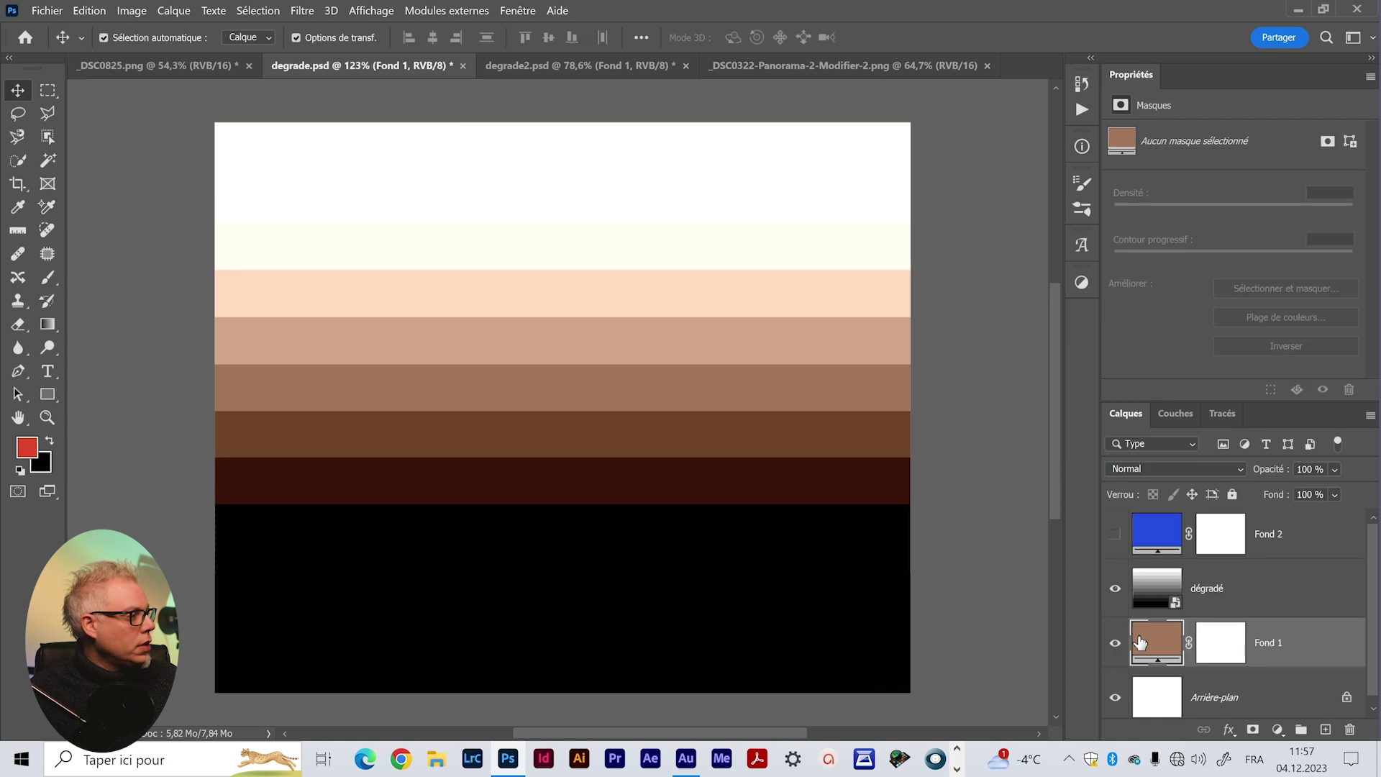
Try a green Fond 1 fill, cancel to keep brown, and select the dégradé layer
{"action": "double_click", "coordinate": [1147, 654]}
{"action": "mouse_move", "coordinate": [1129, 637]}
{"action": "left_mouse_down"}
{"action": "mouse_move", "coordinate": [1119, 472]}
{"action": "mouse_move", "coordinate": [1122, 602]}
{"action": "left_mouse_up"}
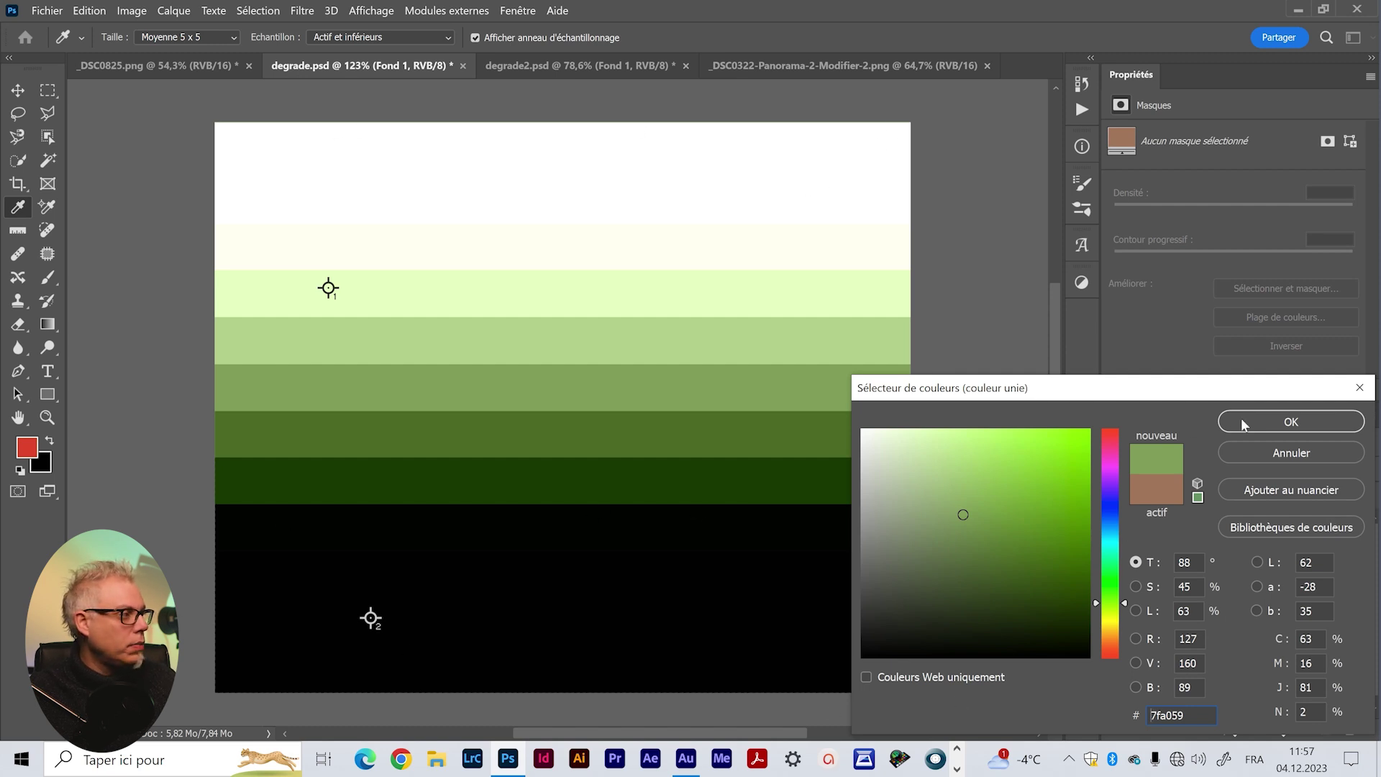
{"action": "left_click", "coordinate": [1256, 456]}
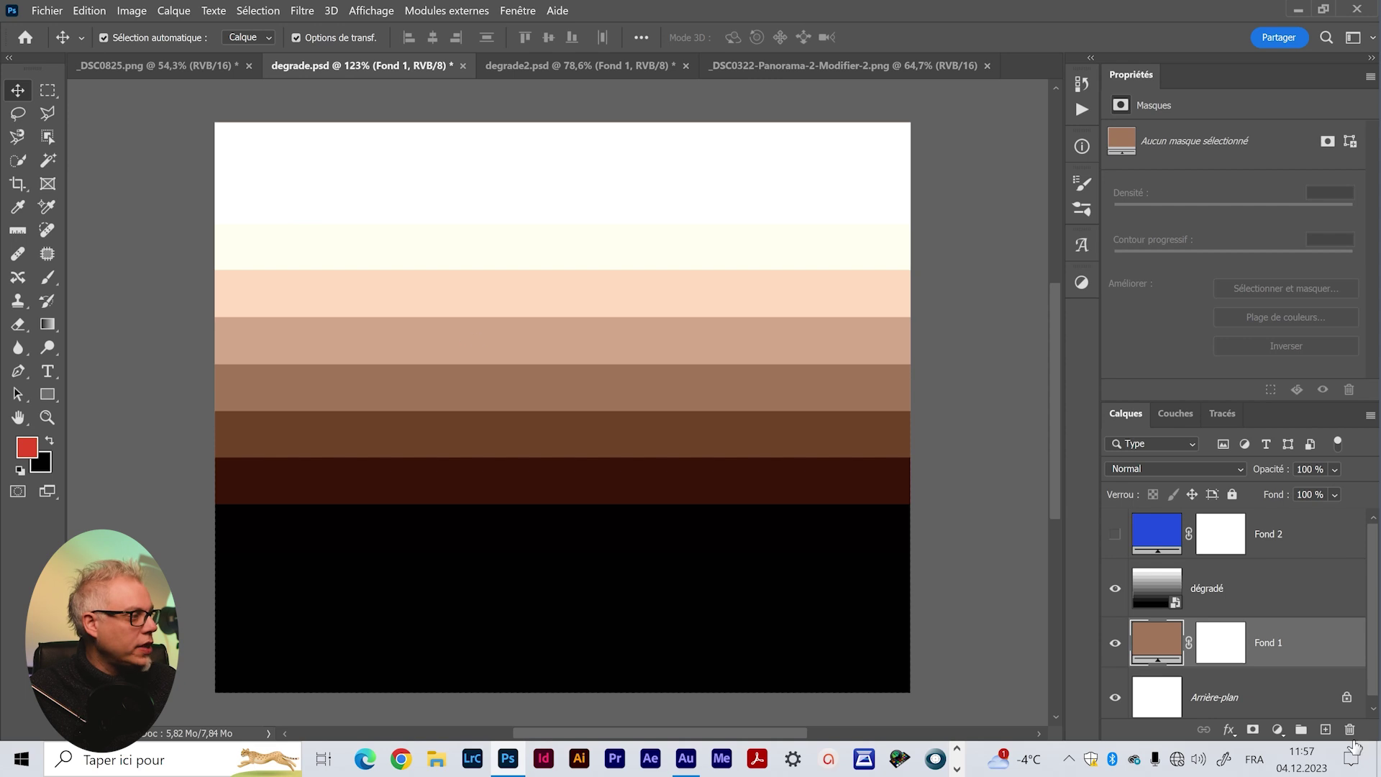
{"action": "left_click", "coordinate": [1153, 598]}
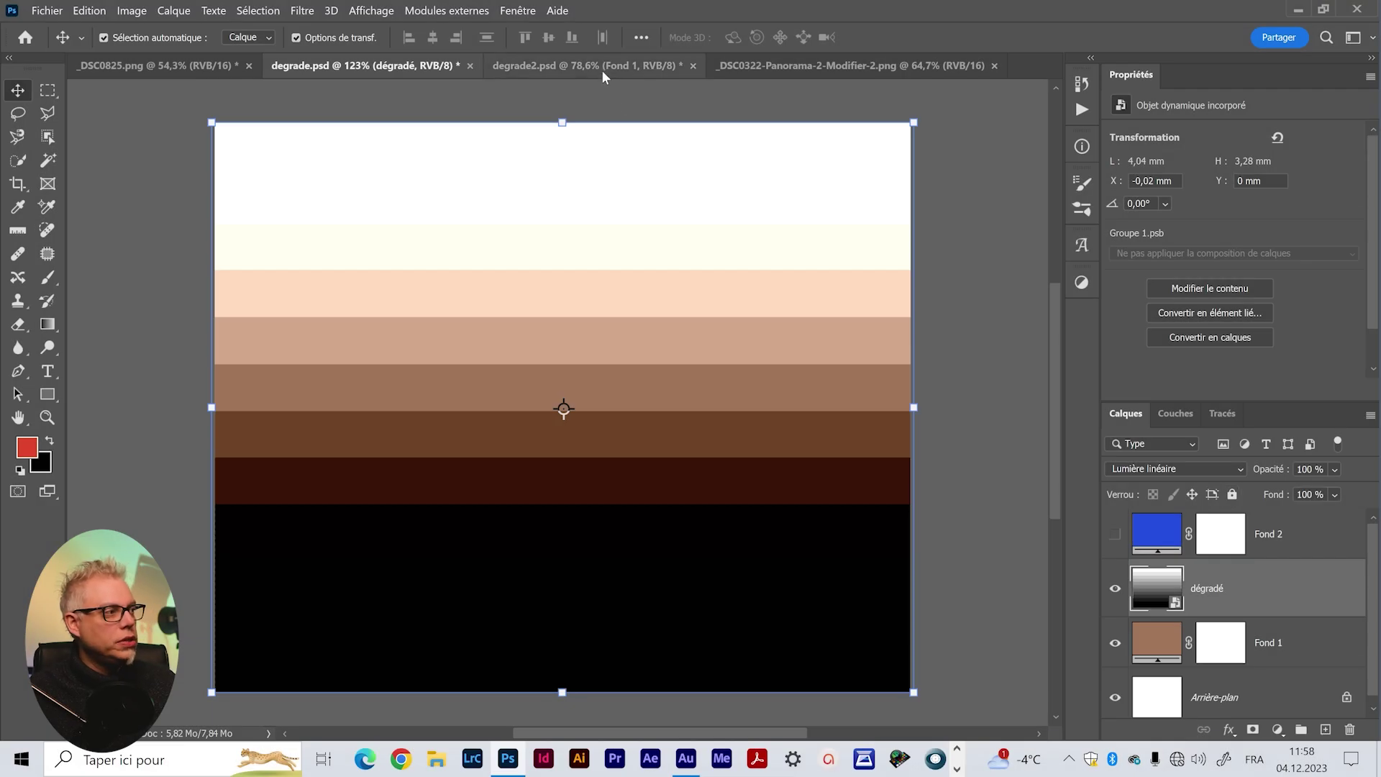
In degrade2.psd, show the blue Fond 1 layer blended in Lumière linéaire
{"action": "left_click", "coordinate": [602, 70]}
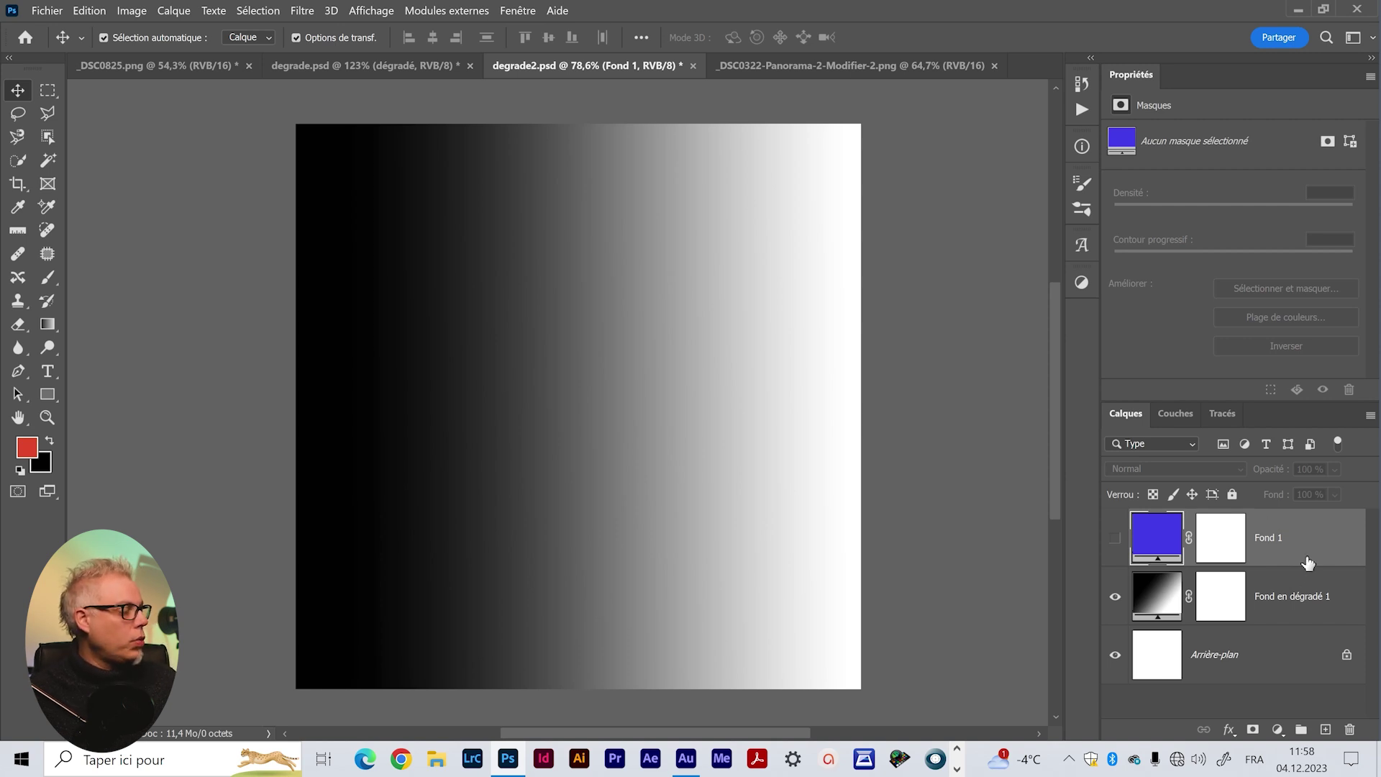
{"action": "left_click", "coordinate": [1115, 537]}
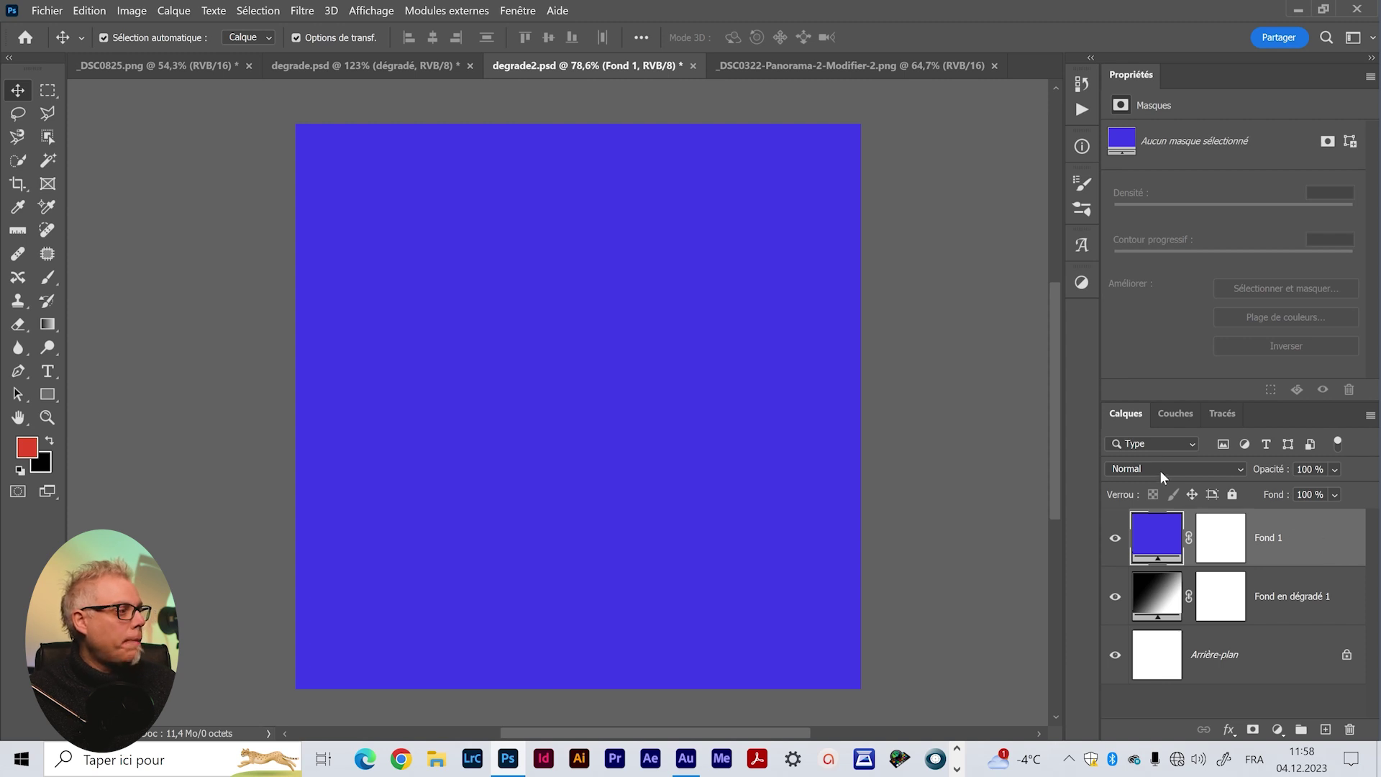
{"action": "left_click", "coordinate": [1159, 469]}
{"action": "left_click", "coordinate": [1158, 558]}
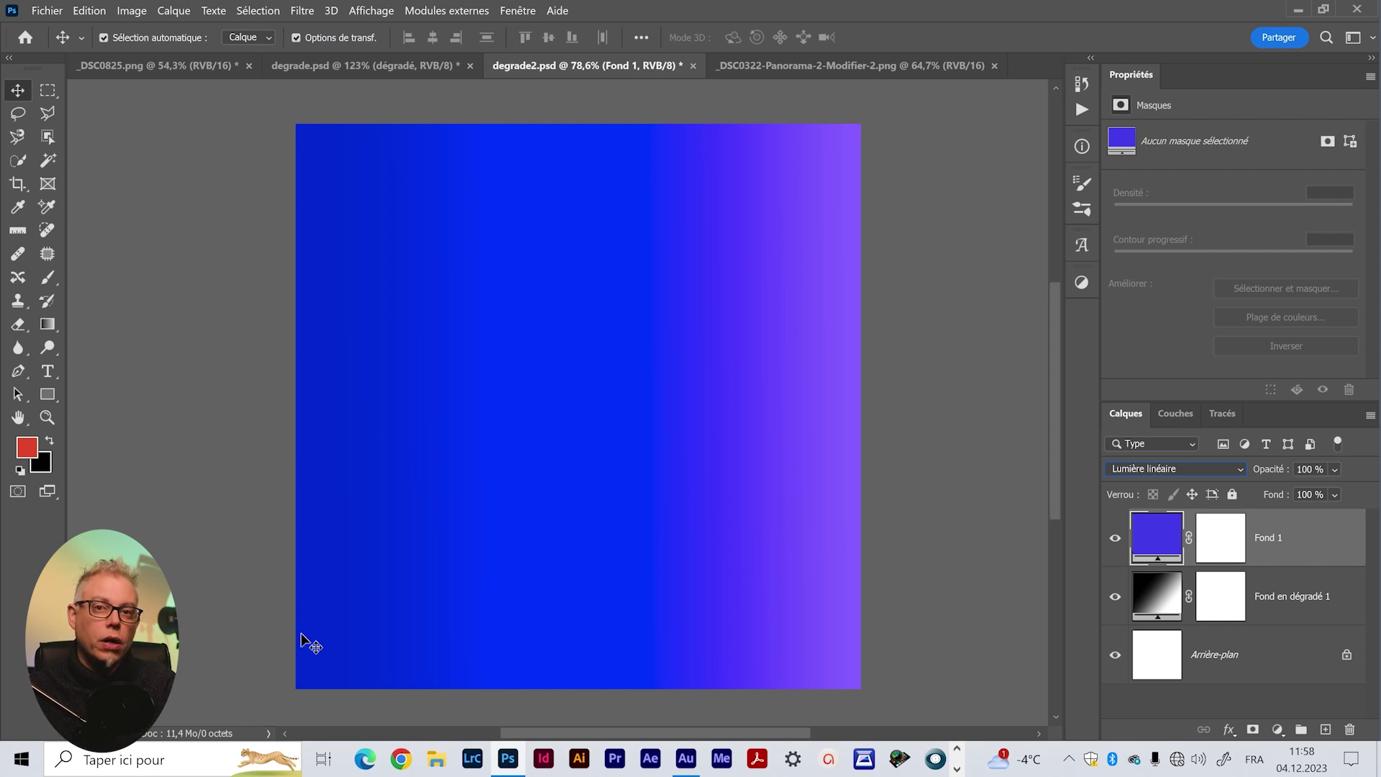
{"action": "left_click", "coordinate": [47, 207]}
Place colour samplers at the ramp's left and right edges, keeping Fond 1 in Lumière linéaire
{"action": "left_click", "coordinate": [307, 372]}
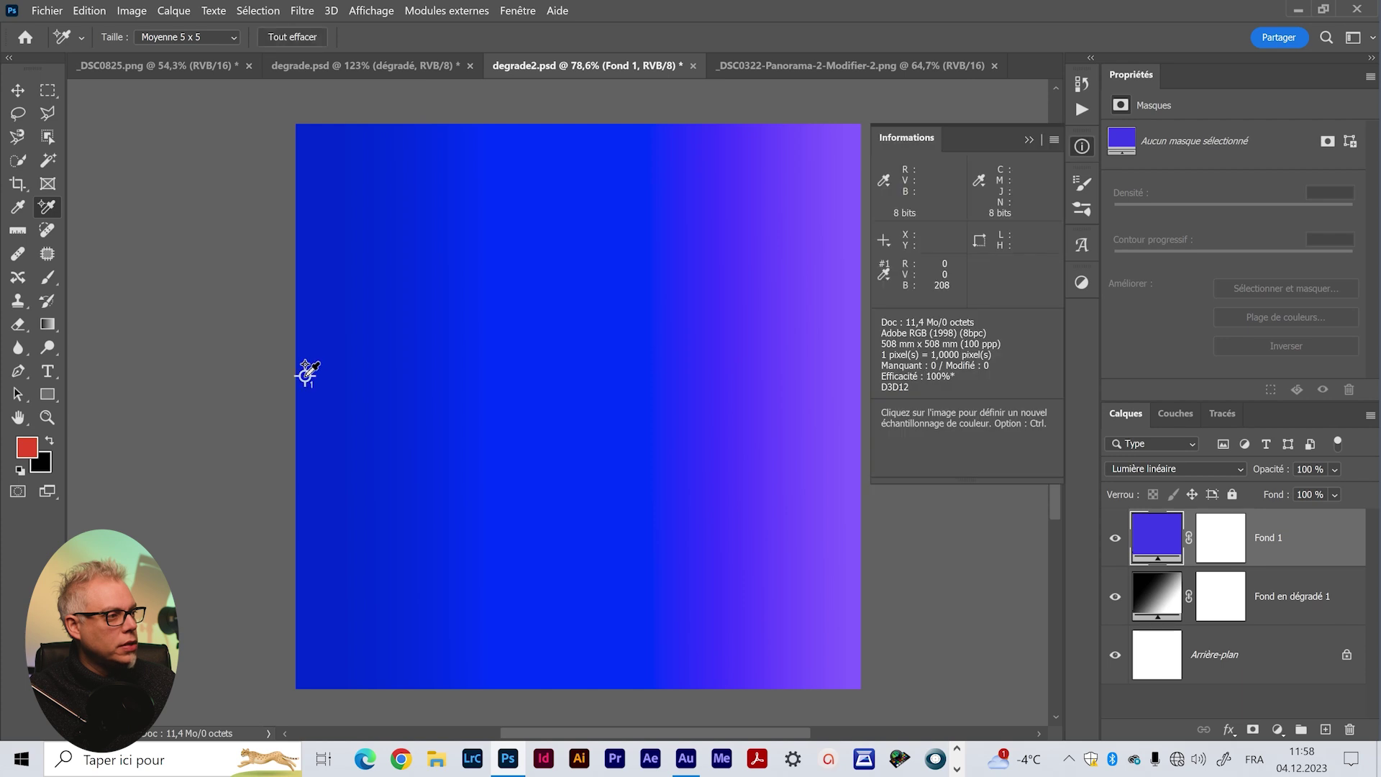
{"action": "left_click", "coordinate": [855, 370]}
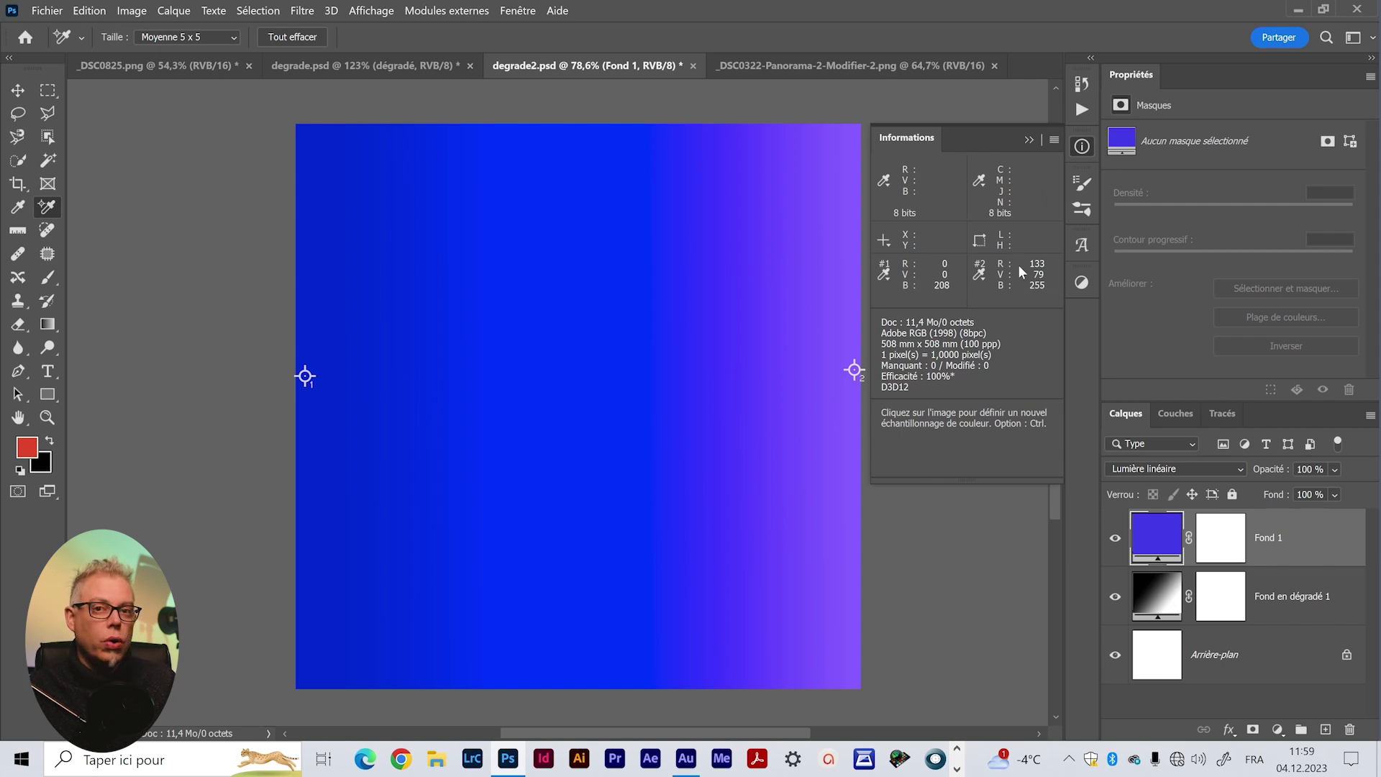
{"action": "left_click", "coordinate": [1277, 545]}
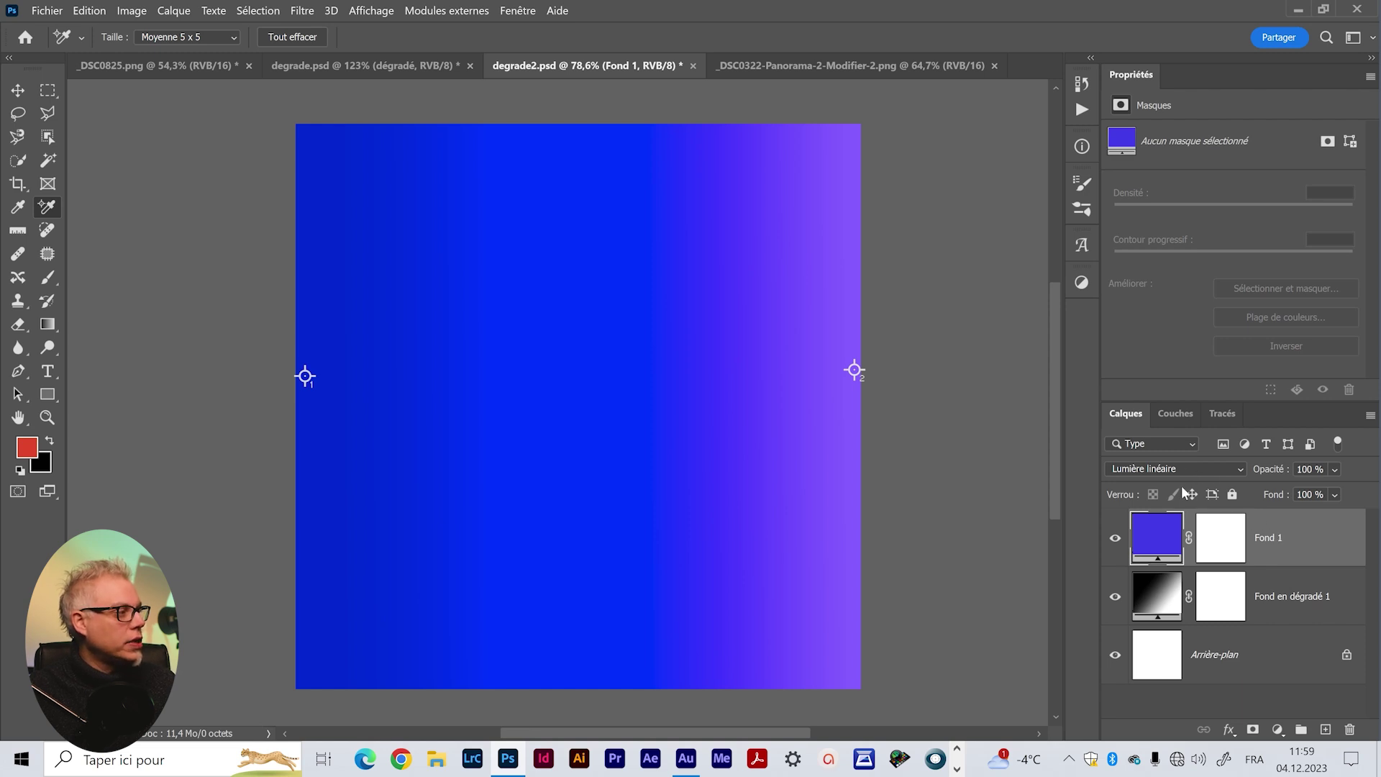
{"action": "scroll", "coordinate": [1181, 472], "scroll_direction": "up", "scroll_amount": 1}
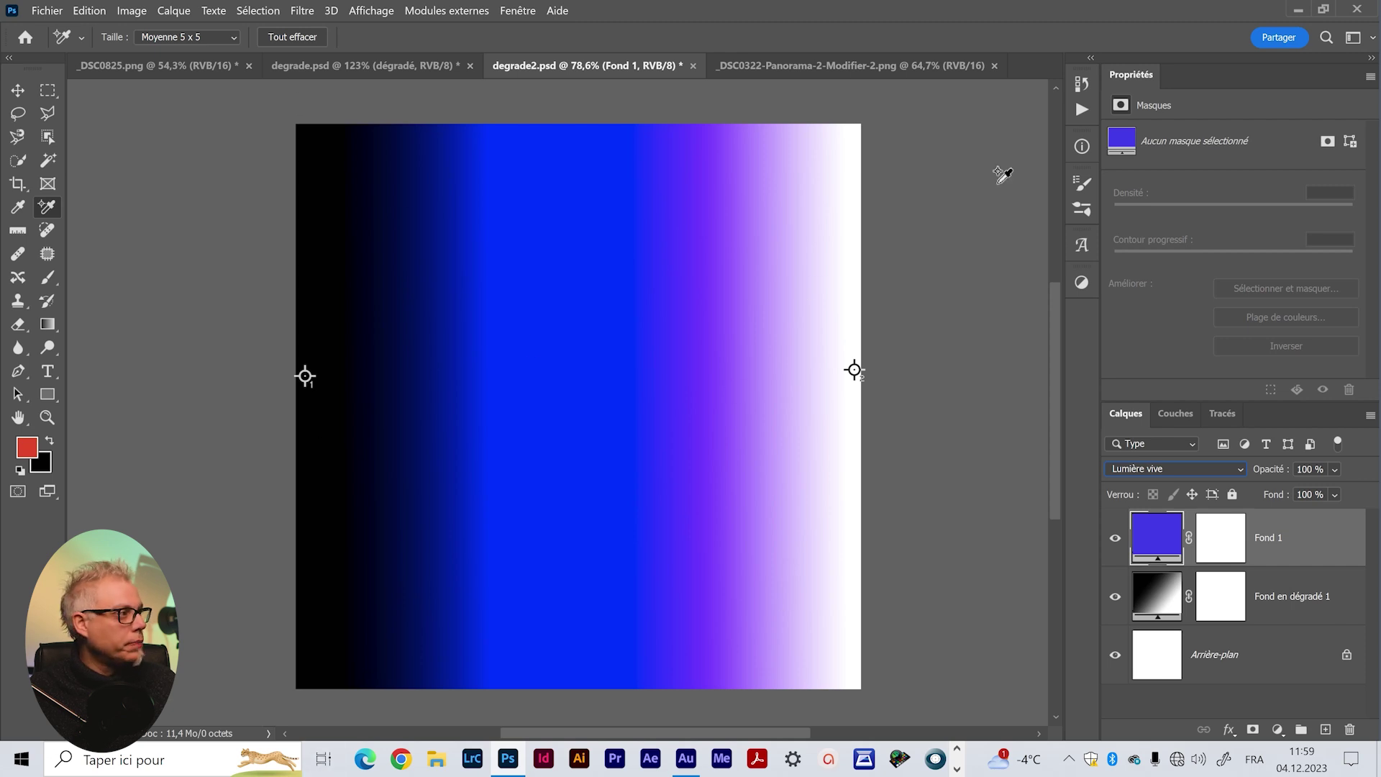
{"action": "left_click", "coordinate": [856, 374]}
{"action": "left_click_drag", "start_coordinate": [856, 374], "coordinate": [857, 377]}
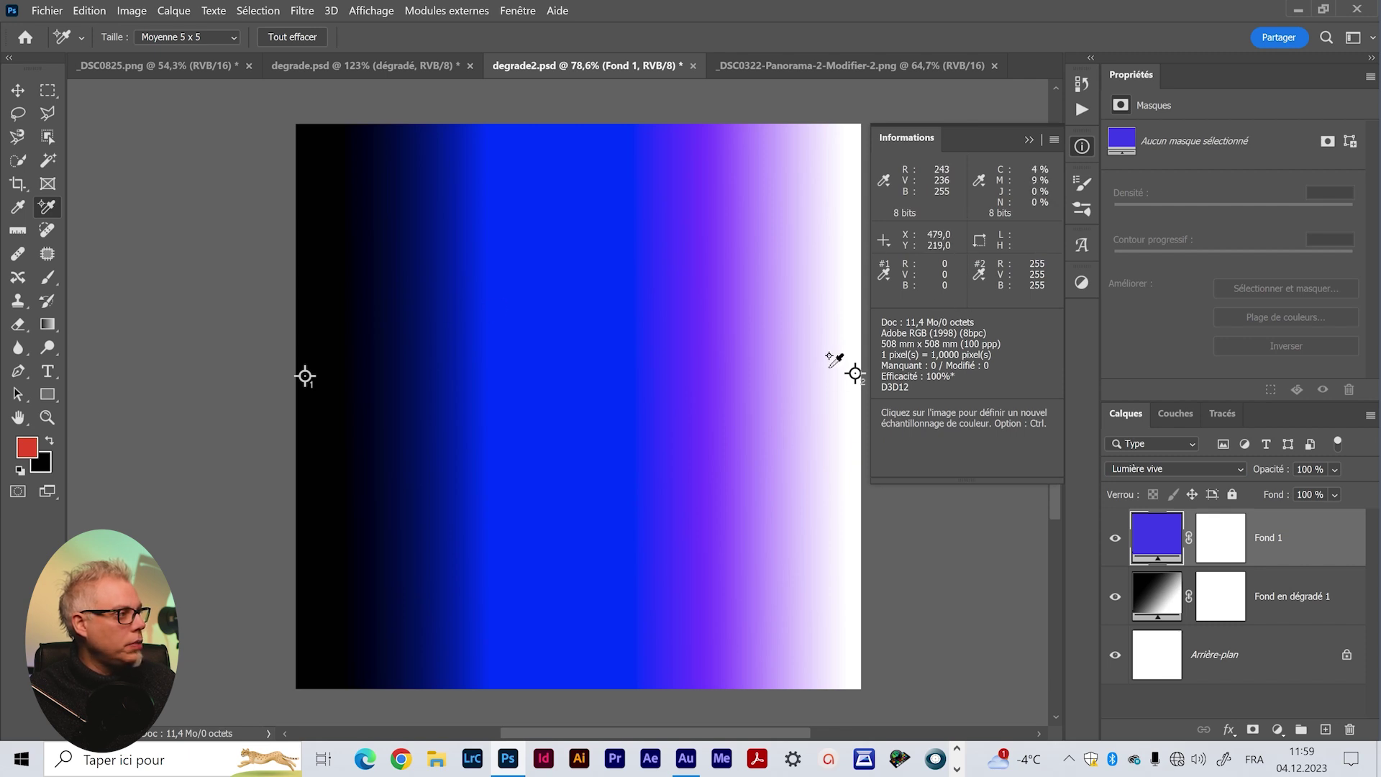
{"action": "left_click", "coordinate": [1030, 138]}
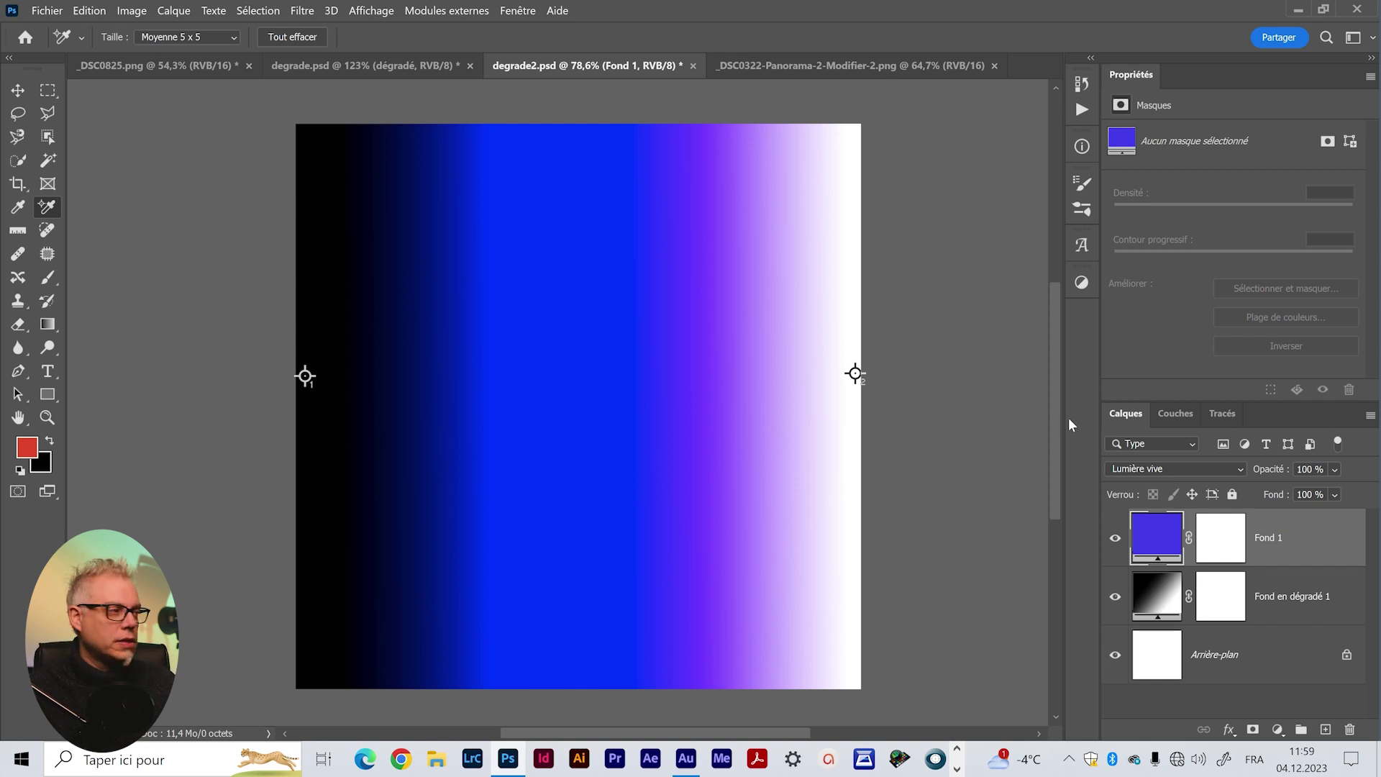
{"action": "left_click", "coordinate": [1166, 469]}
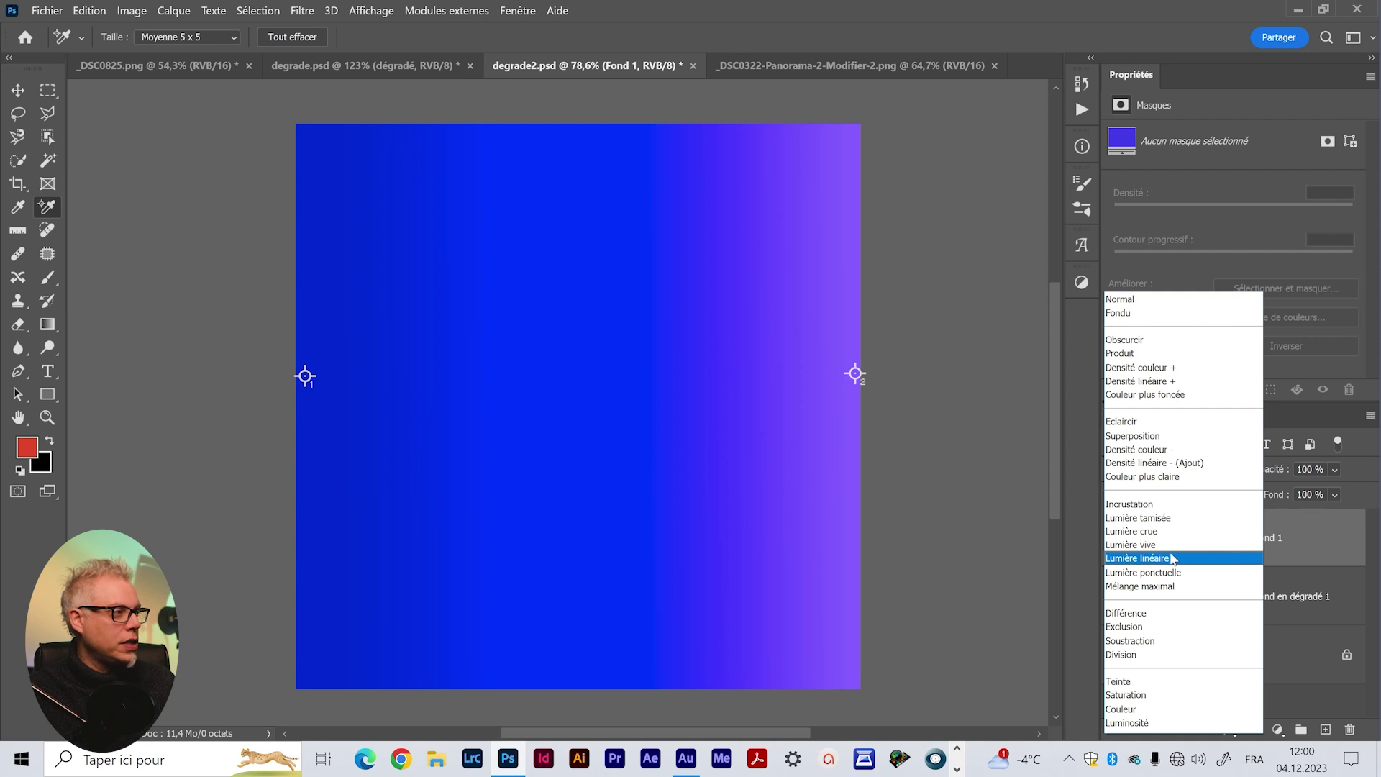
{"action": "key", "text": "Escape"}
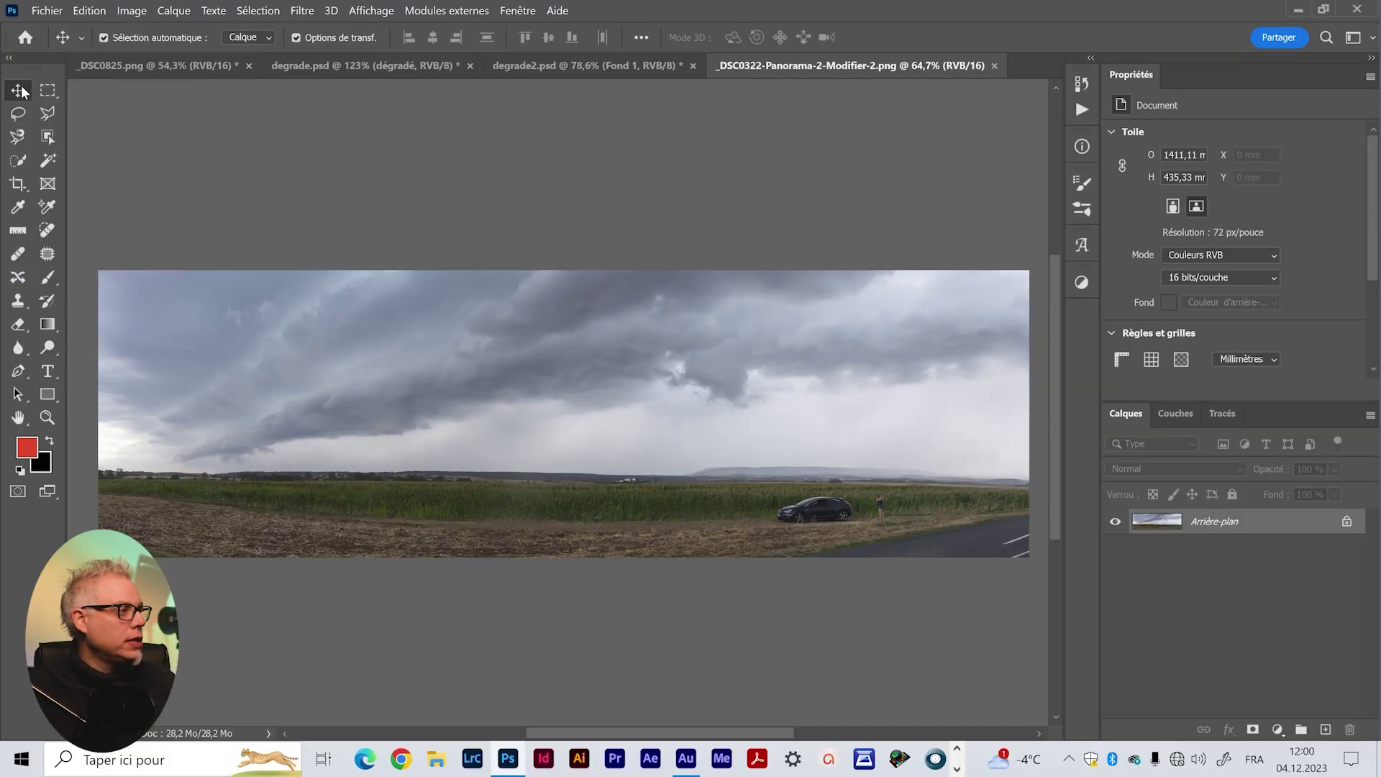
Unlock the panorama background and add a red gradient fill layer scaled to 1%
{"action": "left_click_drag", "start_coordinate": [1346, 520], "coordinate": [1353, 725]}
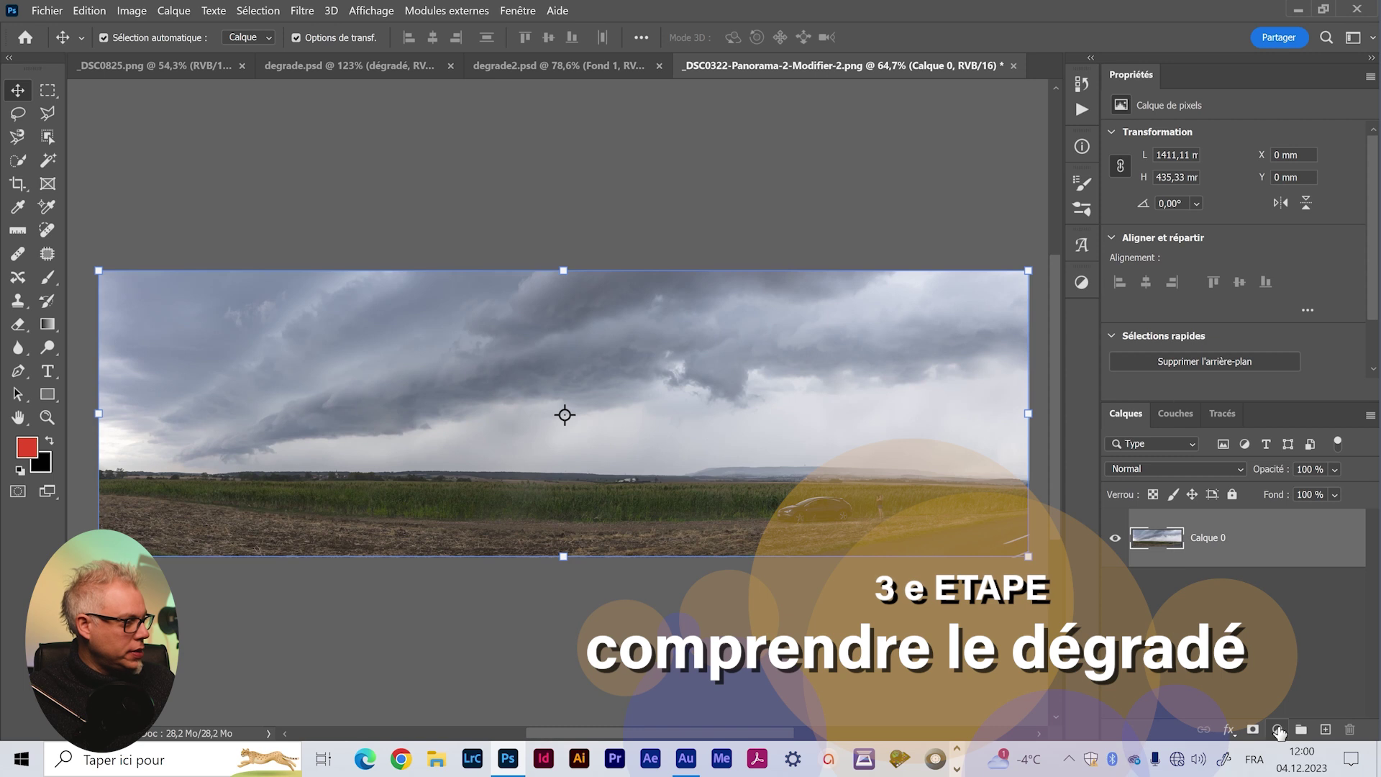
{"action": "left_click", "coordinate": [1279, 732]}
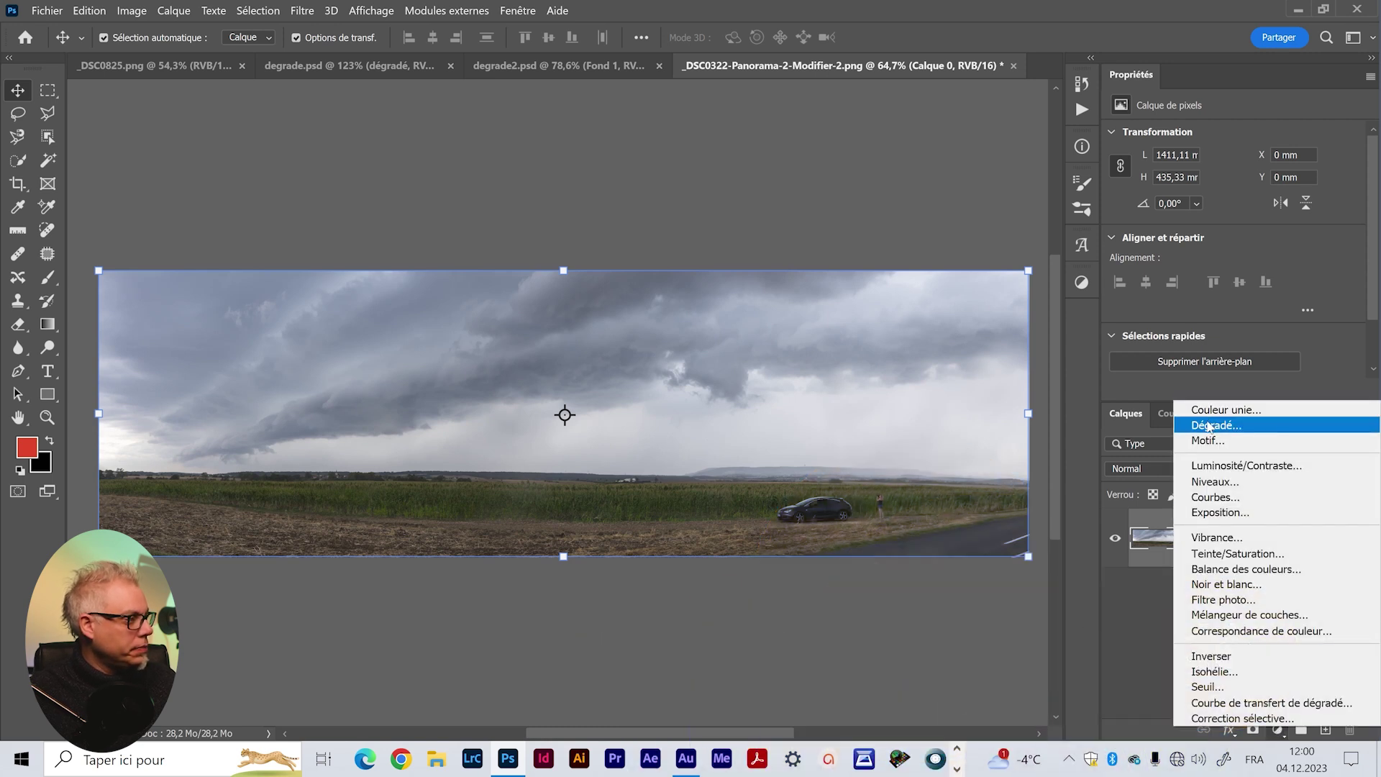
{"action": "left_click", "coordinate": [1209, 426]}
{"action": "mouse_move", "coordinate": [955, 265]}
{"action": "left_mouse_down"}
{"action": "mouse_move", "coordinate": [1072, 263]}
{"action": "mouse_move", "coordinate": [1029, 385]}
{"action": "left_mouse_up"}
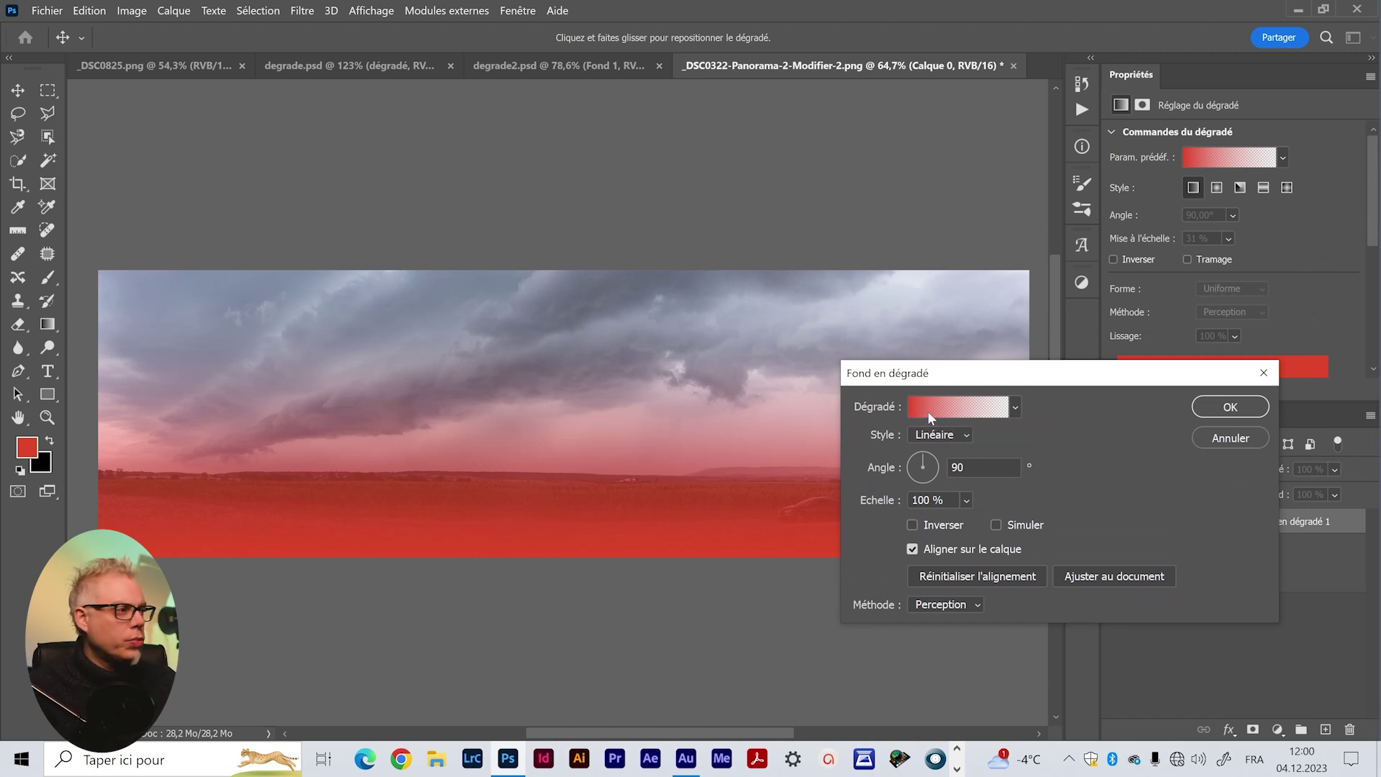
{"action": "left_click", "coordinate": [967, 500]}
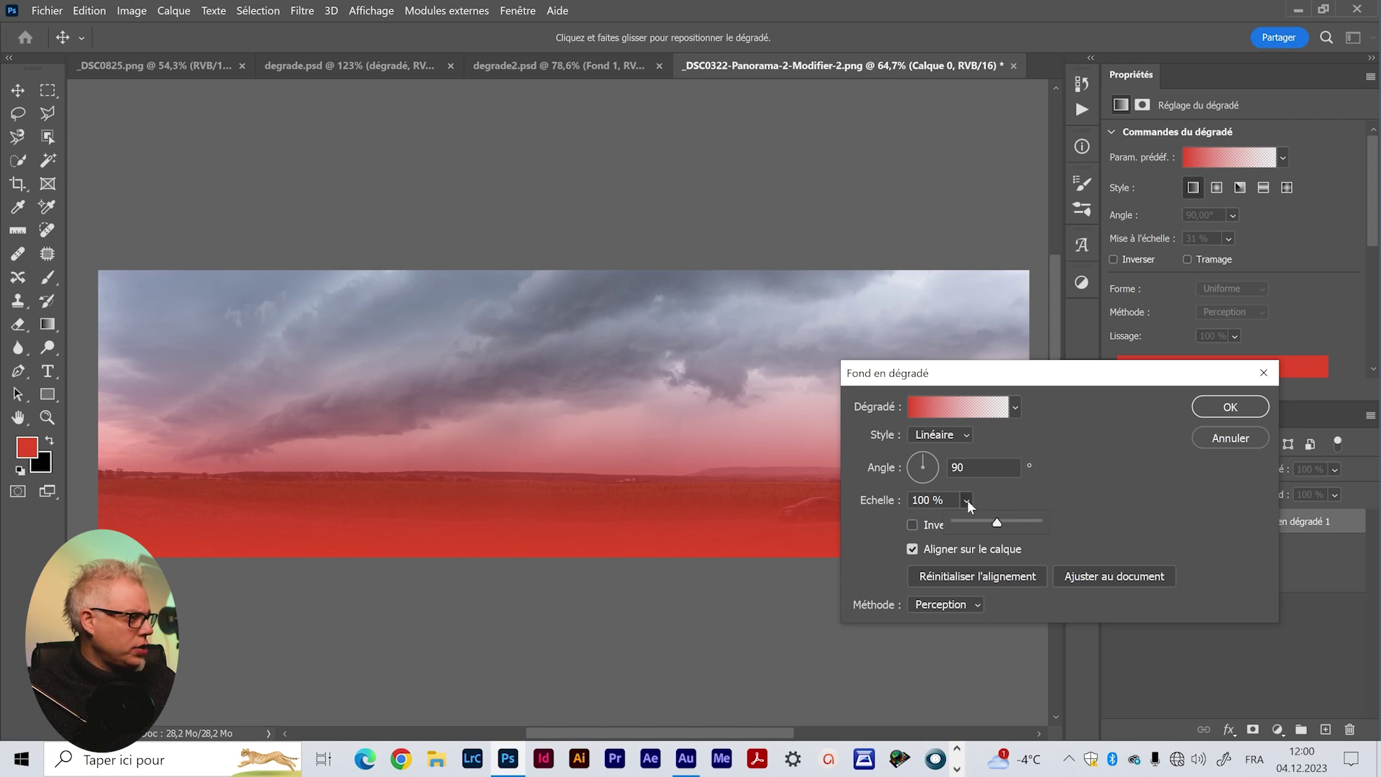
{"action": "left_click_drag", "start_coordinate": [1000, 521], "coordinate": [930, 523]}
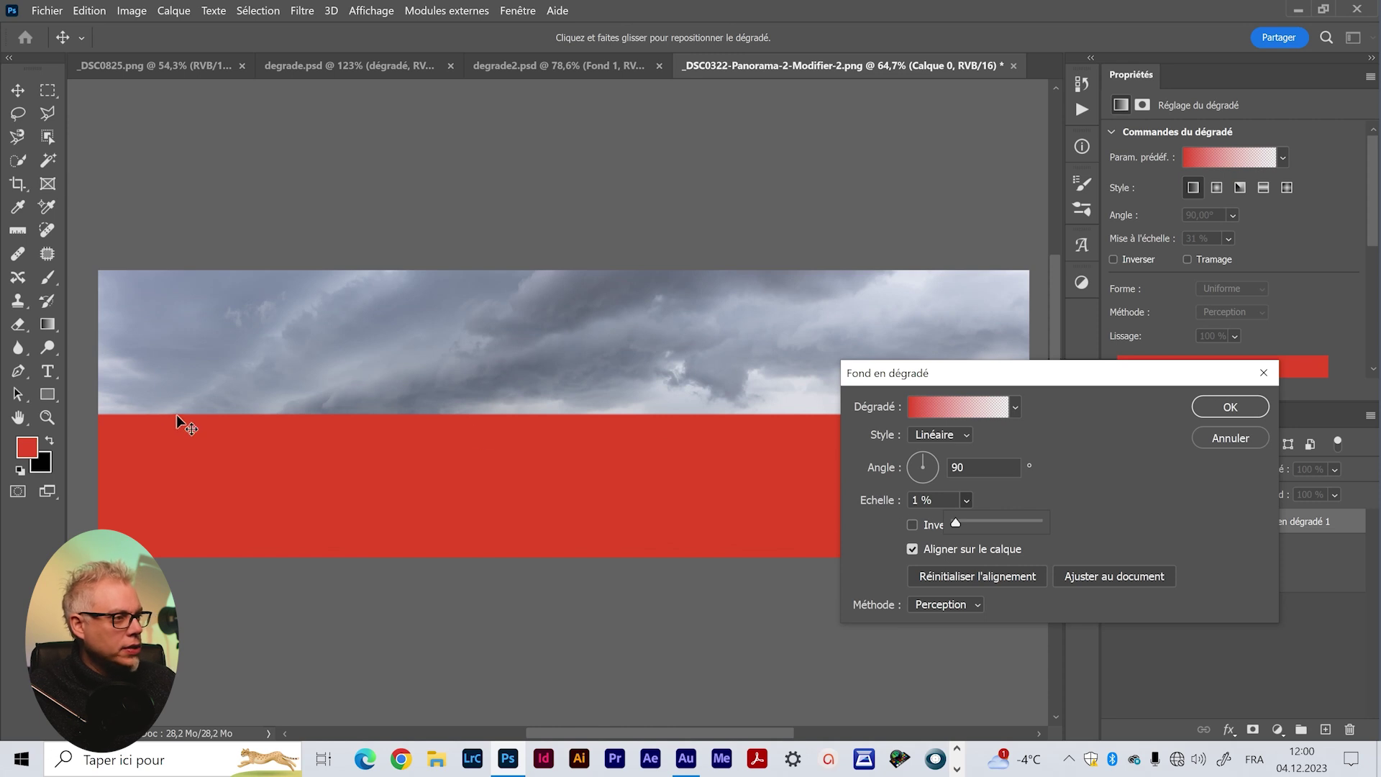
{"action": "left_click_drag", "start_coordinate": [1021, 373], "coordinate": [1103, 125]}
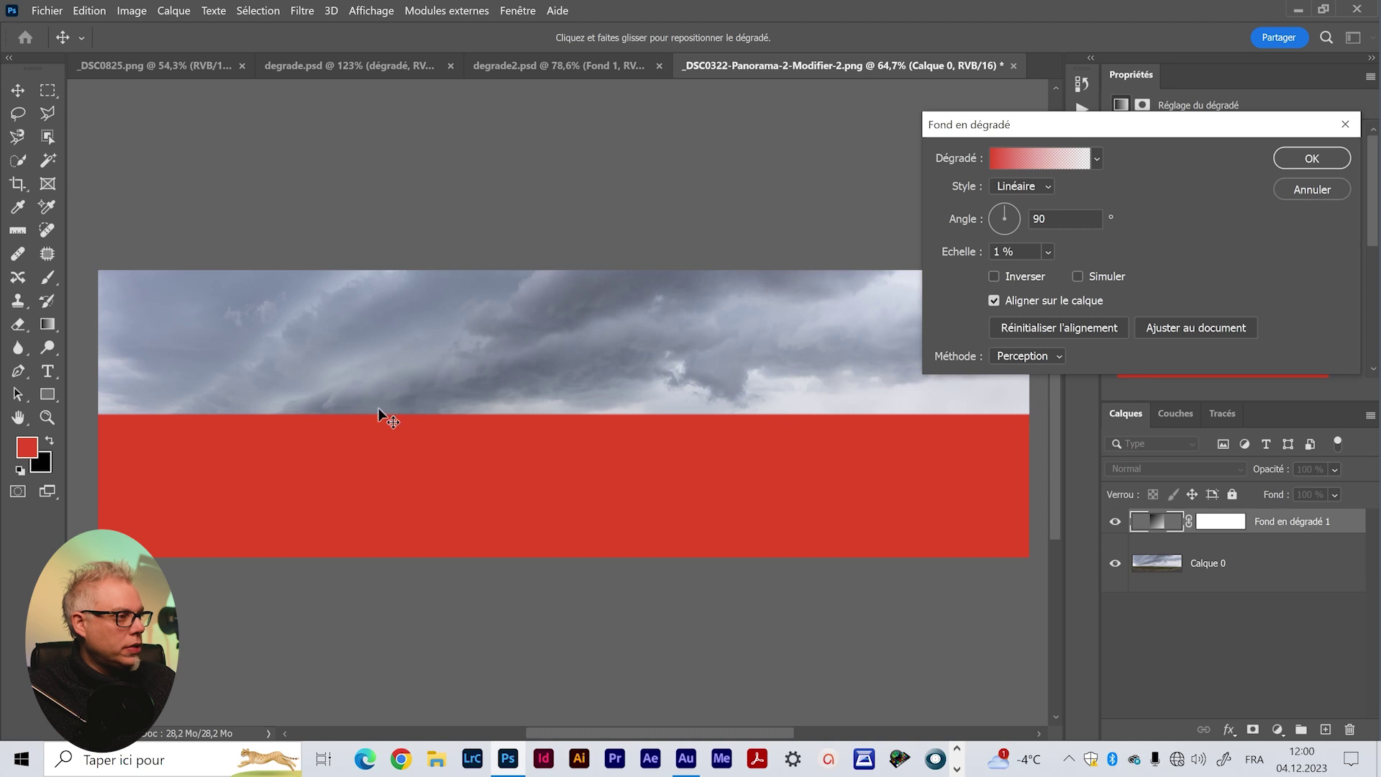
{"action": "left_click", "coordinate": [1295, 159]}
Zoom in on the cloud and red band boundary, then back out to the whole panorama
{"action": "key", "text": "z"}
{"action": "left_click_drag", "start_coordinate": [524, 421], "coordinate": [604, 419]}
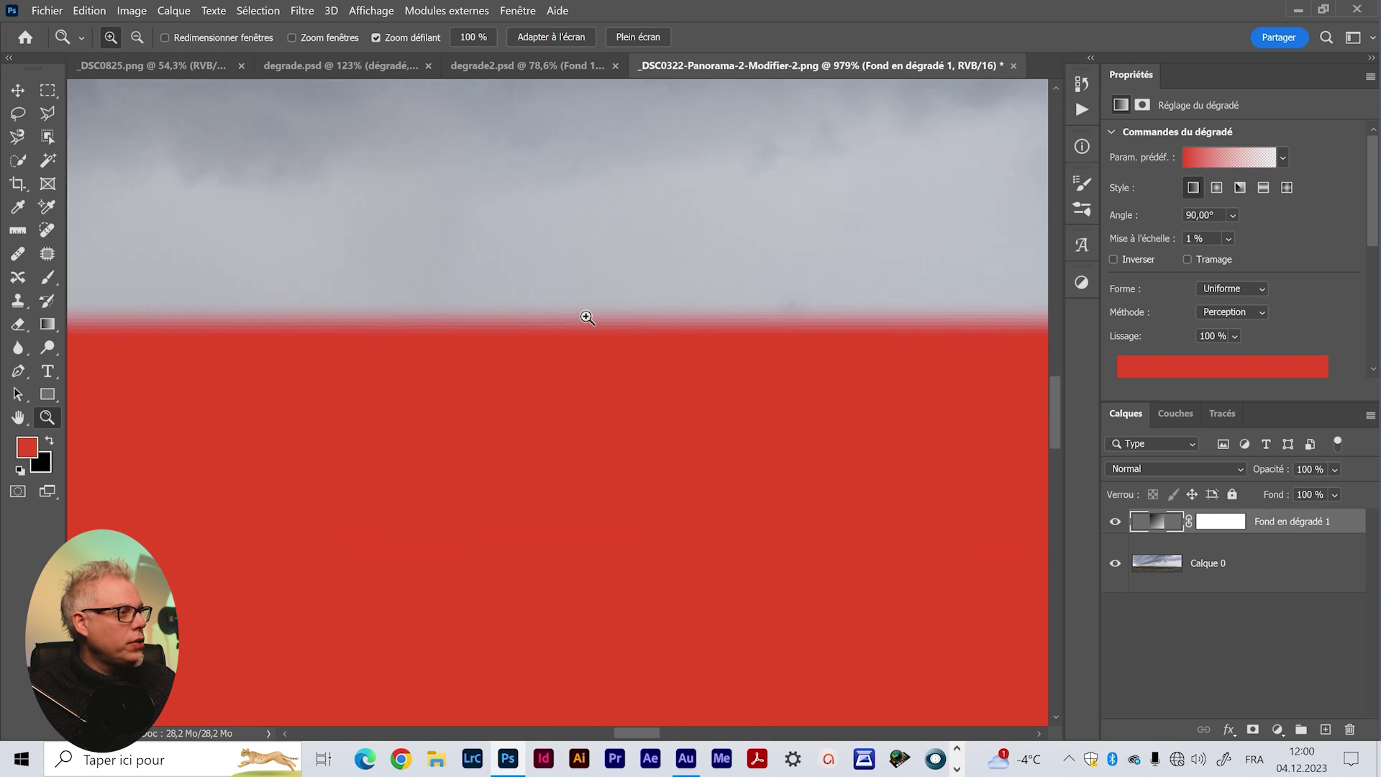
{"action": "left_click_drag", "start_coordinate": [758, 437], "coordinate": [660, 441]}
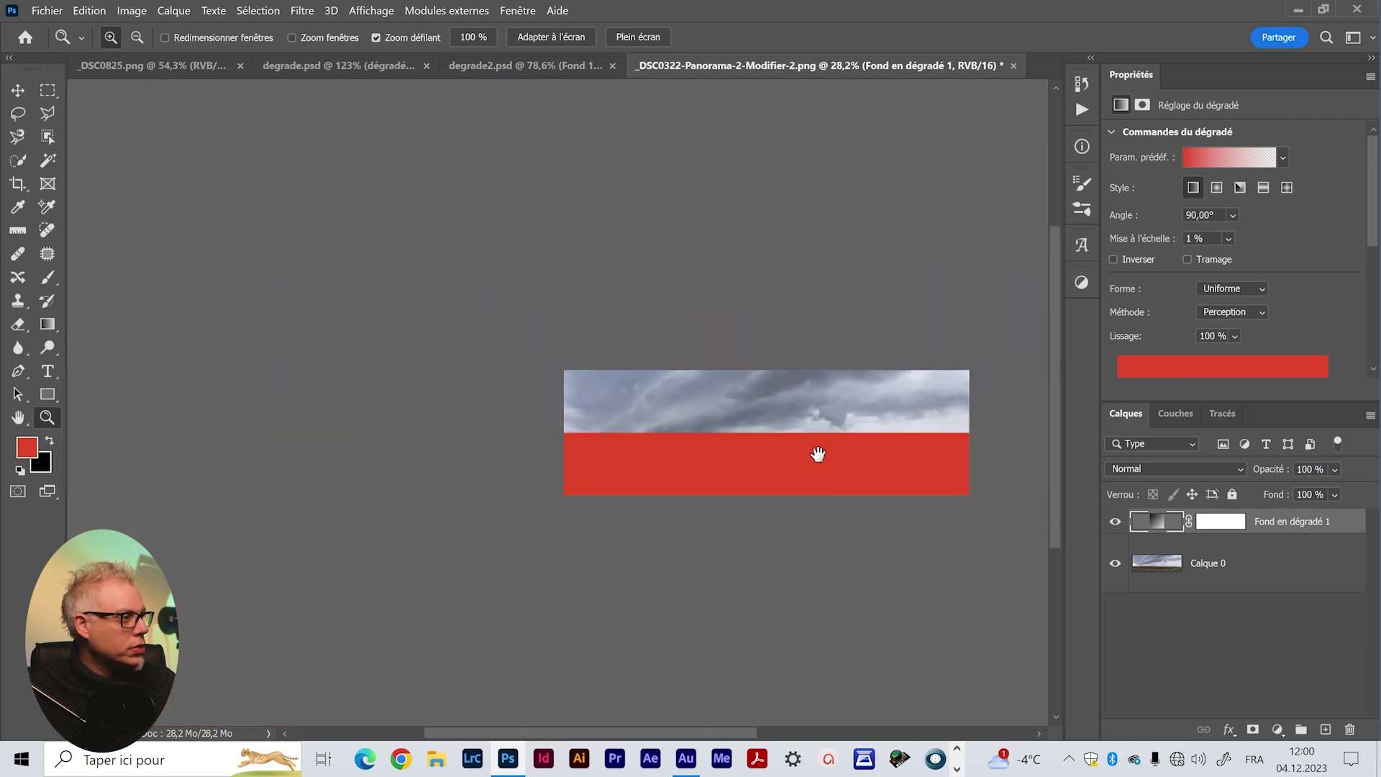
{"action": "left_click_drag", "start_coordinate": [818, 453], "coordinate": [633, 434]}
{"action": "scroll", "coordinate": [595, 407], "scroll_direction": "up", "scroll_amount": 4}
{"action": "scroll", "coordinate": [587, 407], "scroll_direction": "down", "scroll_amount": 1}
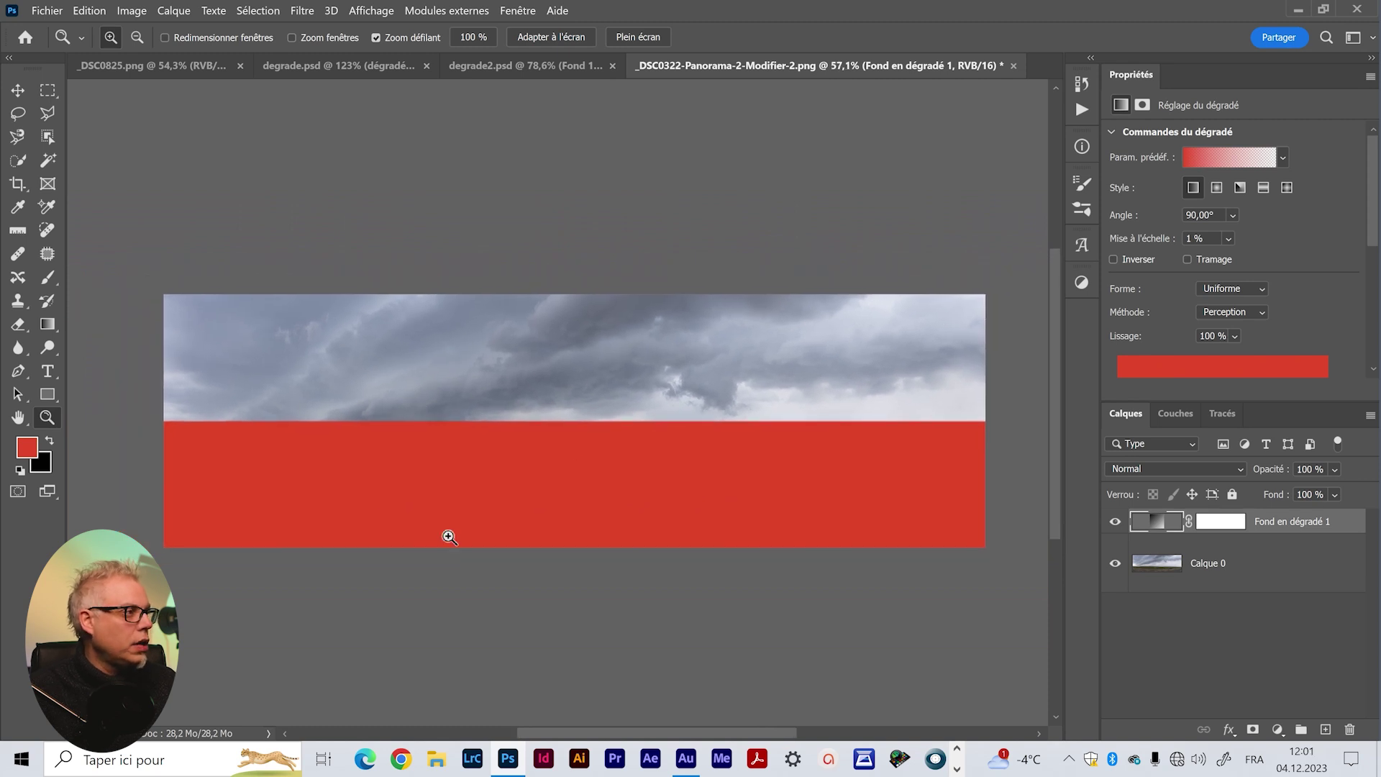
Change the gradient fill to Réfléchi style angled at about 107,17°
{"action": "double_click", "coordinate": [1163, 528]}
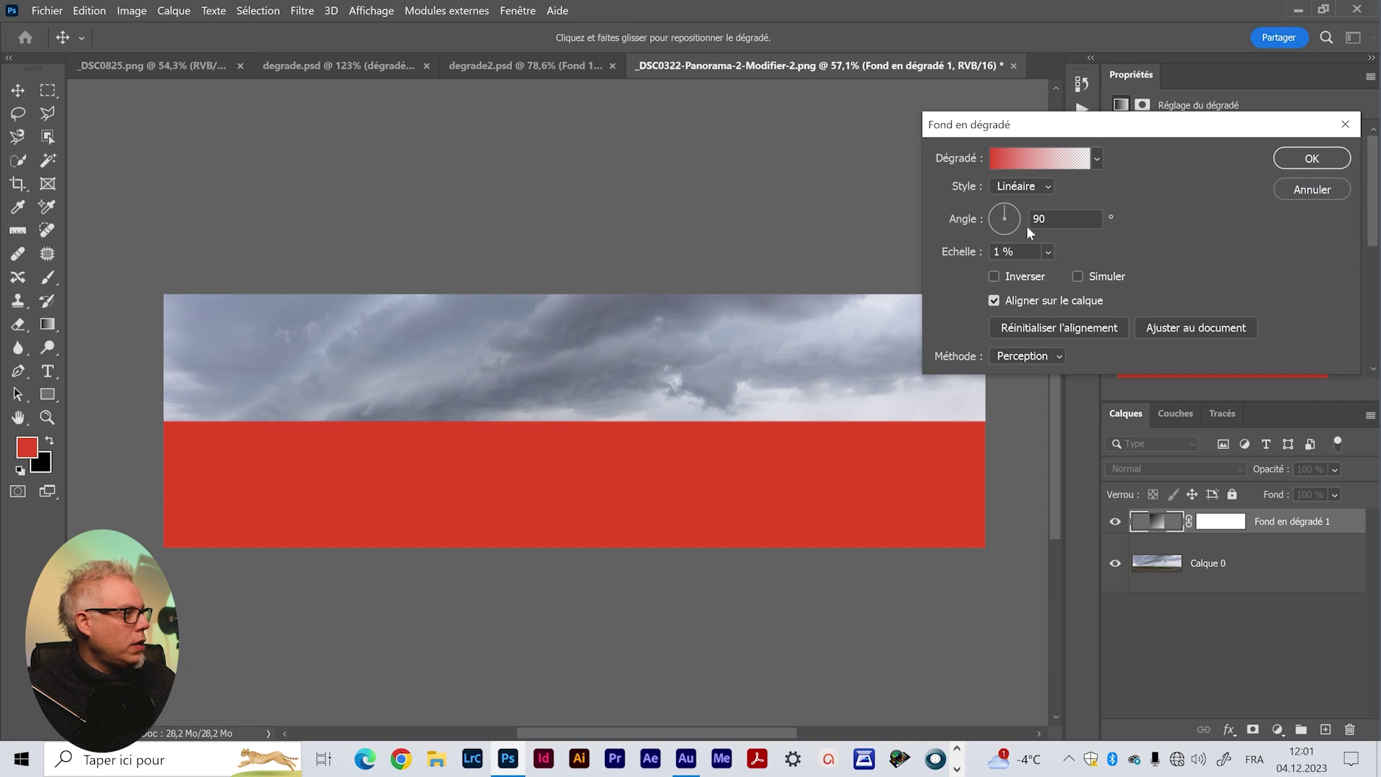
{"action": "left_click", "coordinate": [1017, 186]}
{"action": "left_click", "coordinate": [1021, 246]}
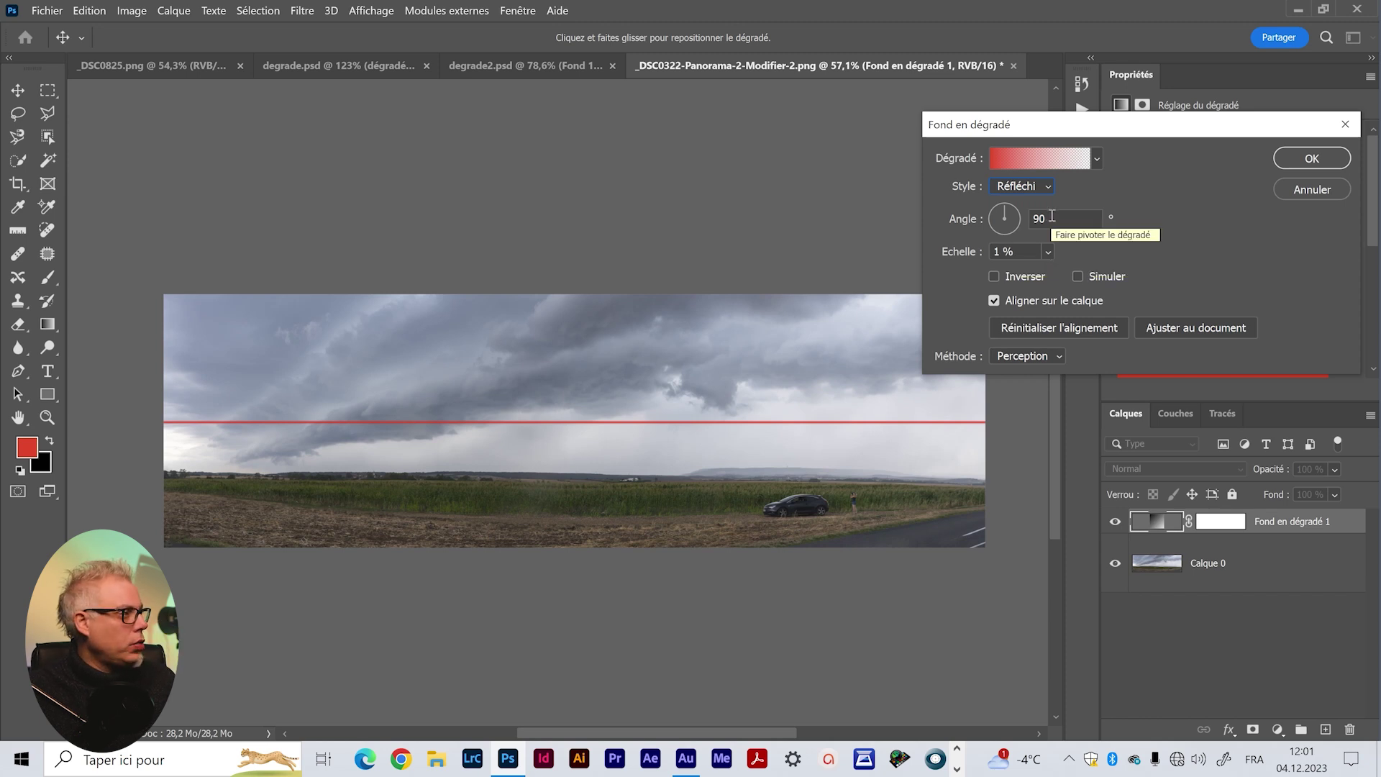
{"action": "left_click_drag", "start_coordinate": [1005, 207], "coordinate": [994, 199]}
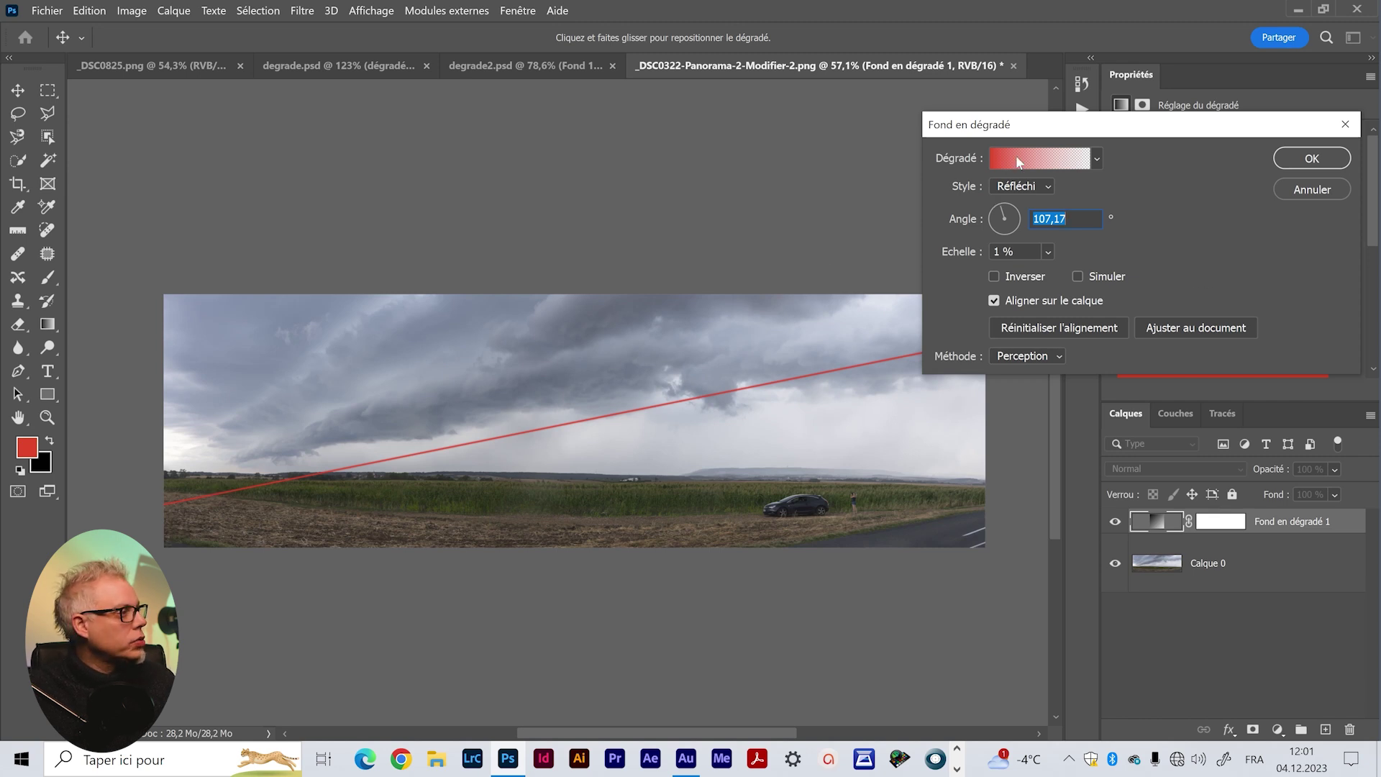
{"action": "left_click", "coordinate": [1018, 164]}
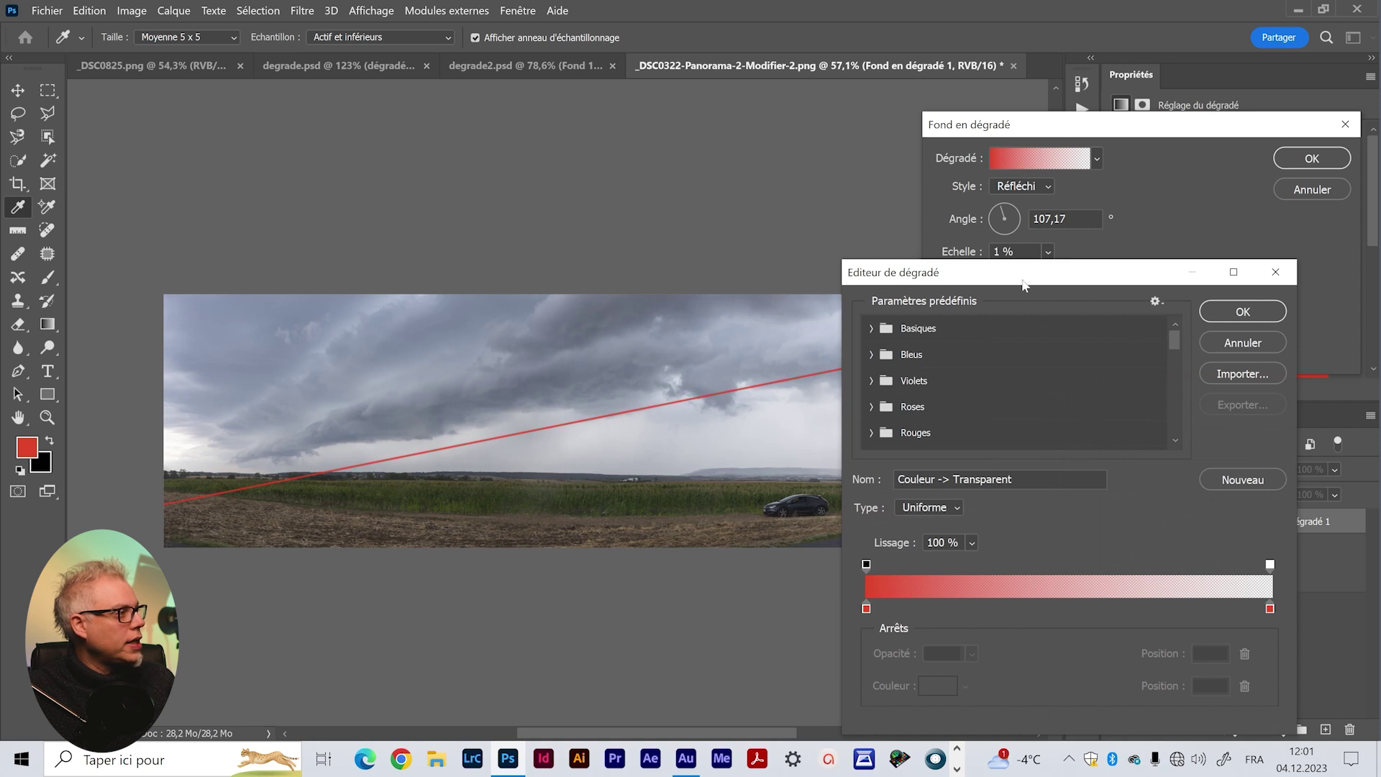
Set the gradient's left colour stop to a pale near-white blue
{"action": "left_click_drag", "start_coordinate": [1021, 273], "coordinate": [1006, 129]}
{"action": "left_click", "coordinate": [851, 464]}
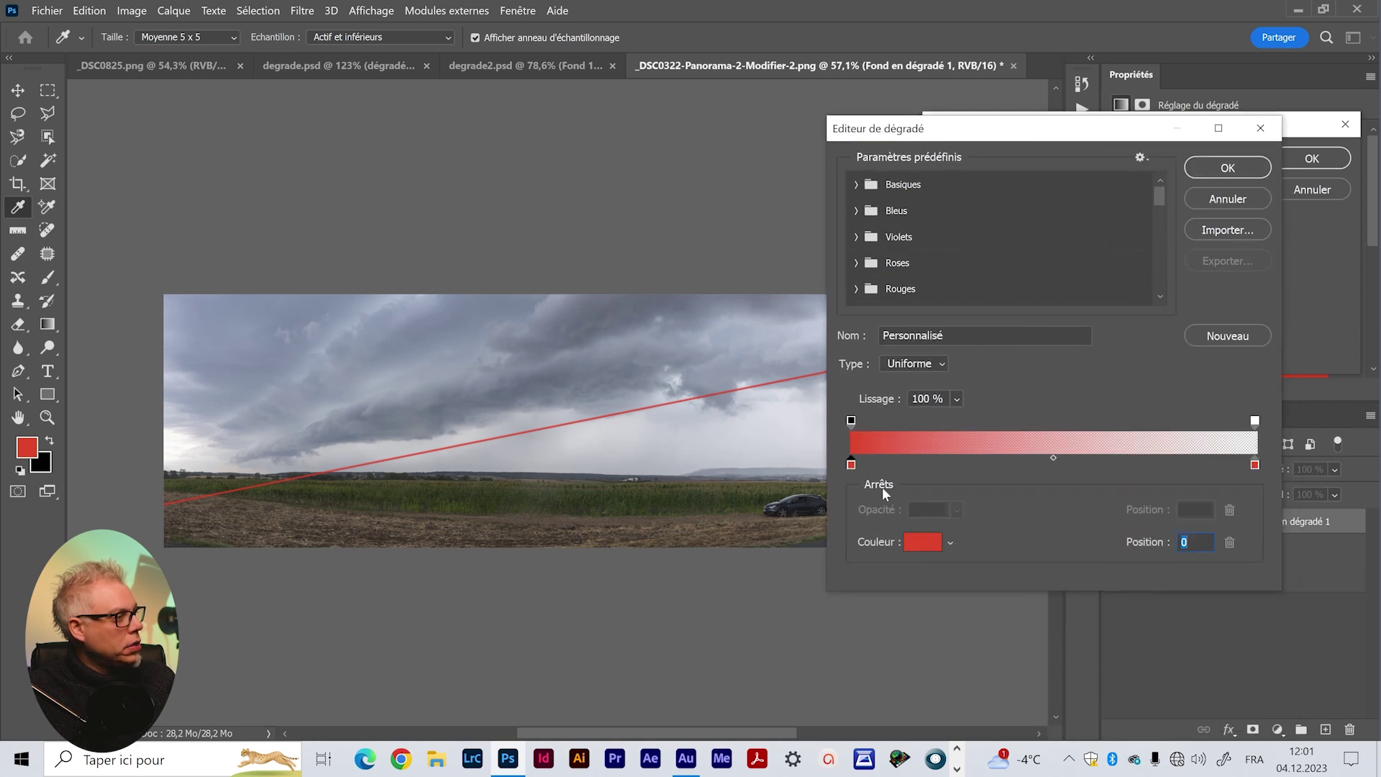
{"action": "left_click", "coordinate": [922, 542]}
{"action": "left_click_drag", "start_coordinate": [896, 471], "coordinate": [874, 440]}
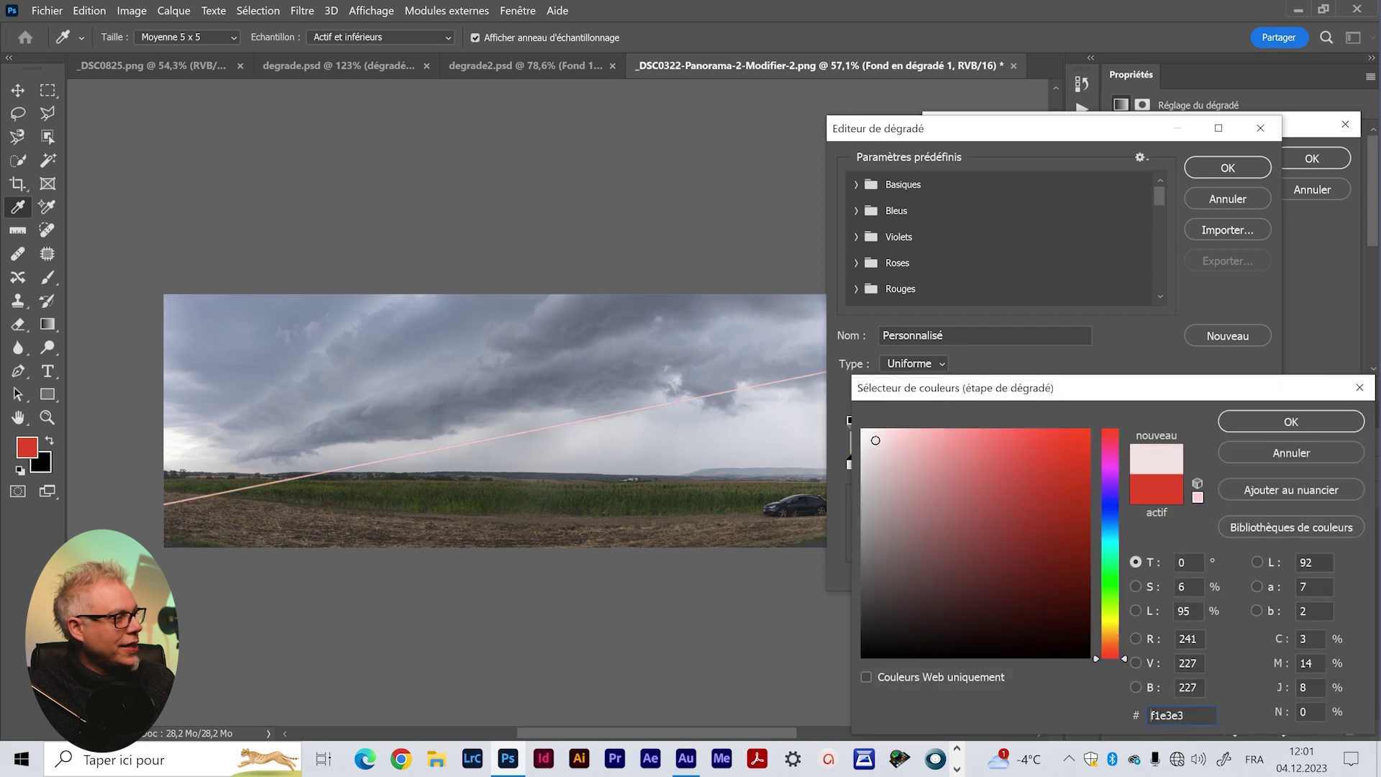
{"action": "left_click", "coordinate": [1112, 511]}
{"action": "left_click_drag", "start_coordinate": [1112, 510], "coordinate": [1112, 513]}
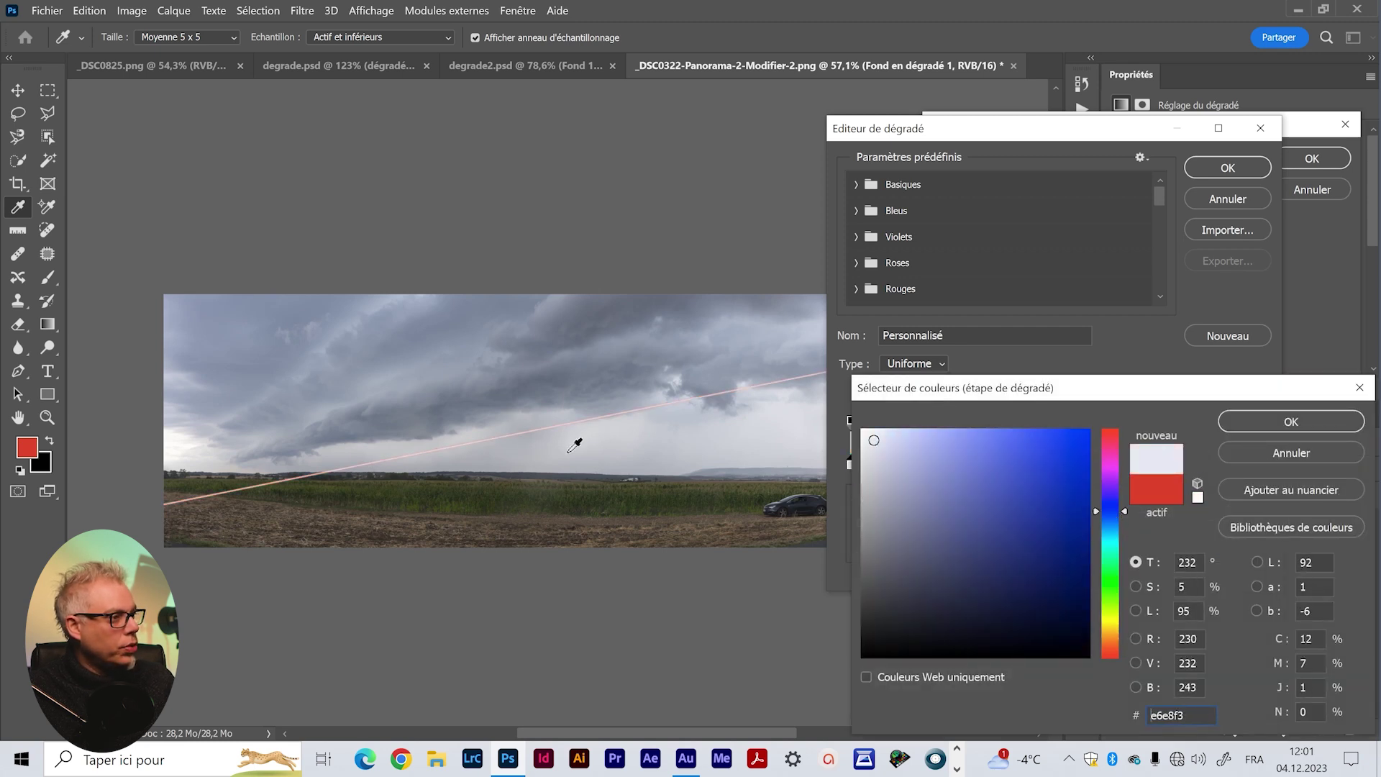
{"action": "left_click", "coordinate": [1234, 422]}
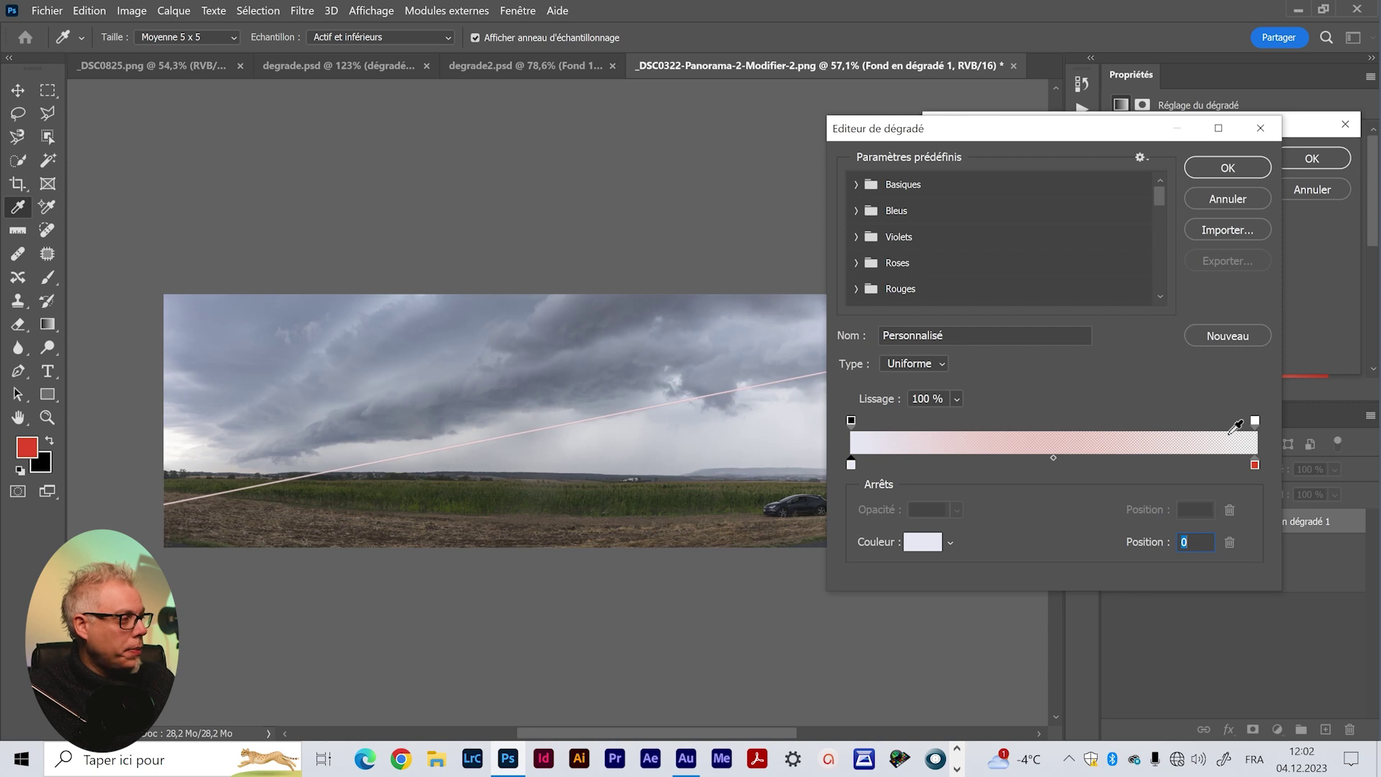
Set the right colour stop to pale lavender #b6bce0 and apply the custom gradient
{"action": "left_click", "coordinate": [1256, 465]}
{"action": "left_click", "coordinate": [928, 542]}
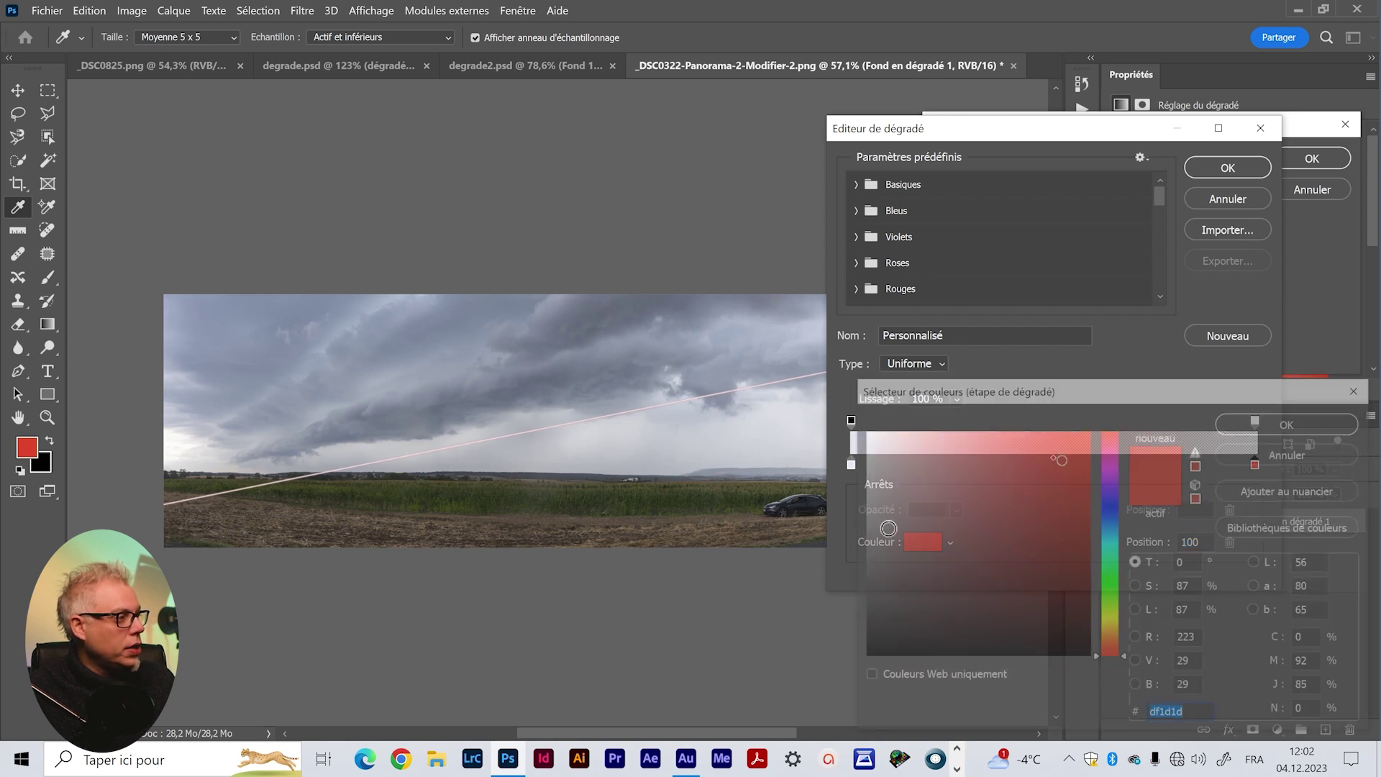
{"action": "left_click", "coordinate": [879, 451]}
{"action": "left_click_drag", "start_coordinate": [1112, 521], "coordinate": [1112, 511]}
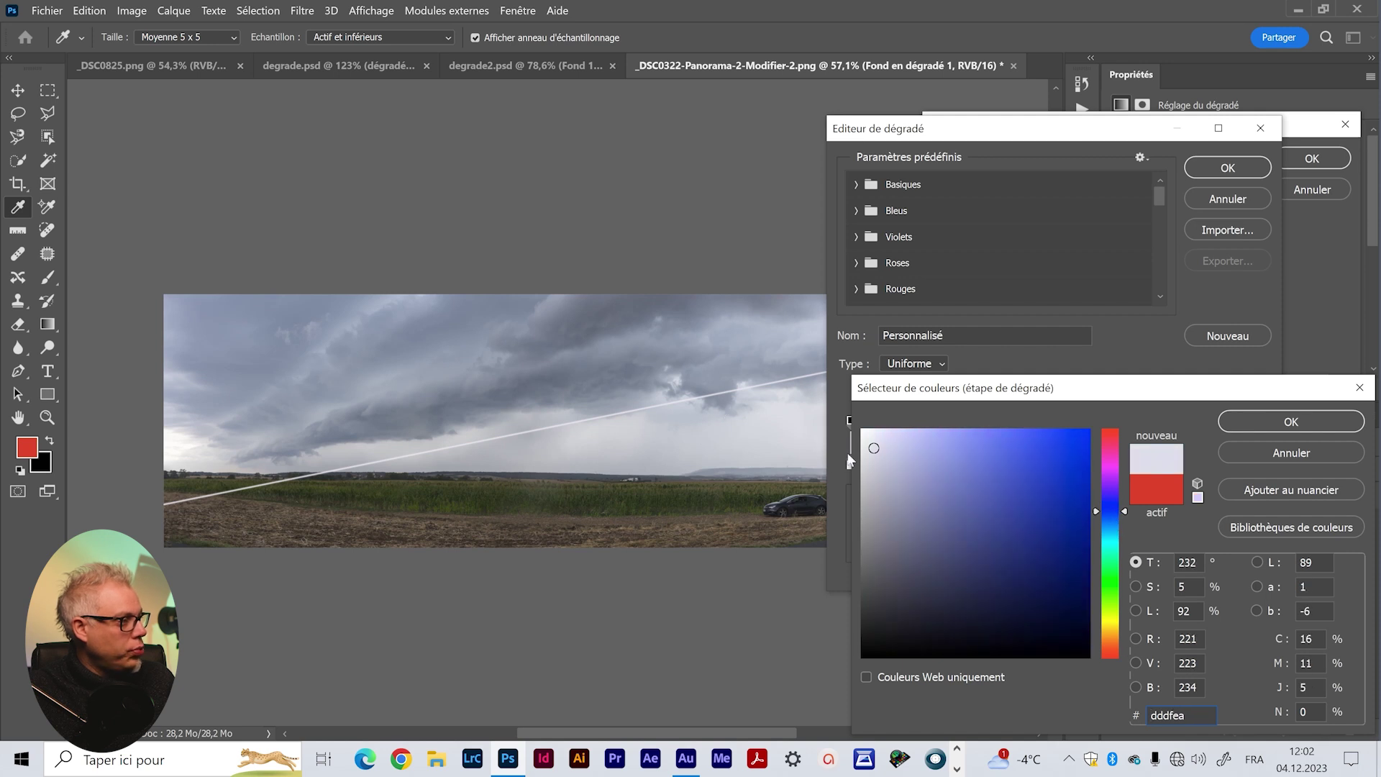
{"action": "left_click_drag", "start_coordinate": [896, 454], "coordinate": [904, 456]}
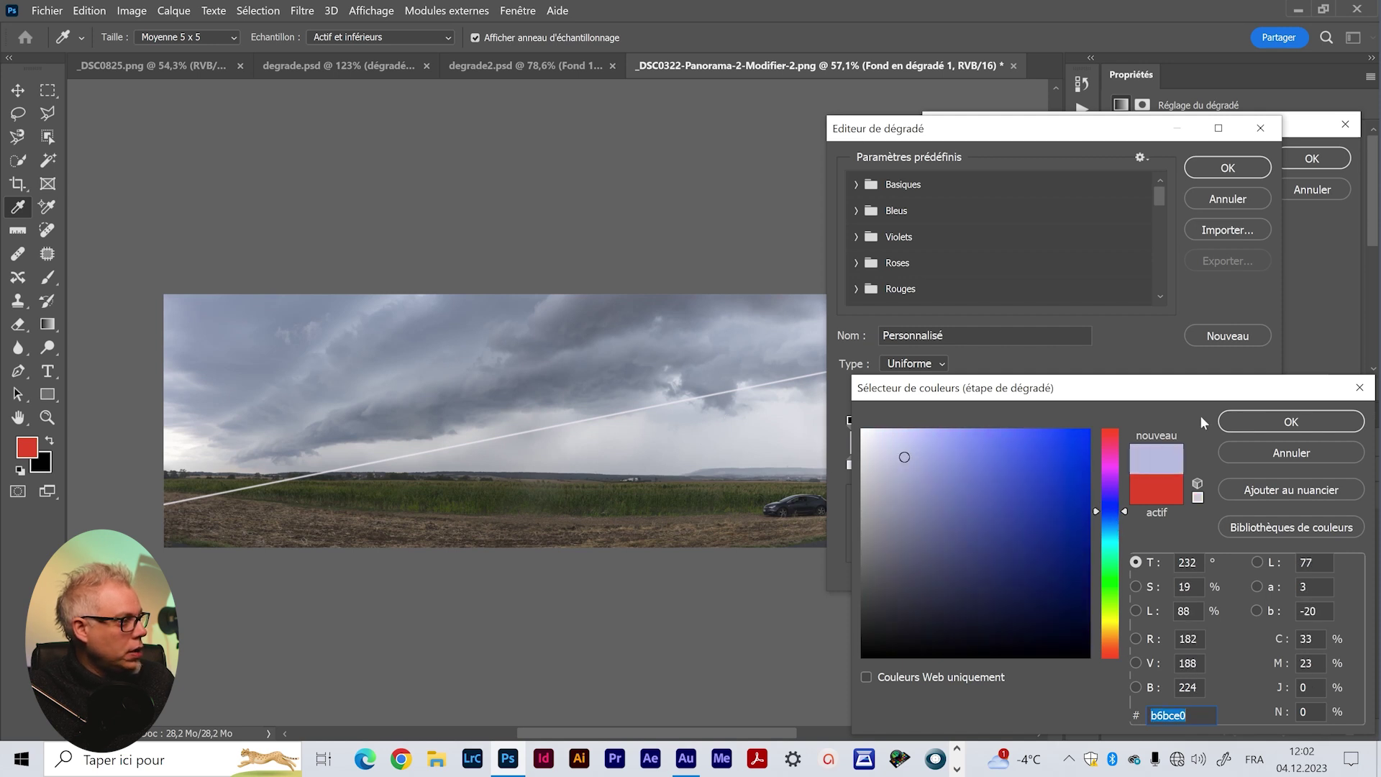
{"action": "left_click", "coordinate": [1290, 421]}
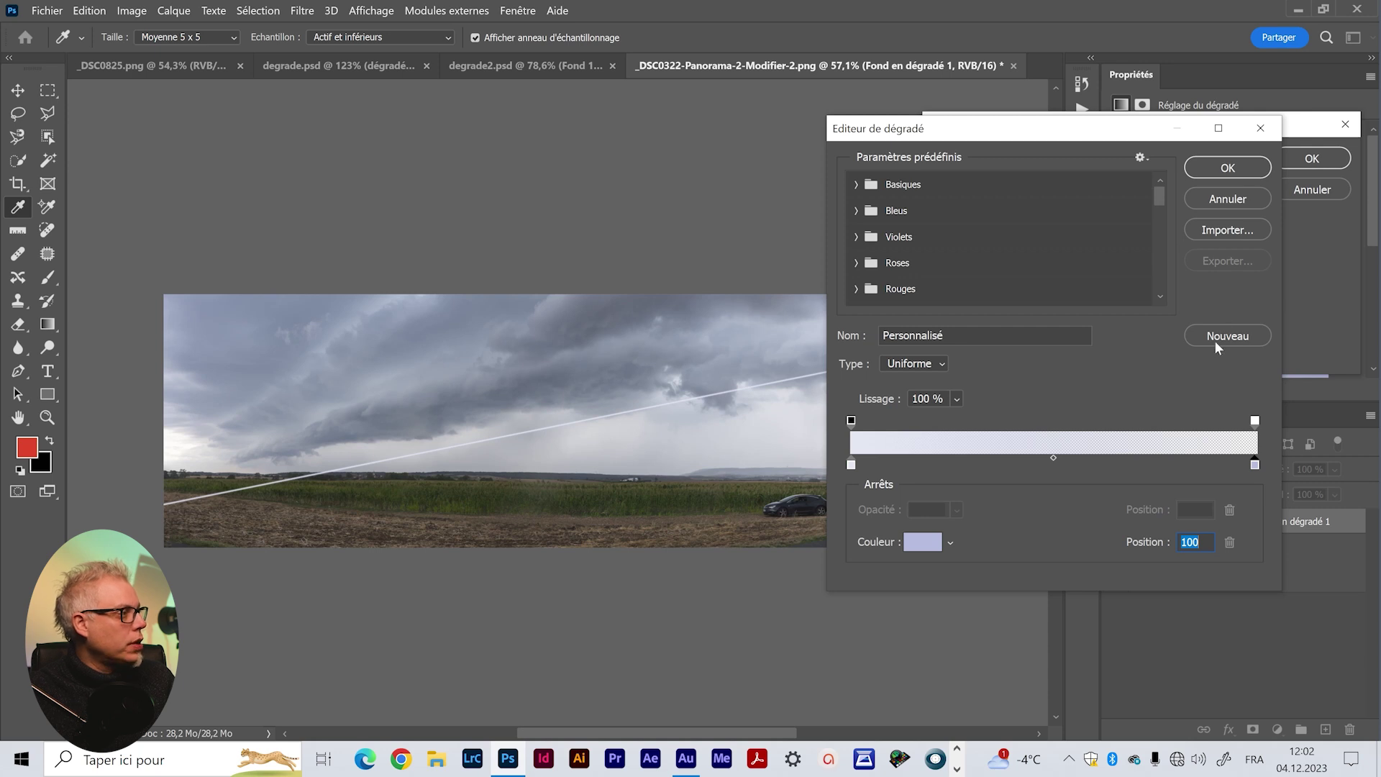
{"action": "left_click_drag", "start_coordinate": [1153, 191], "coordinate": [1171, 338]}
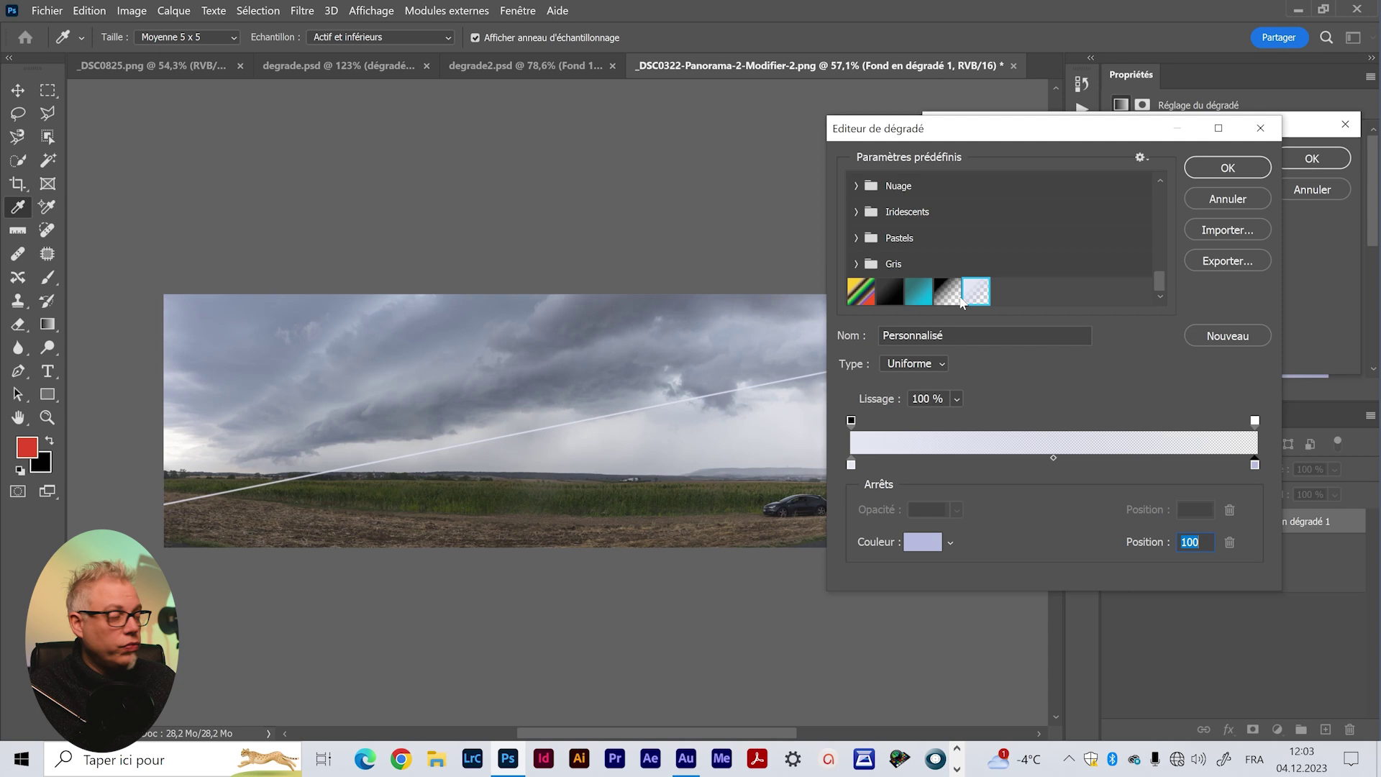
{"action": "left_click", "coordinate": [1230, 167]}
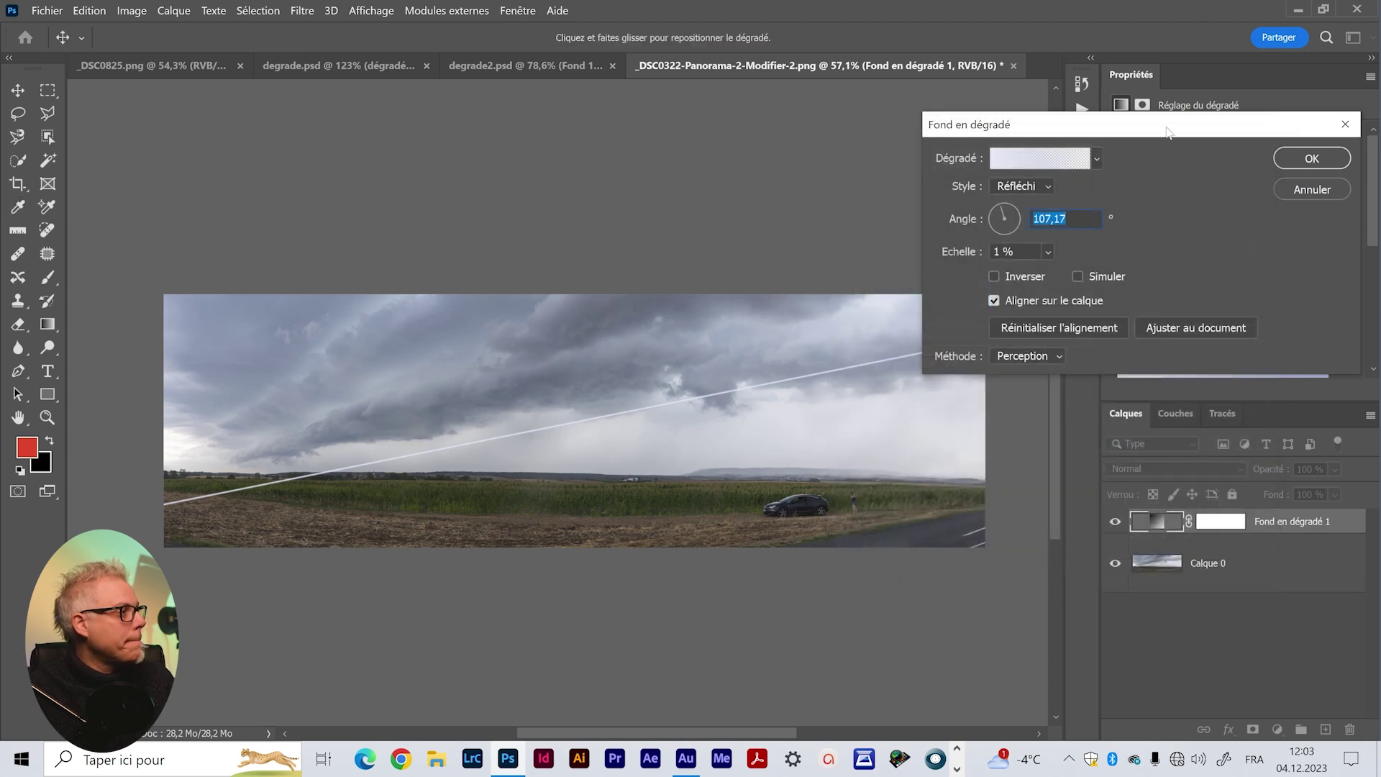
Raise the reflected lavender gradient's scale to 3% and confirm the fill settings
{"action": "left_click_drag", "start_coordinate": [1167, 132], "coordinate": [1140, 135]}
{"action": "left_click", "coordinate": [1020, 255]}
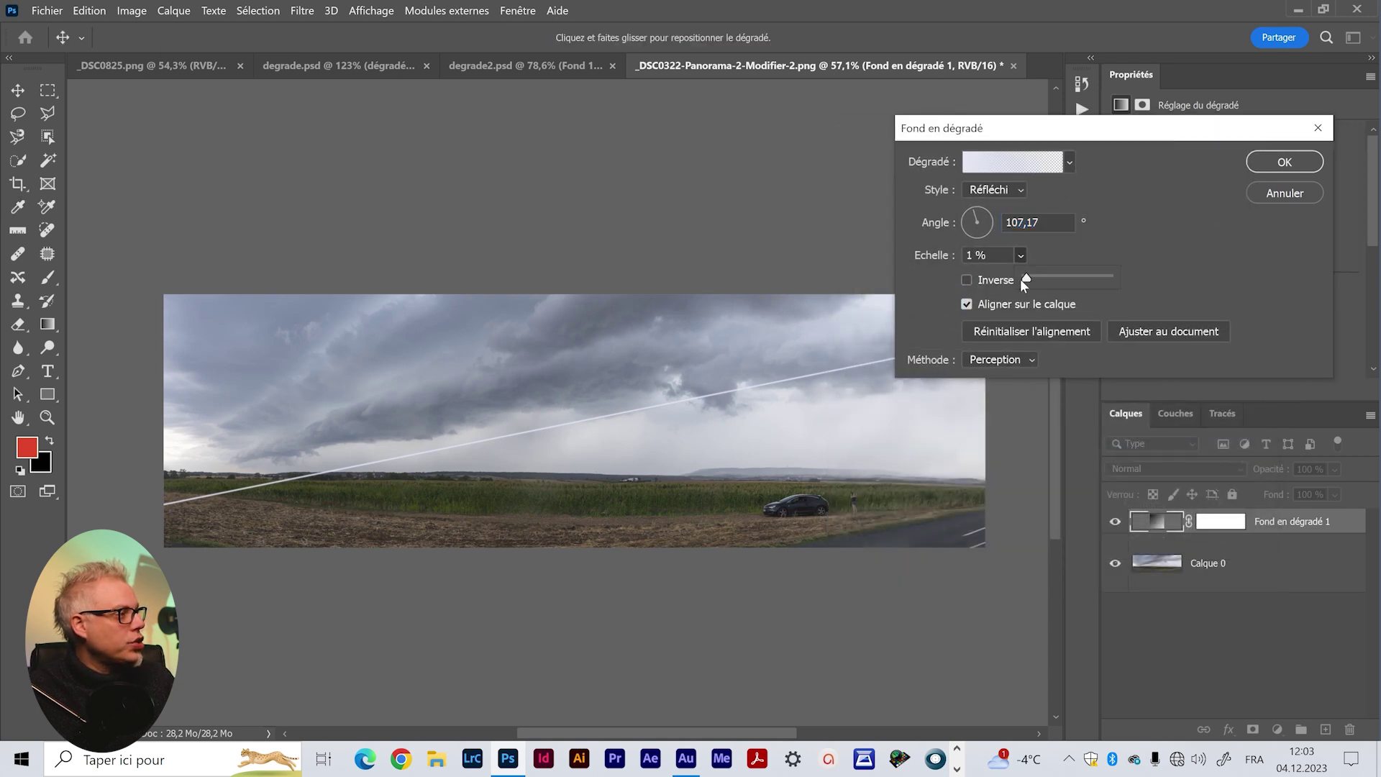
{"action": "mouse_move", "coordinate": [1025, 279]}
{"action": "left_mouse_down"}
{"action": "mouse_move", "coordinate": [1050, 281]}
{"action": "mouse_move", "coordinate": [1029, 281]}
{"action": "left_mouse_up"}
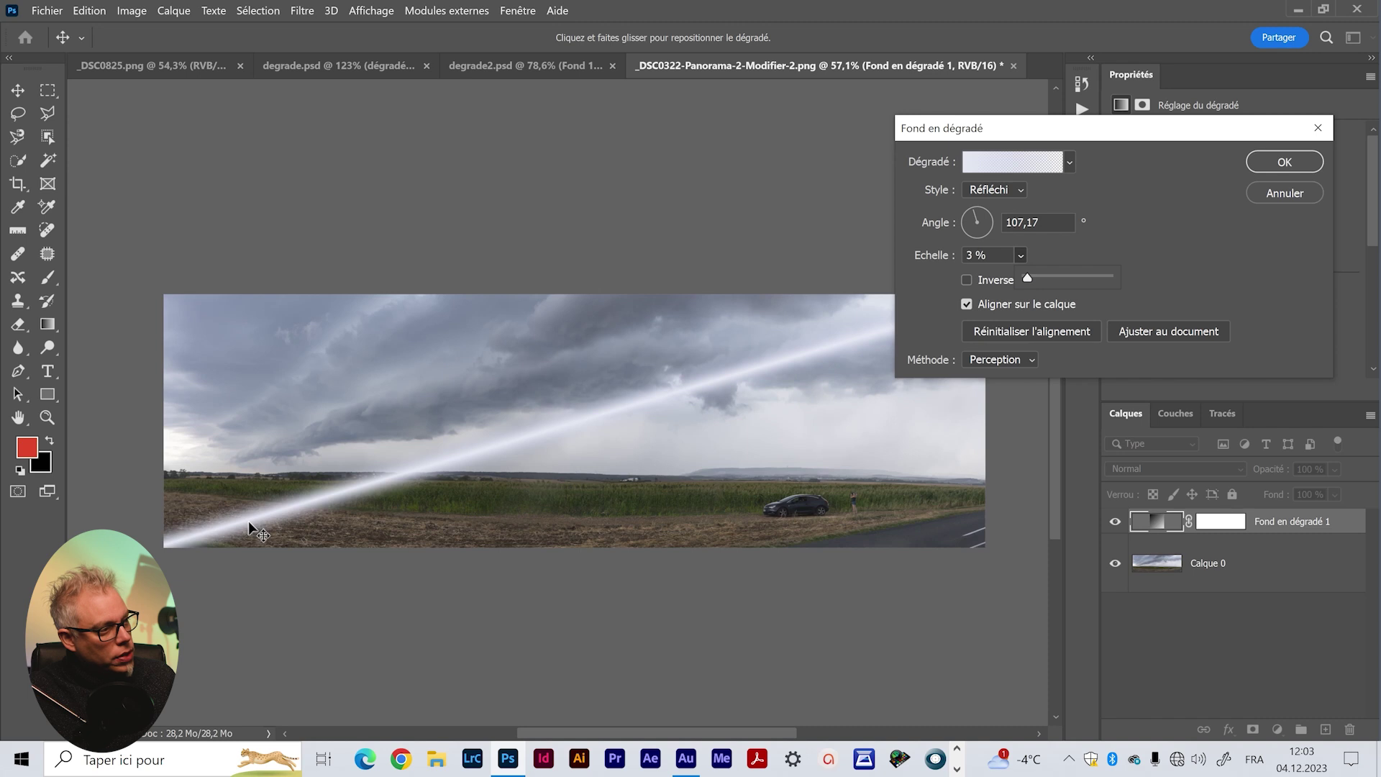
{"action": "key", "text": "Return"}
{"action": "scroll", "coordinate": [249, 495], "scroll_direction": "up", "scroll_amount": 5}
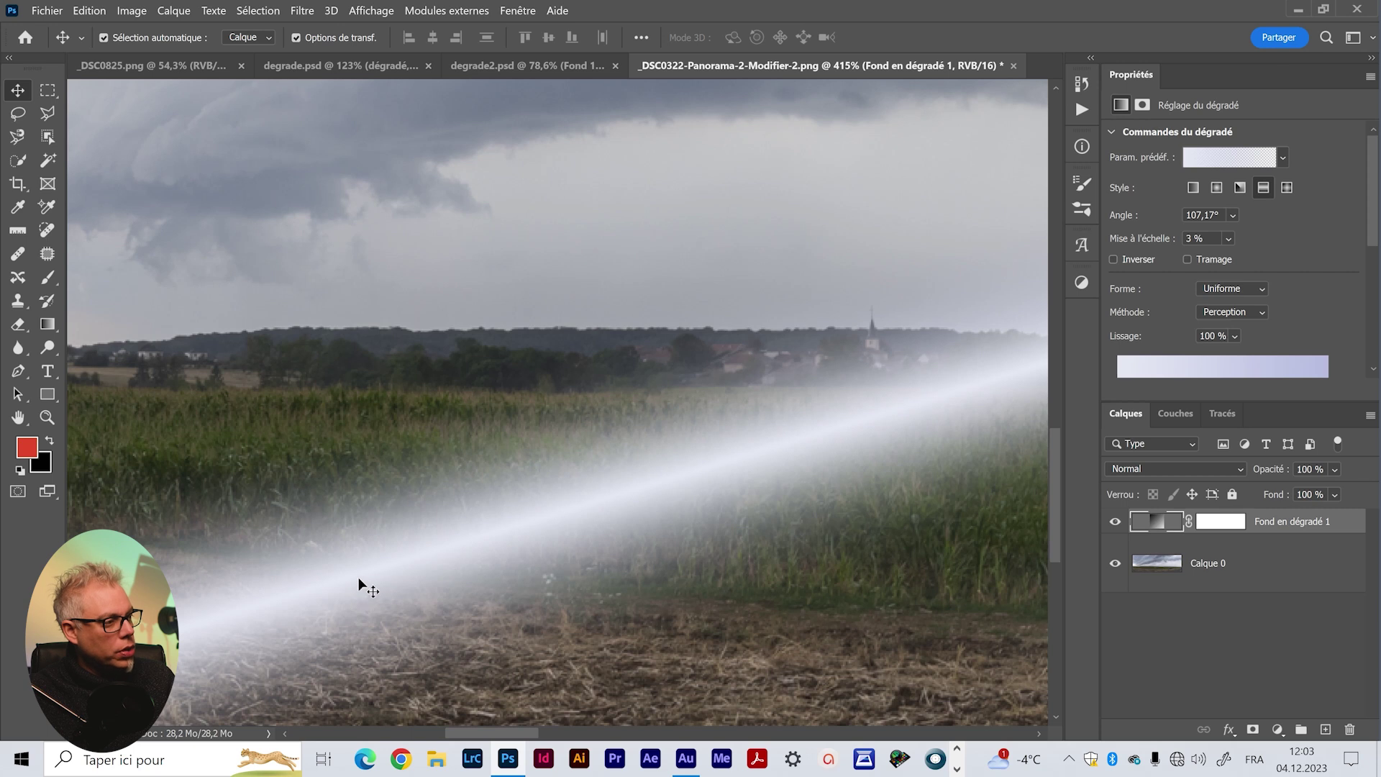
Set the gradient fill scale to 5%, trying Reverse but leaving it off
{"action": "double_click", "coordinate": [1156, 520]}
{"action": "left_click", "coordinate": [1022, 254]}
{"action": "left_click", "coordinate": [1026, 279]}
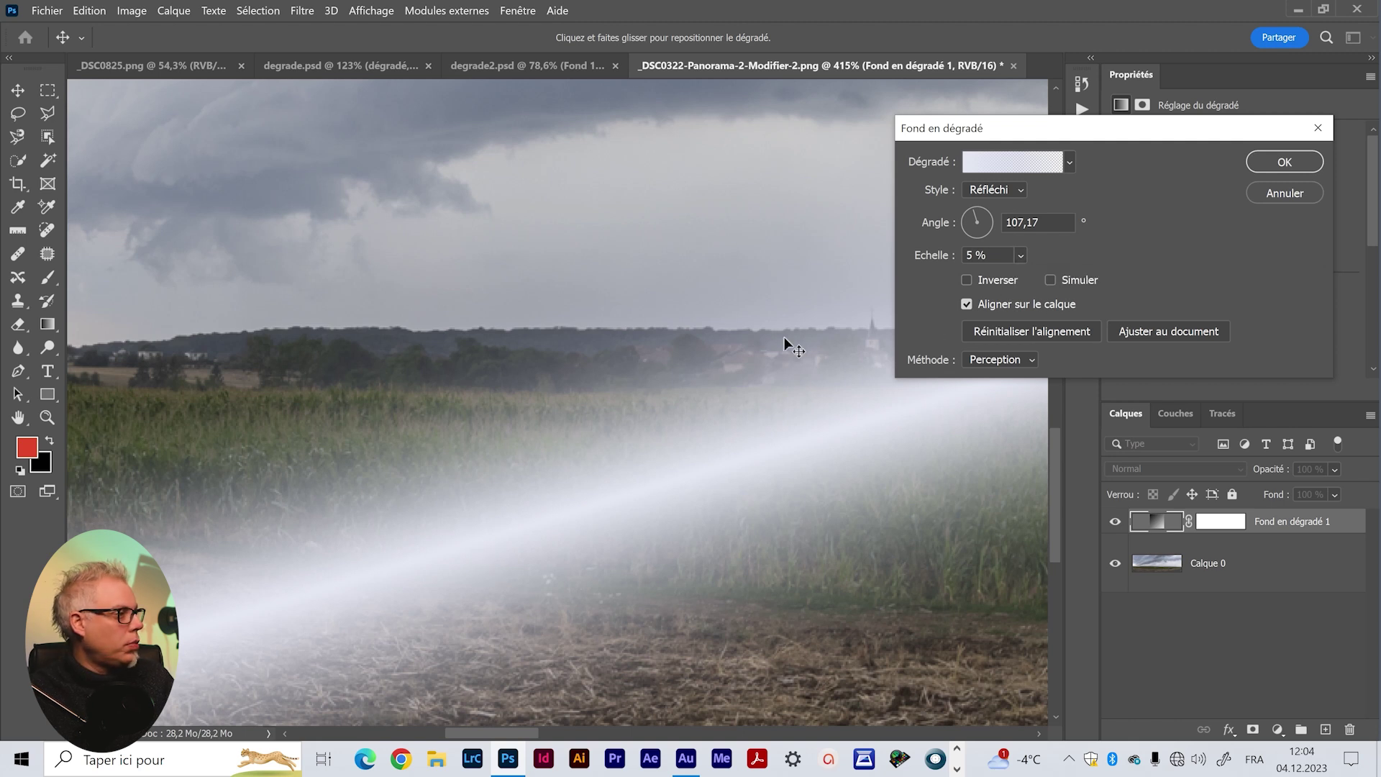
{"action": "left_click", "coordinate": [968, 280]}
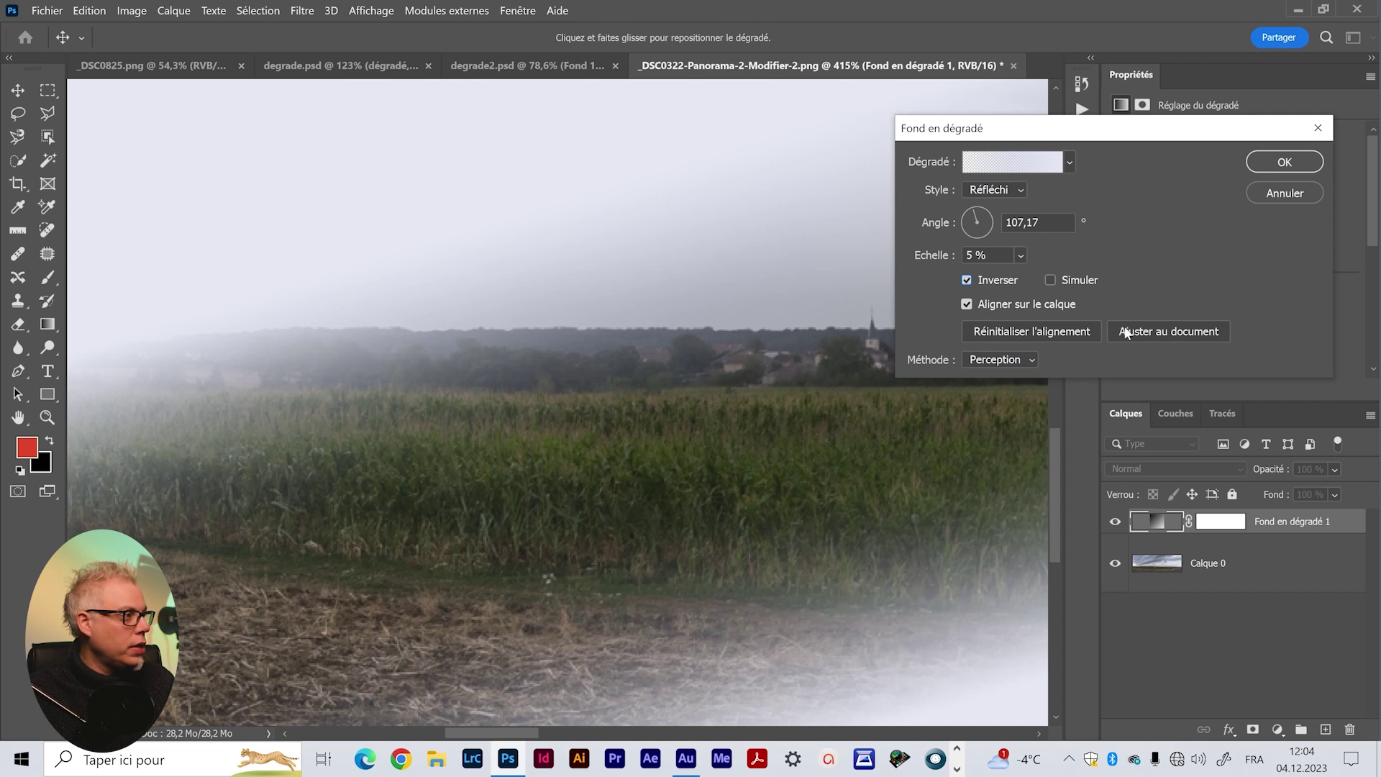
{"action": "left_click", "coordinate": [968, 280]}
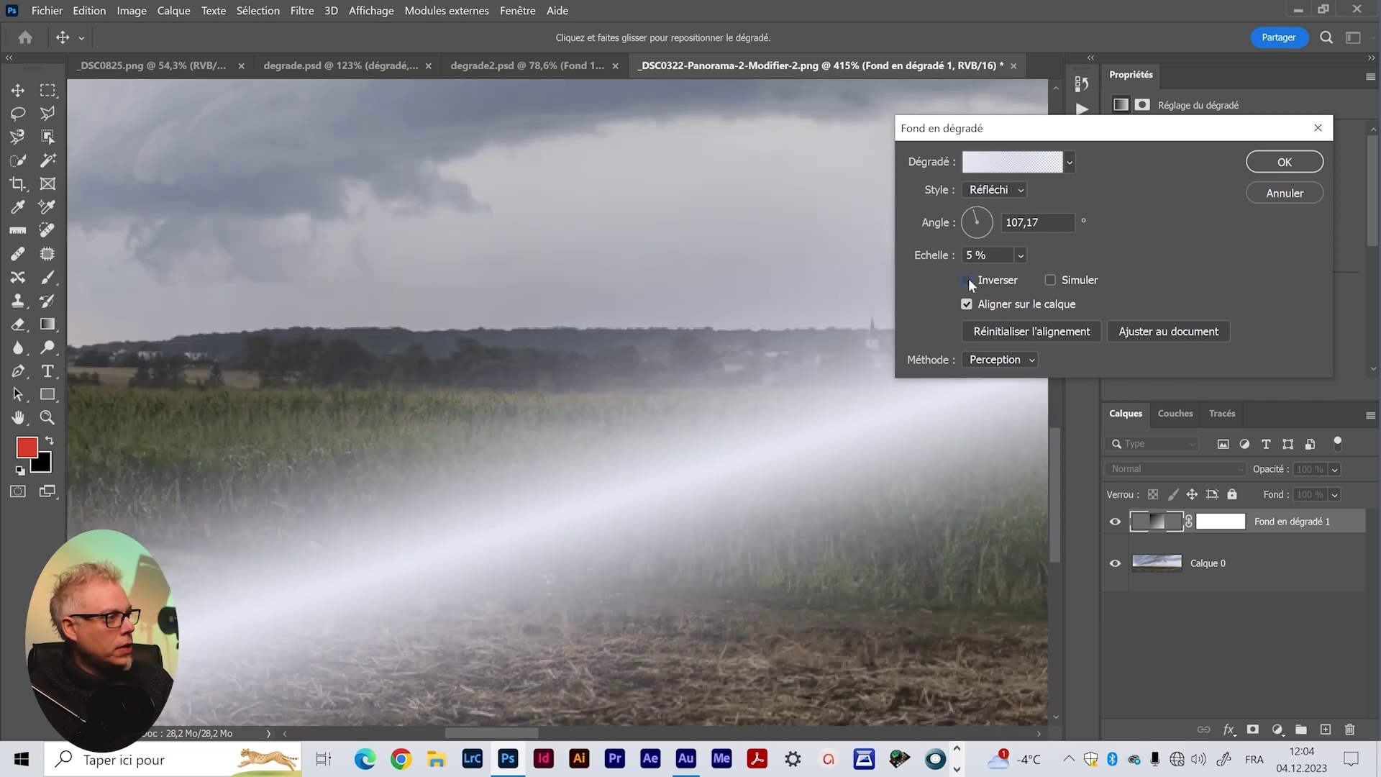
{"action": "left_click", "coordinate": [1301, 169]}
Move the light band up into the clouds, tilted to about 112,67° at 9% scale
{"action": "scroll", "coordinate": [595, 404], "scroll_direction": "down", "scroll_amount": 5}
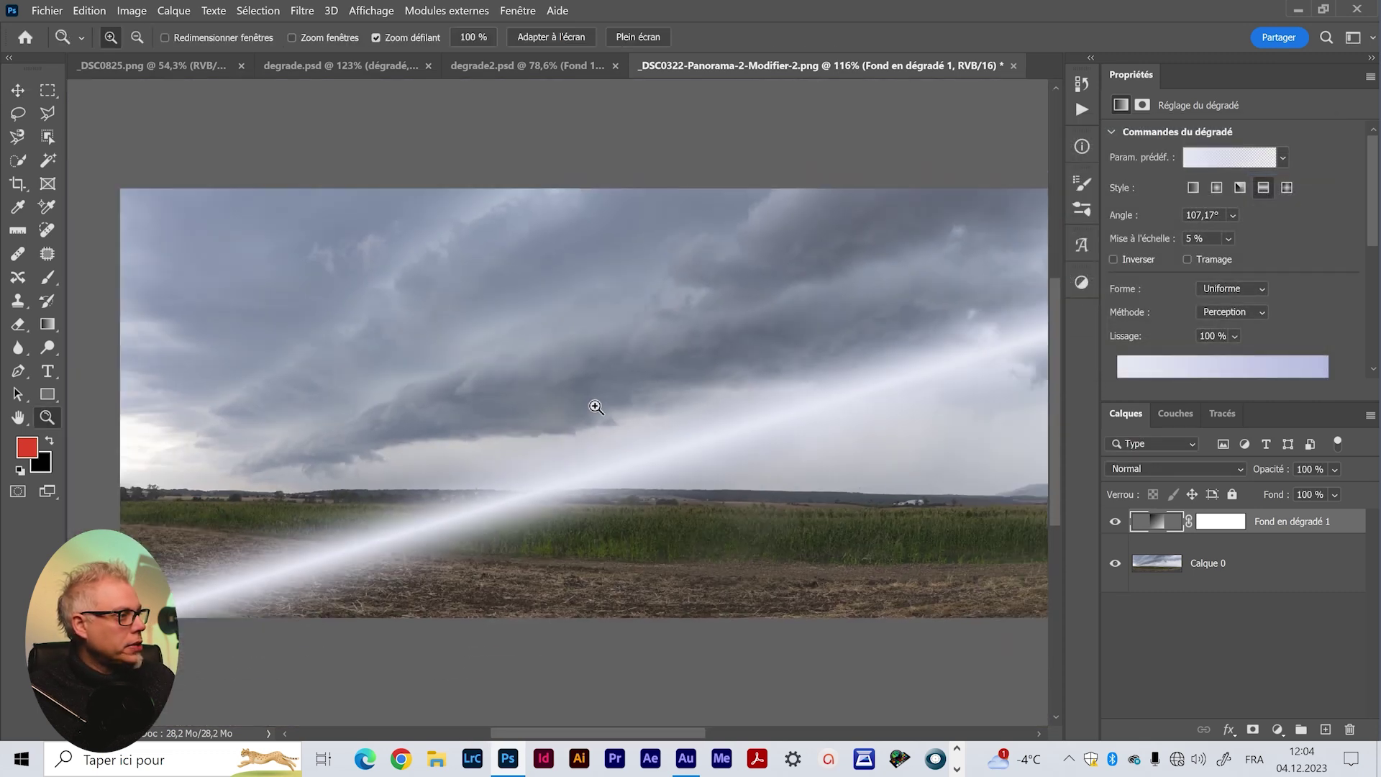
{"action": "left_click_drag", "start_coordinate": [609, 425], "coordinate": [542, 425]}
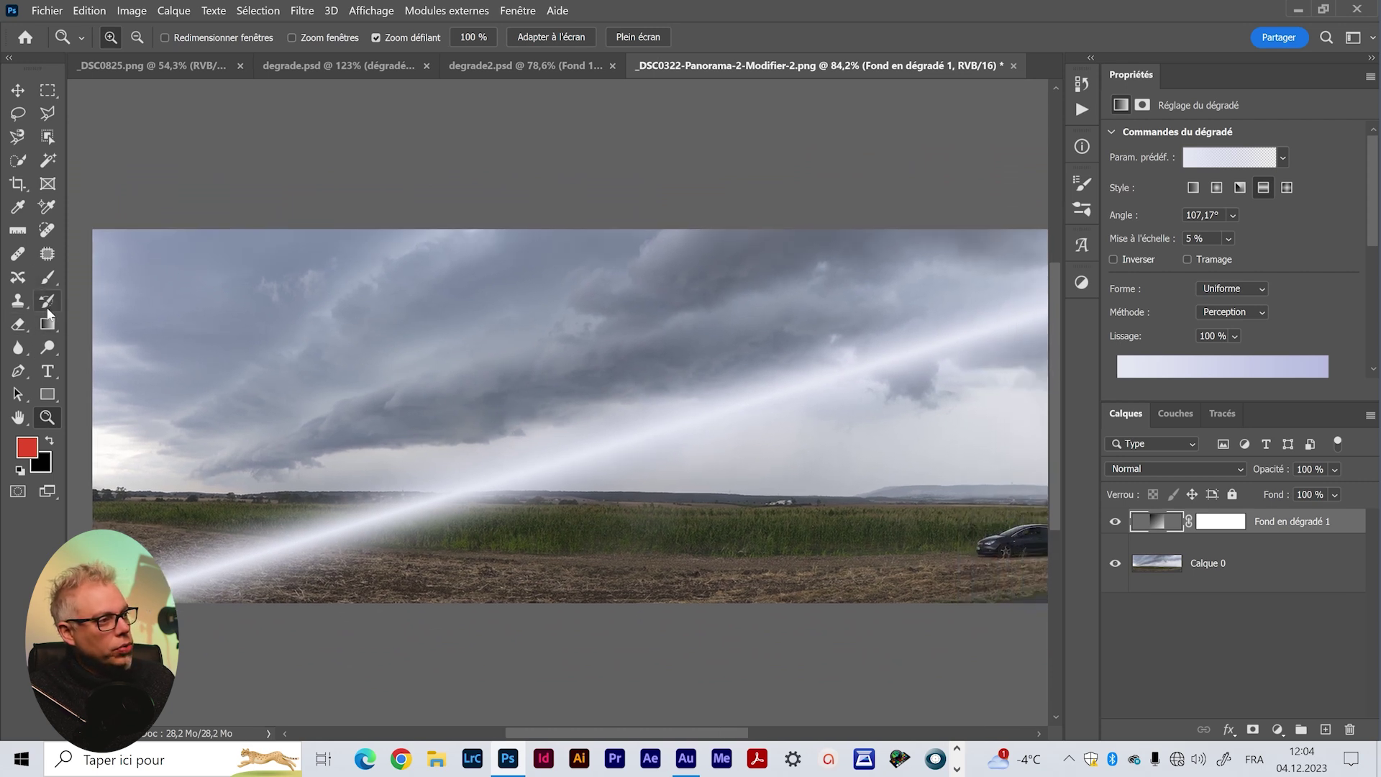
{"action": "left_click", "coordinate": [49, 325]}
{"action": "left_click_drag", "start_coordinate": [697, 422], "coordinate": [680, 320]}
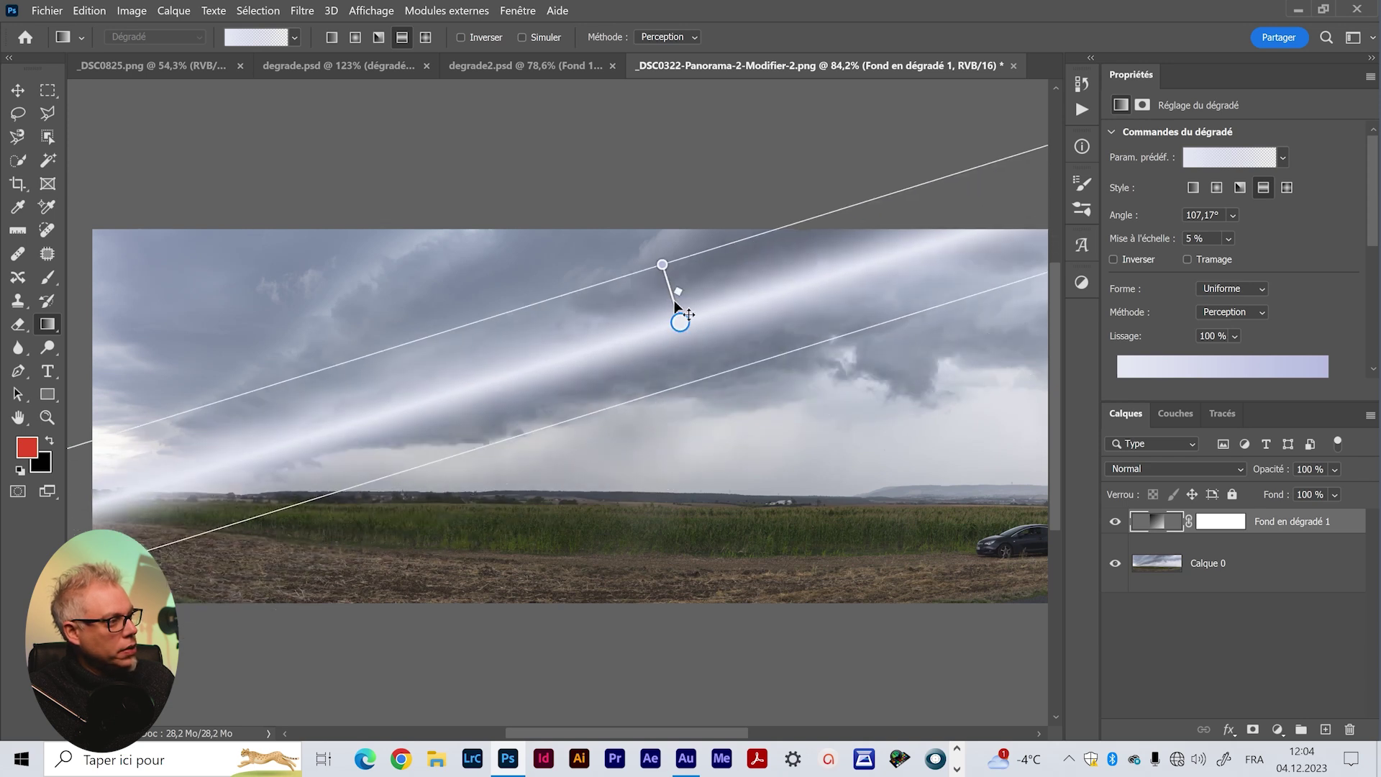
{"action": "left_click", "coordinate": [671, 292]}
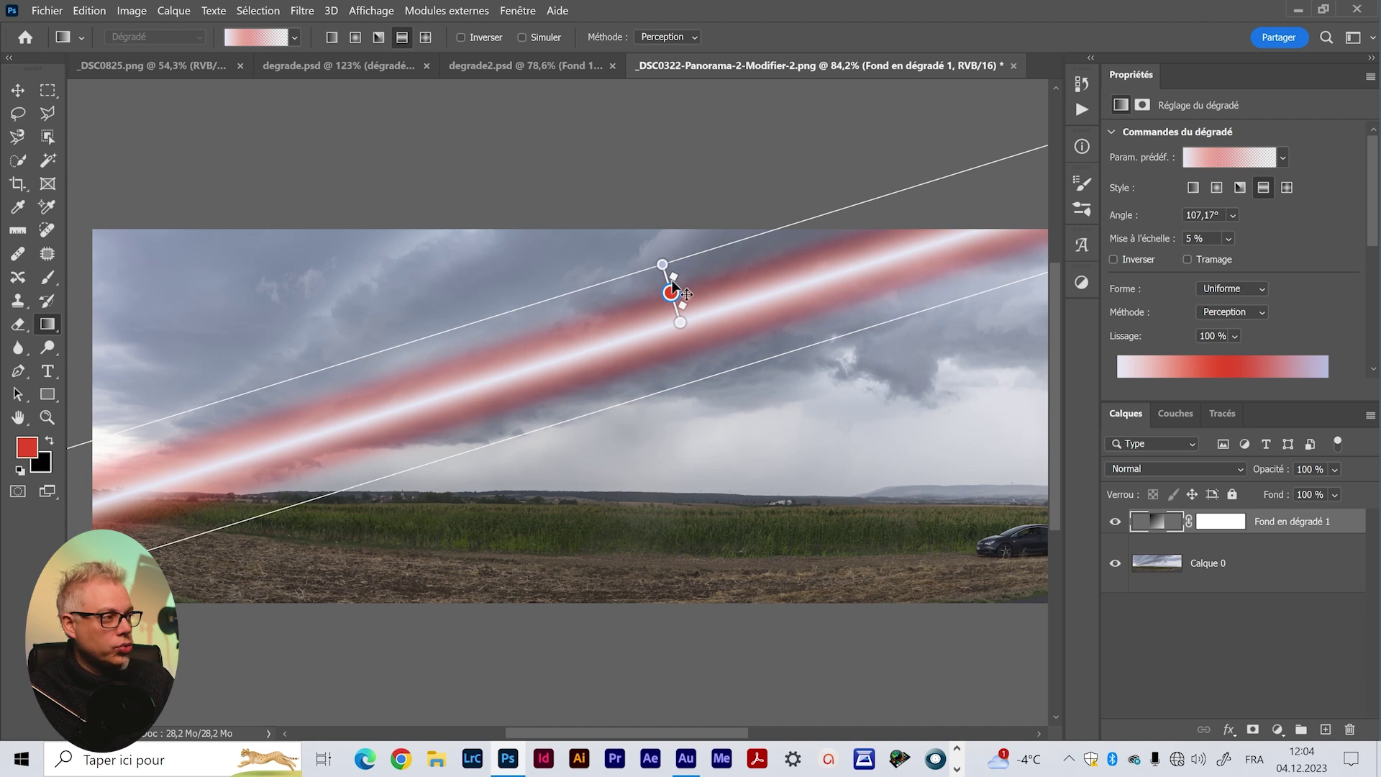
{"action": "key", "text": "Delete"}
{"action": "mouse_move", "coordinate": [680, 324]}
{"action": "left_mouse_down"}
{"action": "mouse_move", "coordinate": [706, 153]}
{"action": "mouse_move", "coordinate": [696, 130]}
{"action": "left_mouse_up"}
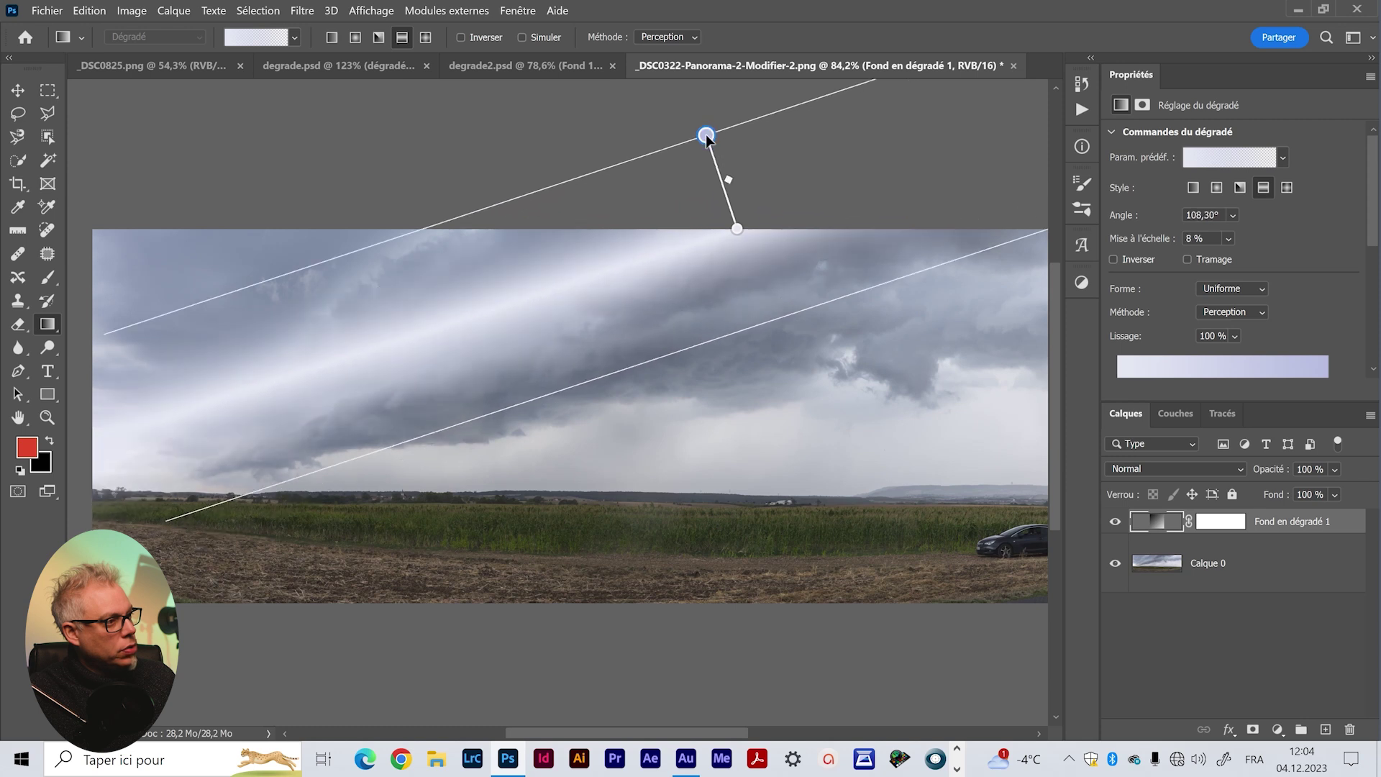
{"action": "mouse_move", "coordinate": [736, 230]}
{"action": "left_mouse_down"}
{"action": "mouse_move", "coordinate": [813, 428]}
{"action": "mouse_move", "coordinate": [766, 198]}
{"action": "left_mouse_up"}
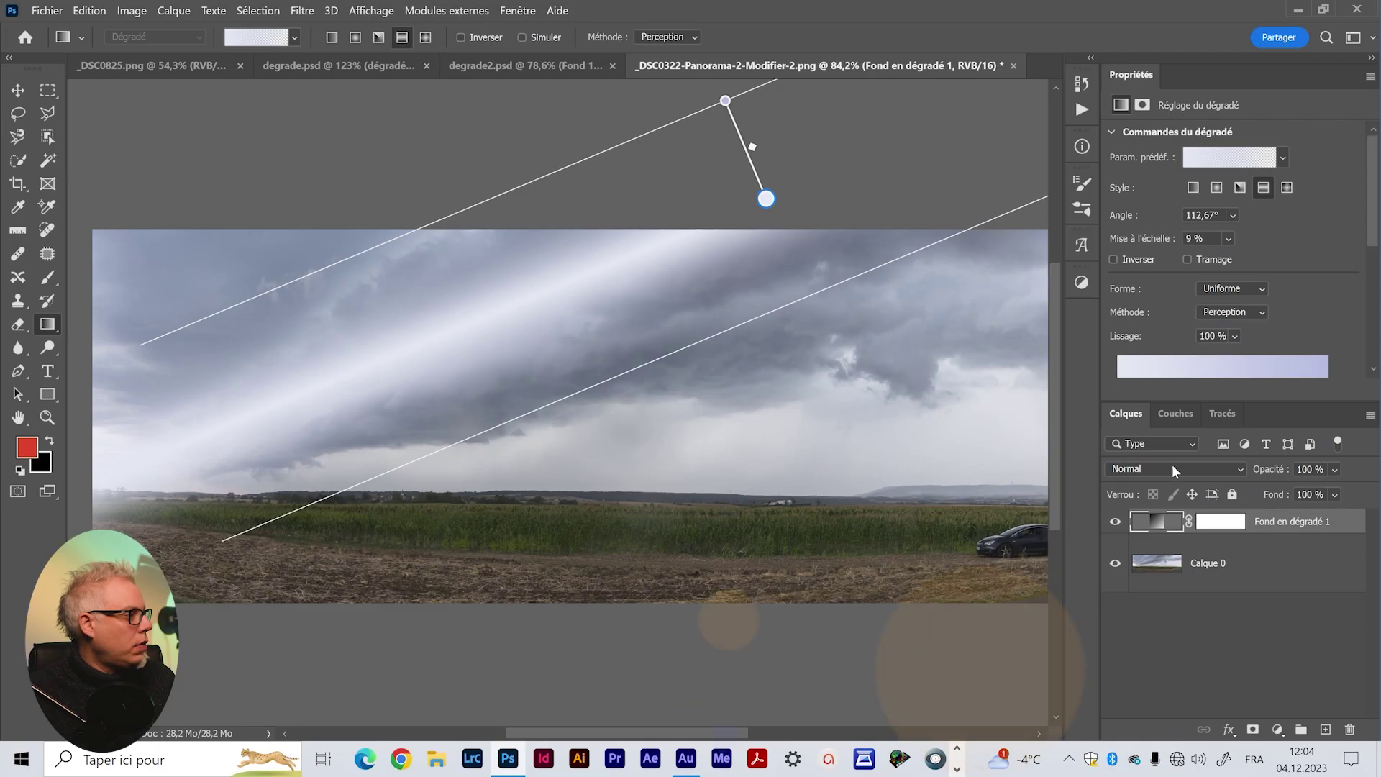
{"action": "left_click", "coordinate": [1172, 467]}
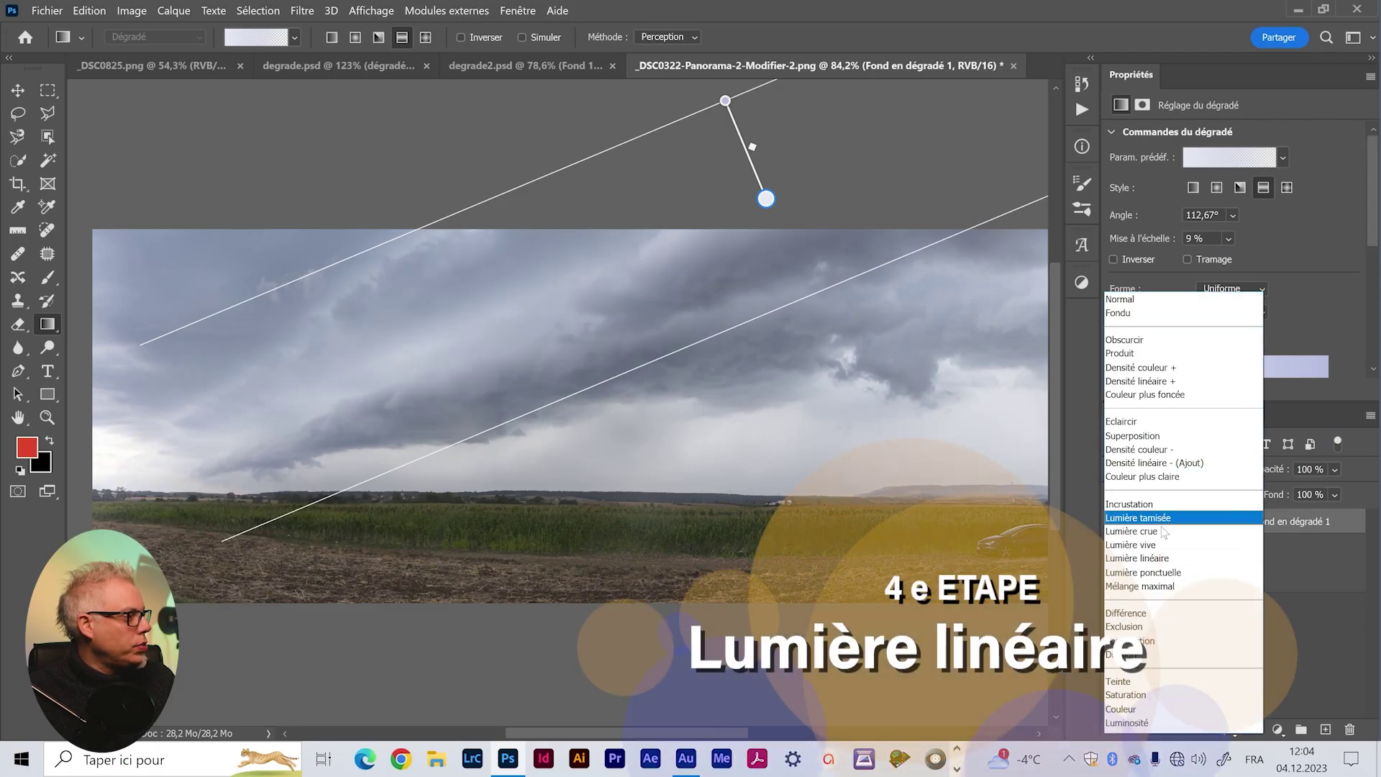
Blend the gradient layer in Lumière linéaire and reposition the glowing band up in the clouds
{"action": "left_click", "coordinate": [1135, 558]}
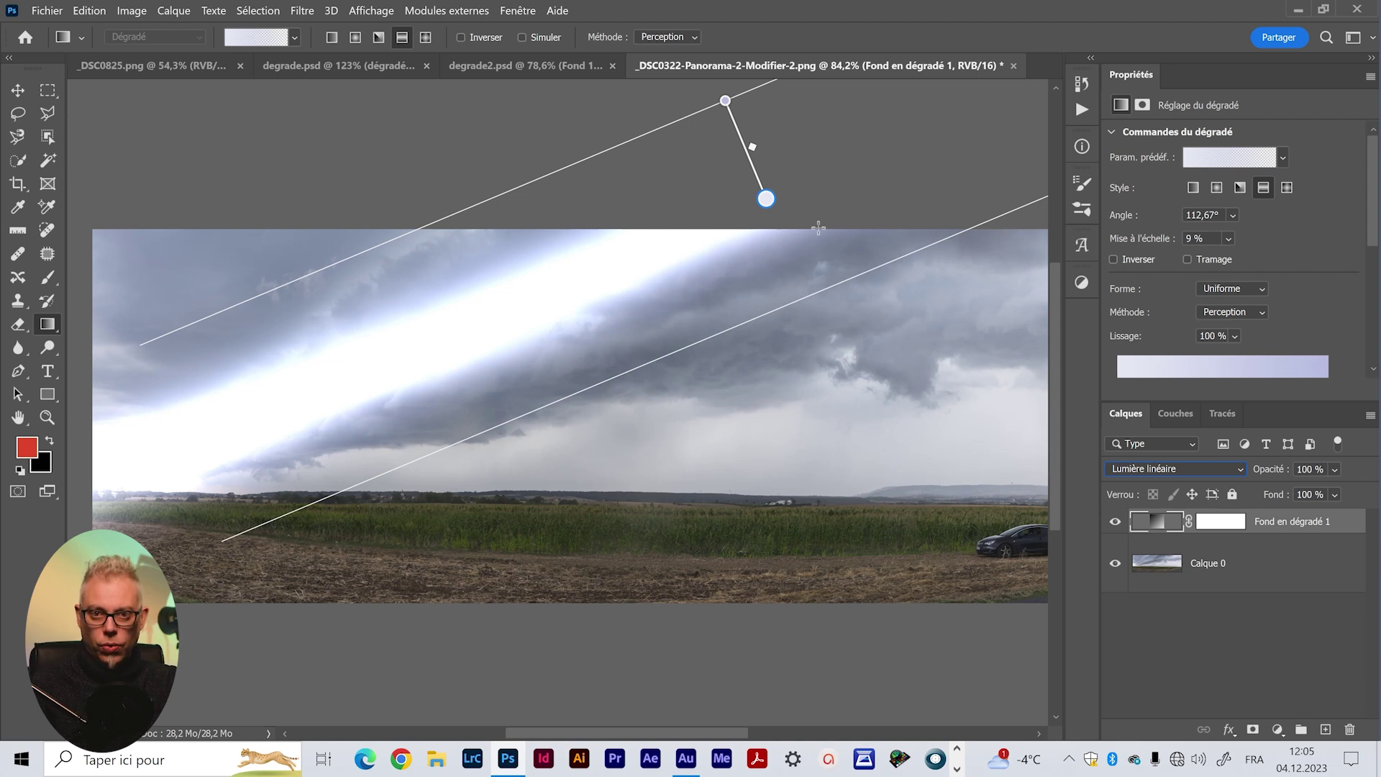
{"action": "left_click_drag", "start_coordinate": [767, 199], "coordinate": [897, 375]}
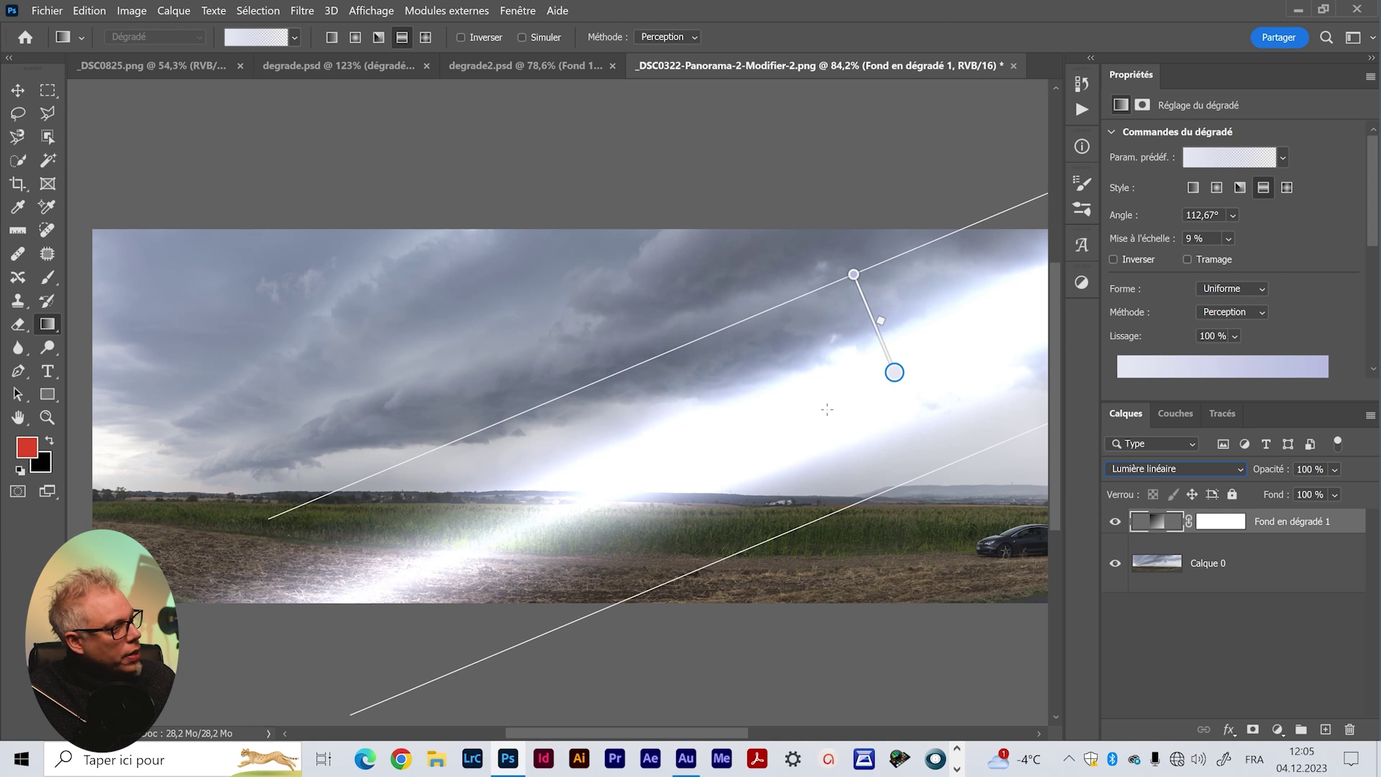
{"action": "mouse_move", "coordinate": [894, 372]}
{"action": "left_mouse_down"}
{"action": "mouse_move", "coordinate": [750, 348]}
{"action": "mouse_move", "coordinate": [915, 357]}
{"action": "mouse_move", "coordinate": [728, 333]}
{"action": "mouse_move", "coordinate": [853, 323]}
{"action": "mouse_move", "coordinate": [766, 394]}
{"action": "mouse_move", "coordinate": [742, 361]}
{"action": "mouse_move", "coordinate": [817, 350]}
{"action": "mouse_move", "coordinate": [658, 296]}
{"action": "mouse_move", "coordinate": [706, 239]}
{"action": "mouse_move", "coordinate": [743, 238]}
{"action": "left_mouse_up"}
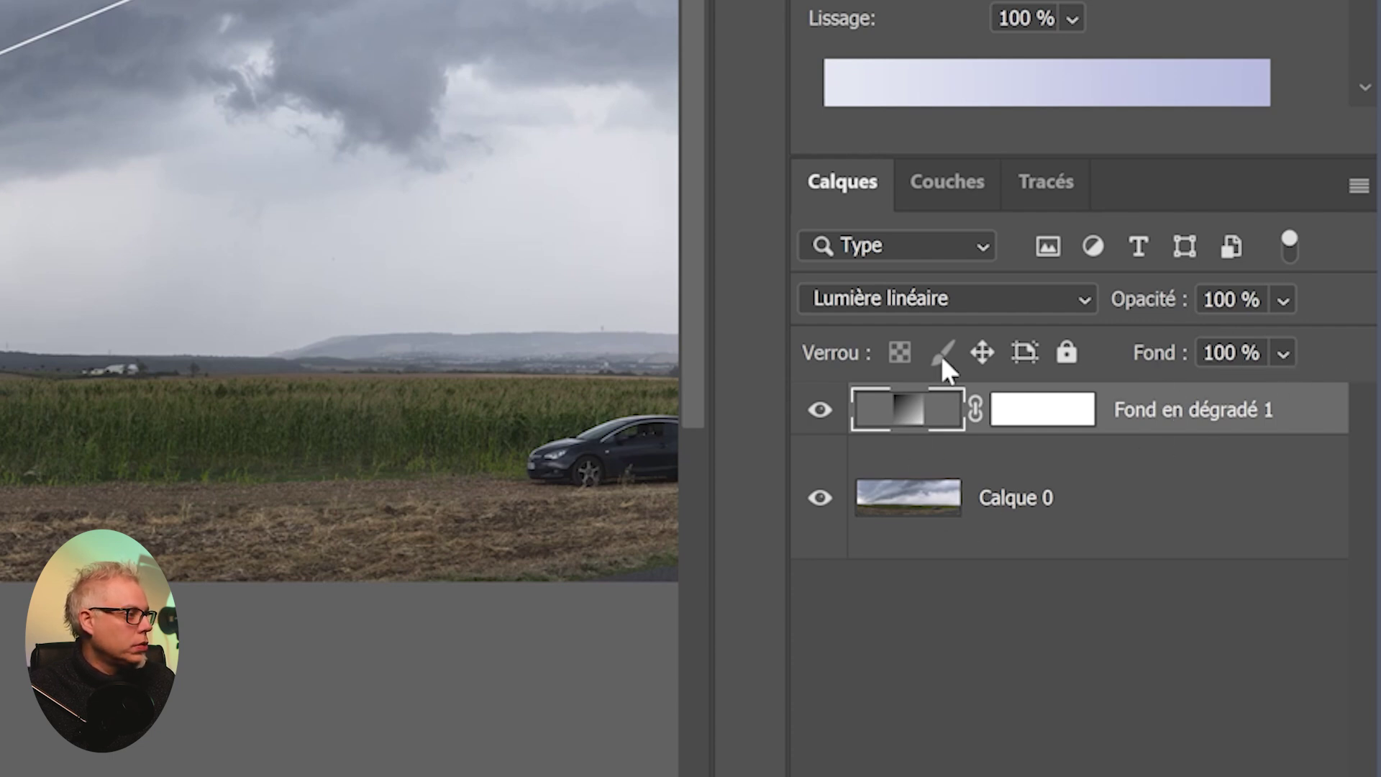
Try lower Fill (57%) and Opacity (45%) on the gradient layer, then restore both to 100%
{"action": "left_click", "coordinate": [1284, 354]}
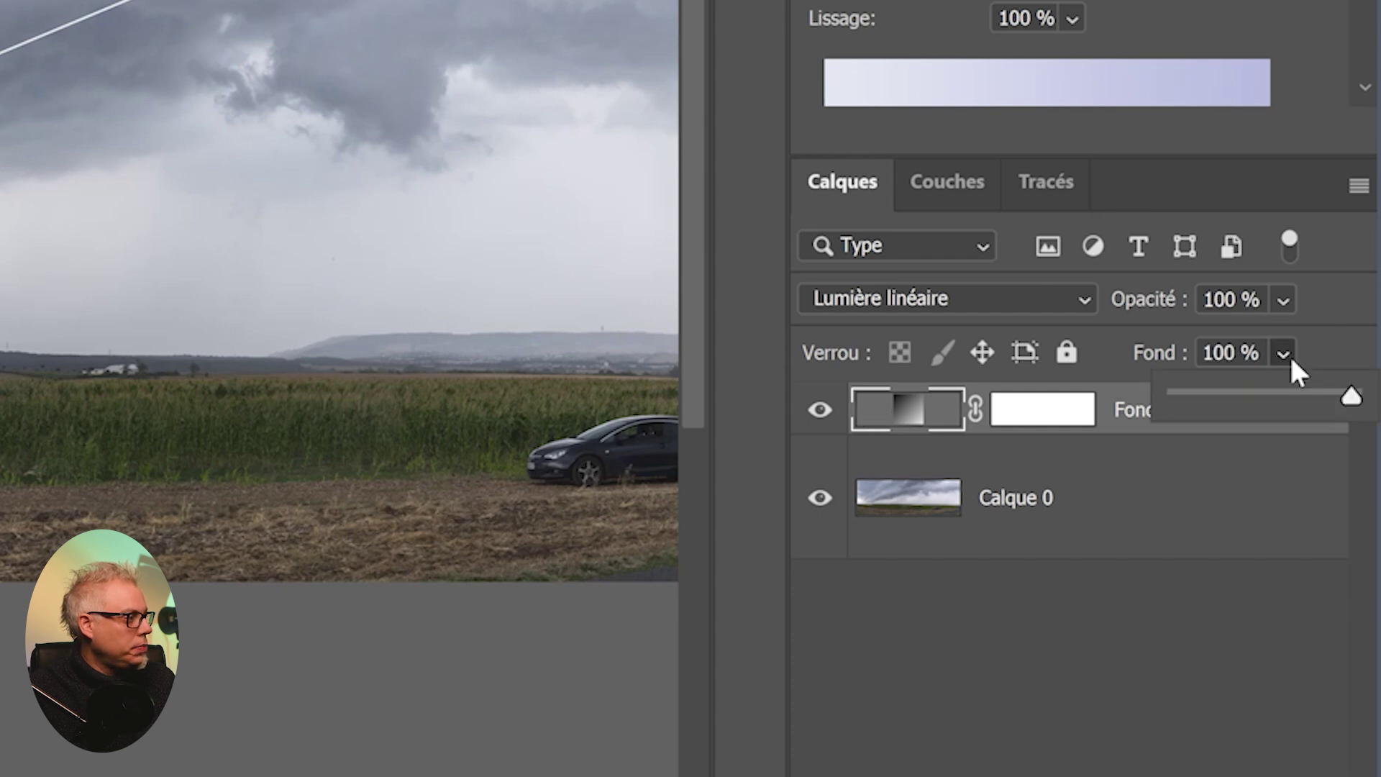
{"action": "left_click_drag", "start_coordinate": [1348, 397], "coordinate": [1274, 395]}
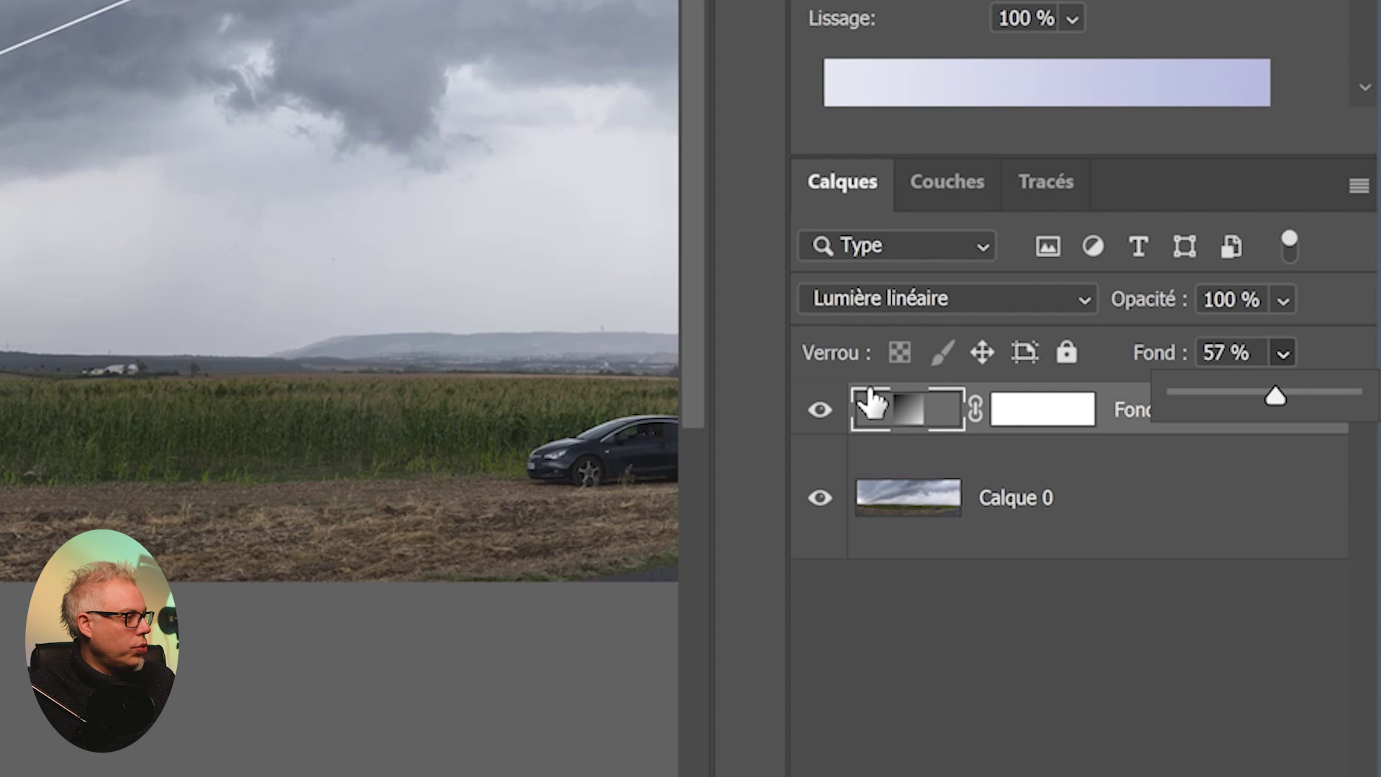
{"action": "left_click_drag", "start_coordinate": [1274, 396], "coordinate": [1351, 398]}
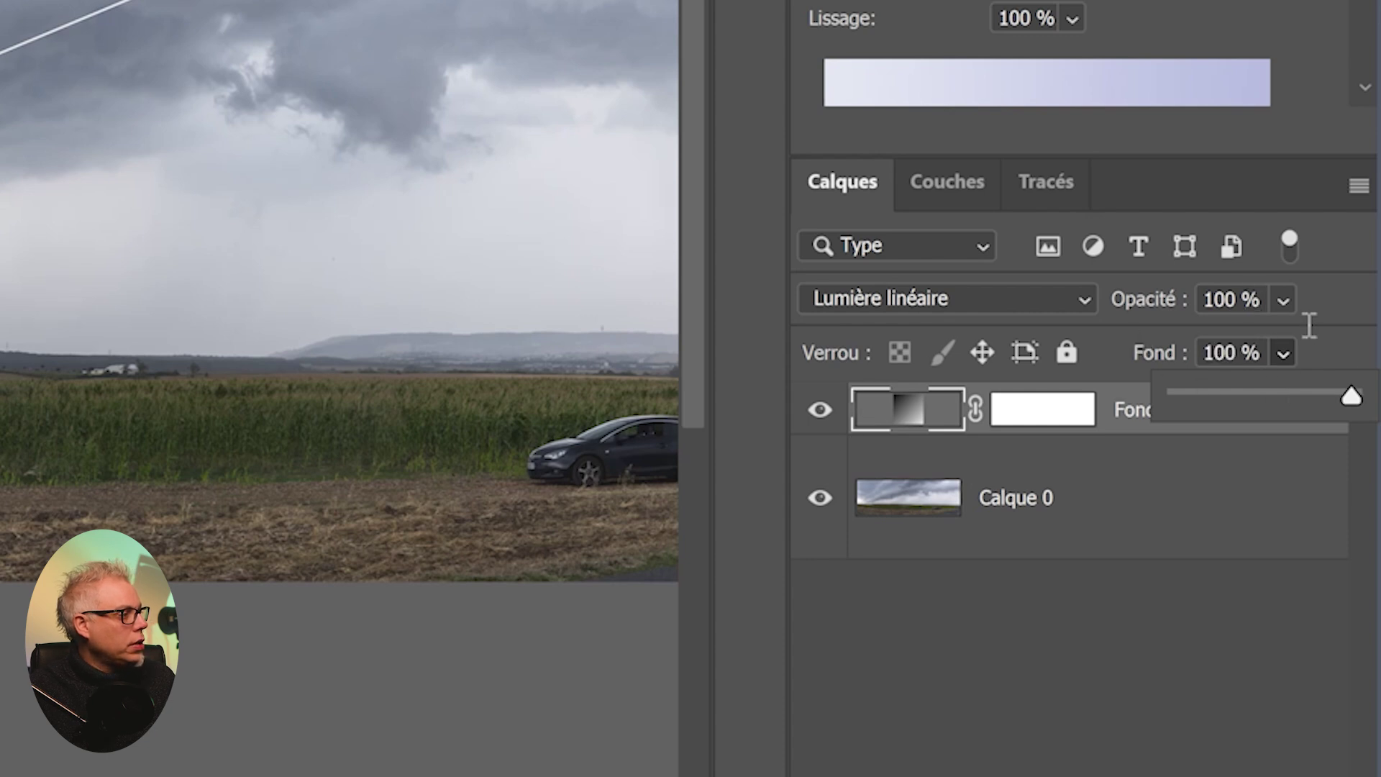
{"action": "left_click", "coordinate": [1283, 300]}
{"action": "left_click_drag", "start_coordinate": [1306, 340], "coordinate": [1256, 339]}
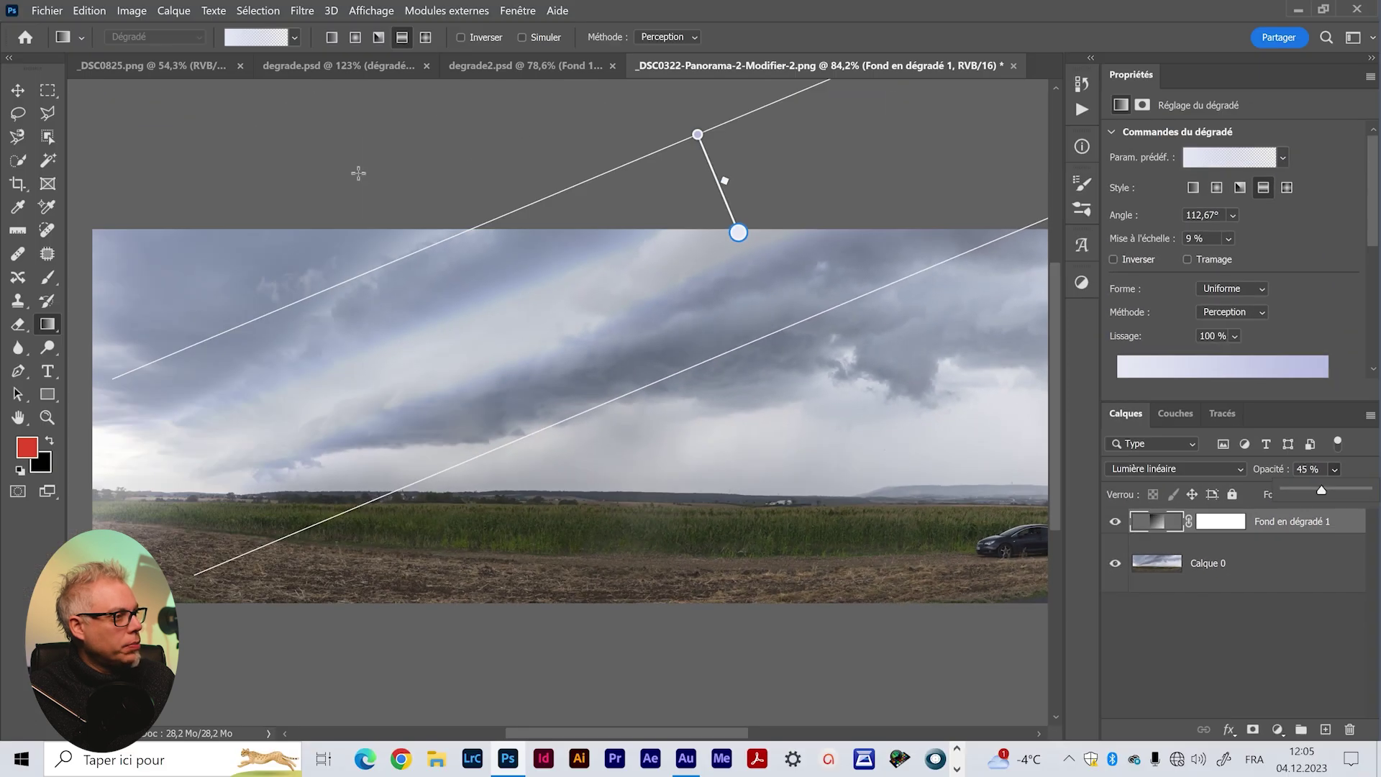
{"action": "mouse_move", "coordinate": [1321, 489]}
{"action": "left_mouse_down"}
{"action": "mouse_move", "coordinate": [1348, 487]}
{"action": "mouse_move", "coordinate": [1355, 518]}
{"action": "left_mouse_up"}
Settle the gradient layer at 22% fill and 100% opacity, then select its layer mask
{"action": "left_click", "coordinate": [1335, 494]}
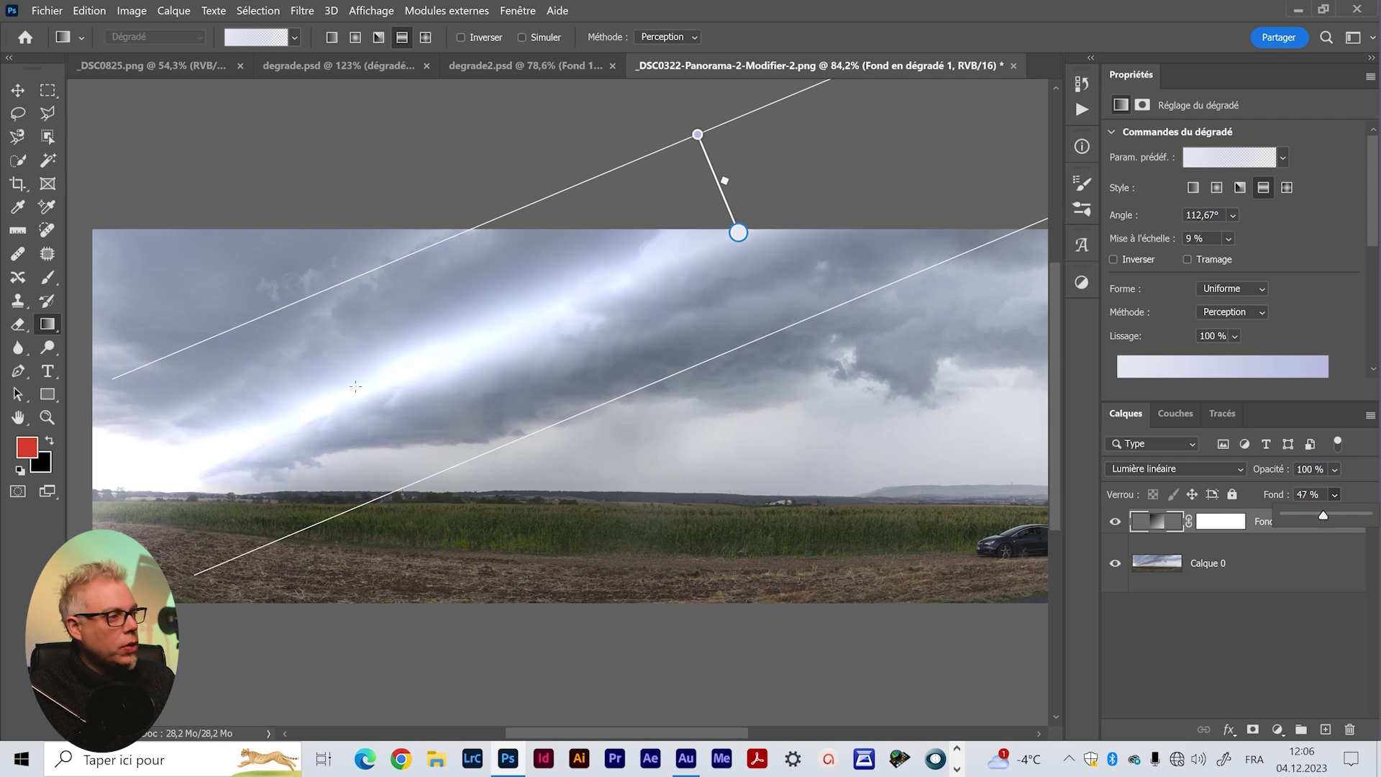
{"action": "left_click_drag", "start_coordinate": [1322, 516], "coordinate": [1302, 520]}
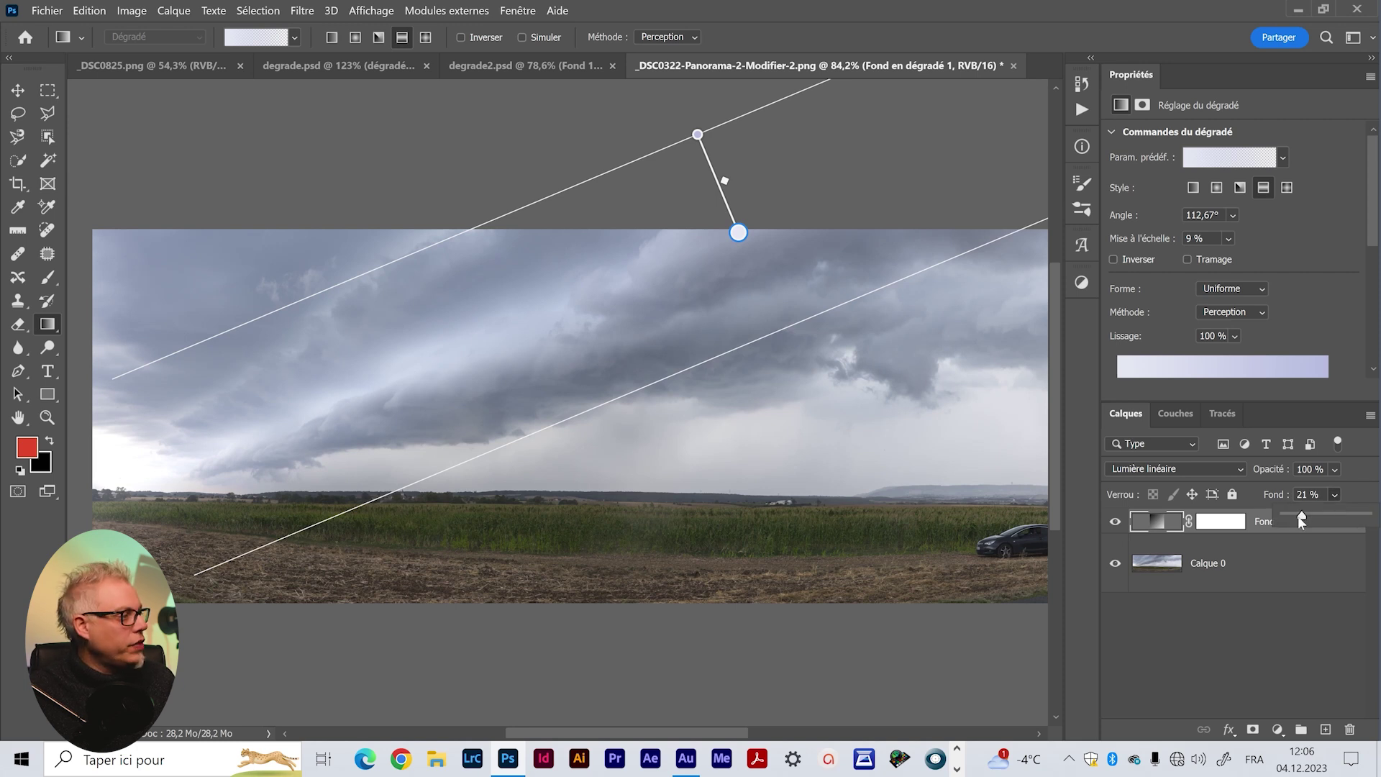
{"action": "mouse_move", "coordinate": [1302, 518]}
{"action": "left_mouse_down"}
{"action": "mouse_move", "coordinate": [1320, 493]}
{"action": "mouse_move", "coordinate": [1307, 490]}
{"action": "left_mouse_up"}
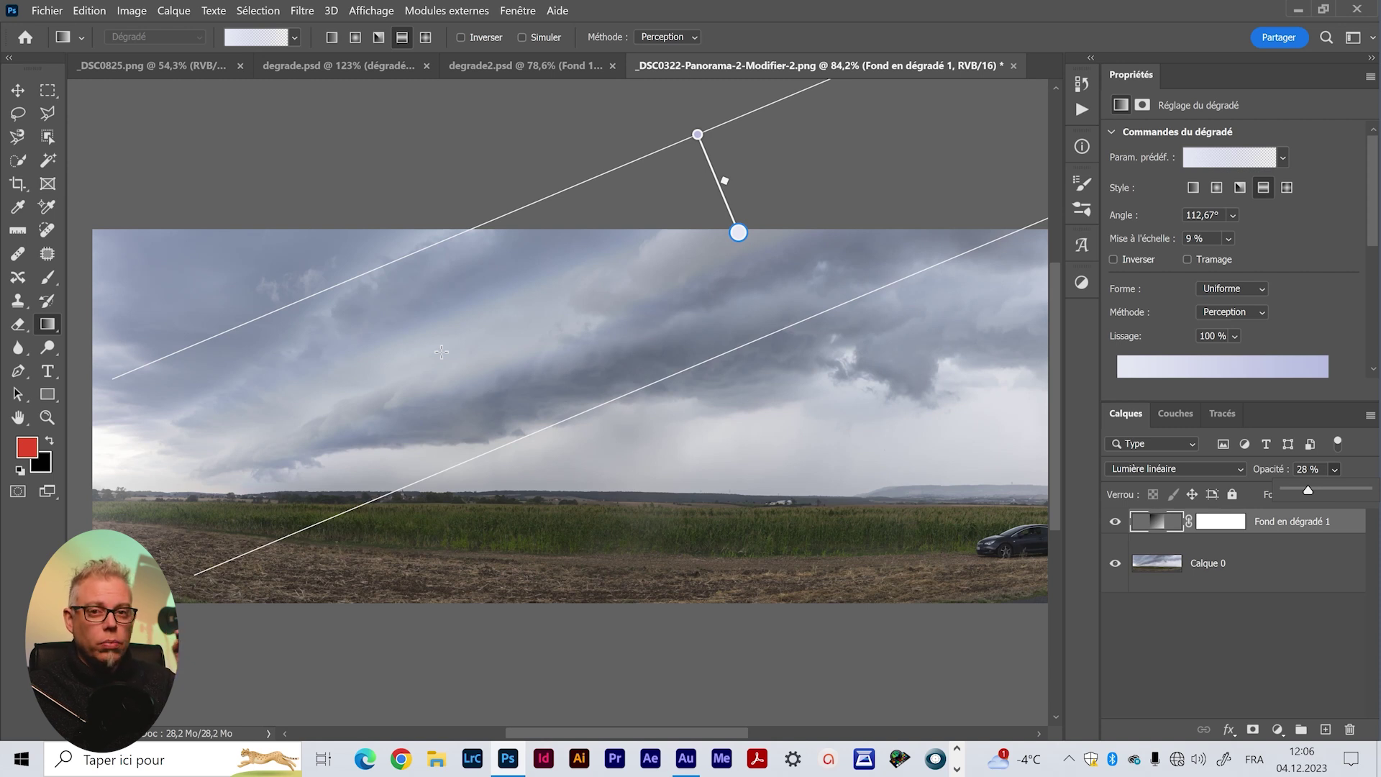
{"action": "key", "text": "0"}
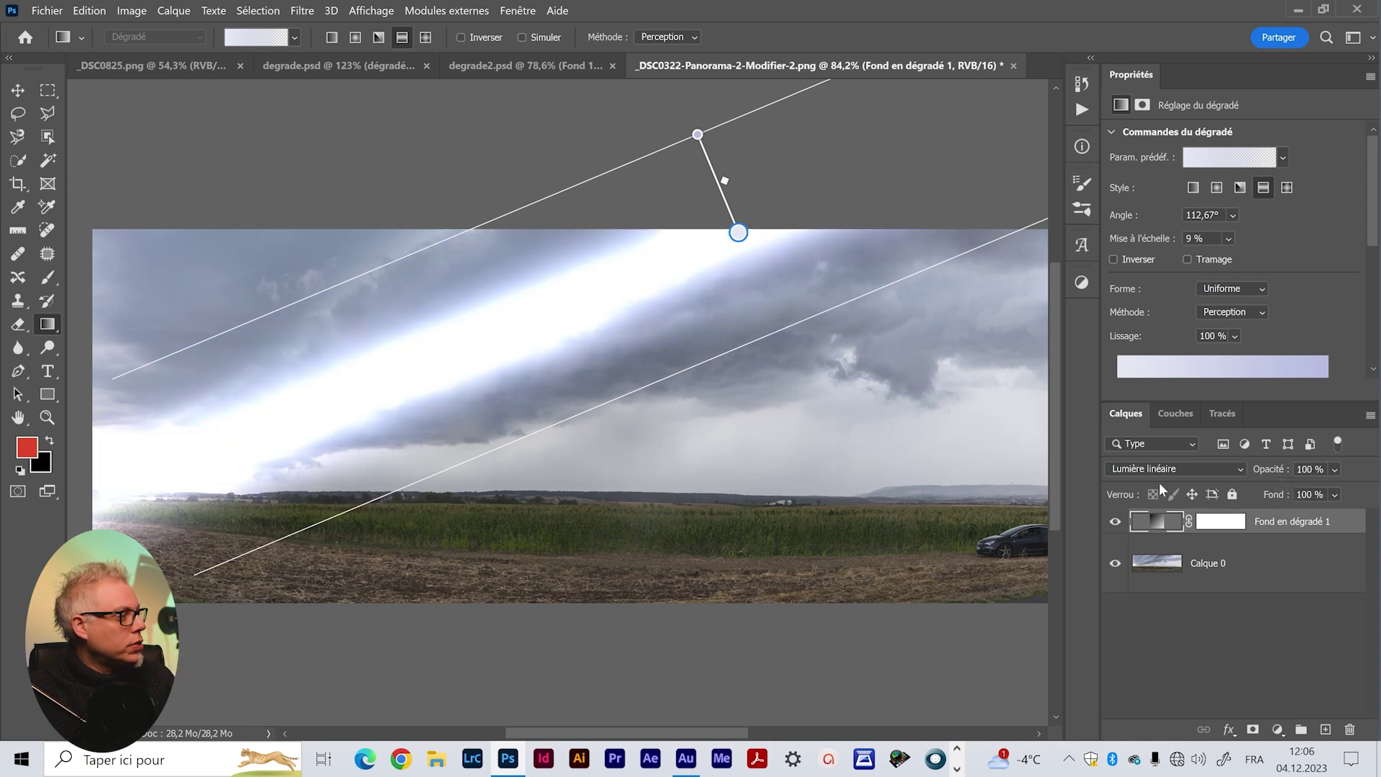
{"action": "left_click", "coordinate": [1335, 494]}
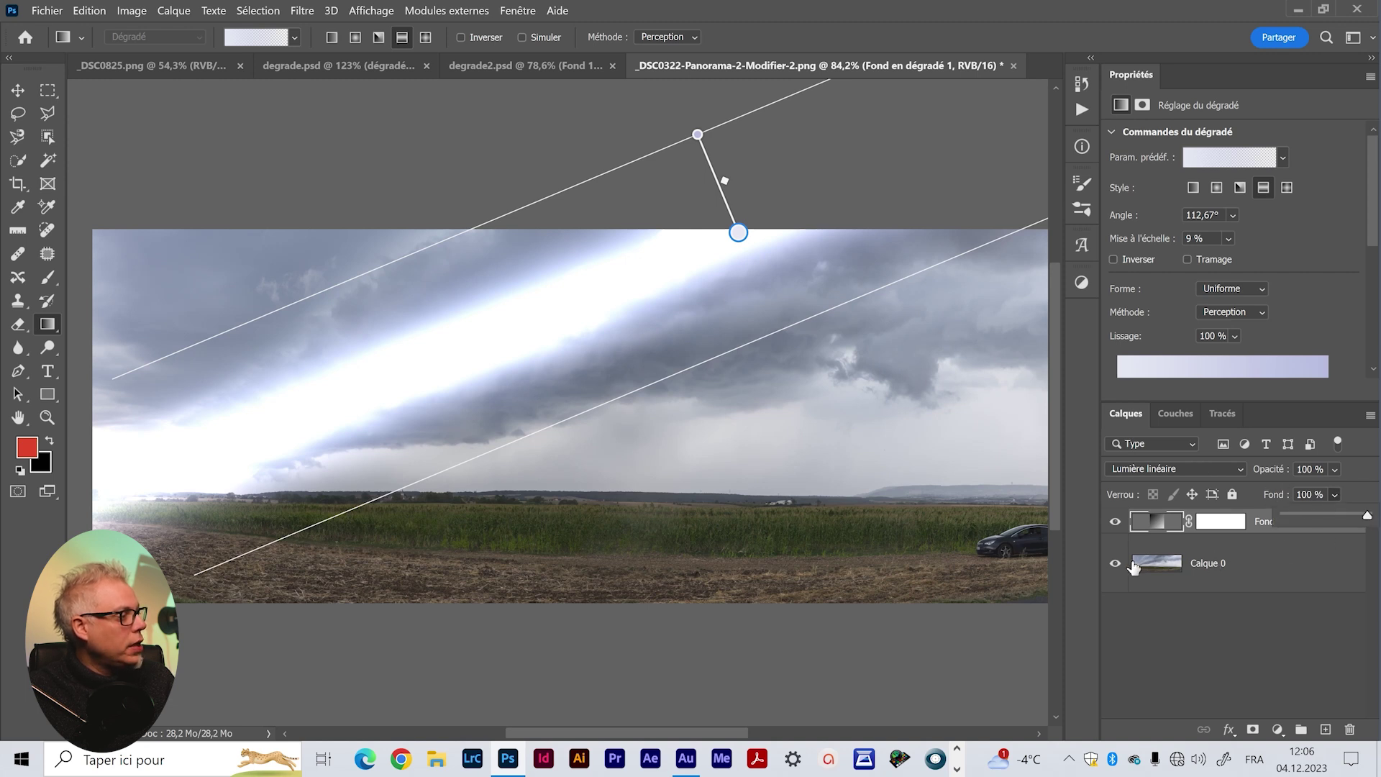
{"action": "mouse_move", "coordinate": [1340, 515]}
{"action": "left_mouse_down"}
{"action": "mouse_move", "coordinate": [1352, 517]}
{"action": "mouse_move", "coordinate": [1318, 515]}
{"action": "left_mouse_up"}
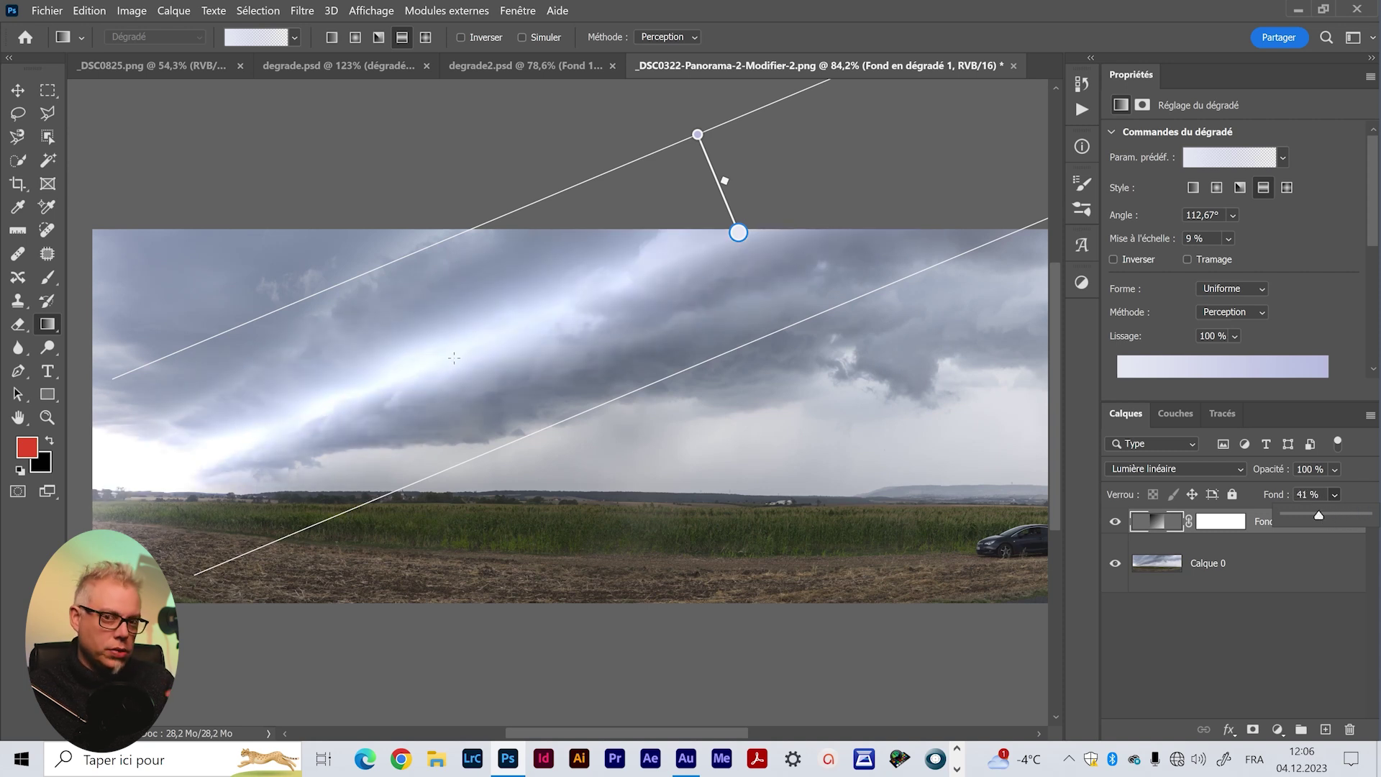
{"action": "left_click_drag", "start_coordinate": [1318, 516], "coordinate": [1304, 518]}
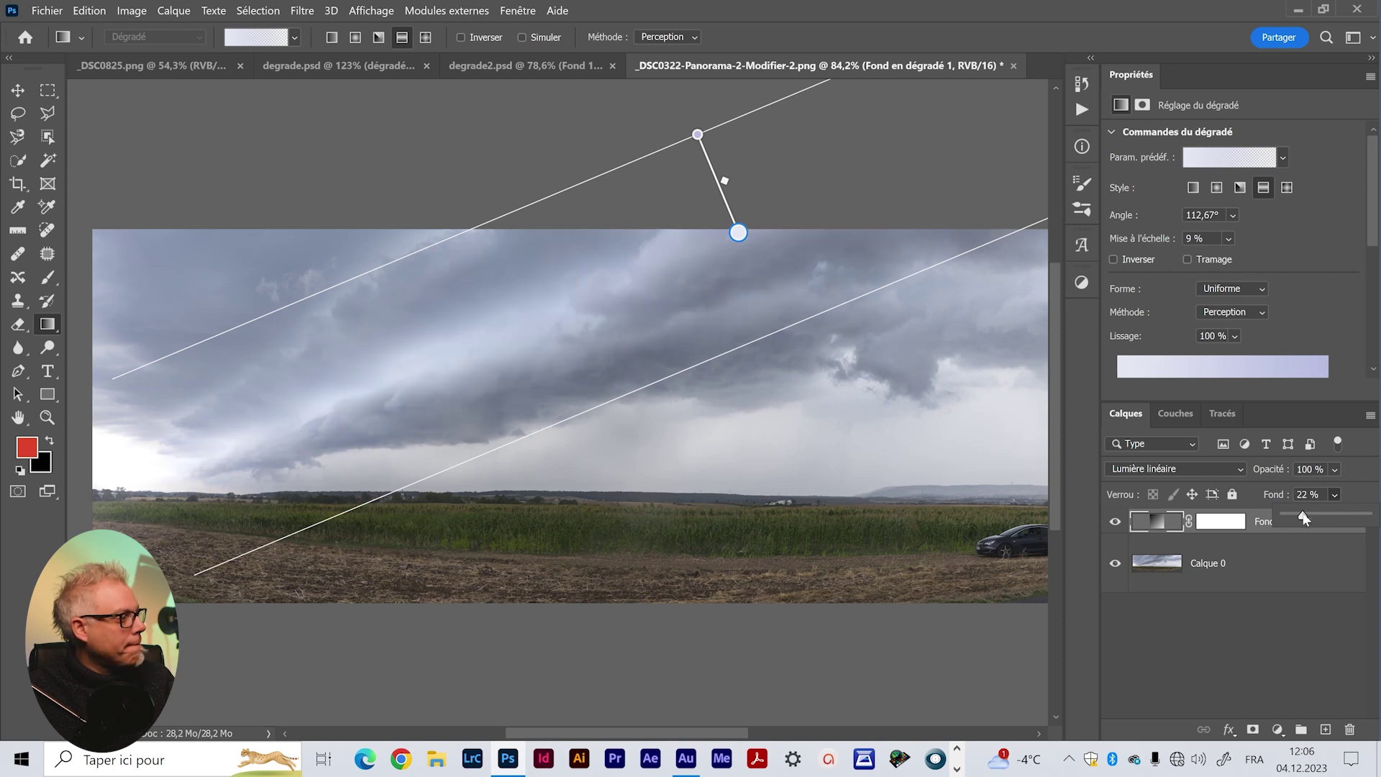
{"action": "left_click", "coordinate": [1241, 574]}
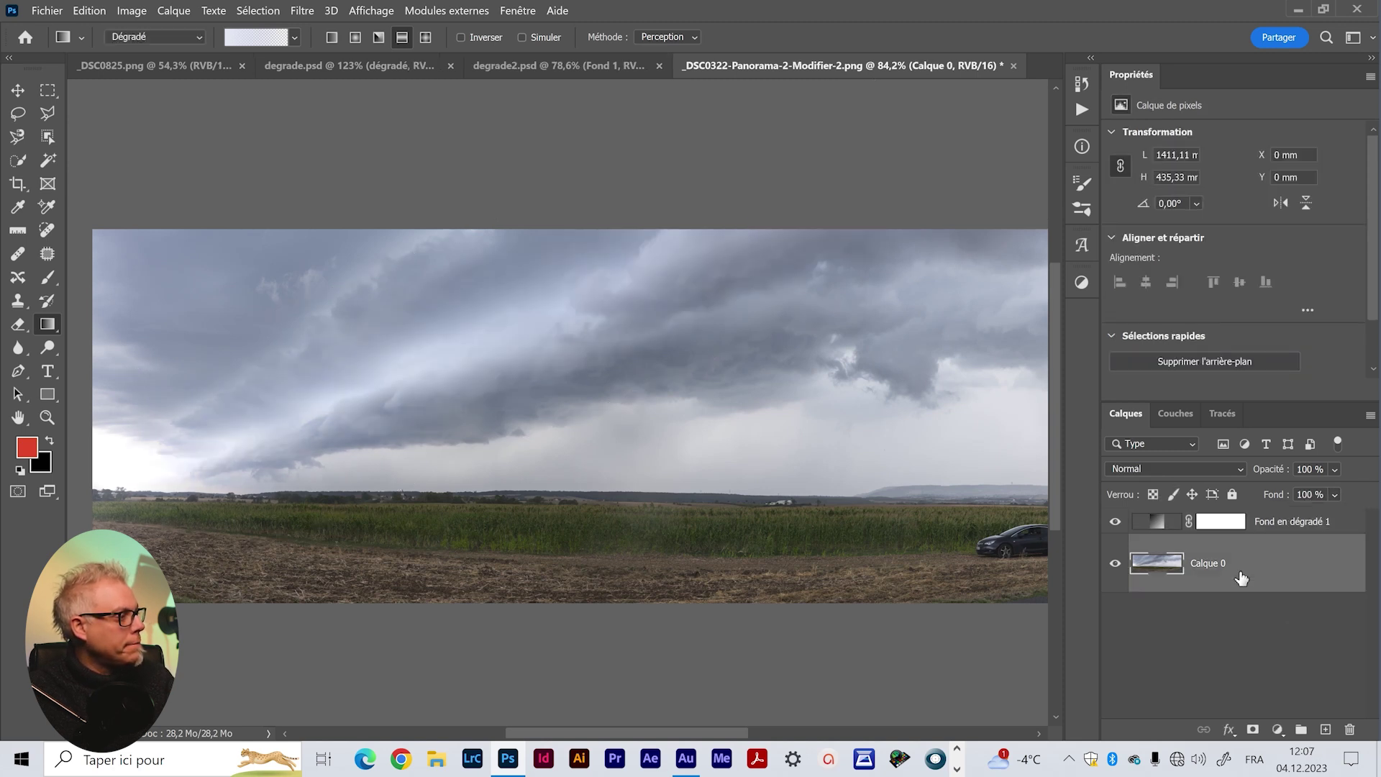
{"action": "left_click", "coordinate": [1115, 521]}
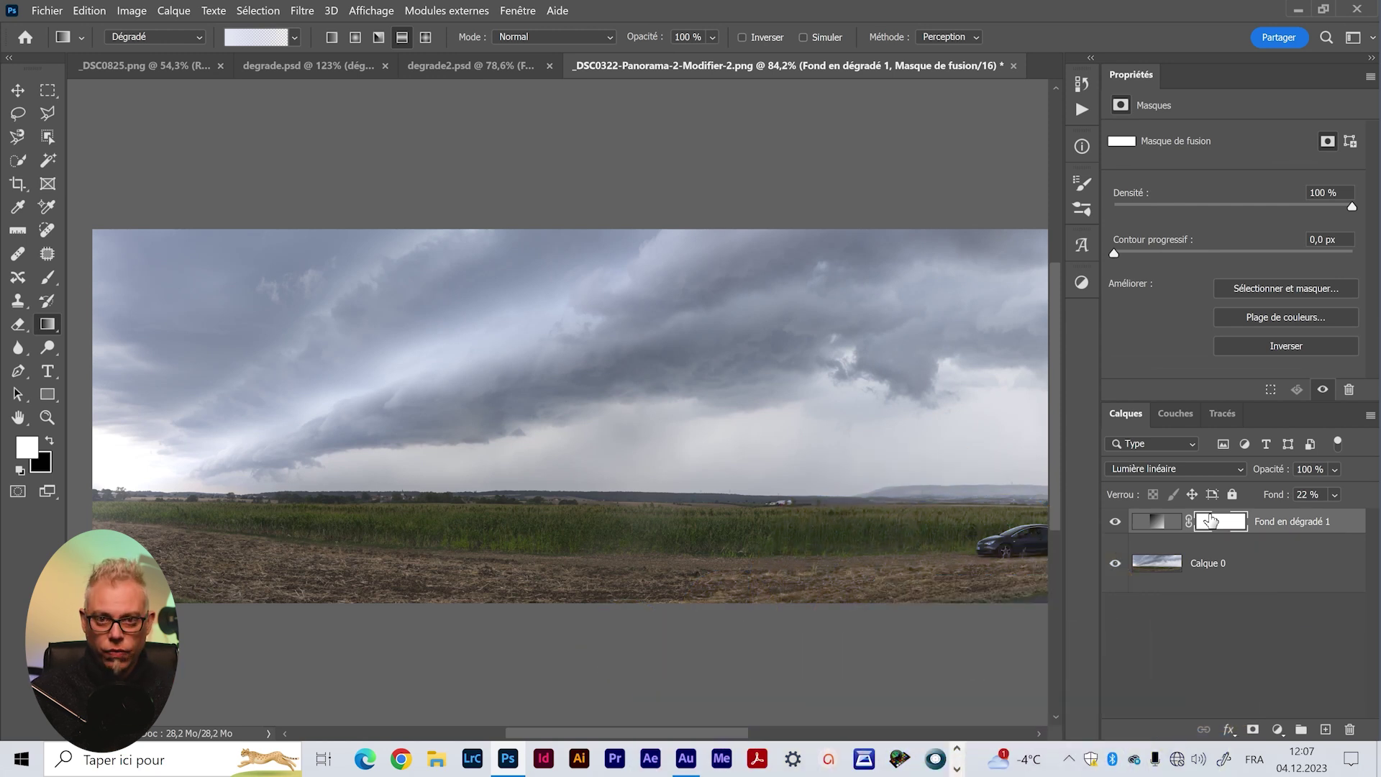
Invert the mask to black and paint white at 50% along the diagonal cloud band
{"action": "key", "text": "ctrl+i"}
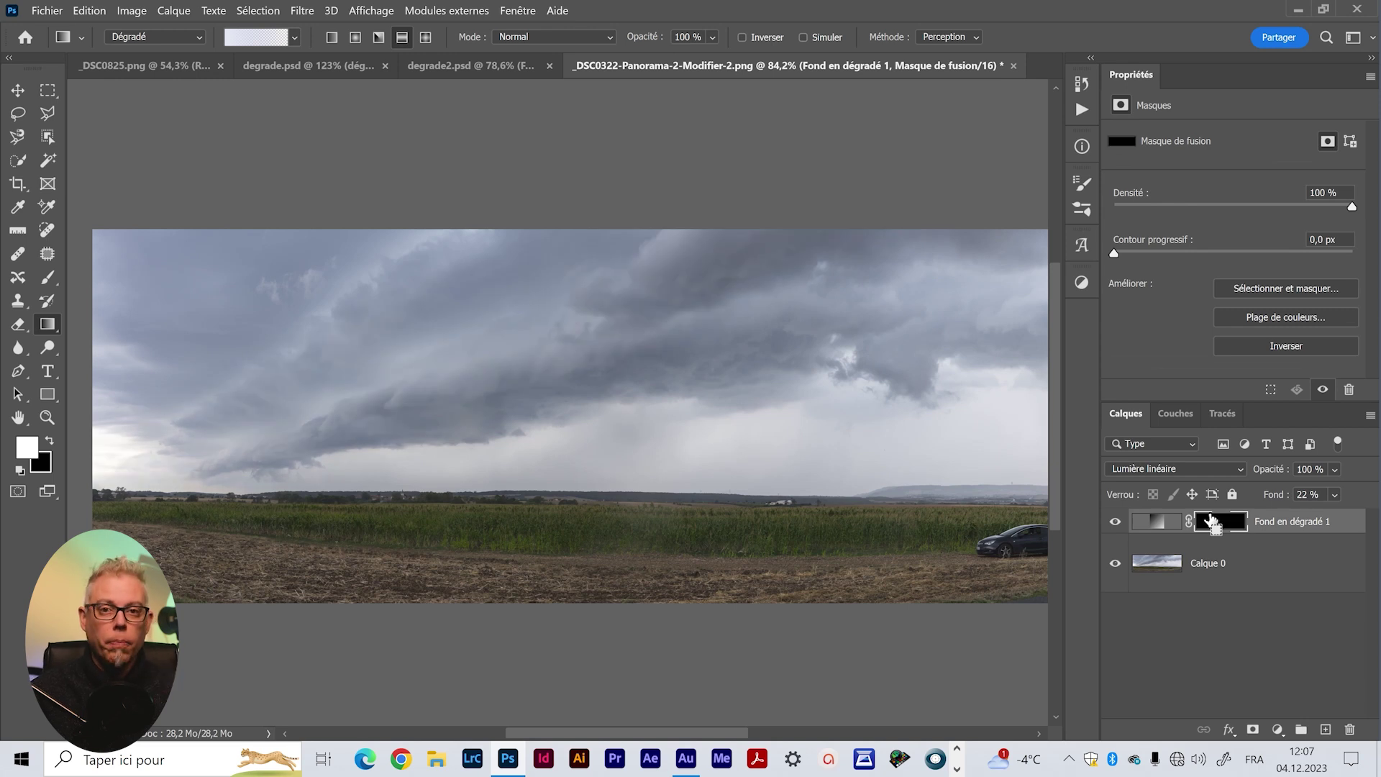
{"action": "key", "text": "b"}
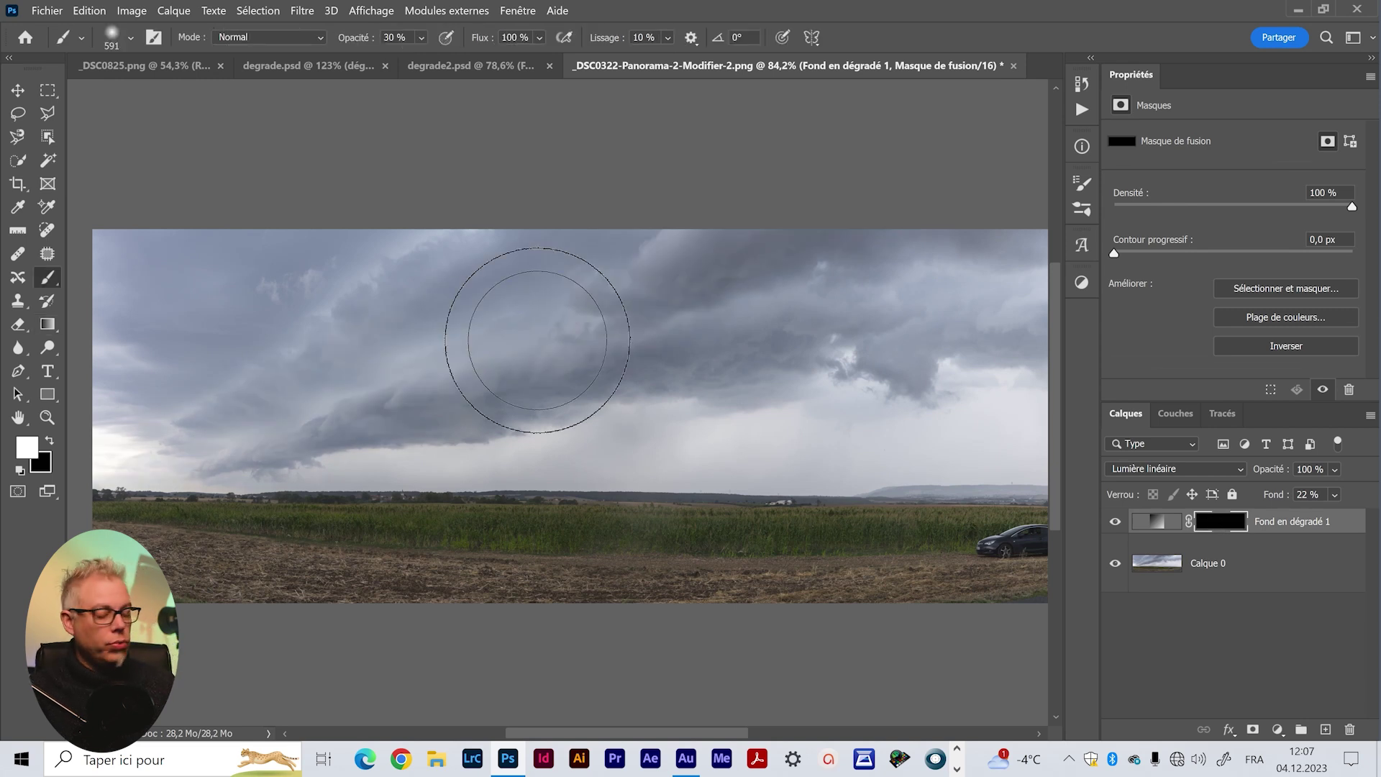
{"action": "left_click_drag", "start_coordinate": [471, 368], "coordinate": [361, 371]}
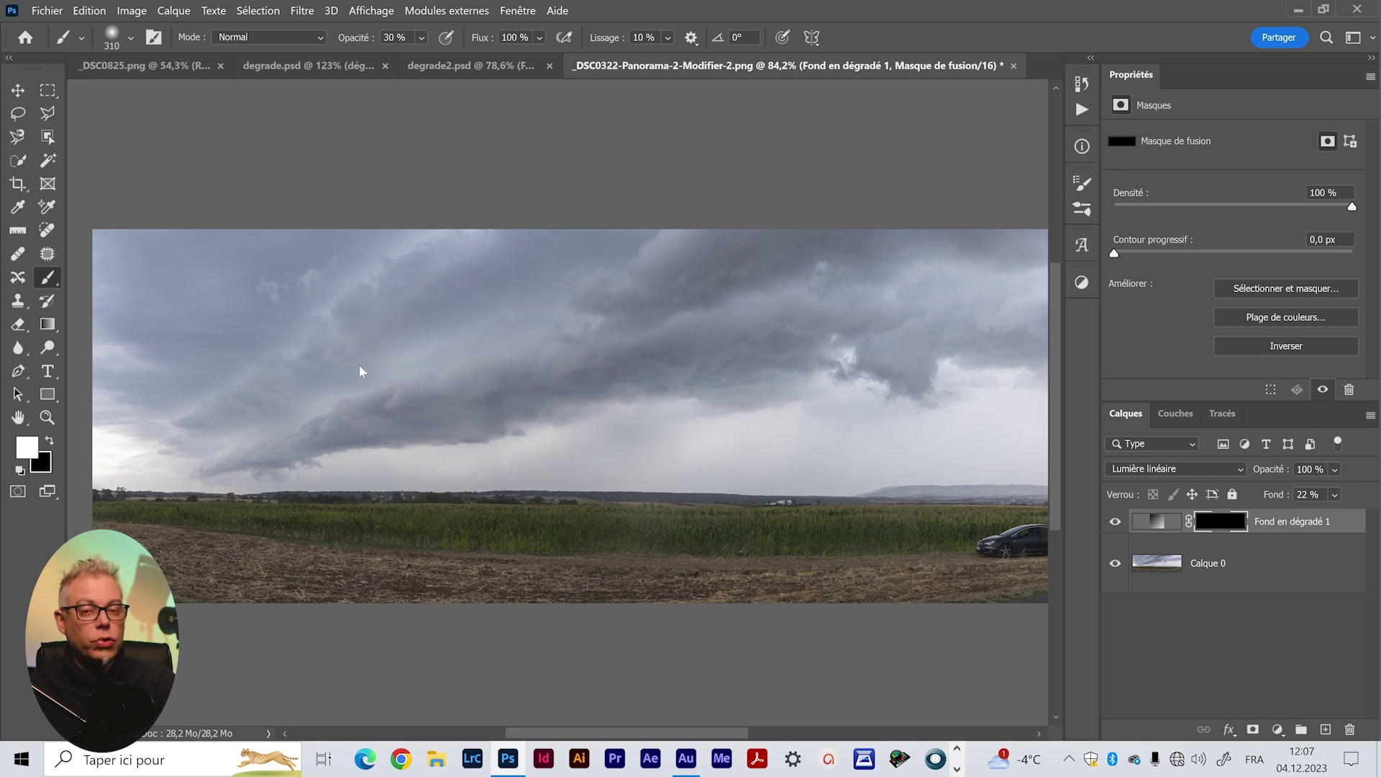
{"action": "key", "text": "5"}
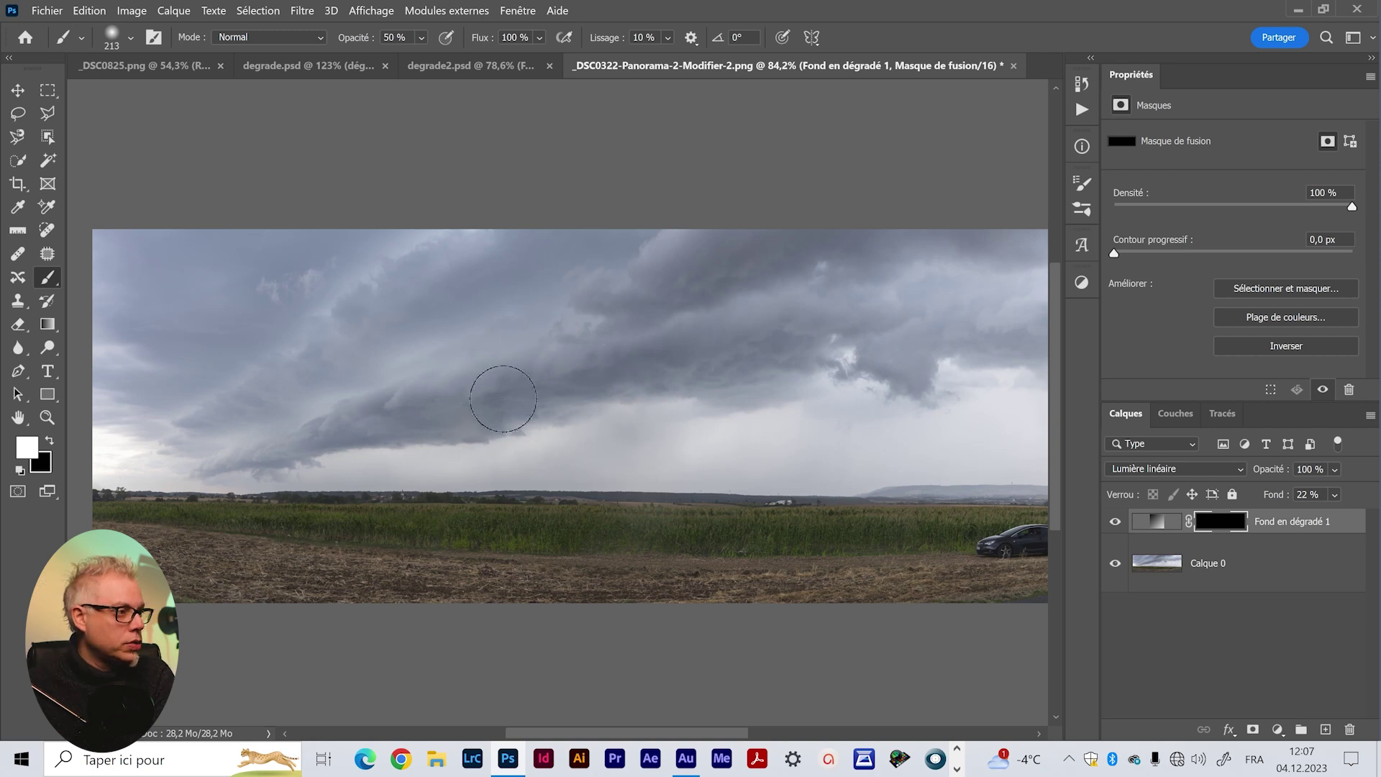
{"action": "left_click_drag", "start_coordinate": [240, 431], "coordinate": [640, 238]}
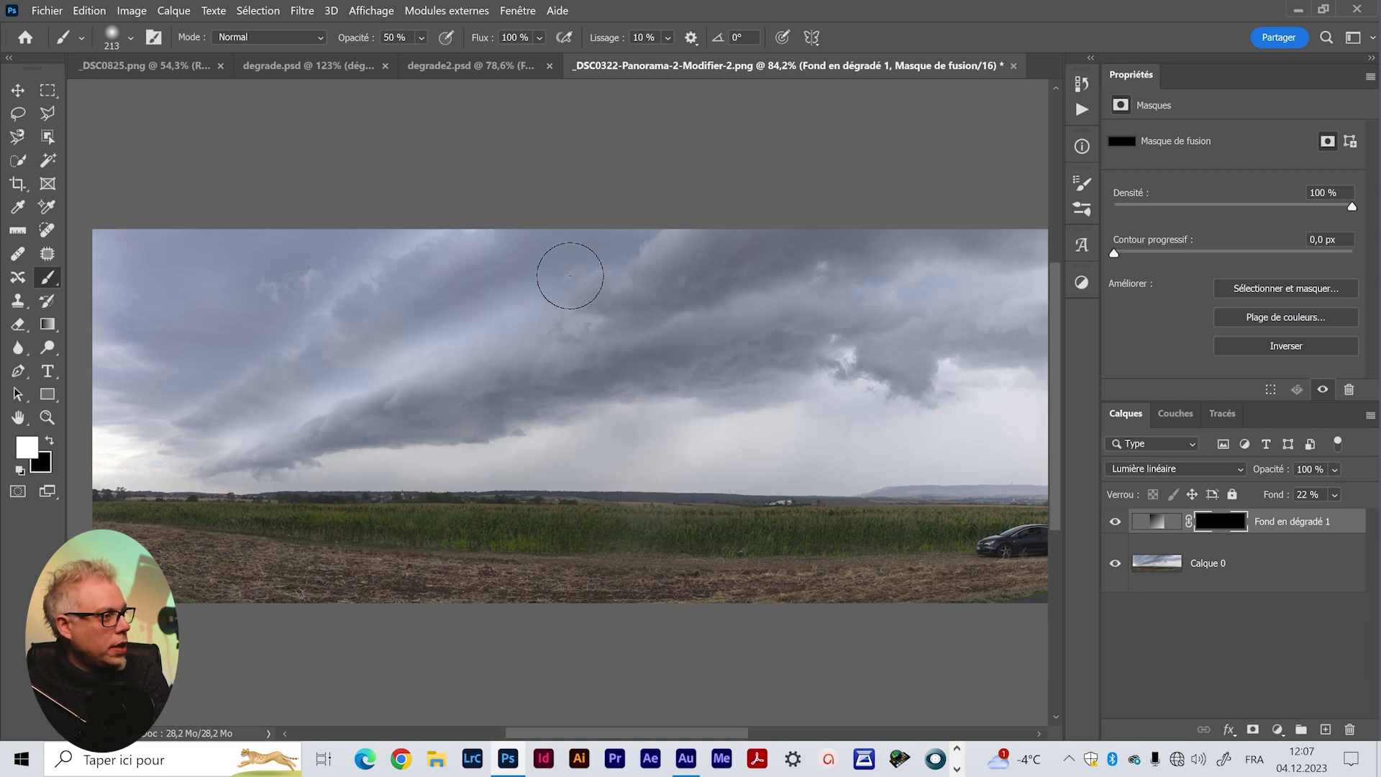
{"action": "left_click_drag", "start_coordinate": [276, 428], "coordinate": [422, 348]}
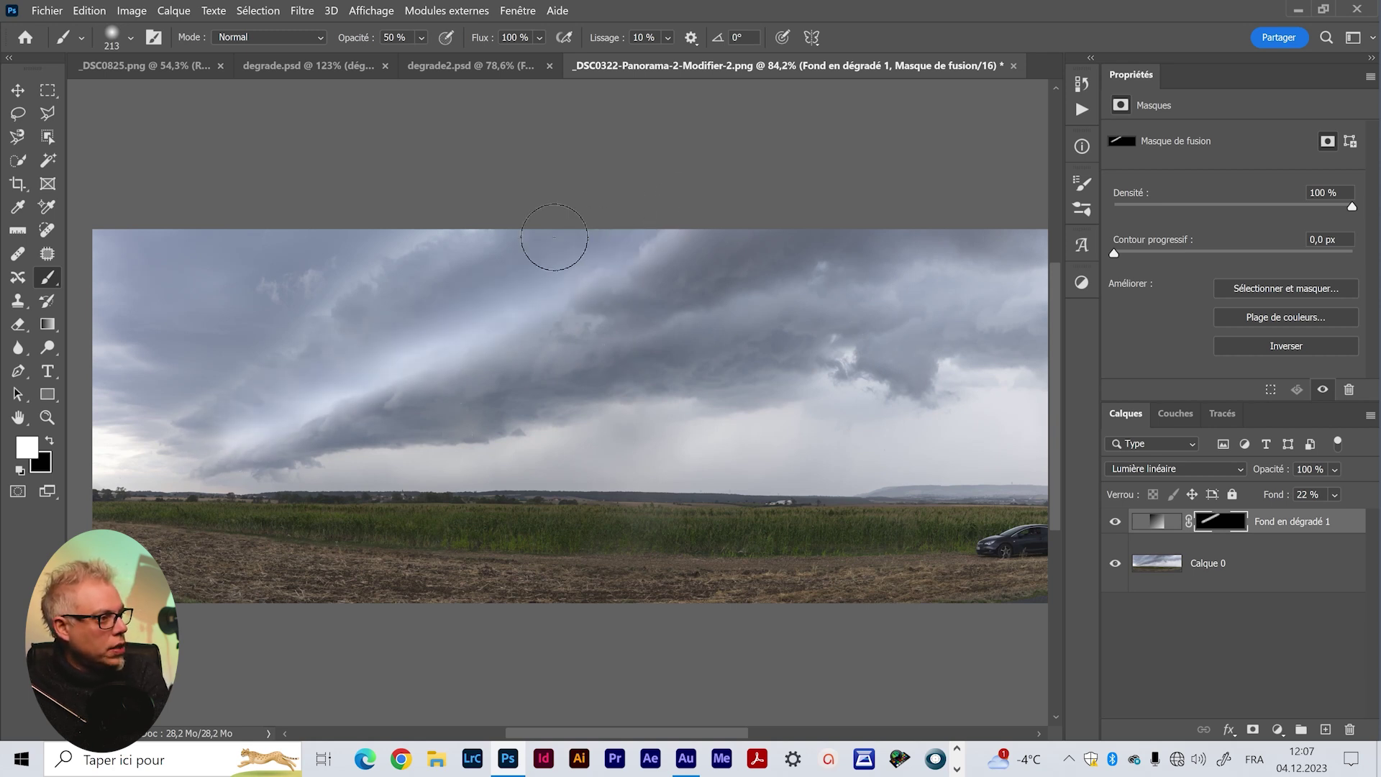
{"action": "left_click_drag", "start_coordinate": [256, 456], "coordinate": [626, 302]}
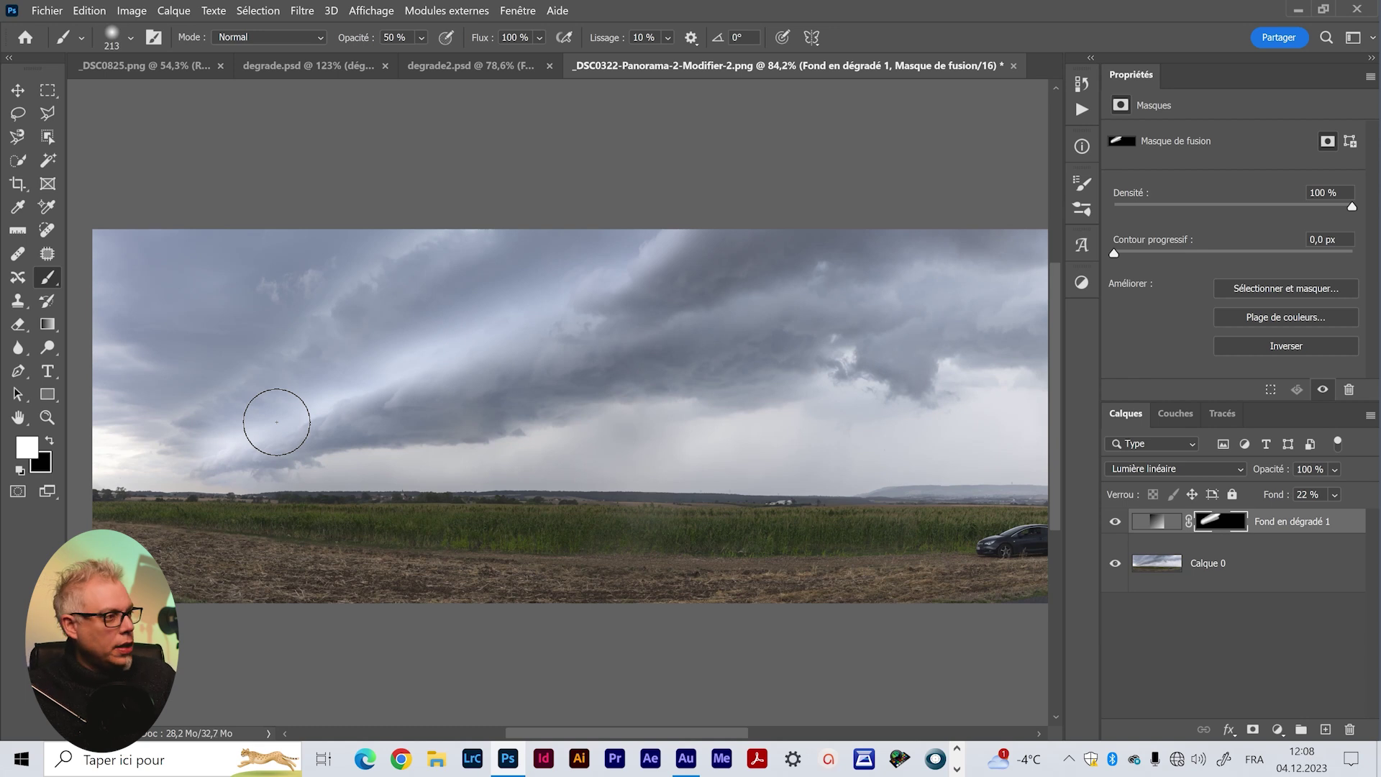
{"action": "left_click", "coordinate": [1115, 523]}
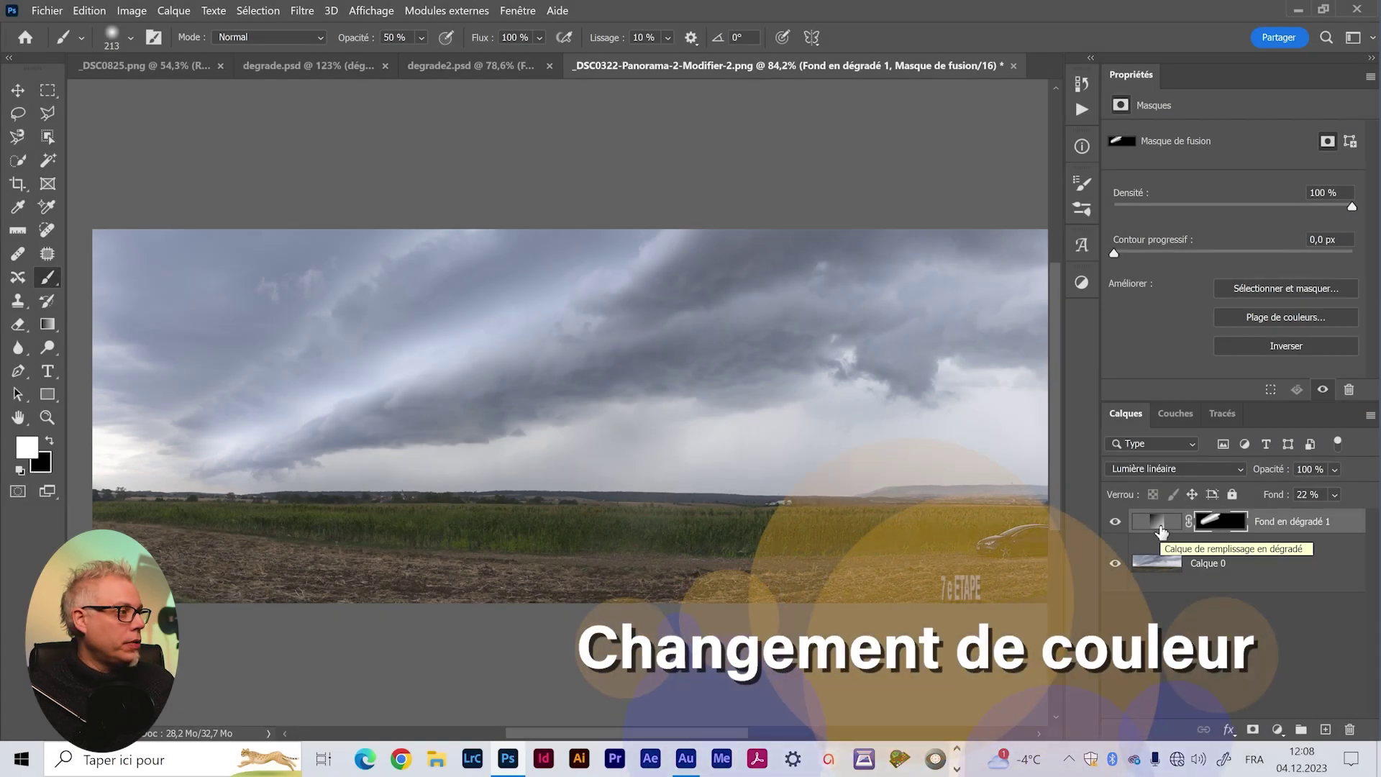
Fit the whole panorama in view and open the Fond en dégradé 1 gradient fill settings
{"action": "left_click_drag", "start_coordinate": [763, 431], "coordinate": [738, 434]}
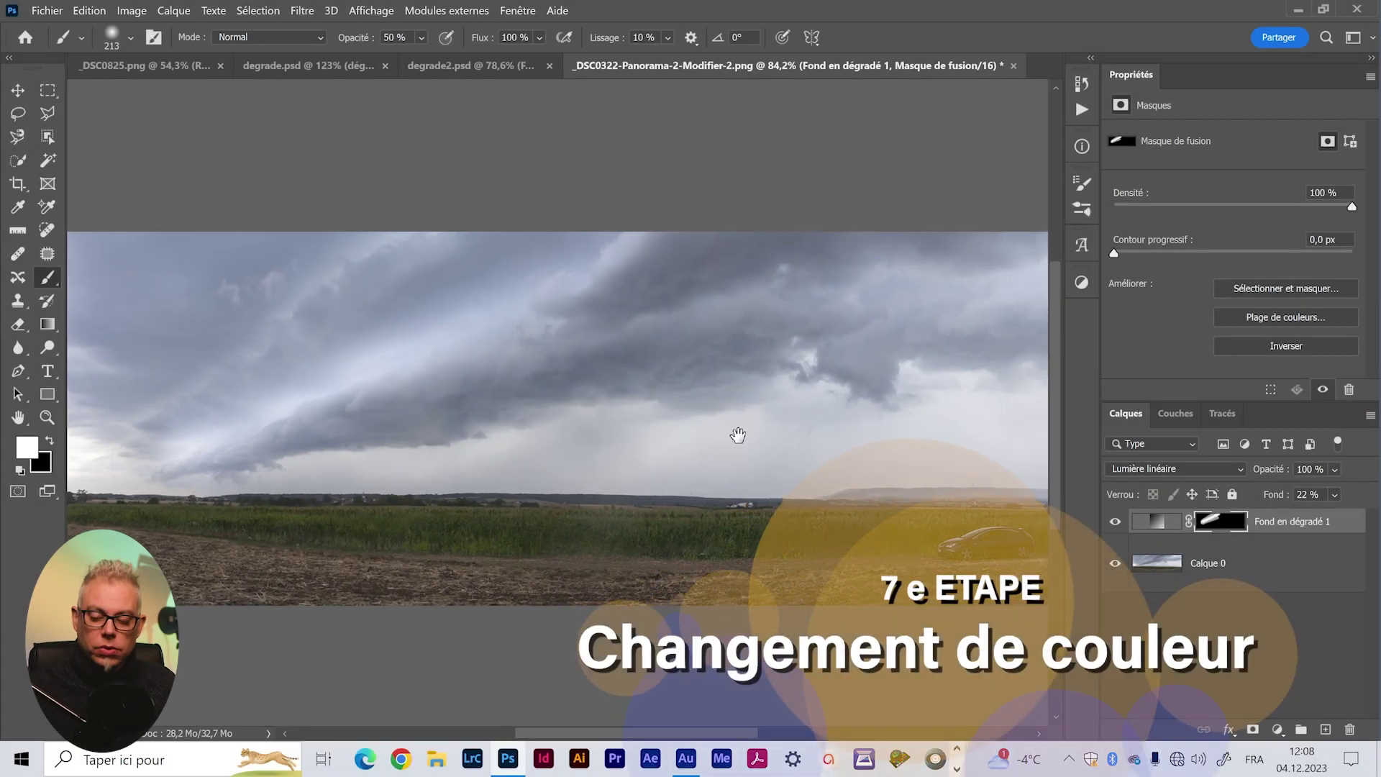
{"action": "left_click", "coordinate": [738, 434], "text": "alt"}
{"action": "mouse_move", "coordinate": [738, 440]}
{"action": "left_mouse_down"}
{"action": "mouse_move", "coordinate": [616, 441]}
{"action": "mouse_move", "coordinate": [628, 434]}
{"action": "left_mouse_up"}
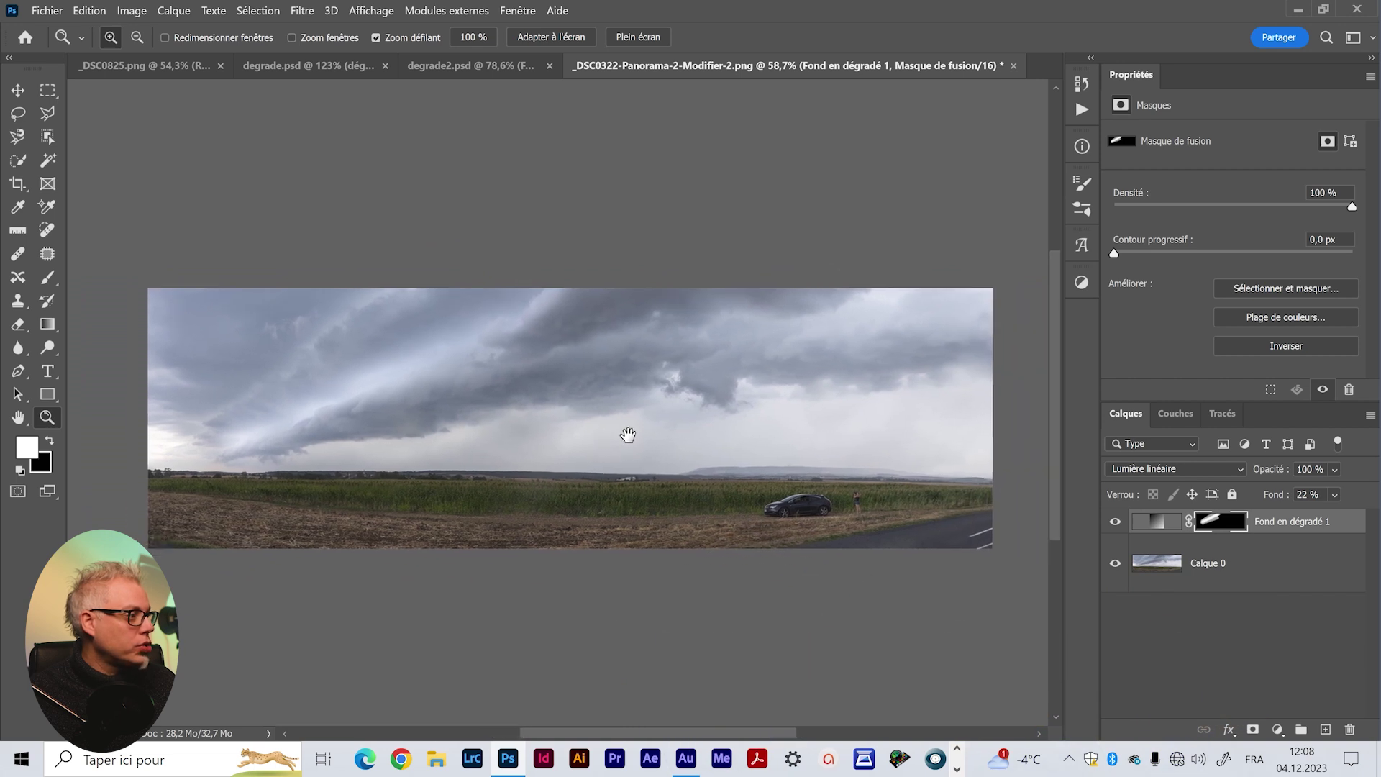
{"action": "double_click", "coordinate": [1156, 522]}
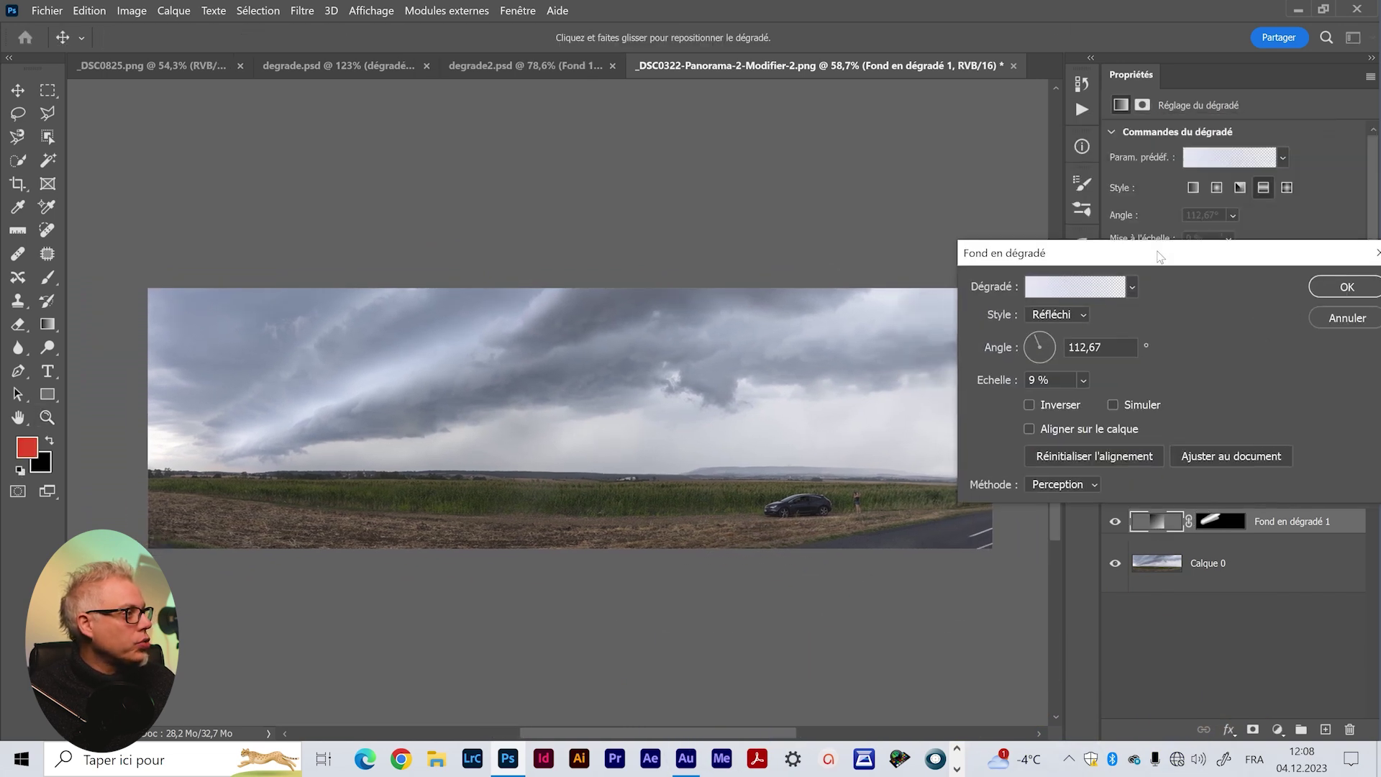
{"action": "left_click_drag", "start_coordinate": [1099, 130], "coordinate": [1079, 308]}
Change the gradient's starting colour stop to a pale blue-grey tone
{"action": "left_click", "coordinate": [957, 337]}
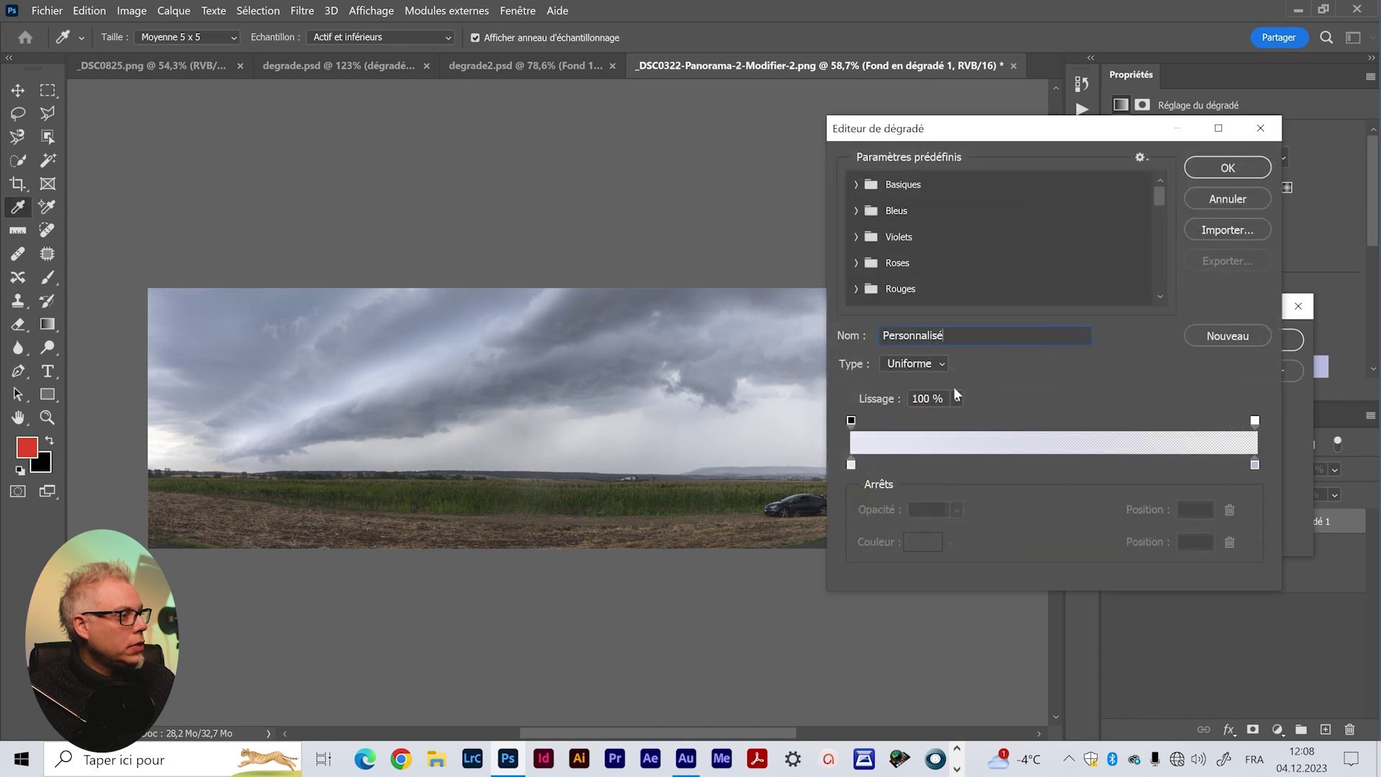
{"action": "left_click", "coordinate": [851, 463]}
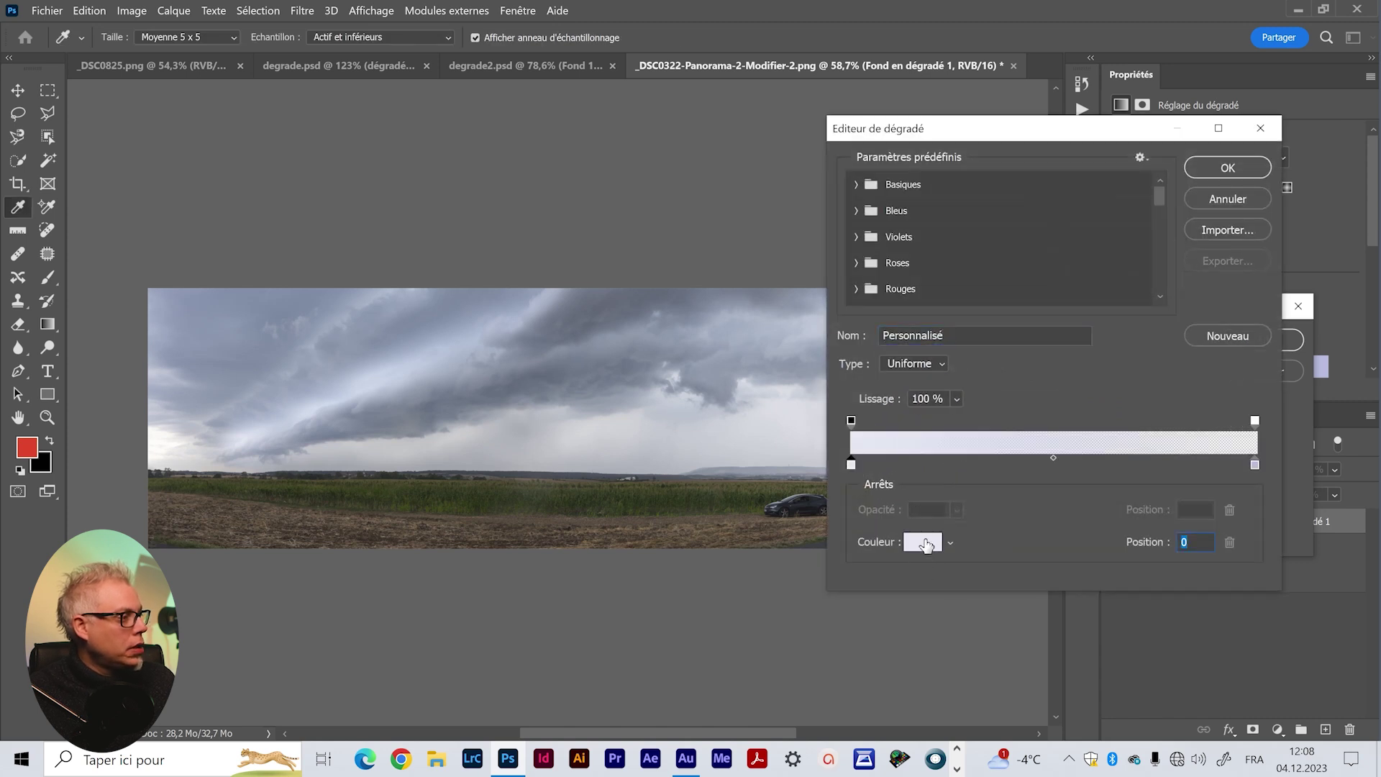
{"action": "left_click", "coordinate": [928, 545]}
{"action": "left_click_drag", "start_coordinate": [985, 457], "coordinate": [926, 453]}
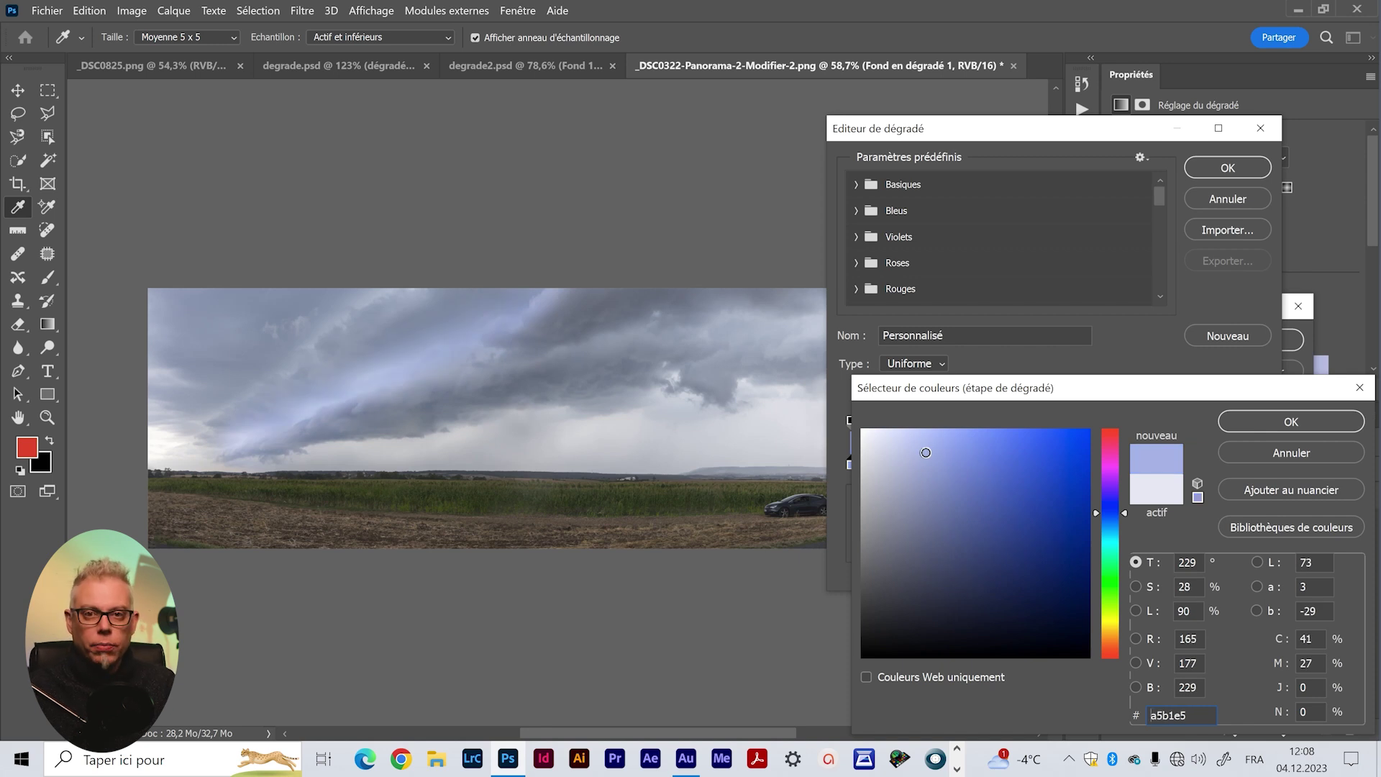
{"action": "left_click_drag", "start_coordinate": [925, 452], "coordinate": [920, 458]}
{"action": "left_click", "coordinate": [1114, 505]}
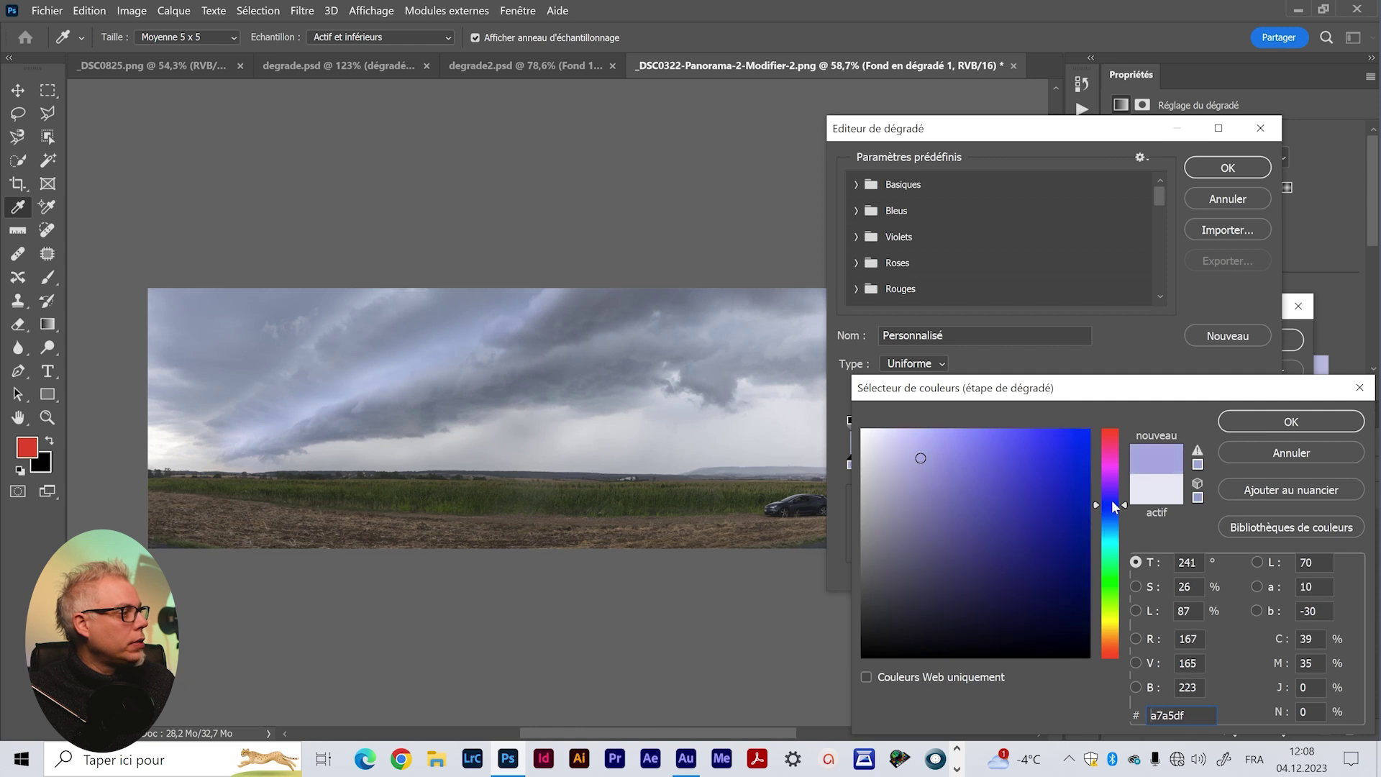
{"action": "left_click_drag", "start_coordinate": [1113, 506], "coordinate": [1113, 443]}
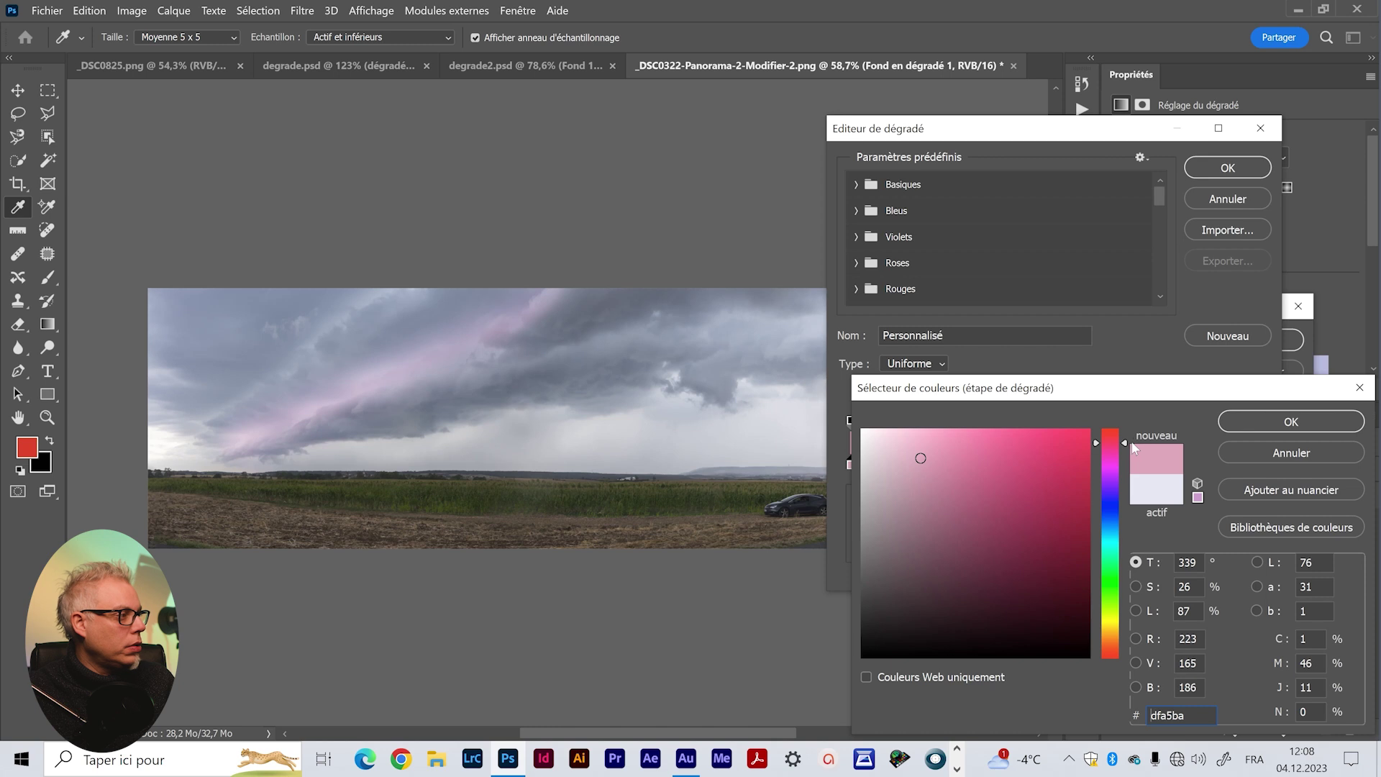
{"action": "left_click_drag", "start_coordinate": [1126, 445], "coordinate": [1129, 512]}
{"action": "left_click", "coordinate": [894, 453]}
{"action": "left_click_drag", "start_coordinate": [894, 452], "coordinate": [877, 444]}
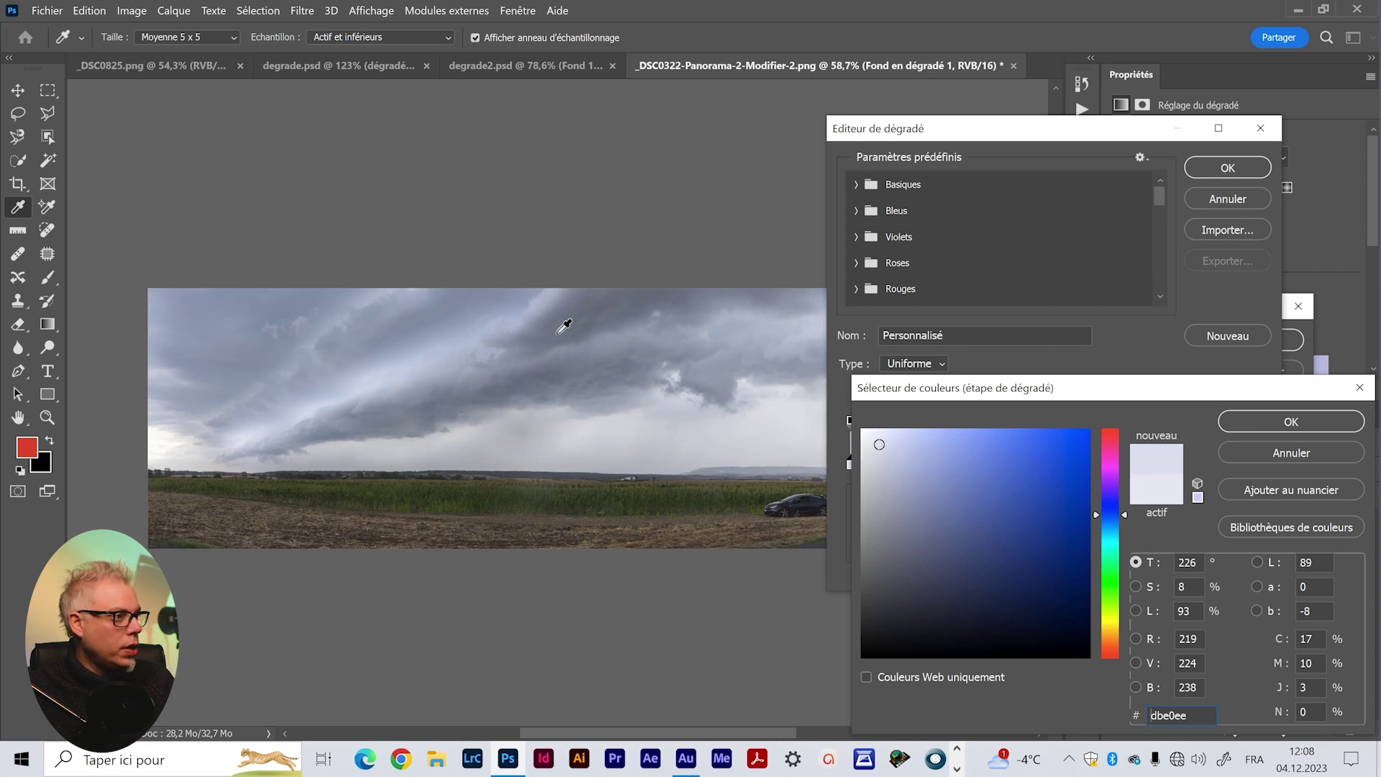
{"action": "key", "text": "Return"}
{"action": "key", "text": "Return"}
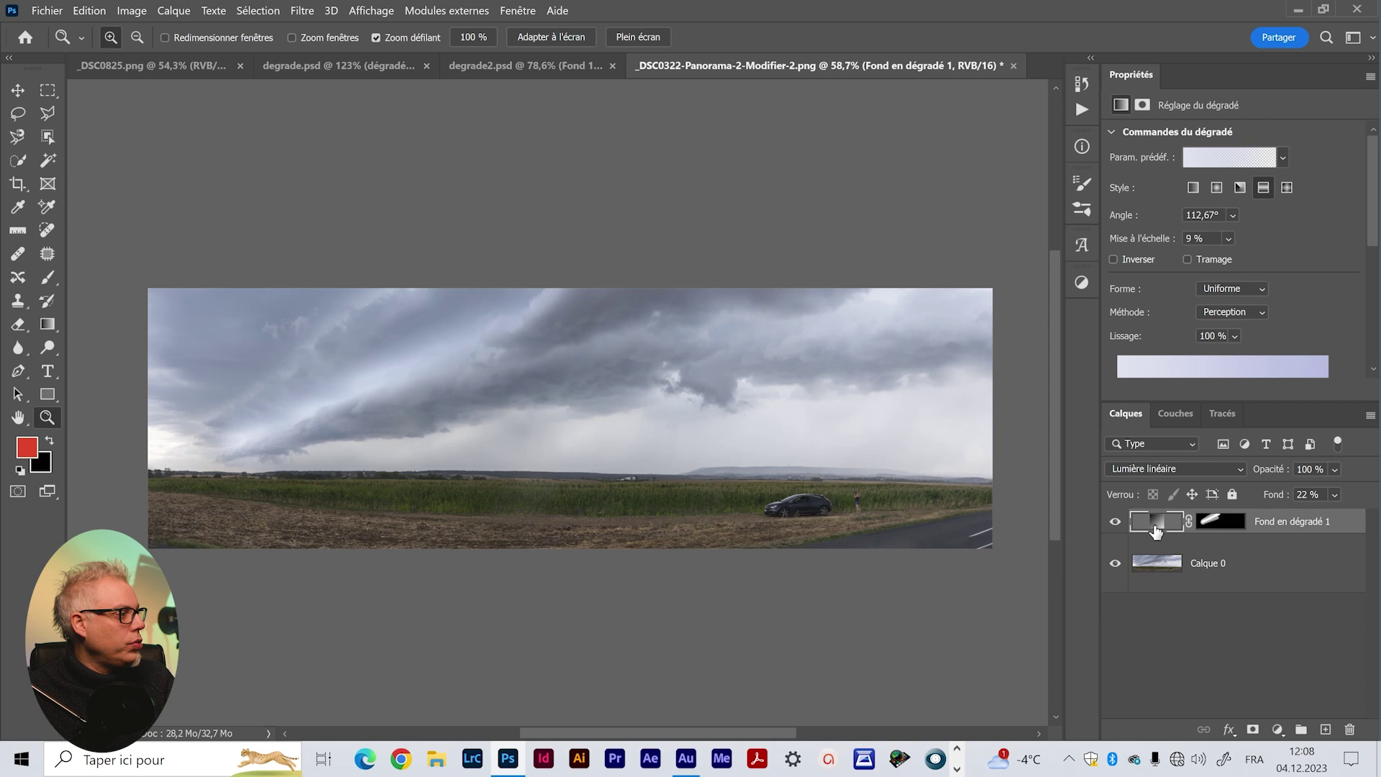
Check the gradient's on-canvas controls, then deselect the gradient layer
{"action": "left_click", "coordinate": [49, 327]}
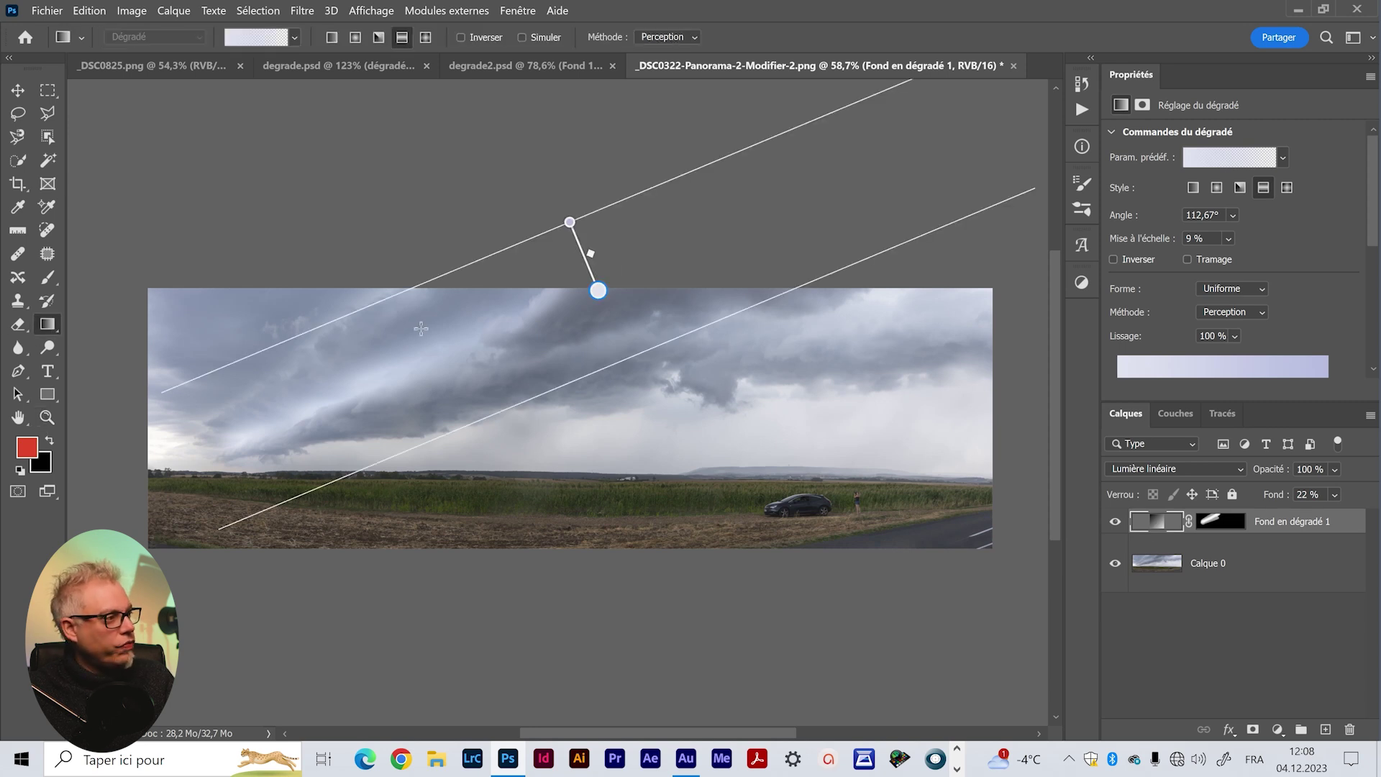
{"action": "scroll", "coordinate": [1165, 363], "scroll_direction": "down", "scroll_amount": 2}
{"action": "scroll", "coordinate": [1166, 363], "scroll_direction": "down", "scroll_amount": 3}
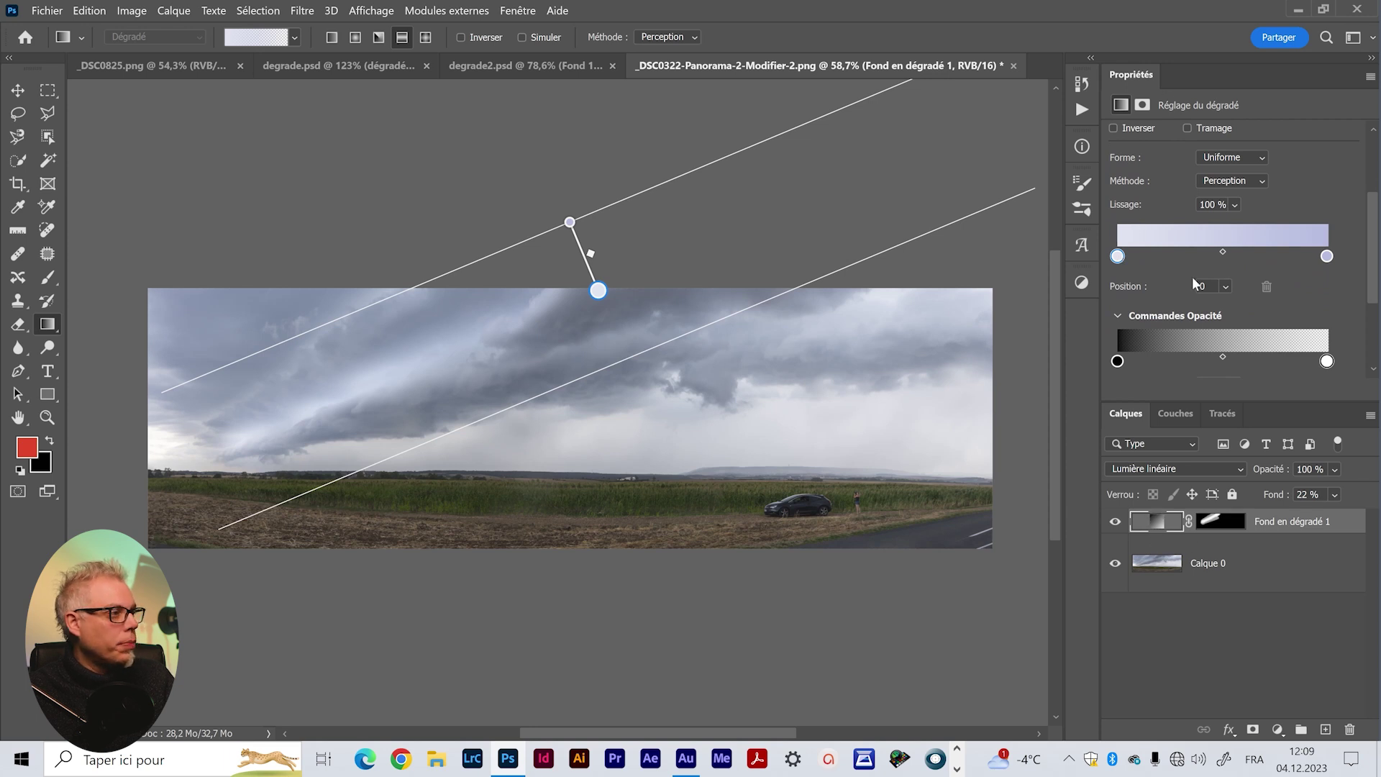
{"action": "left_click", "coordinate": [1214, 625]}
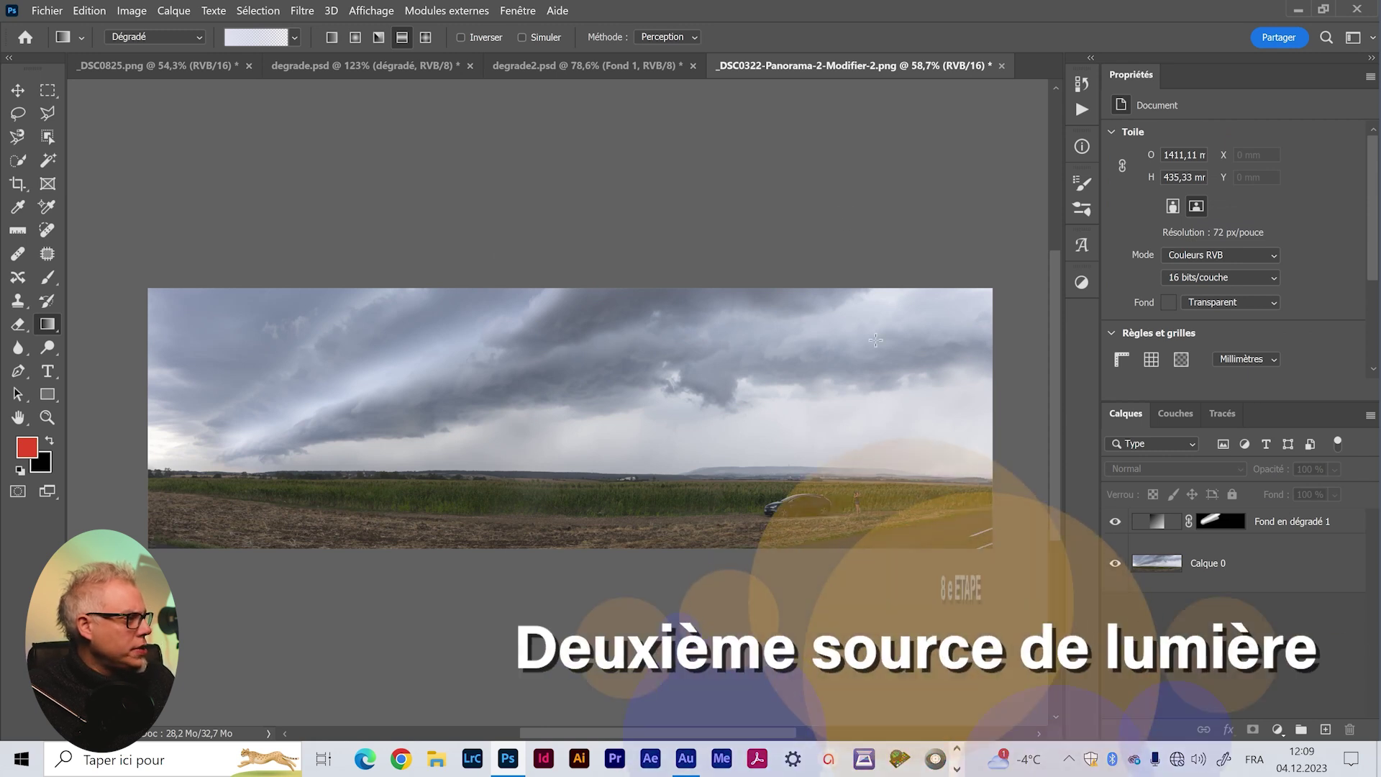
Add a reflected gradient fill layer above Calque 0 at 1% scale, angled about 112°
{"action": "left_click", "coordinate": [1237, 563]}
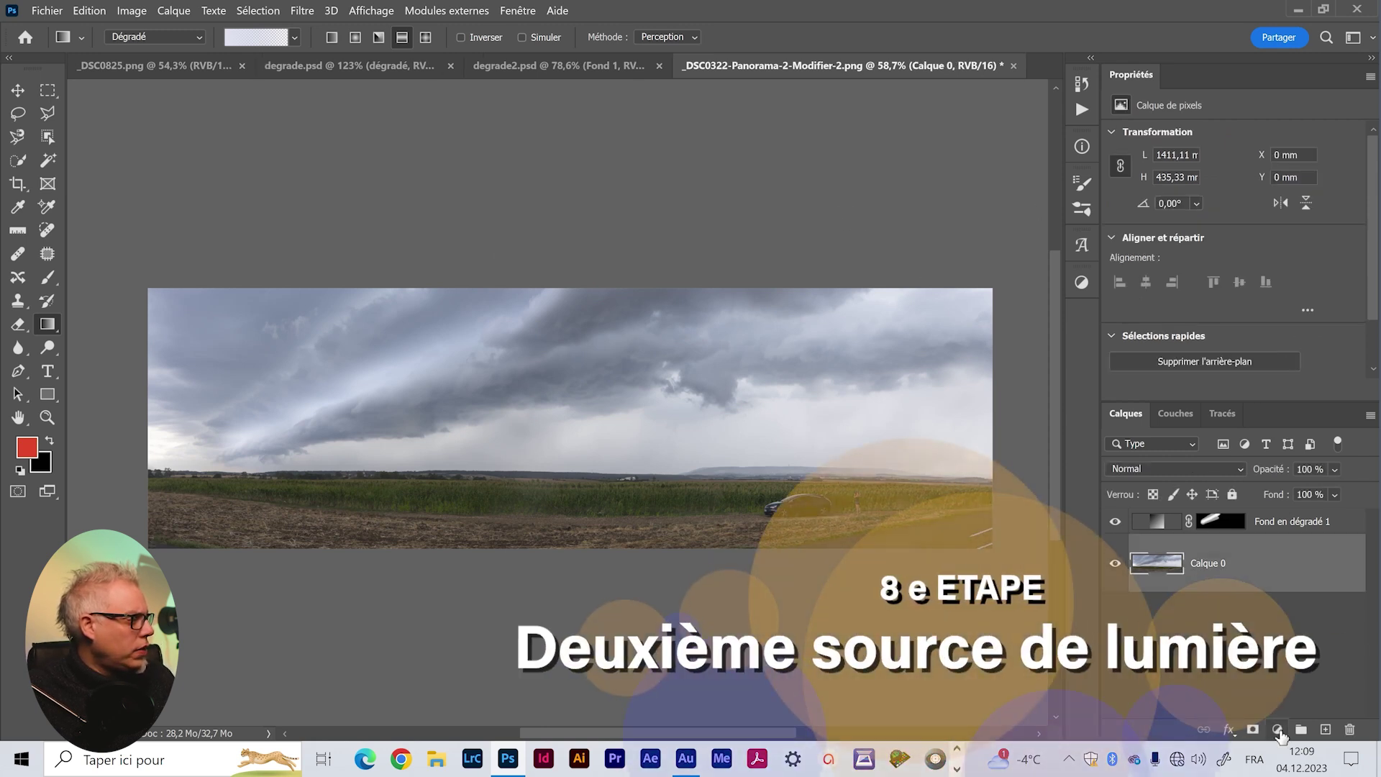
{"action": "left_click", "coordinate": [1278, 729]}
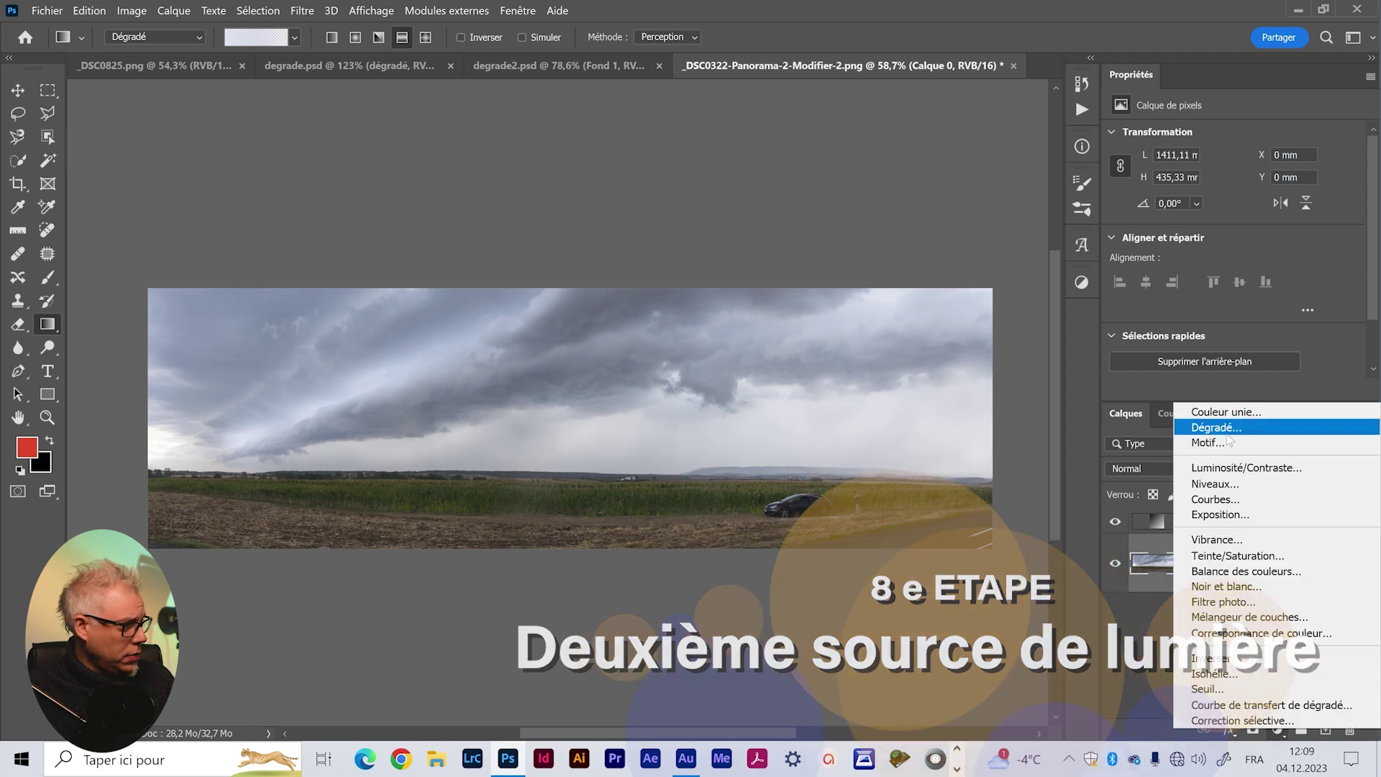
{"action": "left_click", "coordinate": [1220, 430]}
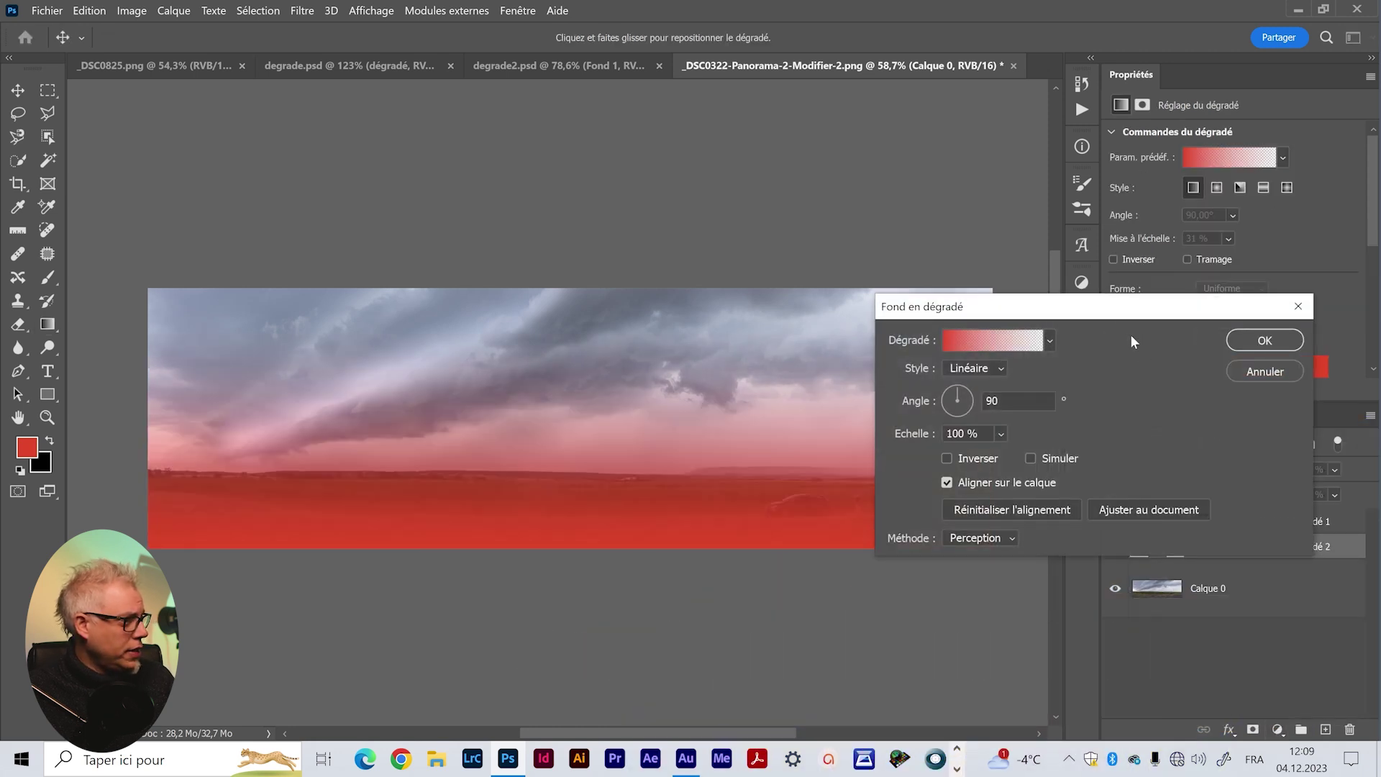
{"action": "left_click_drag", "start_coordinate": [1122, 306], "coordinate": [883, 451]}
{"action": "left_click", "coordinate": [735, 512]}
{"action": "left_click", "coordinate": [730, 573]}
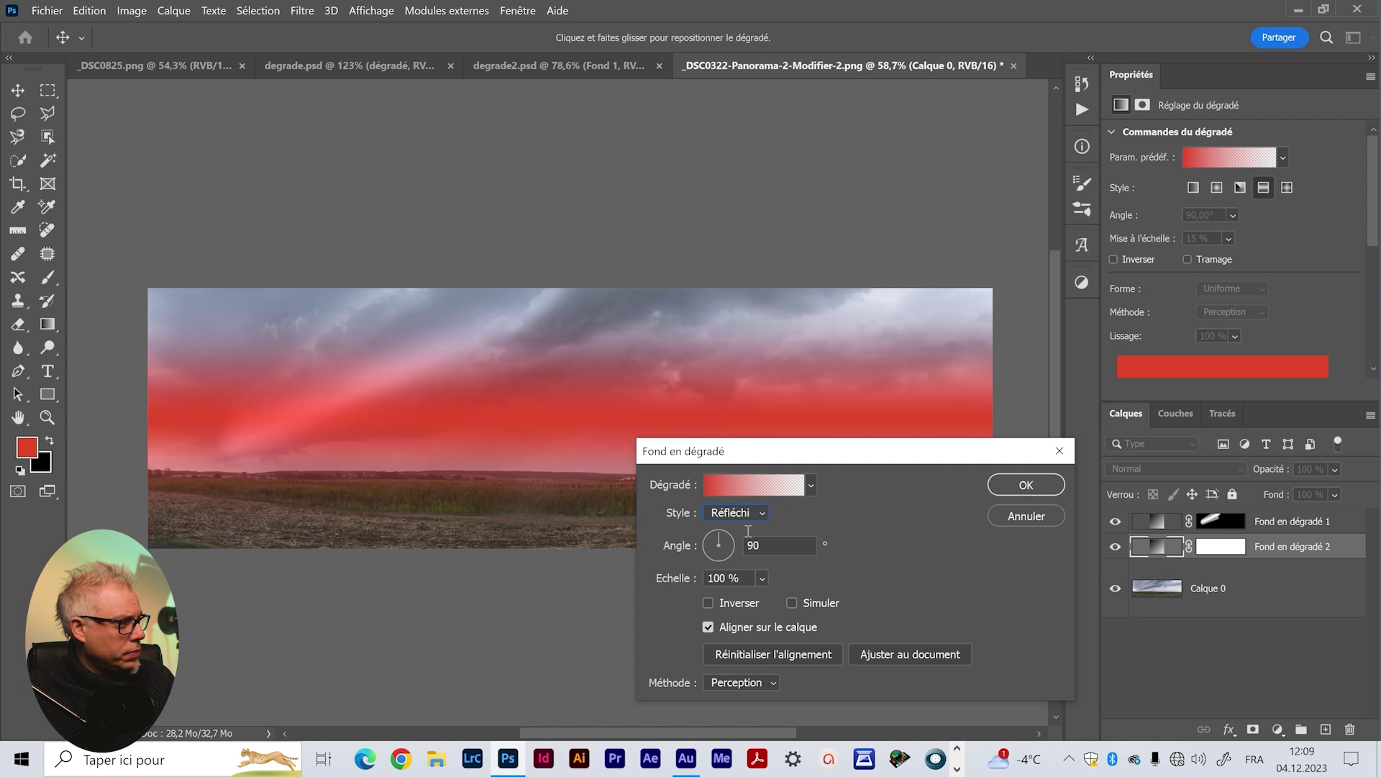
{"action": "left_click_drag", "start_coordinate": [748, 456], "coordinate": [907, 429]}
{"action": "left_click_drag", "start_coordinate": [920, 550], "coordinate": [910, 575]}
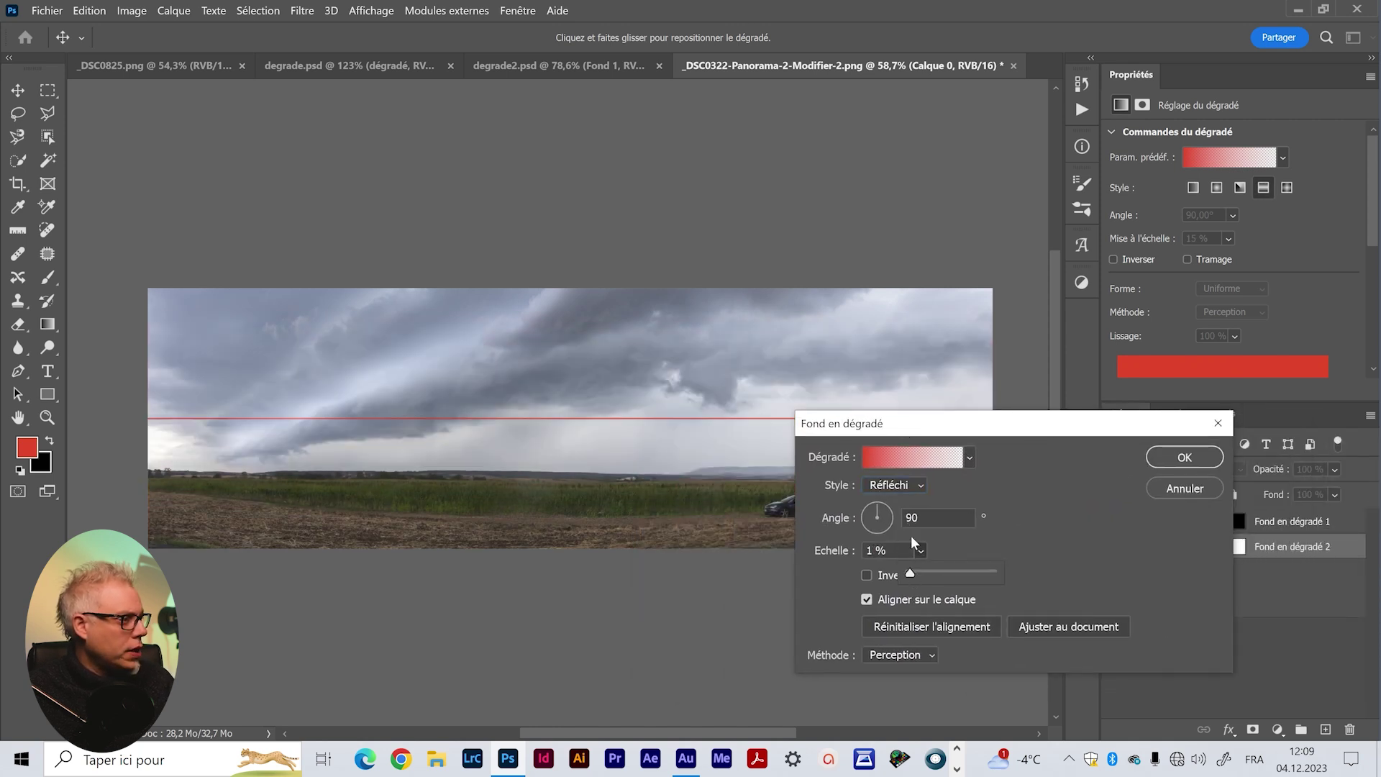
{"action": "left_click_drag", "start_coordinate": [886, 525], "coordinate": [872, 512]}
{"action": "left_click", "coordinate": [872, 512]}
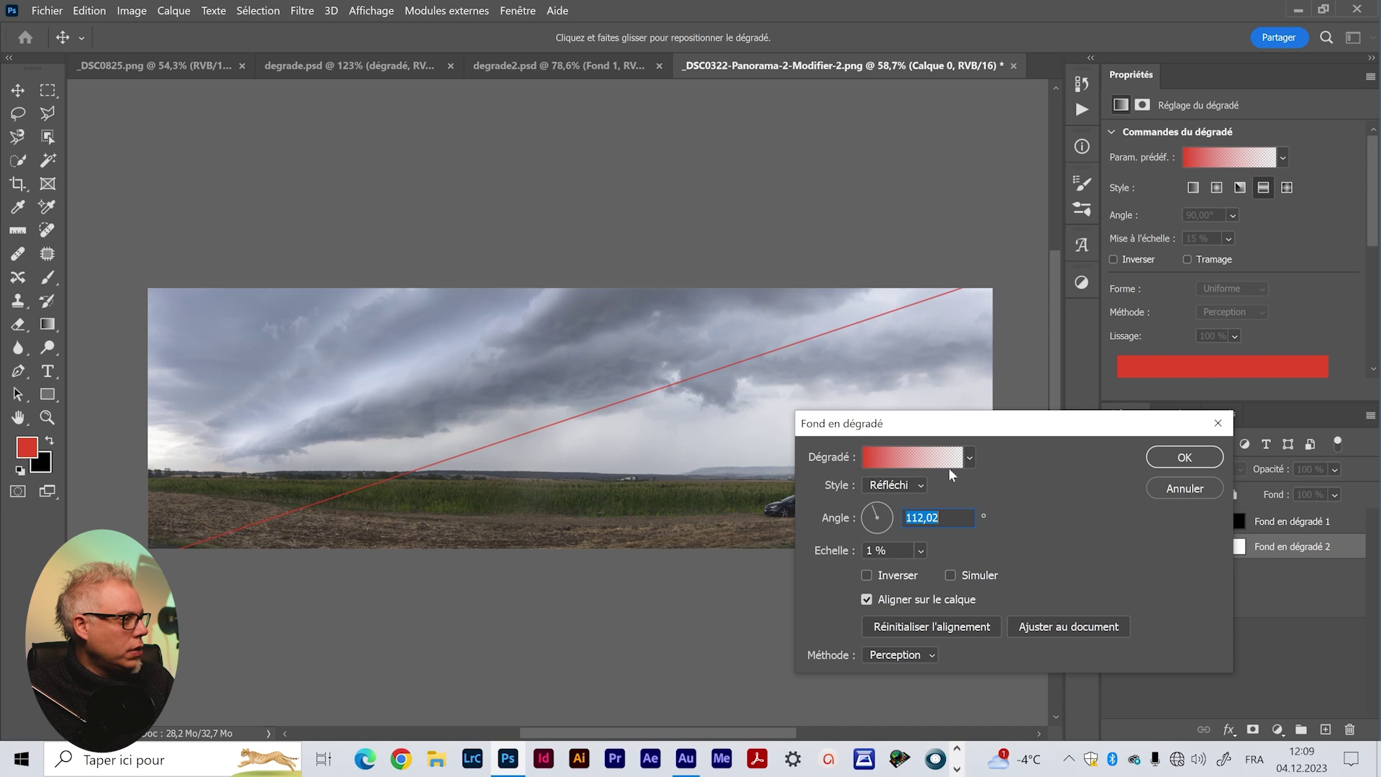
Set the gradient's red starting stop to a light grey sampled from the sky
{"action": "left_click", "coordinate": [923, 461]}
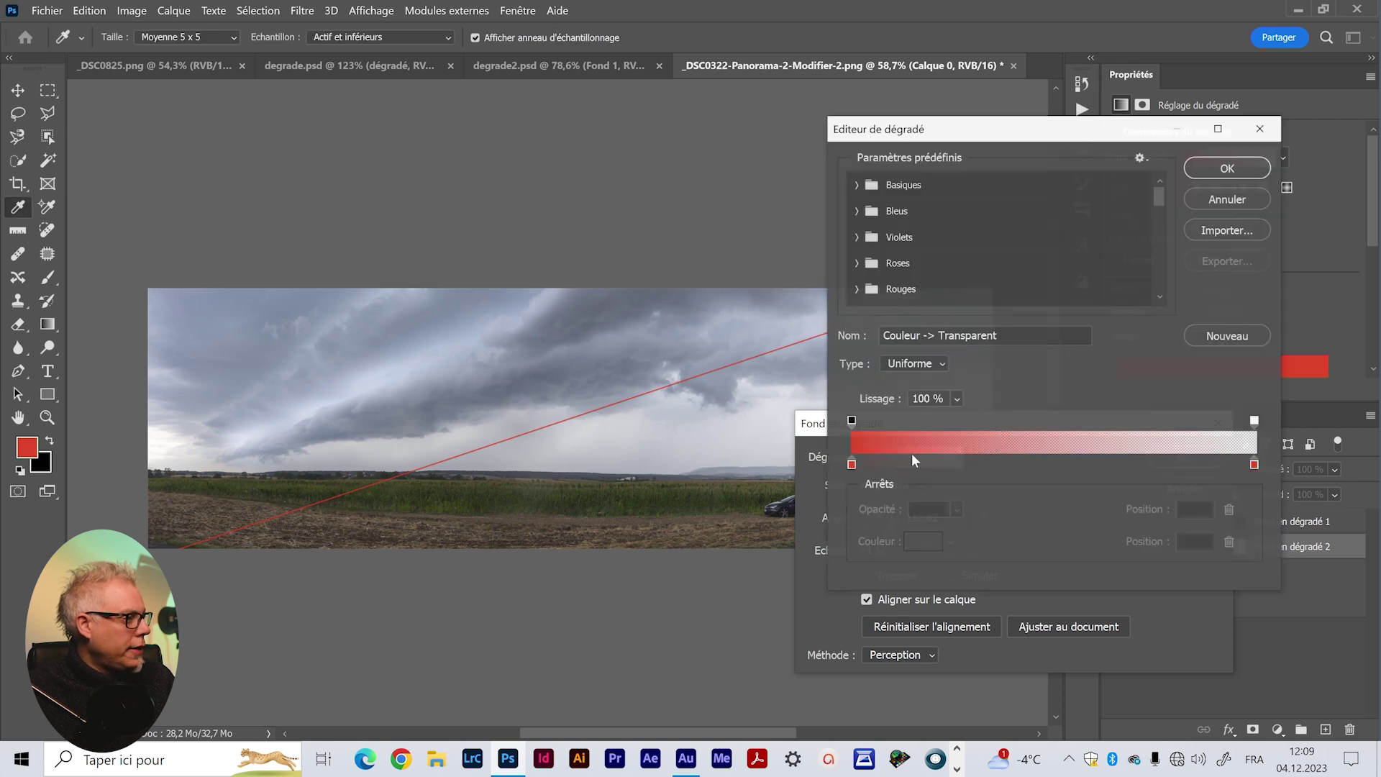
{"action": "left_click", "coordinate": [851, 464]}
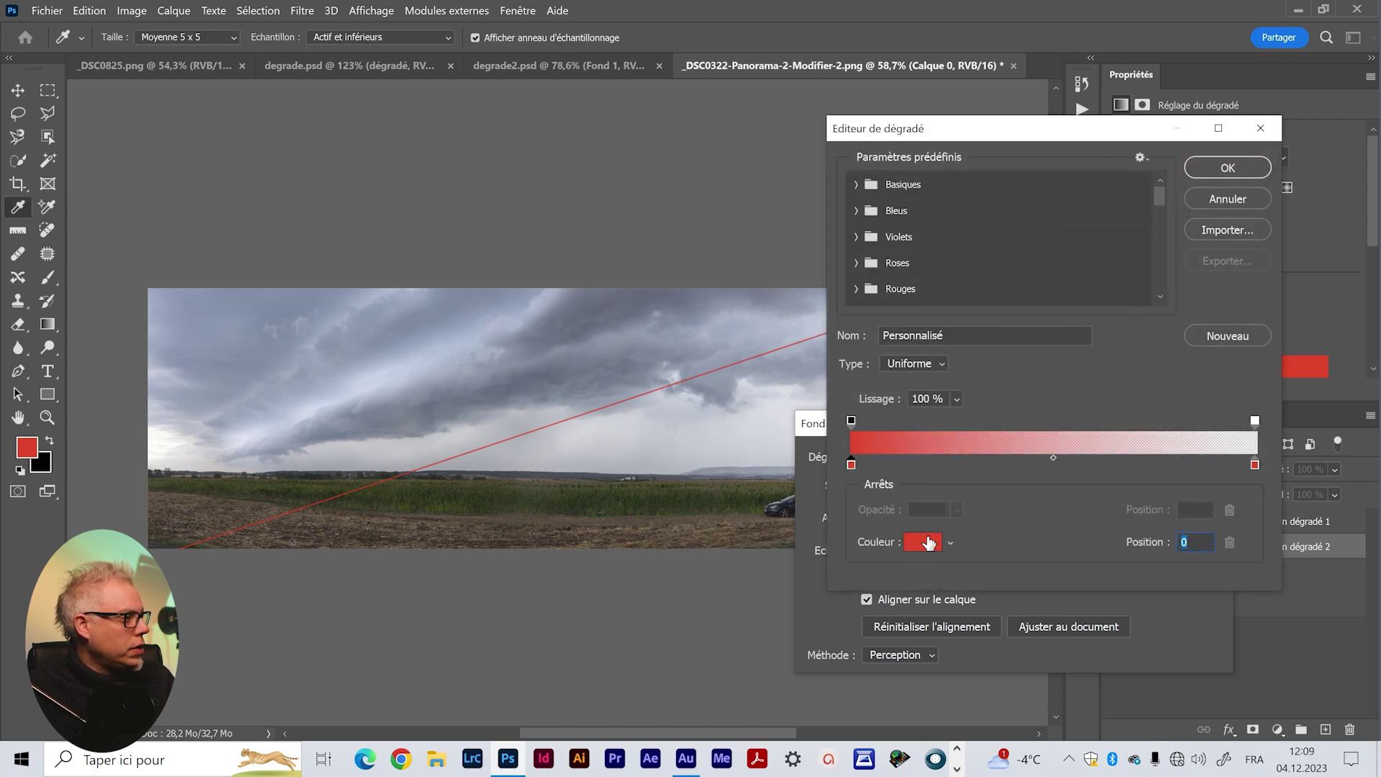
{"action": "left_click", "coordinate": [923, 542]}
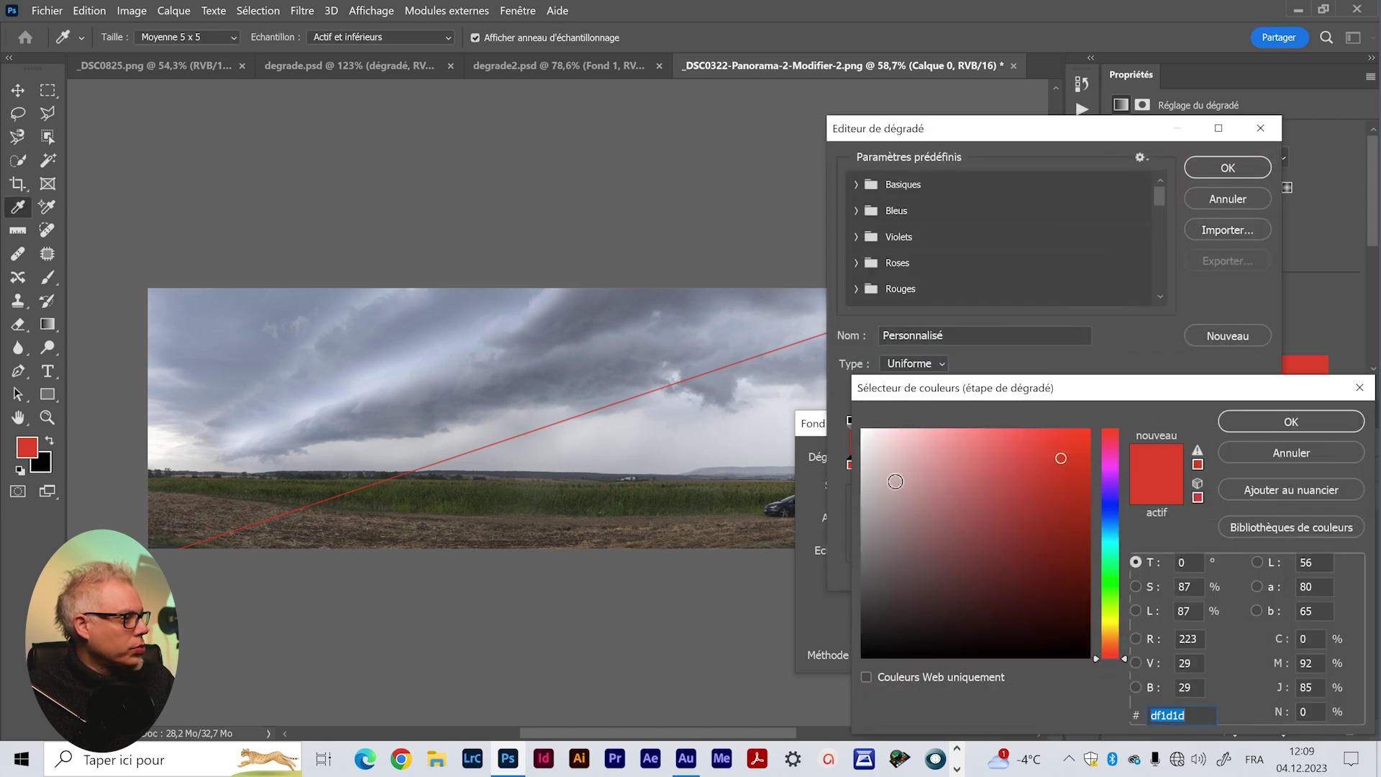
{"action": "left_click", "coordinate": [794, 349]}
{"action": "left_click", "coordinate": [868, 446]}
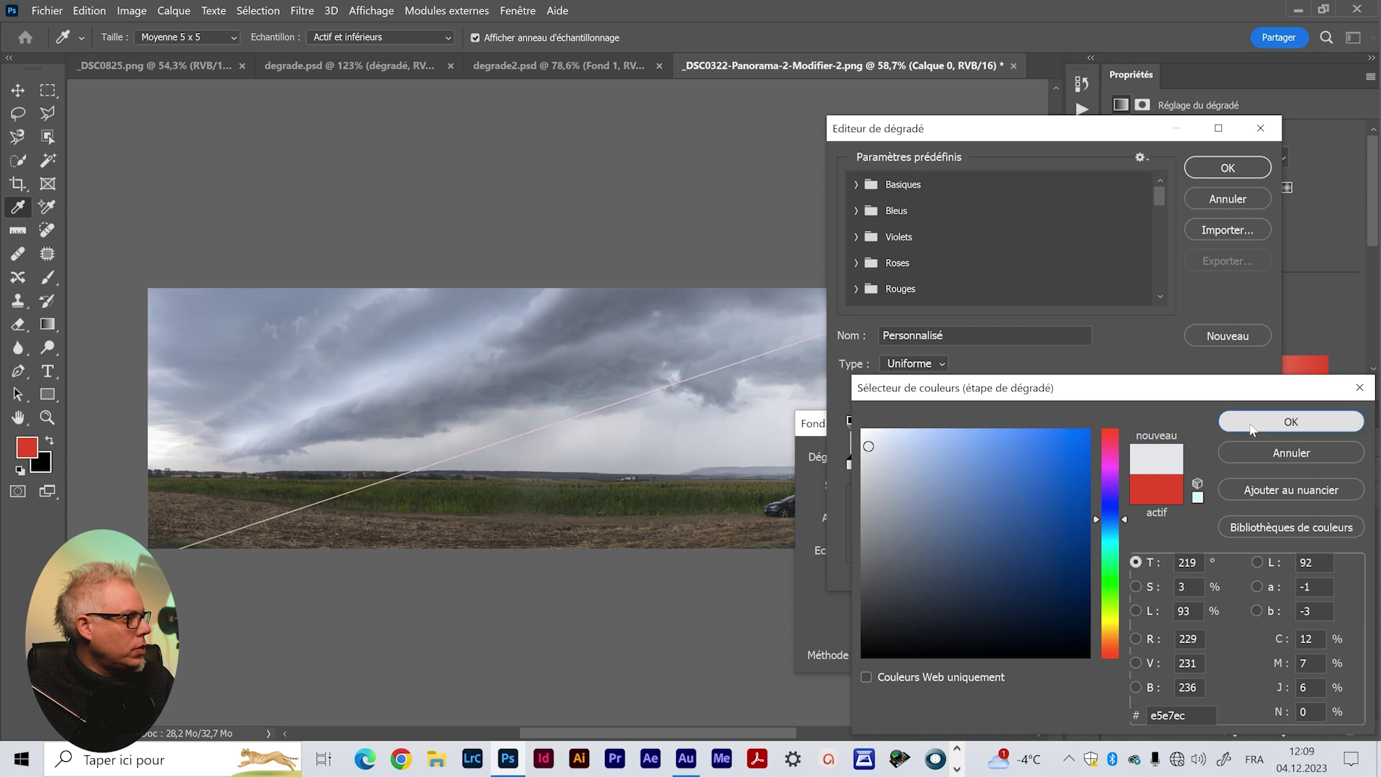
{"action": "left_click", "coordinate": [1245, 423]}
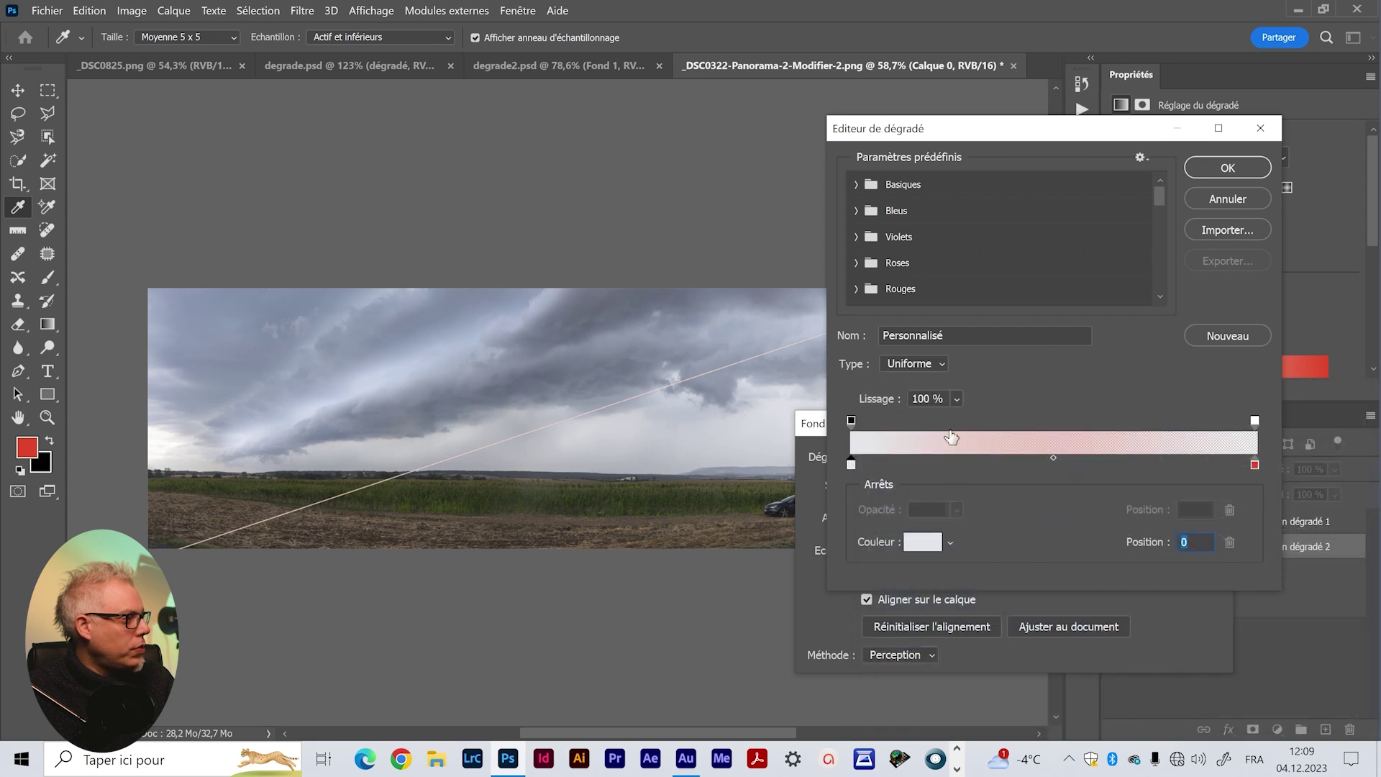
Set the right-hand stop to pale lavender-white #e8e9f9 and accept the gradient
{"action": "left_click", "coordinate": [1255, 464]}
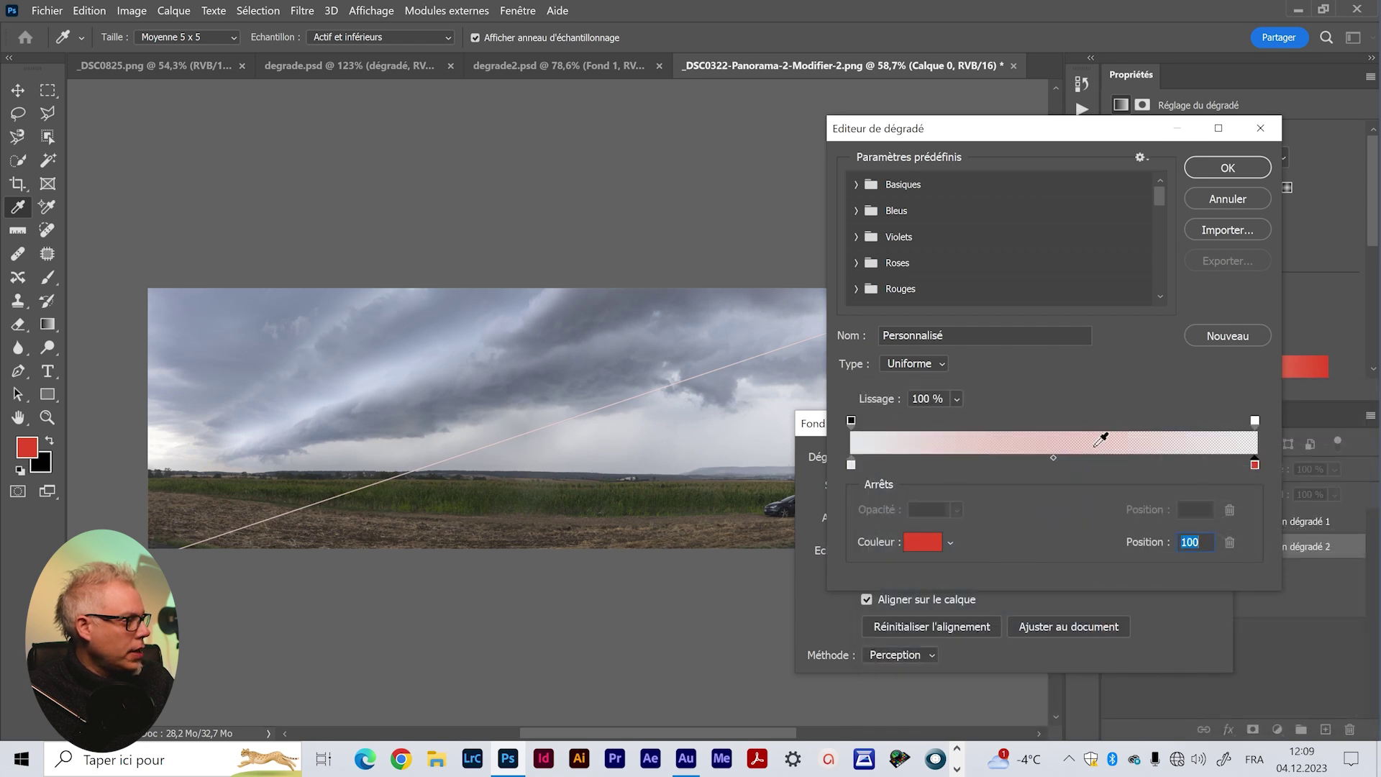
{"action": "left_click", "coordinate": [934, 549]}
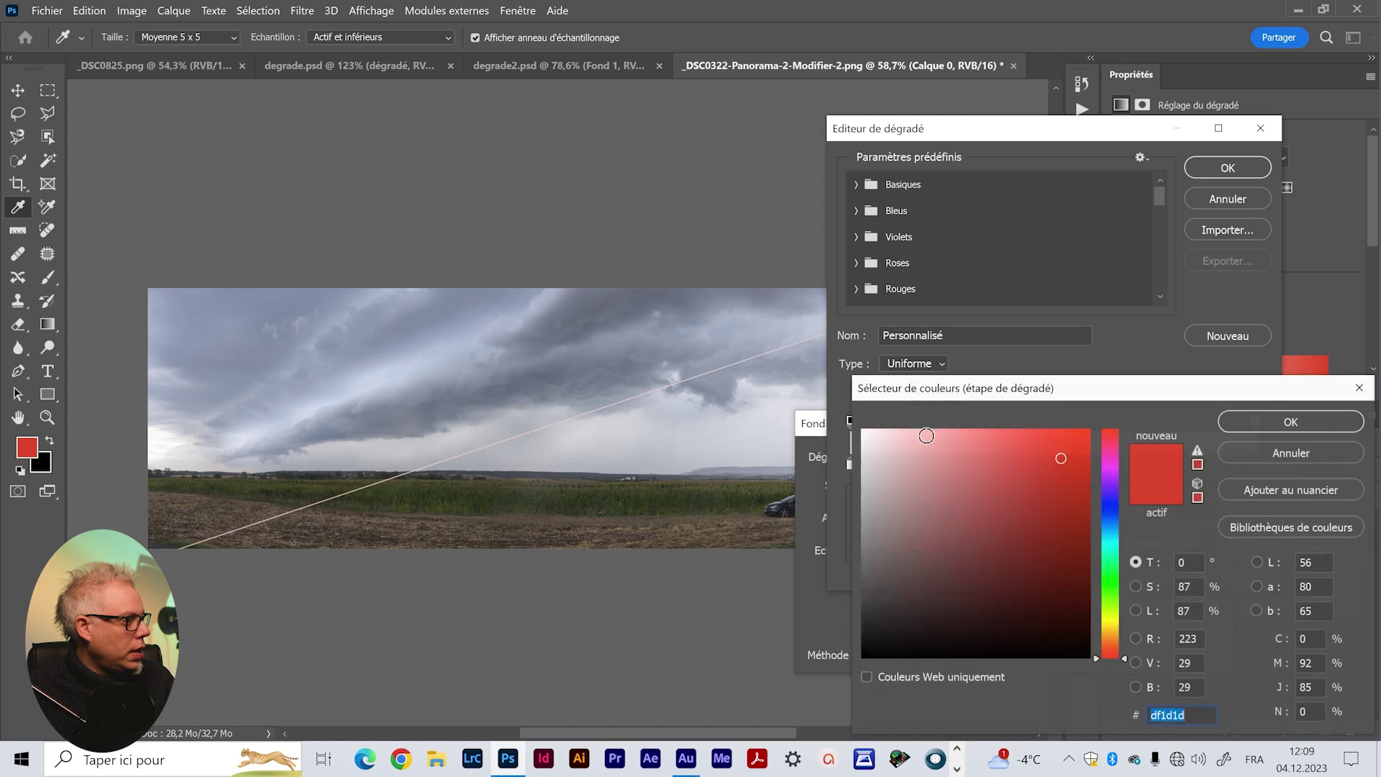
{"action": "left_click", "coordinate": [1113, 511]}
{"action": "left_click_drag", "start_coordinate": [1113, 510], "coordinate": [1113, 508]}
{"action": "left_click_drag", "start_coordinate": [893, 449], "coordinate": [873, 435]}
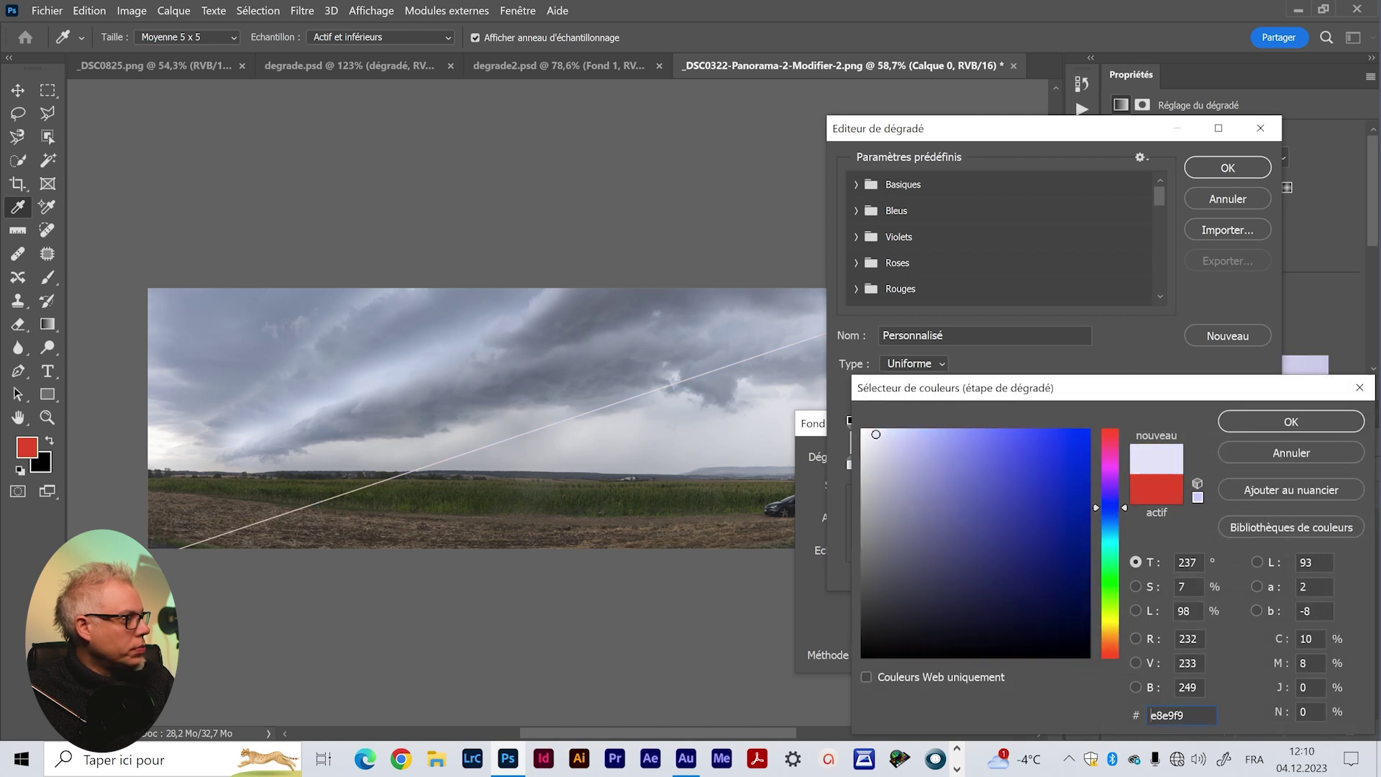
{"action": "left_click", "coordinate": [1291, 421]}
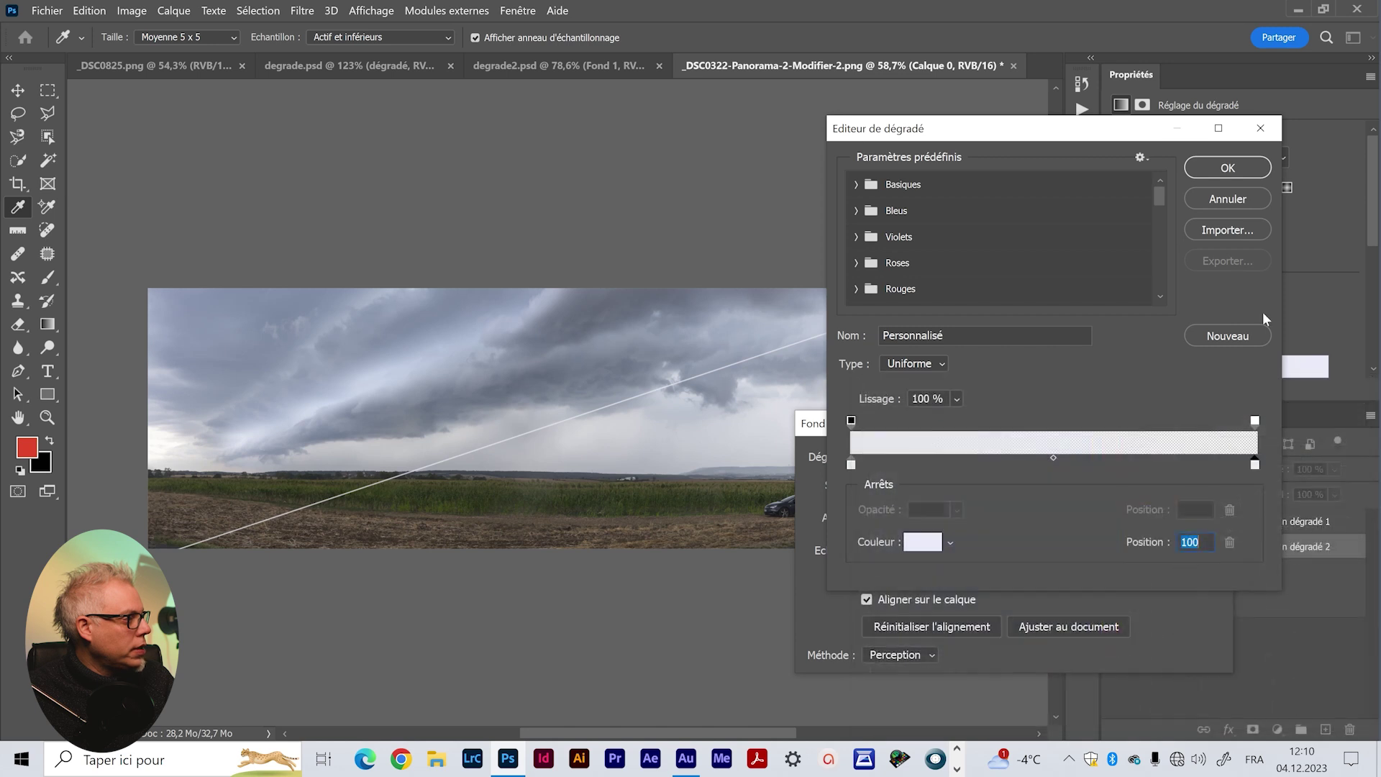
{"action": "left_click", "coordinate": [1228, 169]}
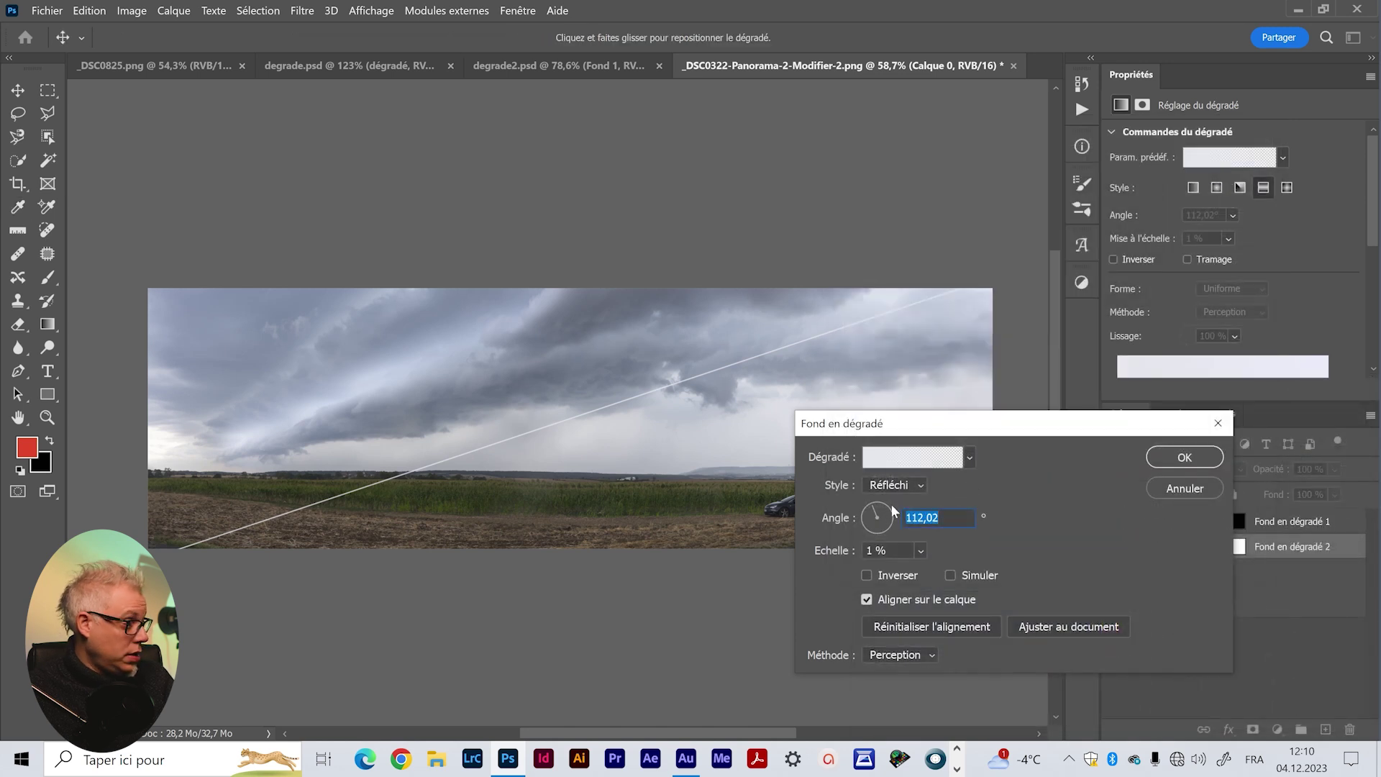
Raise the scale to 9%, then move the band up over the sky at about 106°
{"action": "left_click_drag", "start_coordinate": [931, 576], "coordinate": [944, 574]}
{"action": "left_click", "coordinate": [1152, 461]}
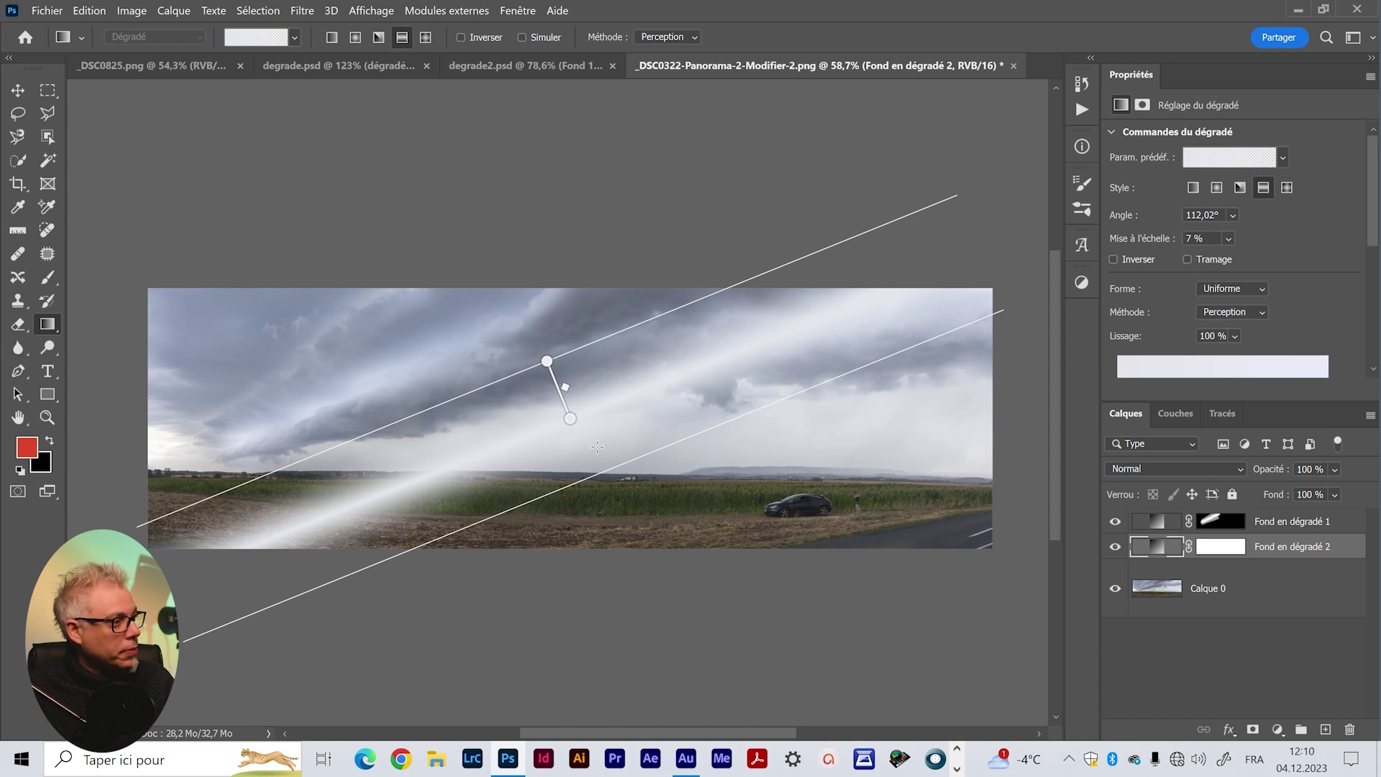
{"action": "mouse_move", "coordinate": [568, 417]}
{"action": "left_mouse_down"}
{"action": "mouse_move", "coordinate": [737, 128]}
{"action": "mouse_move", "coordinate": [903, 329]}
{"action": "mouse_move", "coordinate": [880, 305]}
{"action": "left_mouse_up"}
{"action": "mouse_move", "coordinate": [851, 228]}
{"action": "left_mouse_down"}
{"action": "mouse_move", "coordinate": [902, 368]}
{"action": "mouse_move", "coordinate": [916, 515]}
{"action": "mouse_move", "coordinate": [886, 339]}
{"action": "mouse_move", "coordinate": [851, 314]}
{"action": "mouse_move", "coordinate": [918, 453]}
{"action": "mouse_move", "coordinate": [890, 296]}
{"action": "left_mouse_up"}
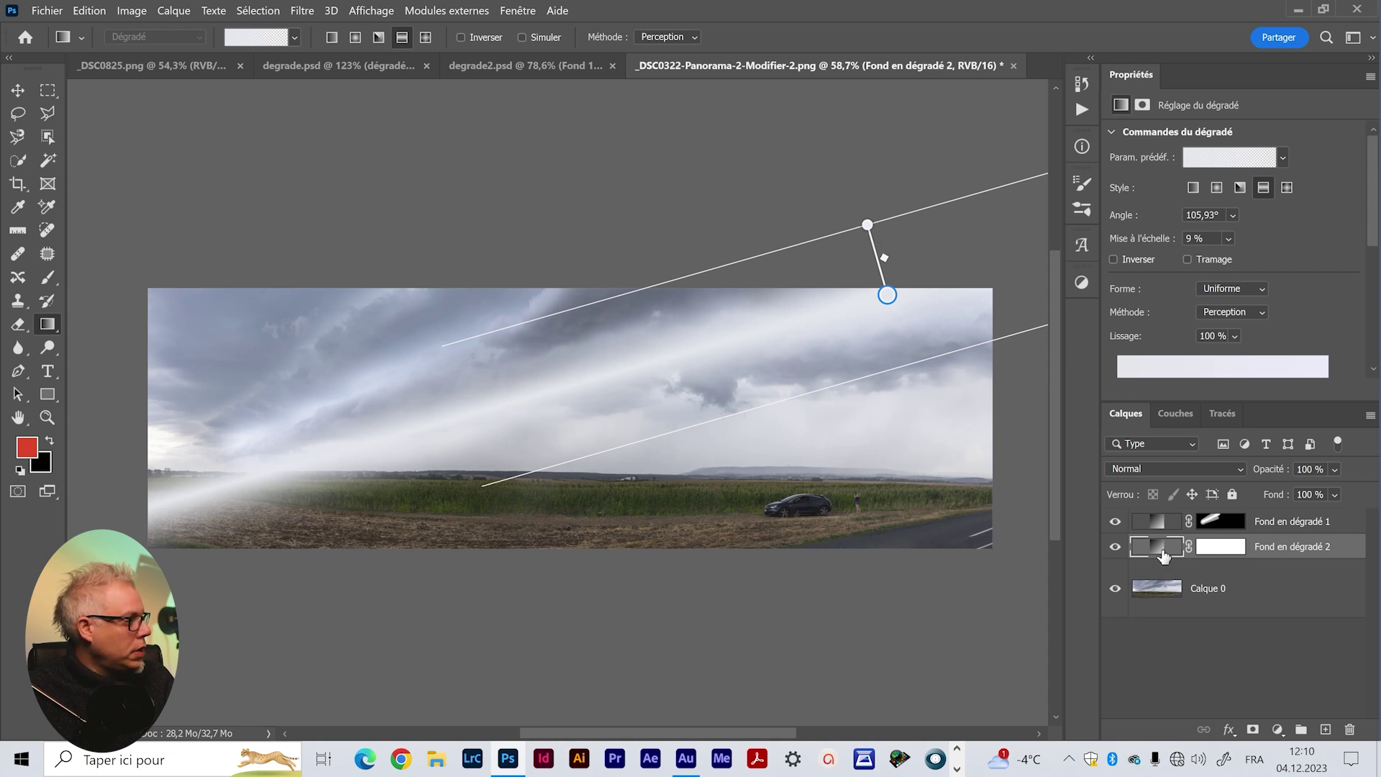
{"action": "left_click", "coordinate": [1155, 468]}
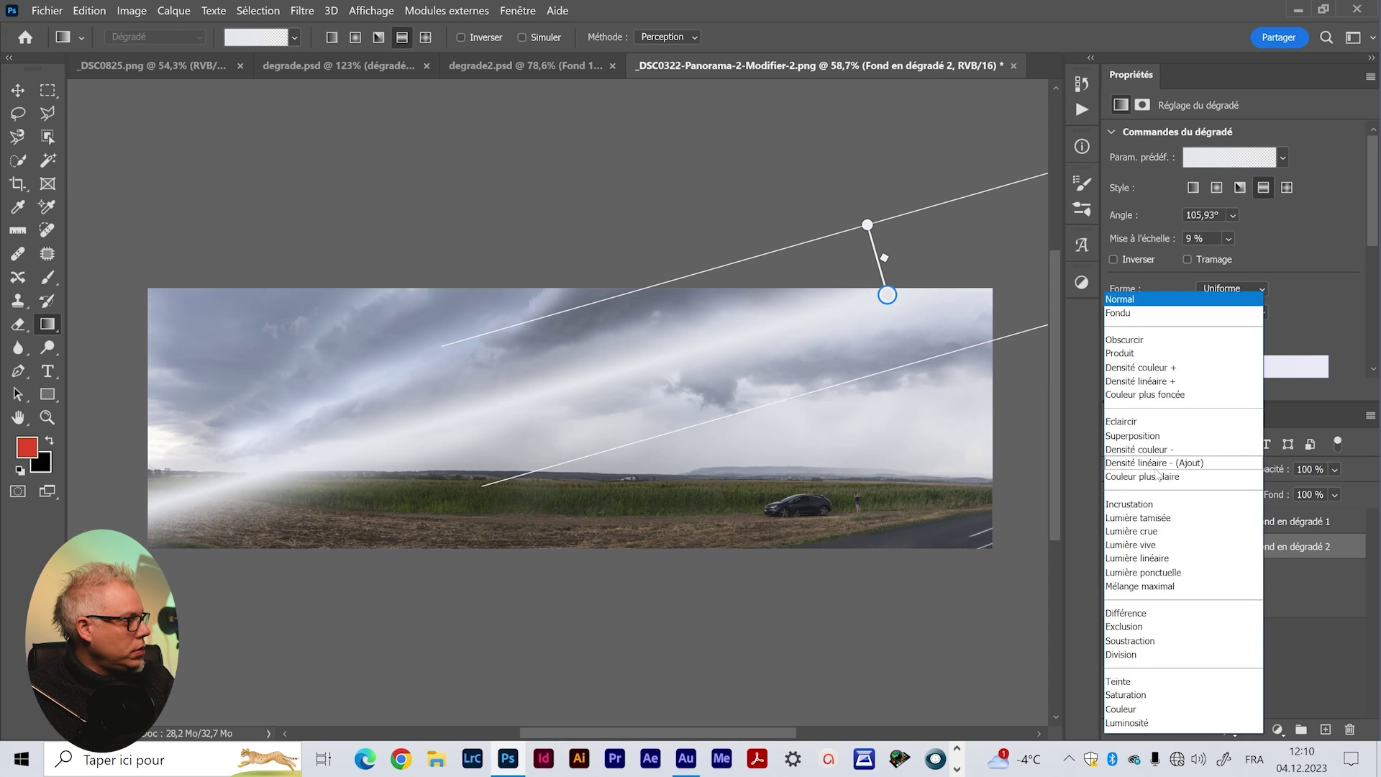
Blend Fond en dégradé 2 in Lumière linéaire, reposition the band, and lower fill to 11%
{"action": "left_click", "coordinate": [1159, 564]}
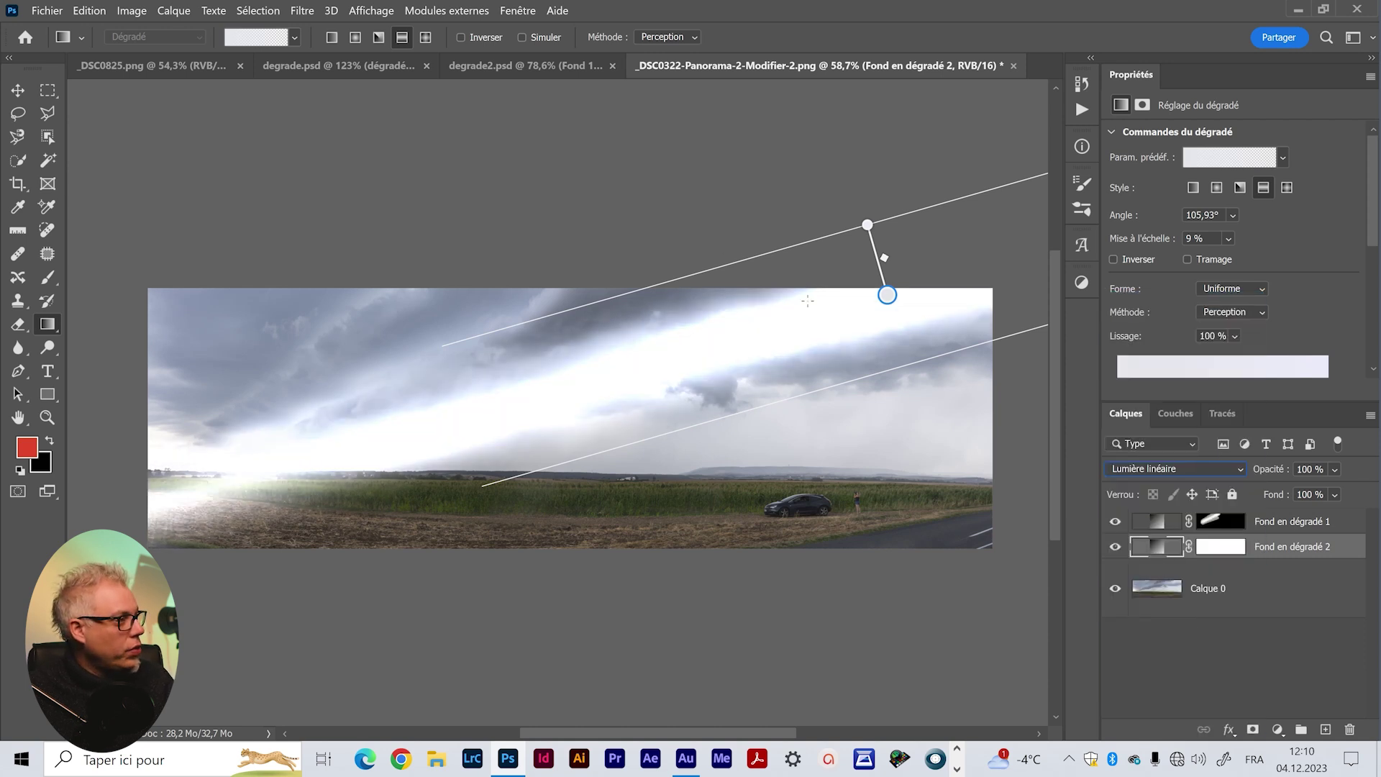
{"action": "left_click_drag", "start_coordinate": [888, 297], "coordinate": [908, 399]}
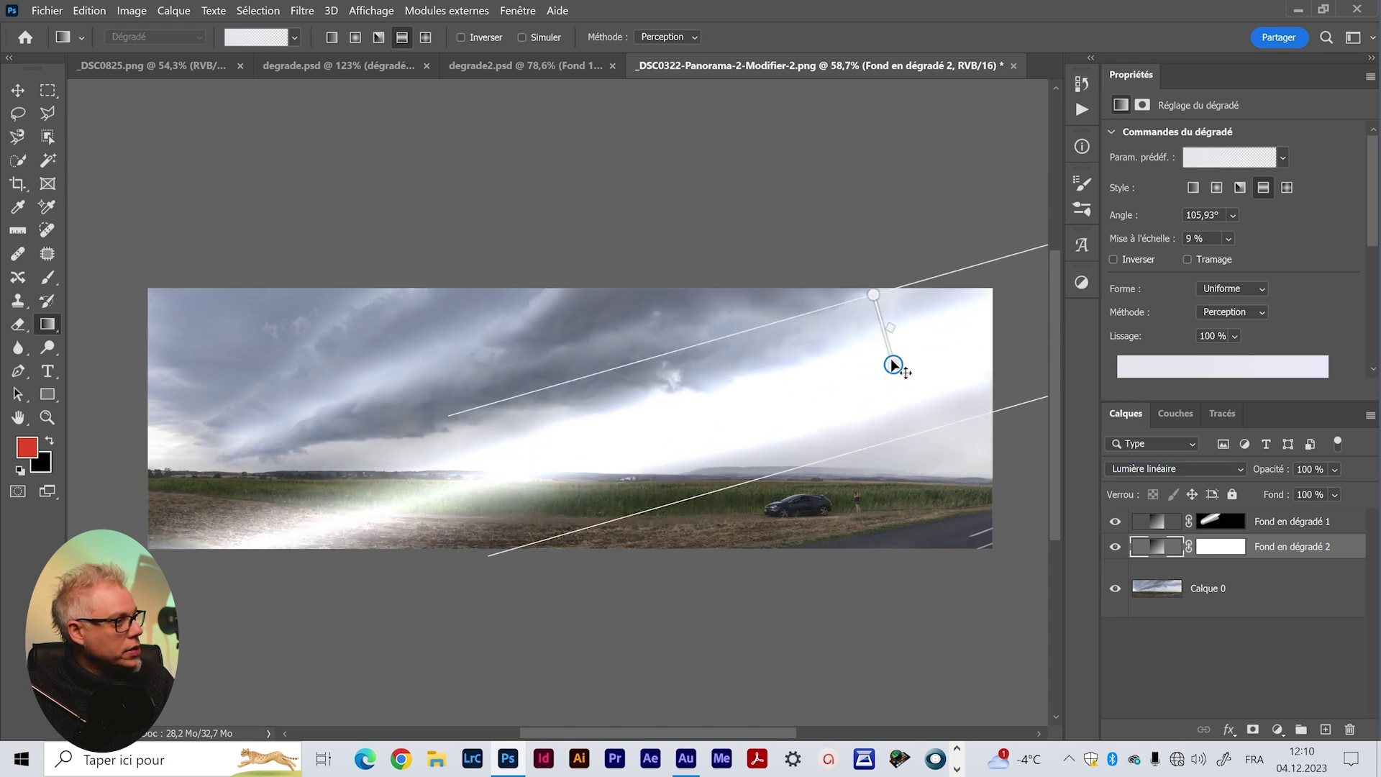
{"action": "mouse_move", "coordinate": [908, 400]}
{"action": "left_mouse_down"}
{"action": "mouse_move", "coordinate": [851, 261]}
{"action": "mouse_move", "coordinate": [884, 305]}
{"action": "left_mouse_up"}
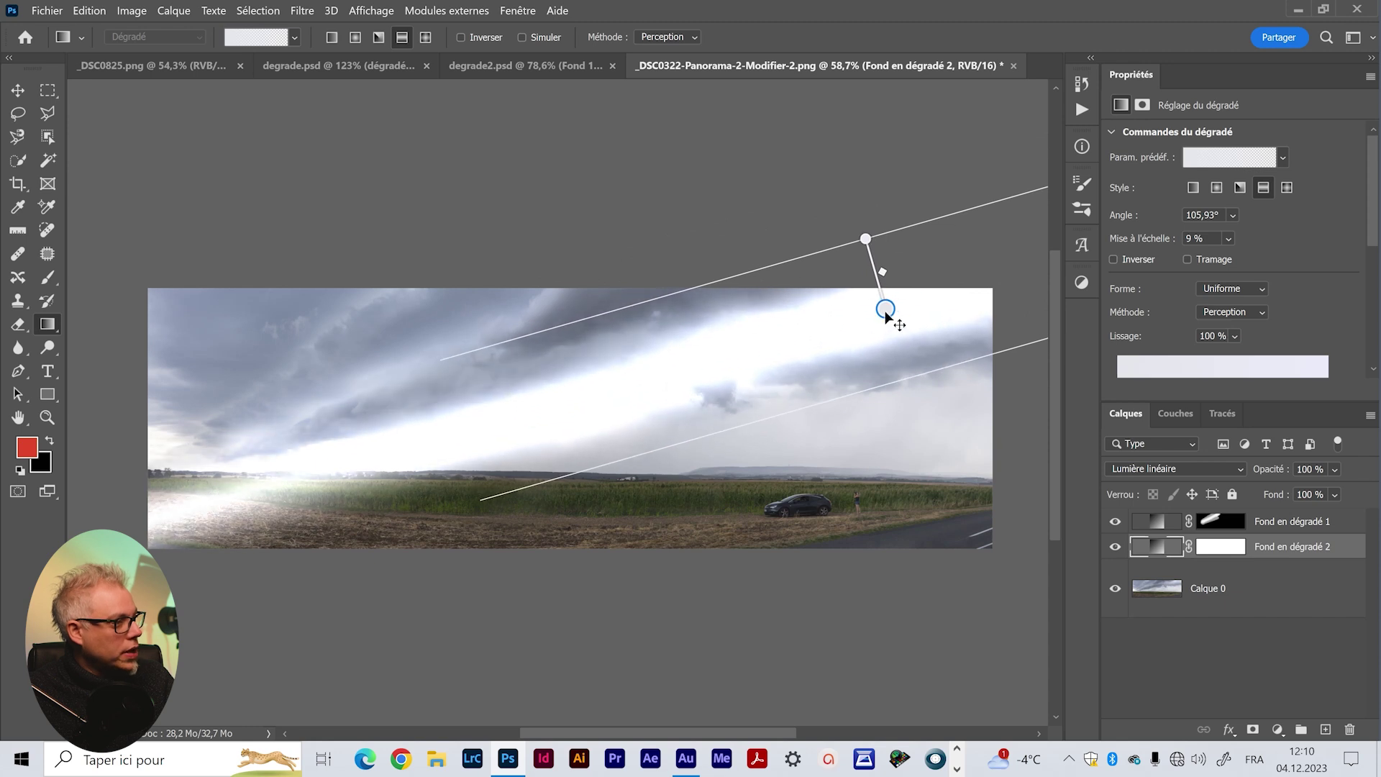
{"action": "left_click", "coordinate": [1335, 495]}
{"action": "left_click_drag", "start_coordinate": [1347, 516], "coordinate": [1298, 519]}
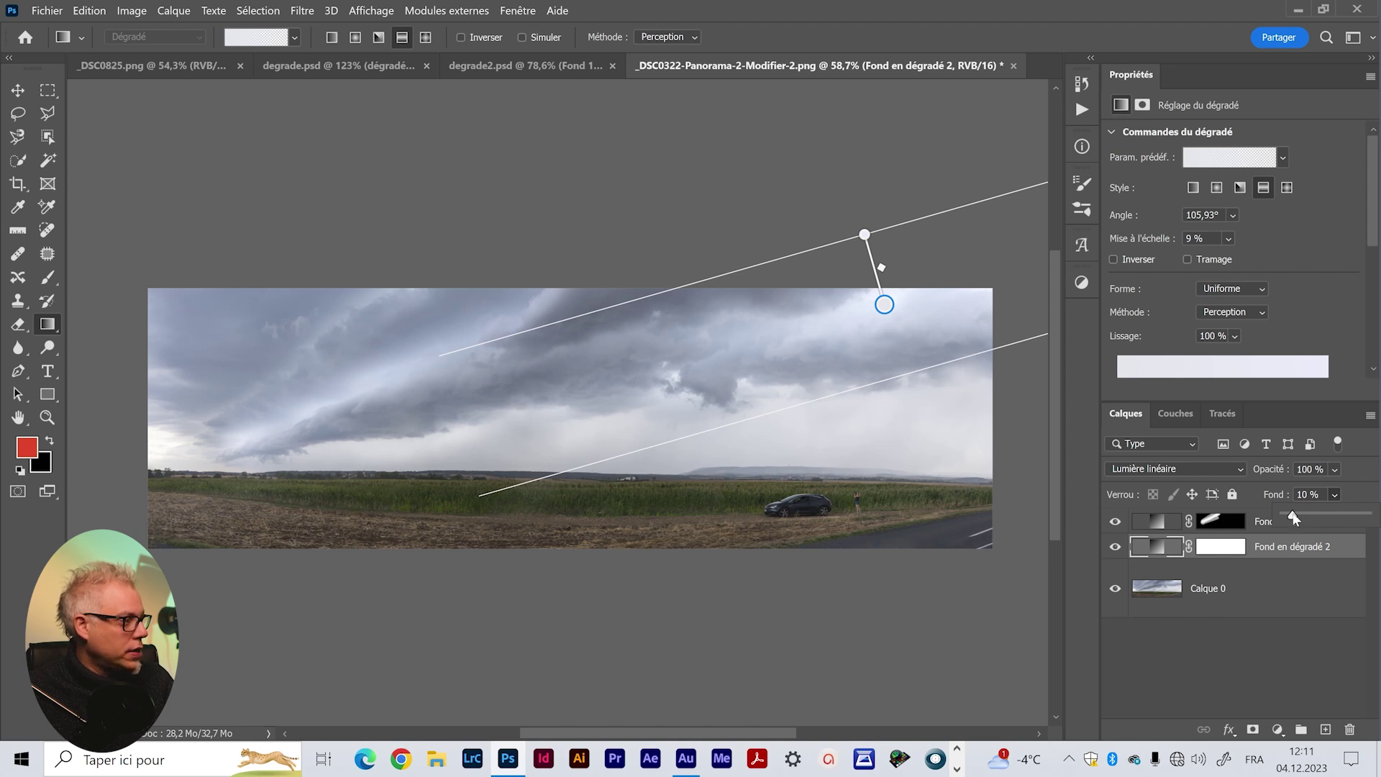
{"action": "mouse_move", "coordinate": [889, 309]}
{"action": "left_mouse_down"}
{"action": "mouse_move", "coordinate": [916, 444]}
{"action": "mouse_move", "coordinate": [882, 308]}
{"action": "left_mouse_up"}
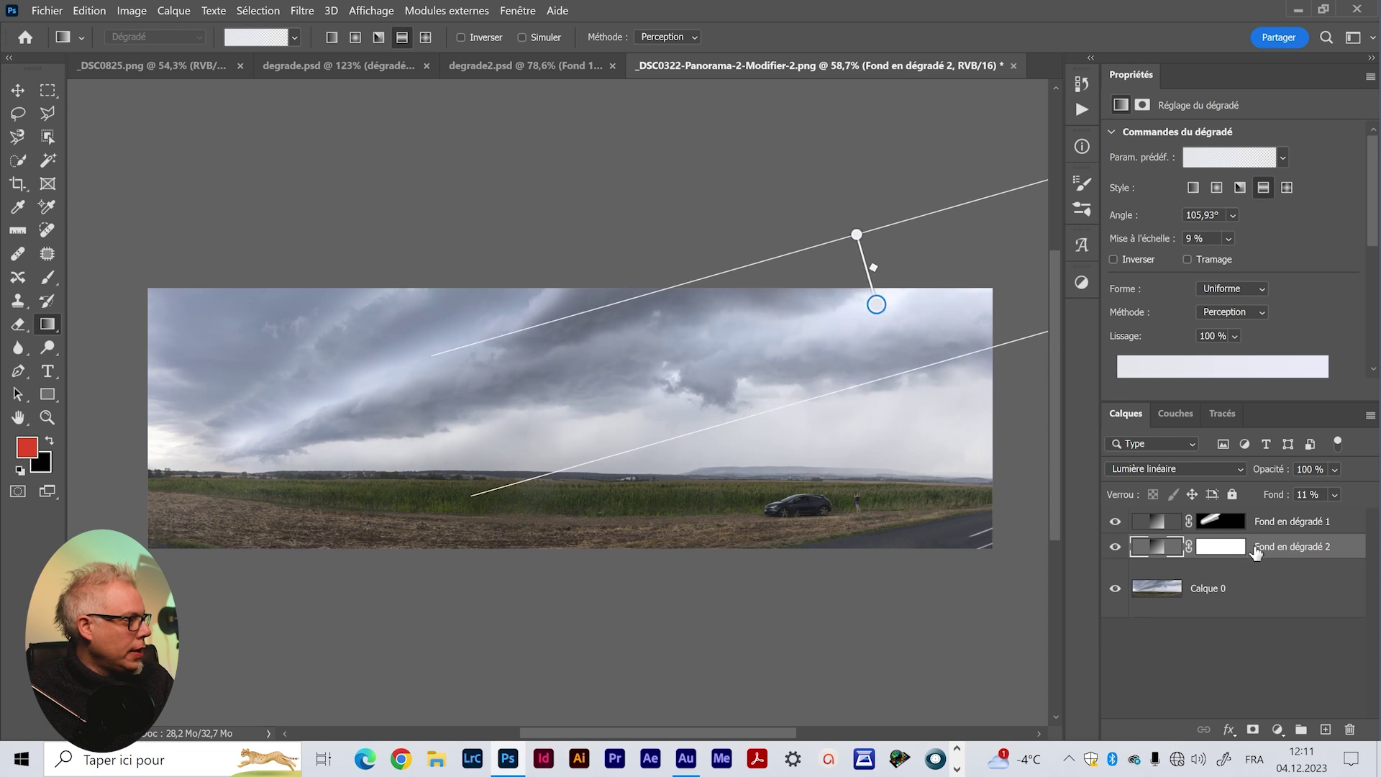
Invert Fond en dégradé 2's mask and paint white with a size-306 brush over the upper-right sky
{"action": "left_click", "coordinate": [1233, 550]}
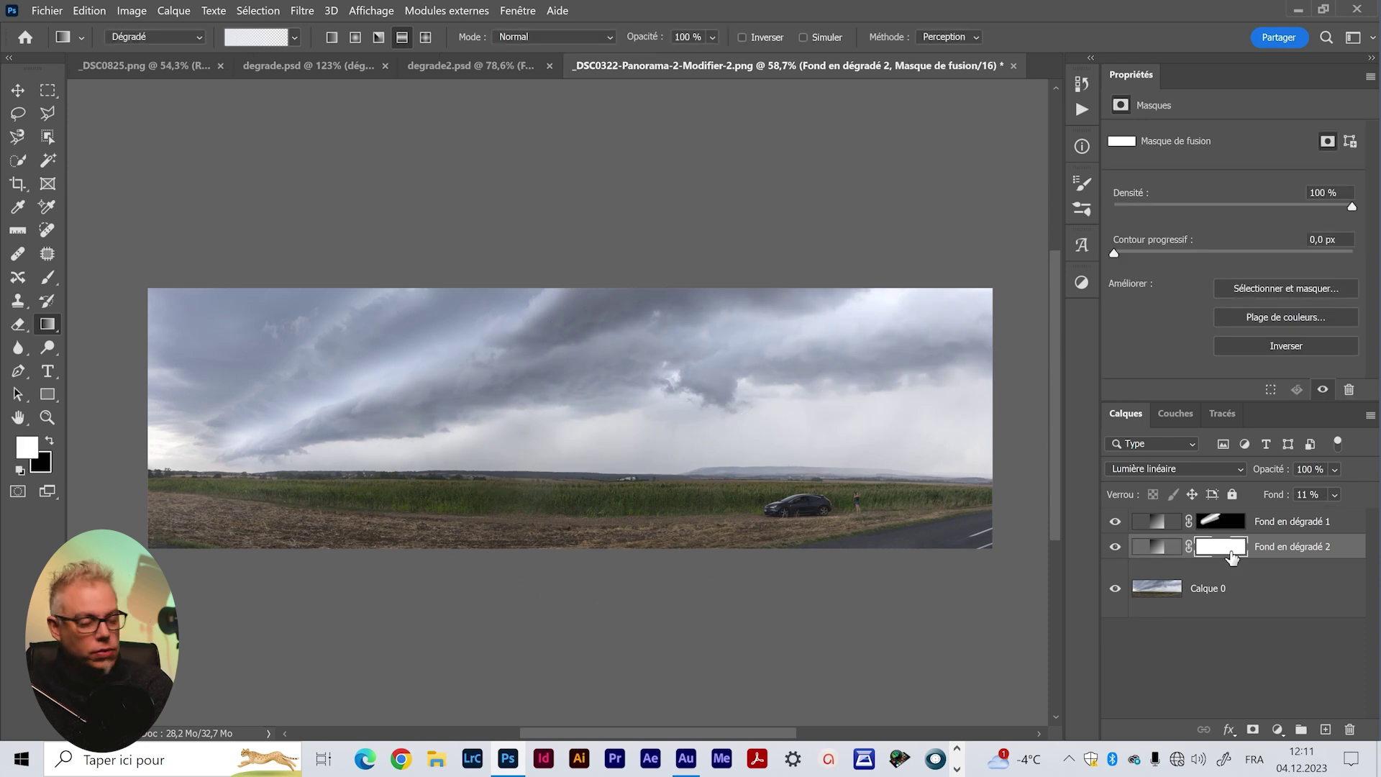
{"action": "key", "text": "ctrl+i"}
{"action": "key", "text": "b"}
{"action": "left_click_drag", "start_coordinate": [842, 333], "coordinate": [871, 333]}
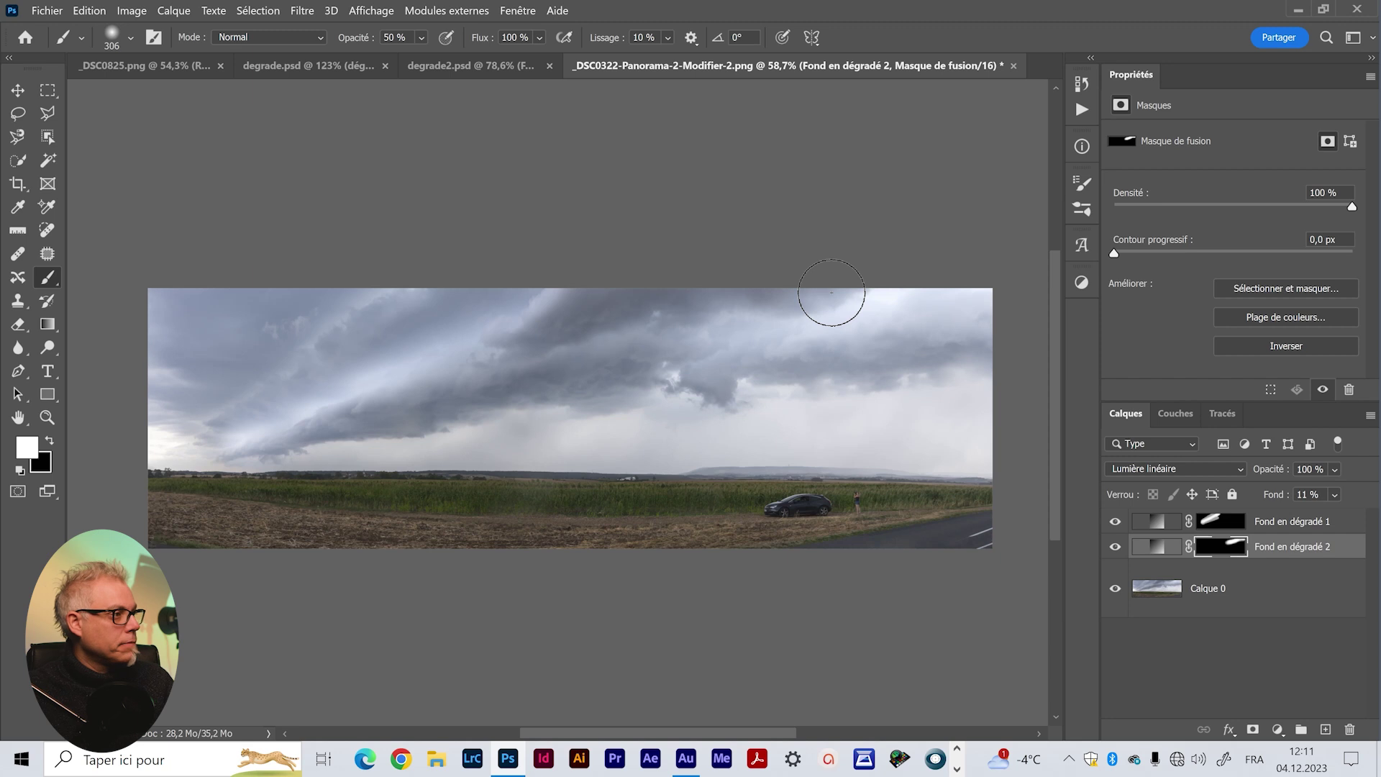
{"action": "left_click_drag", "start_coordinate": [1116, 550], "coordinate": [1115, 521]}
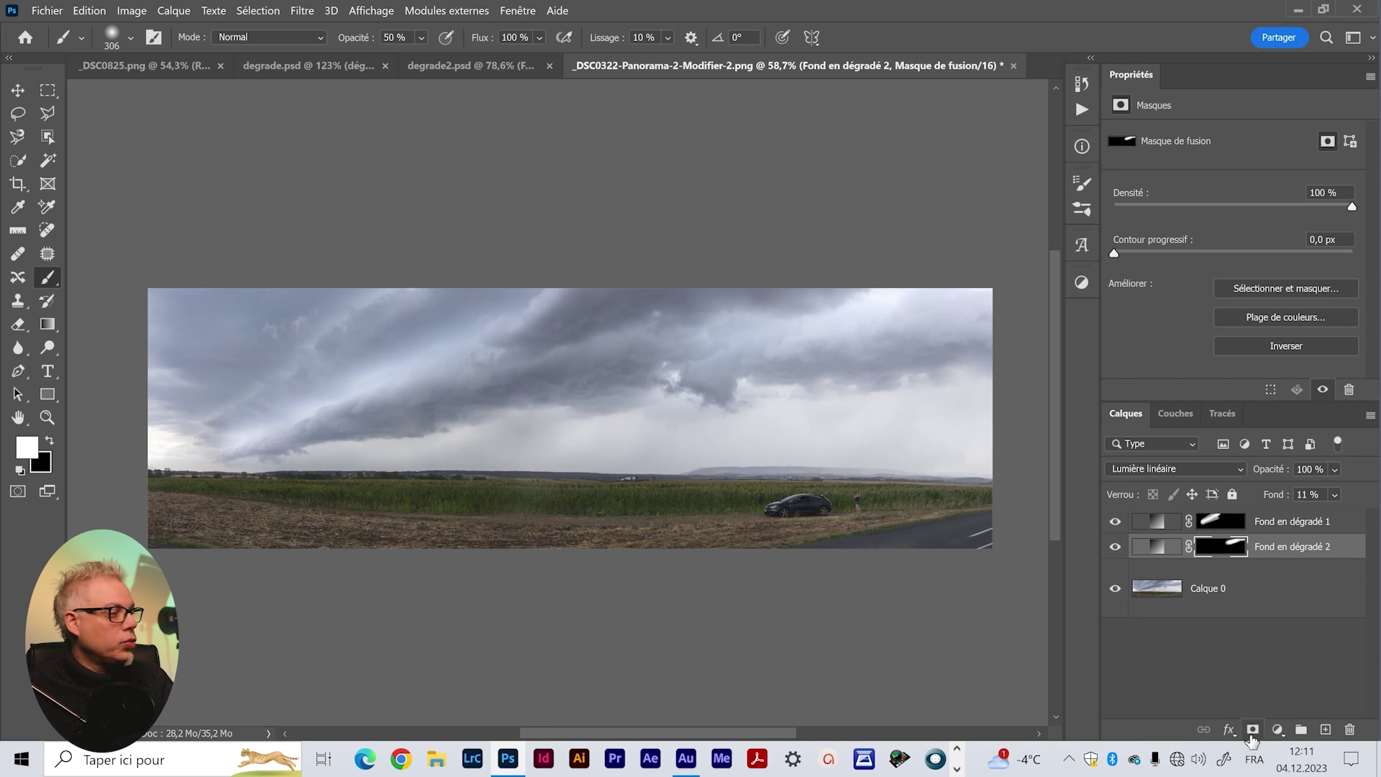
{"action": "left_click", "coordinate": [1278, 735]}
Add Fond en dégradé 3 as a reflected gradient at 1% scale, angled about 121°
{"action": "left_click", "coordinate": [1238, 431]}
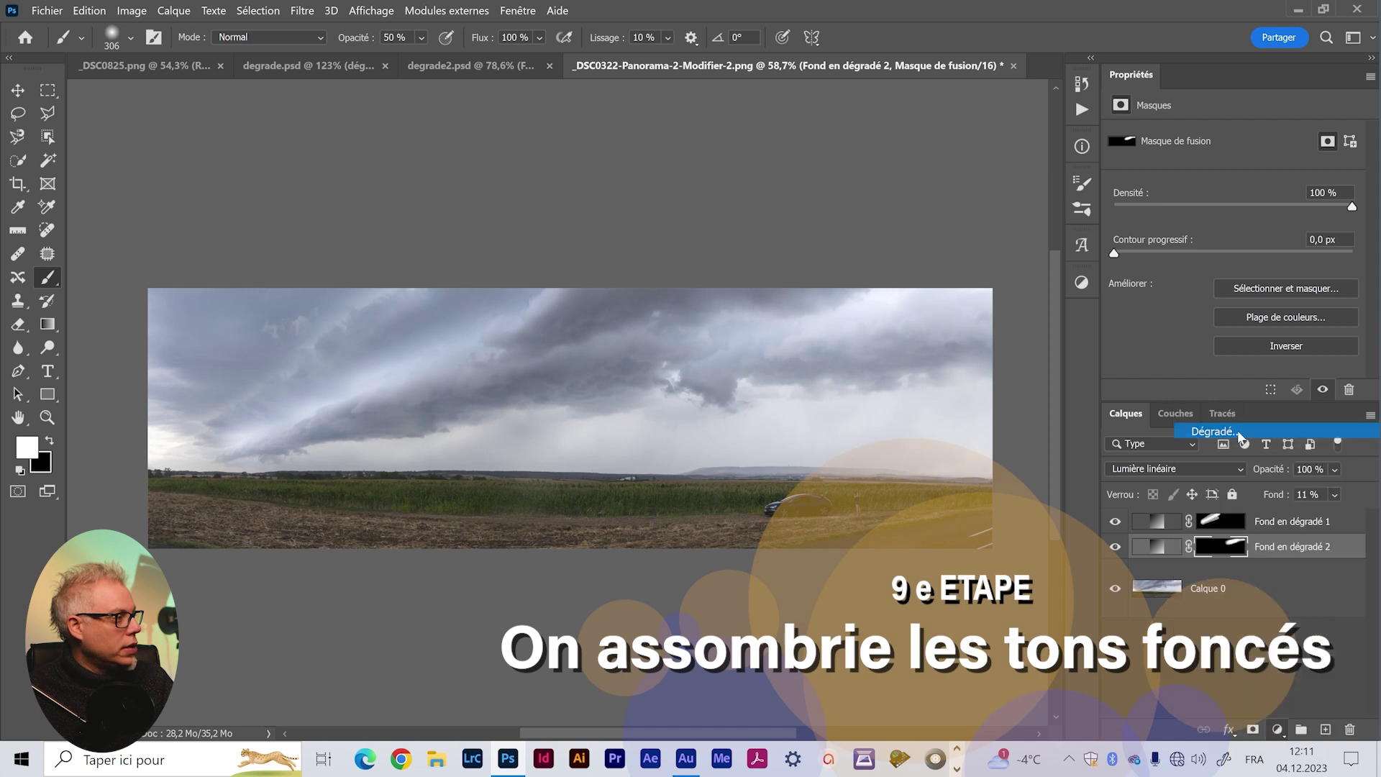
{"action": "left_click", "coordinate": [921, 550]}
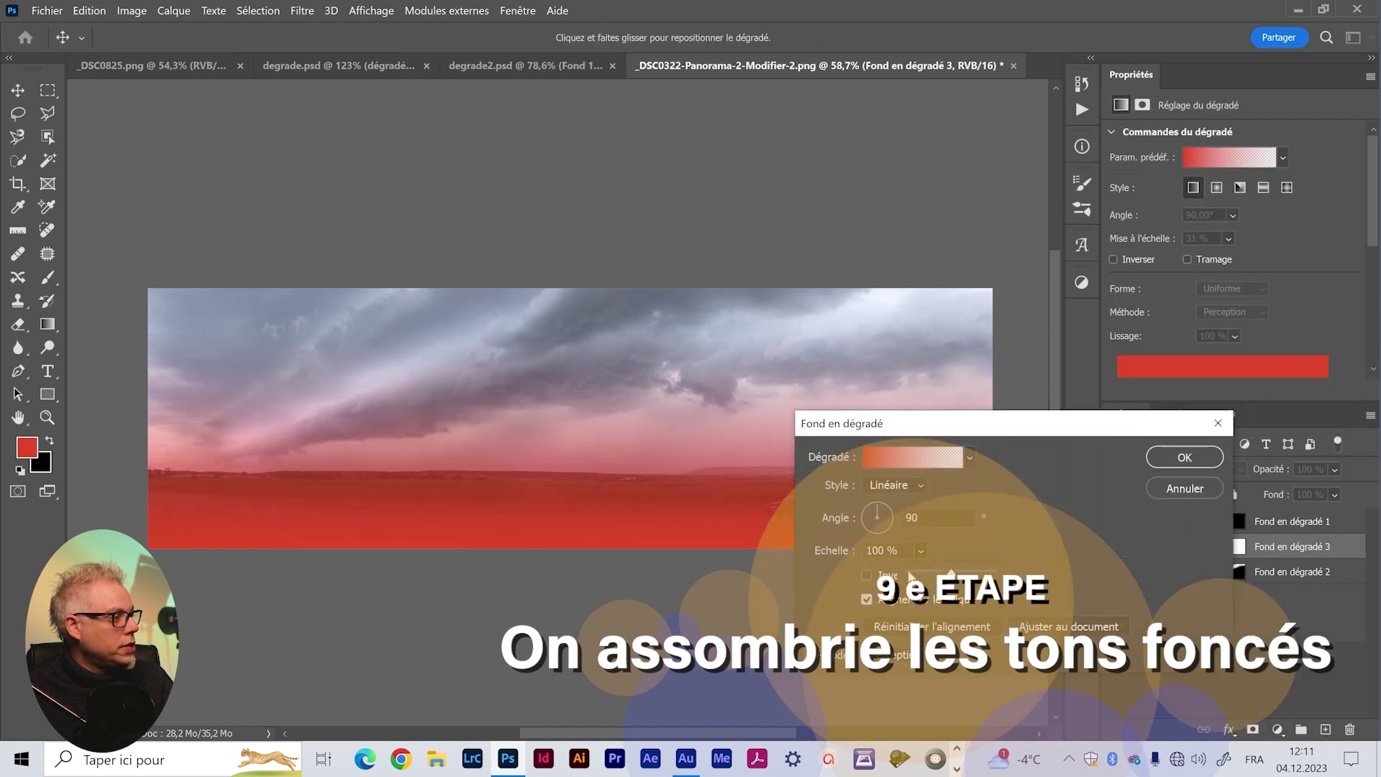
{"action": "left_click_drag", "start_coordinate": [964, 573], "coordinate": [908, 576]}
{"action": "left_click_drag", "start_coordinate": [877, 509], "coordinate": [865, 512]}
{"action": "left_click", "coordinate": [884, 486]}
{"action": "left_click", "coordinate": [889, 549]}
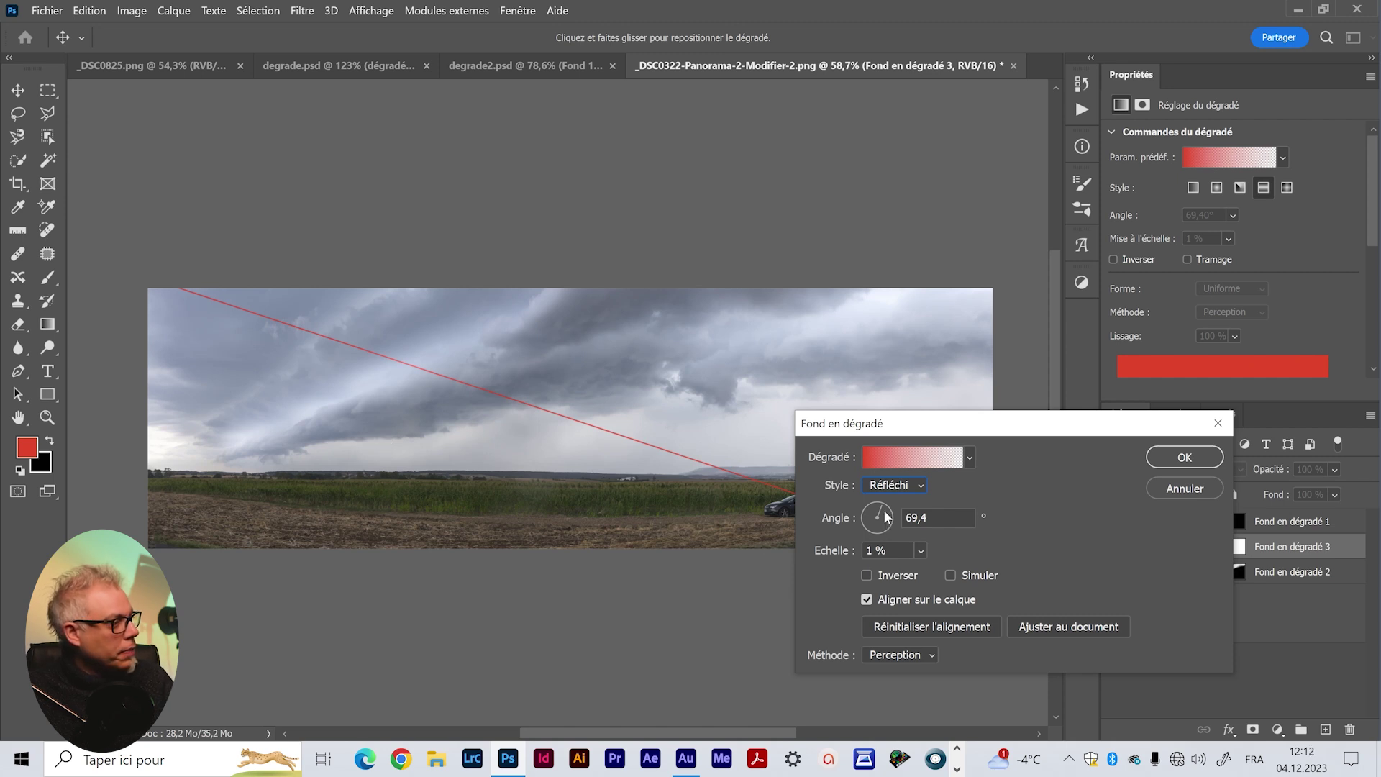
{"action": "left_click_drag", "start_coordinate": [875, 507], "coordinate": [871, 508]}
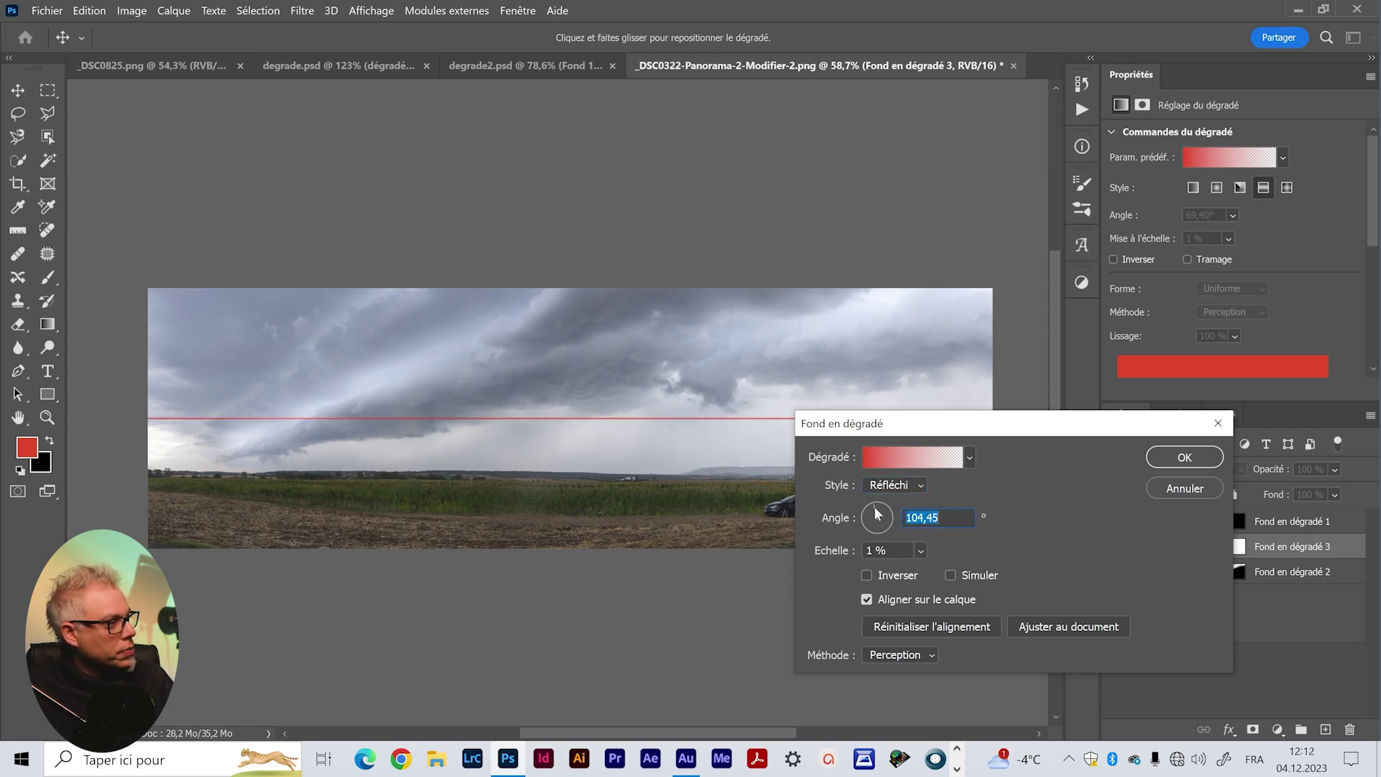
Set the gradient stops to near-black #161515 and dark blue-grey #313134
{"action": "left_click", "coordinate": [910, 458]}
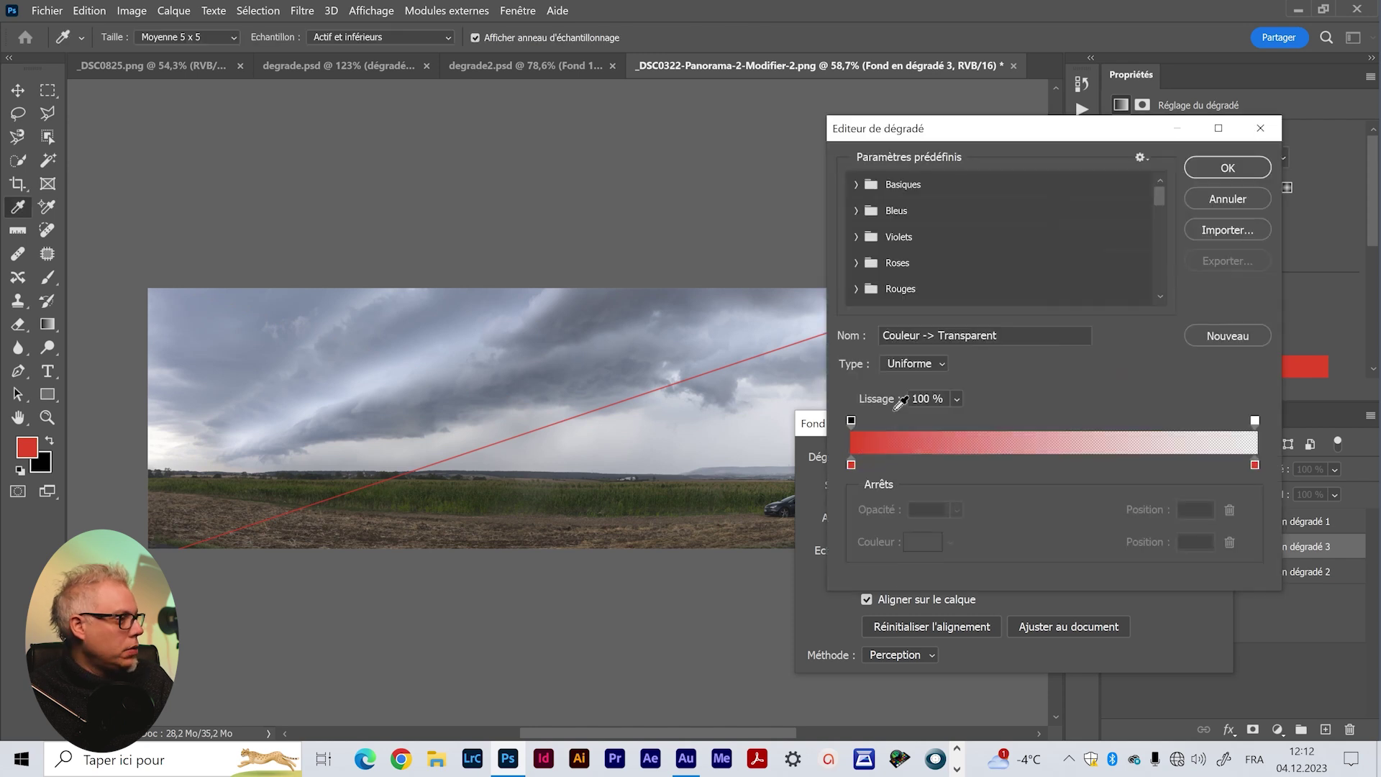
{"action": "double_click", "coordinate": [851, 464]}
{"action": "left_click_drag", "start_coordinate": [870, 647], "coordinate": [880, 638]}
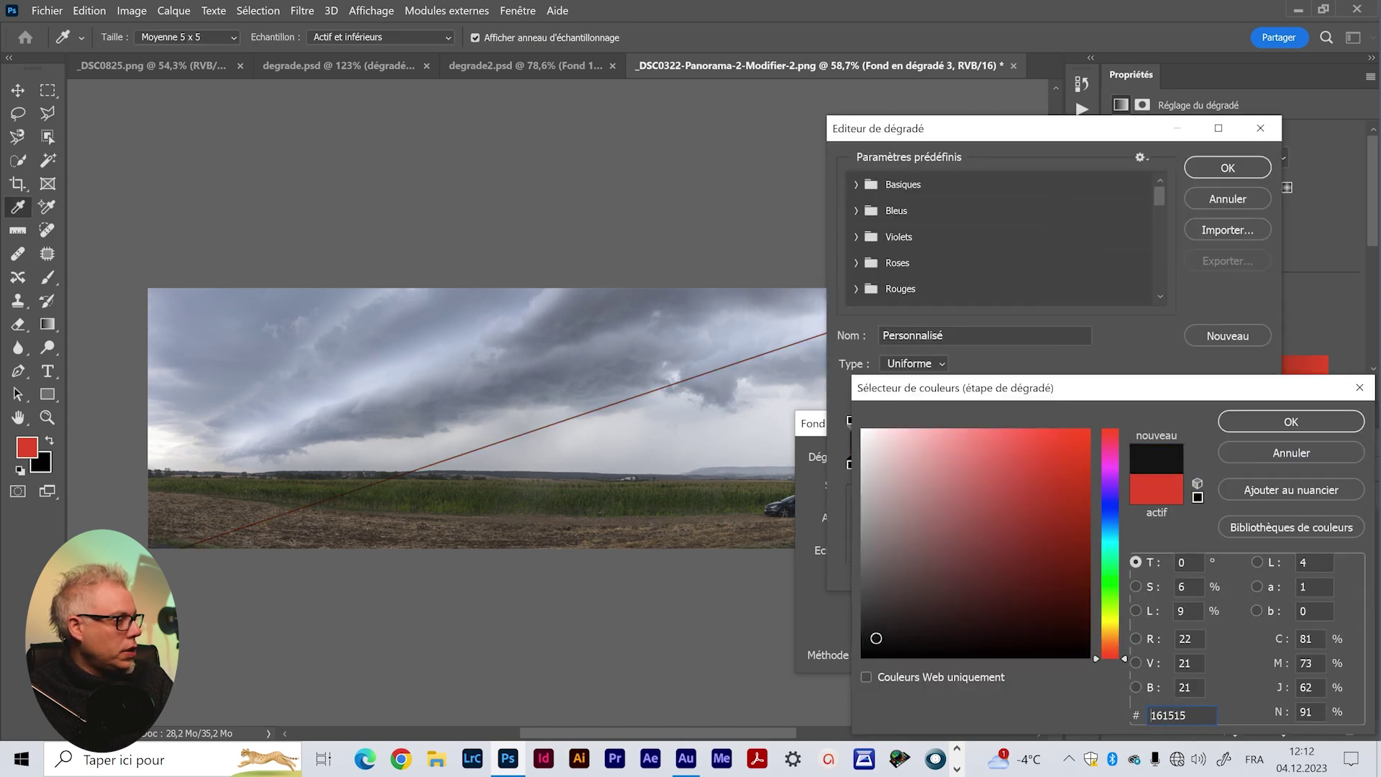
{"action": "key", "text": "Return"}
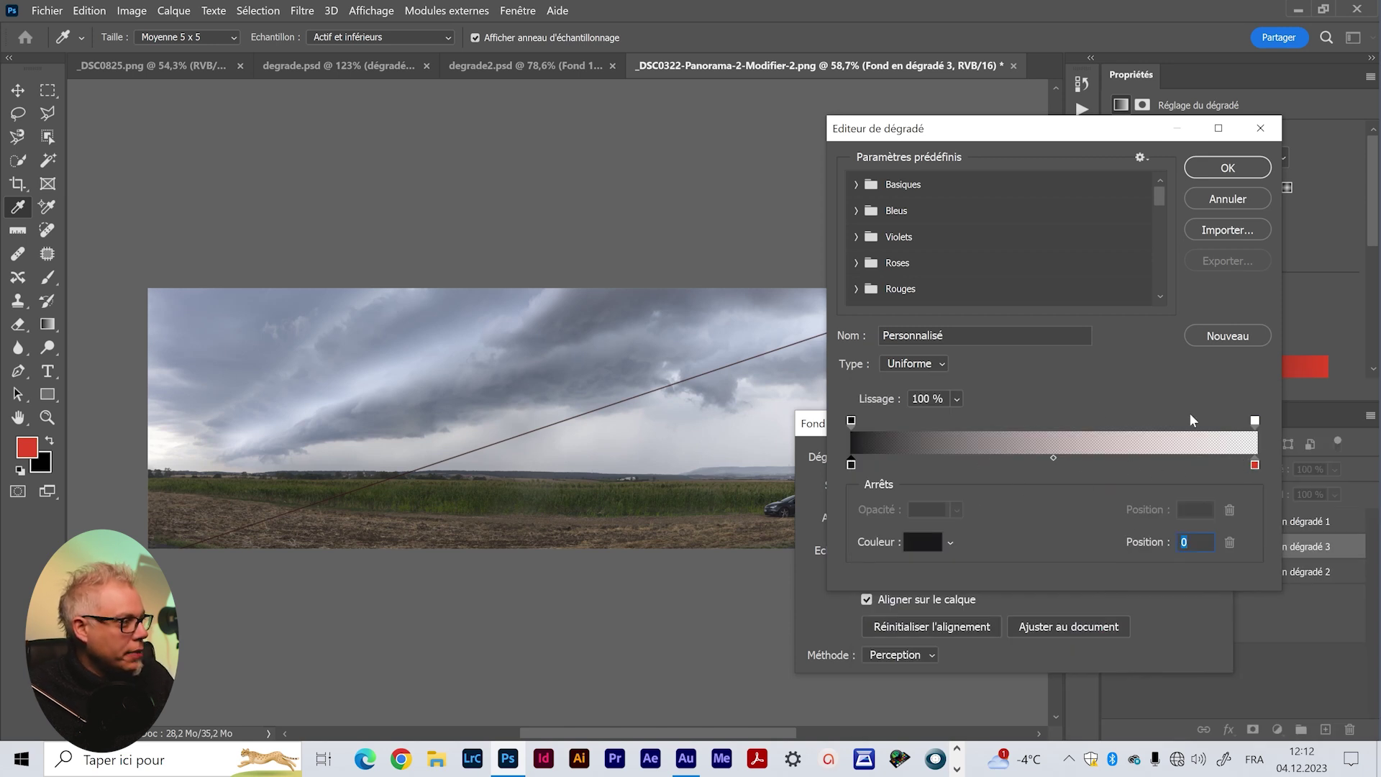
{"action": "left_click", "coordinate": [1256, 465]}
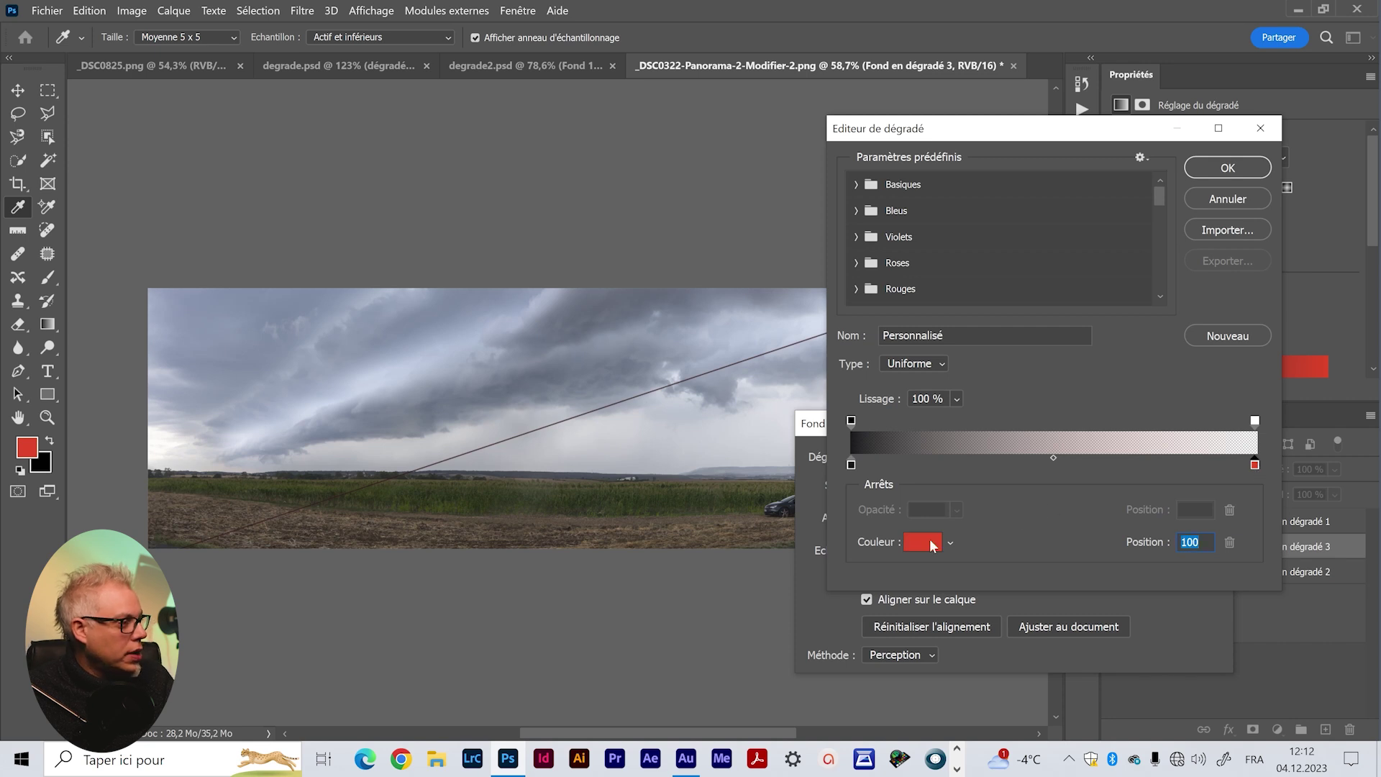
{"action": "left_click", "coordinate": [926, 541]}
{"action": "left_click_drag", "start_coordinate": [872, 651], "coordinate": [875, 611]}
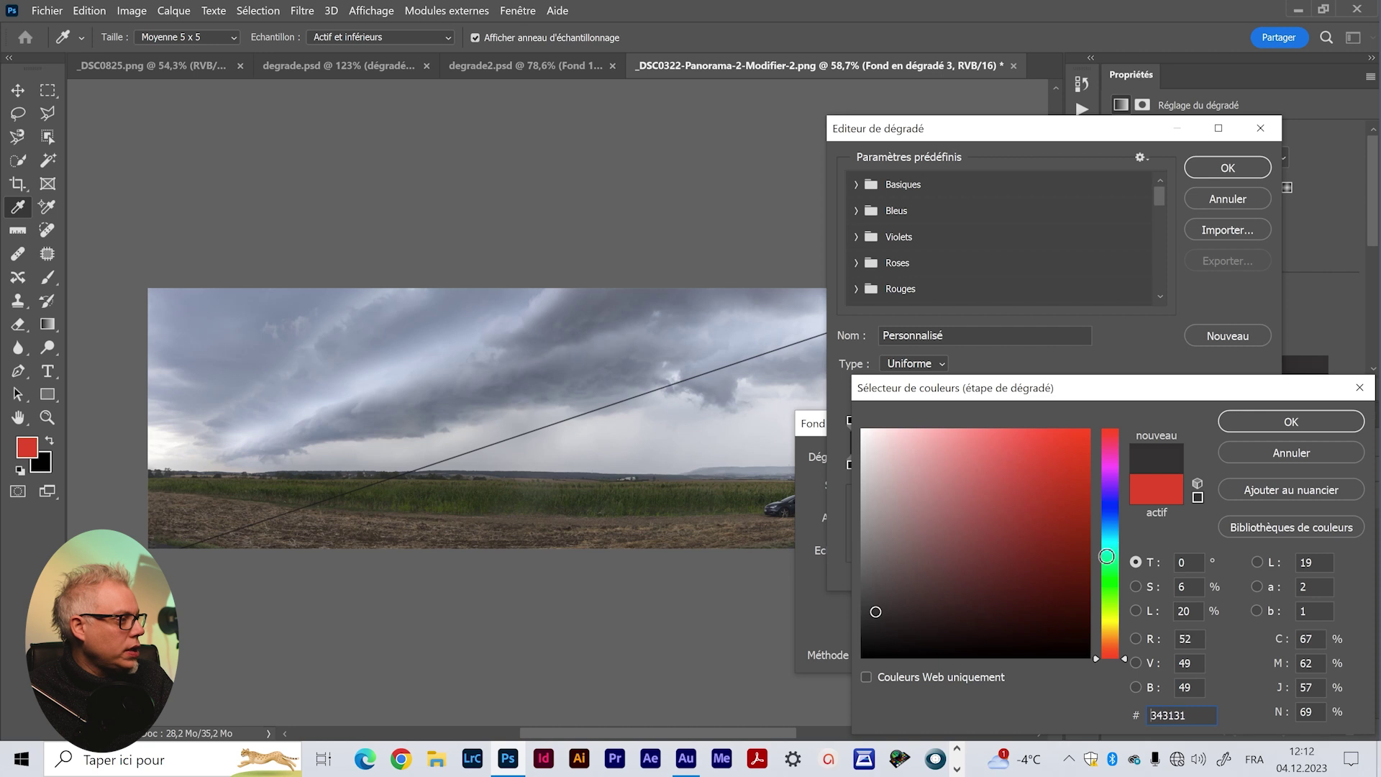
{"action": "left_click", "coordinate": [1112, 505]}
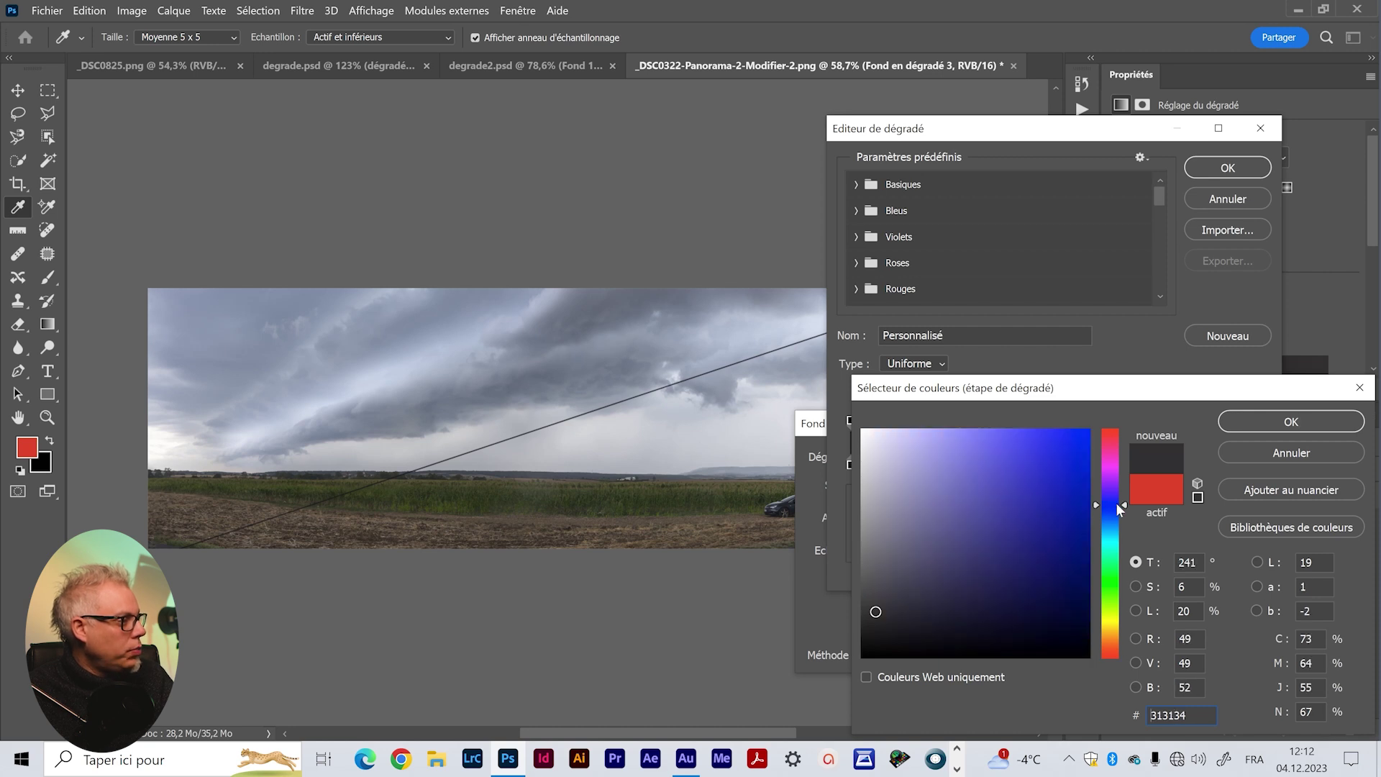
{"action": "left_click", "coordinate": [1263, 421]}
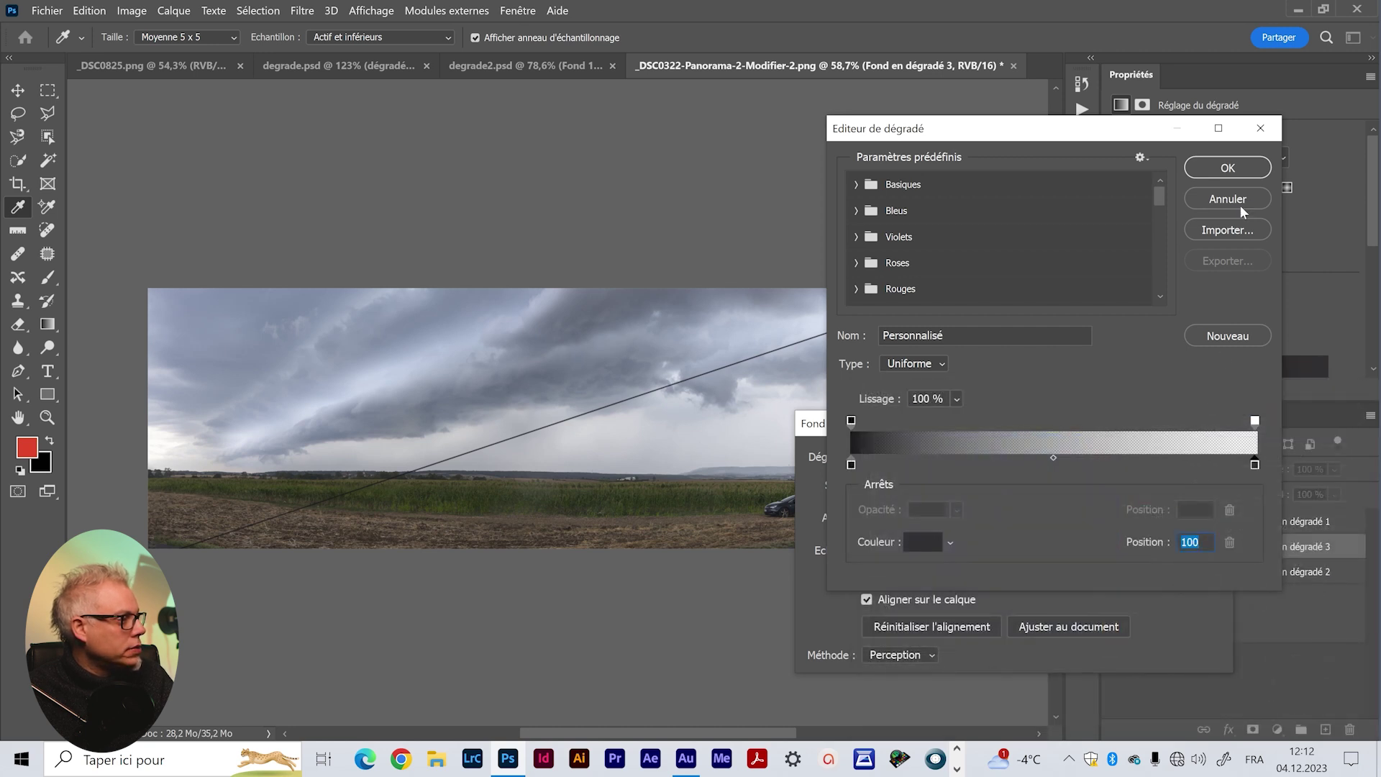
{"action": "left_click", "coordinate": [1229, 173]}
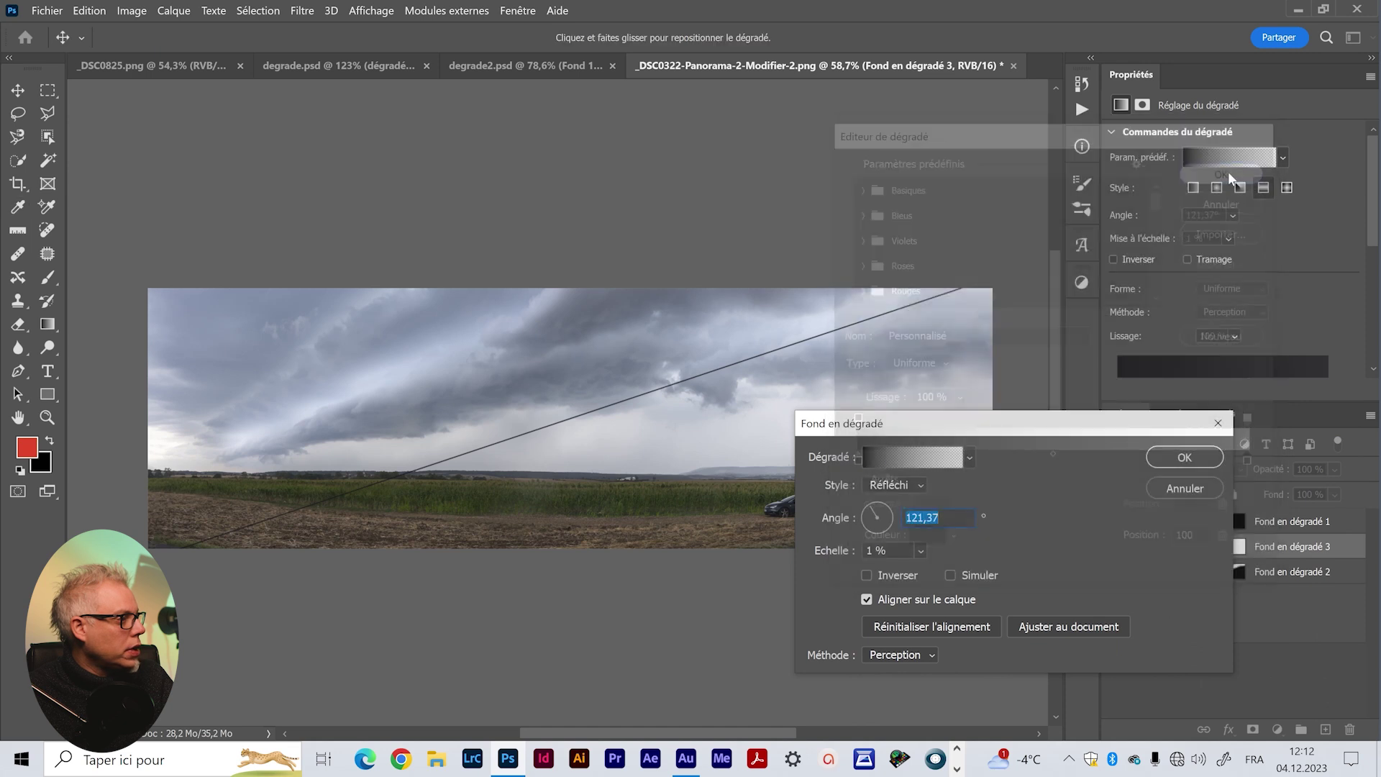
Widen the dark reflected band to 64% scale at about 105° and confirm the fill settings
{"action": "left_click", "coordinate": [922, 550]}
{"action": "left_click_drag", "start_coordinate": [897, 575], "coordinate": [935, 574]}
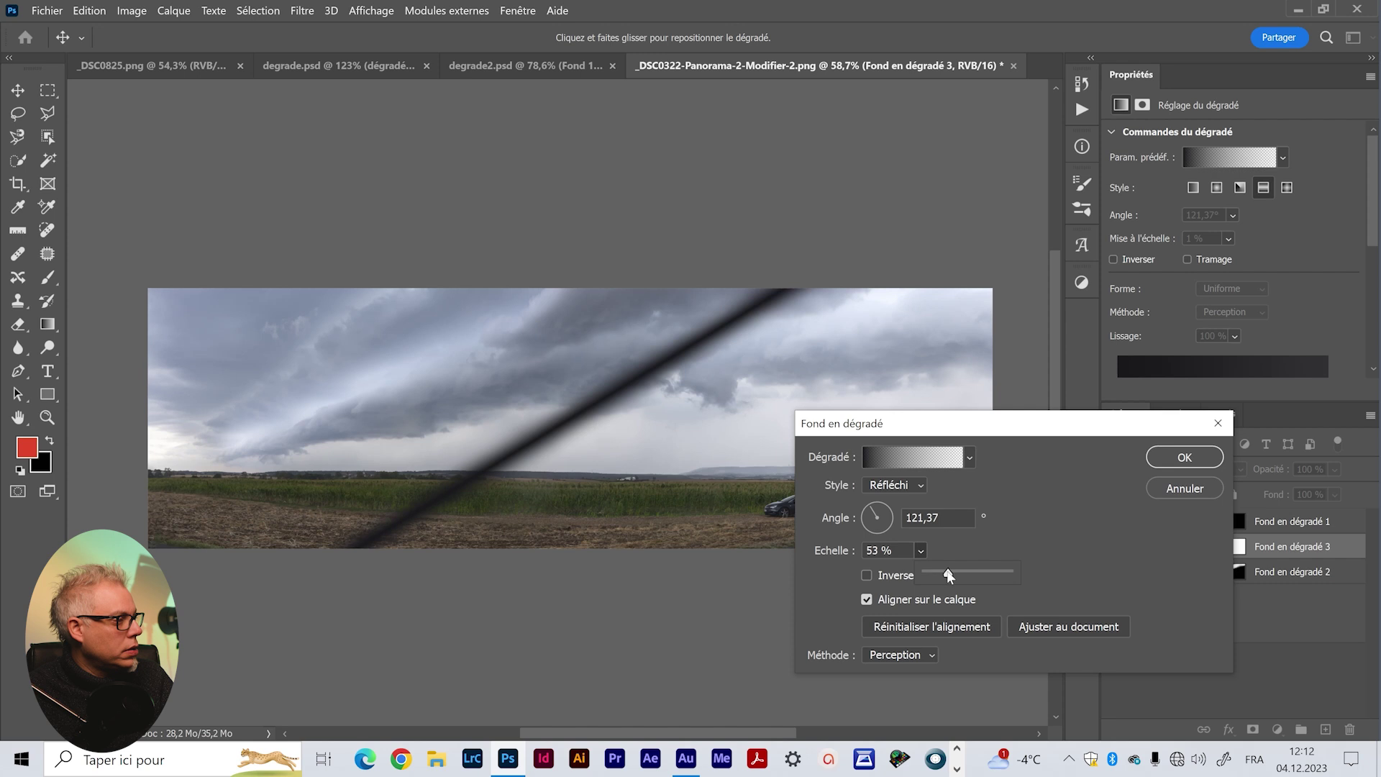
{"action": "left_click_drag", "start_coordinate": [948, 576], "coordinate": [945, 576]}
{"action": "left_click", "coordinate": [877, 512]}
{"action": "left_click", "coordinate": [874, 503]}
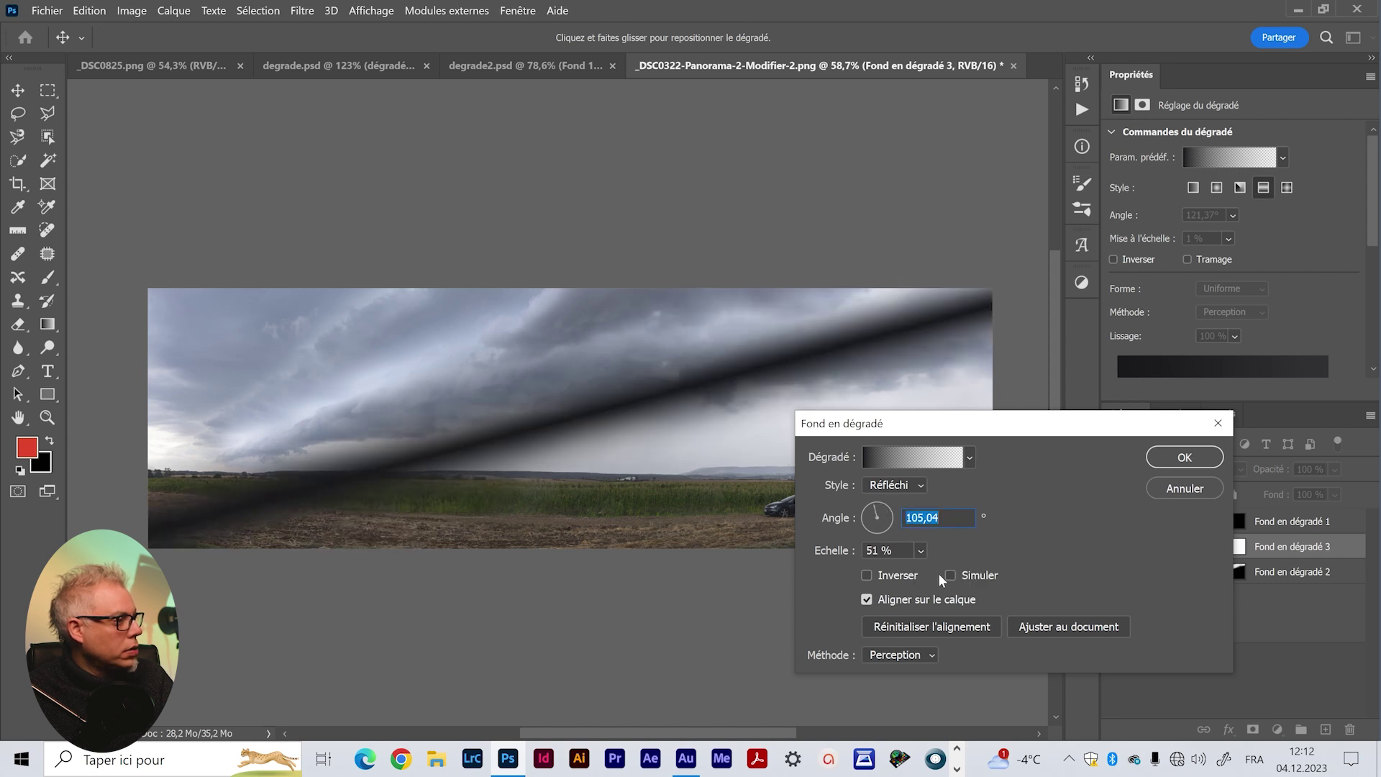
{"action": "left_click", "coordinate": [921, 550]}
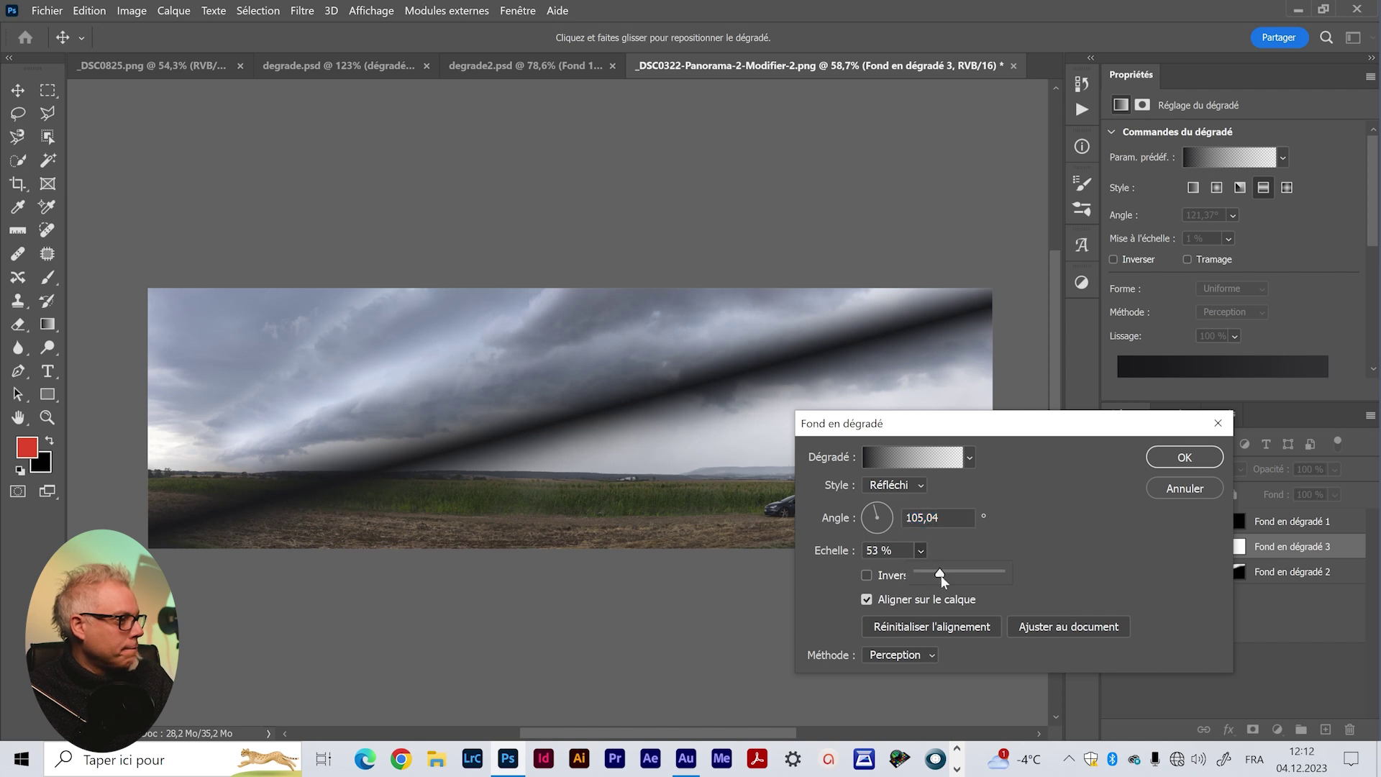
{"action": "left_click_drag", "start_coordinate": [941, 576], "coordinate": [946, 576]}
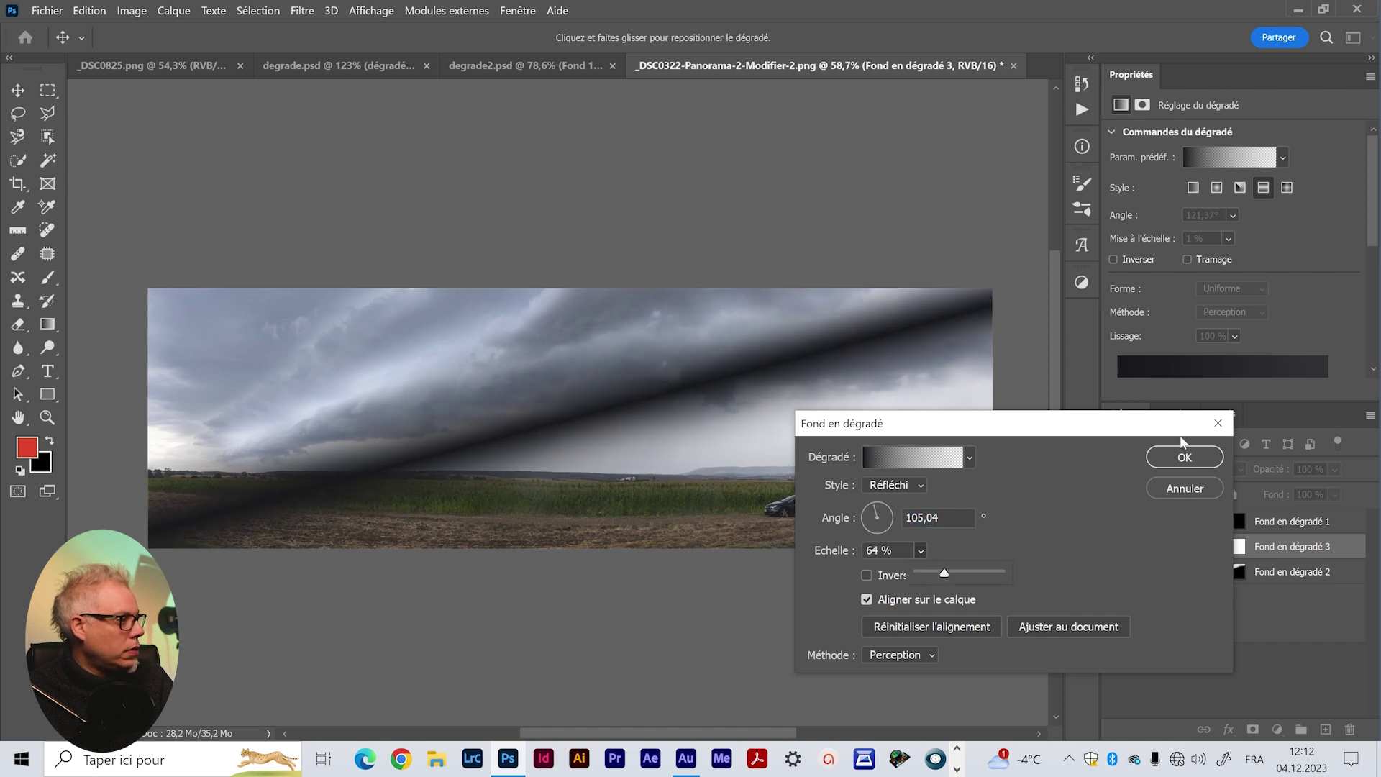
{"action": "left_click", "coordinate": [1183, 456]}
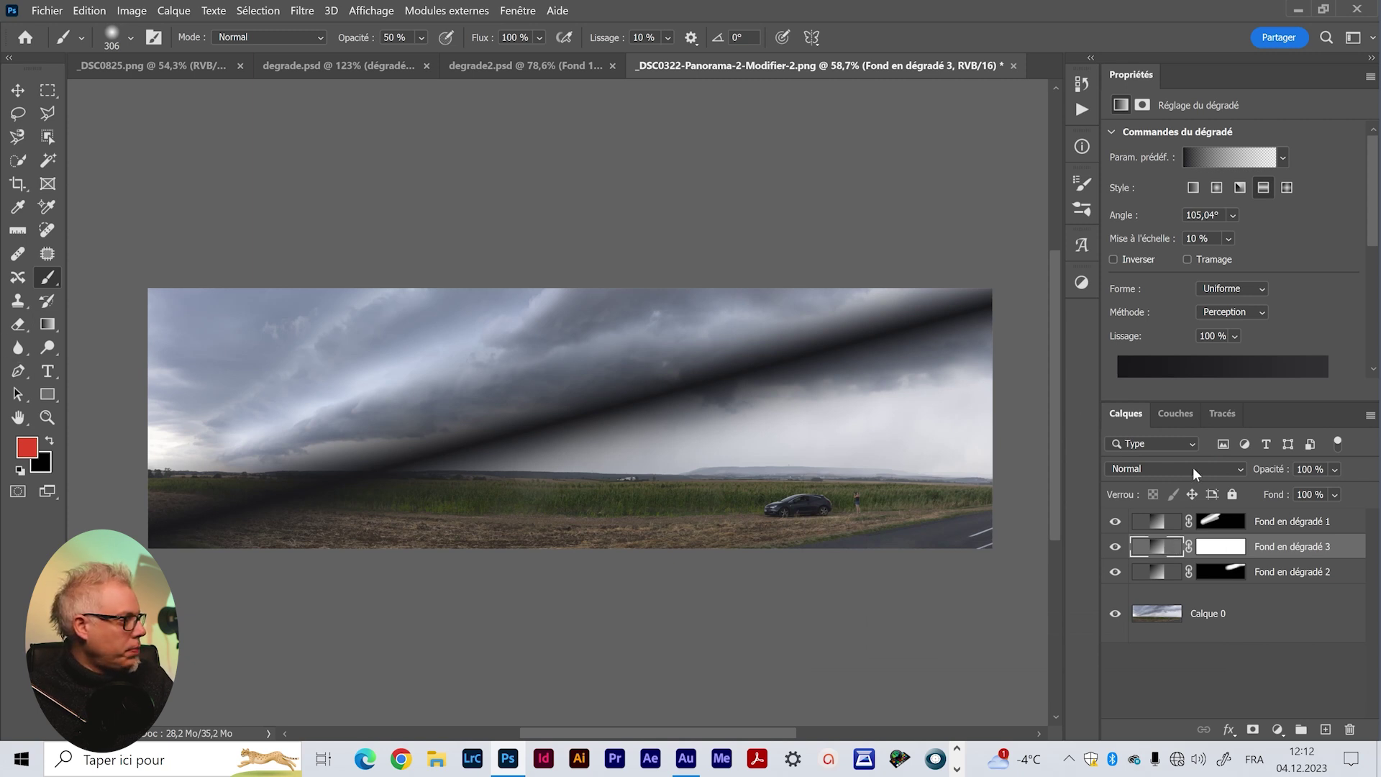
{"action": "left_click", "coordinate": [1193, 468]}
Set Fond en dégradé 3 to Lumière linéaire and reposition its dark band along the cloud bank
{"action": "left_click", "coordinate": [1185, 554]}
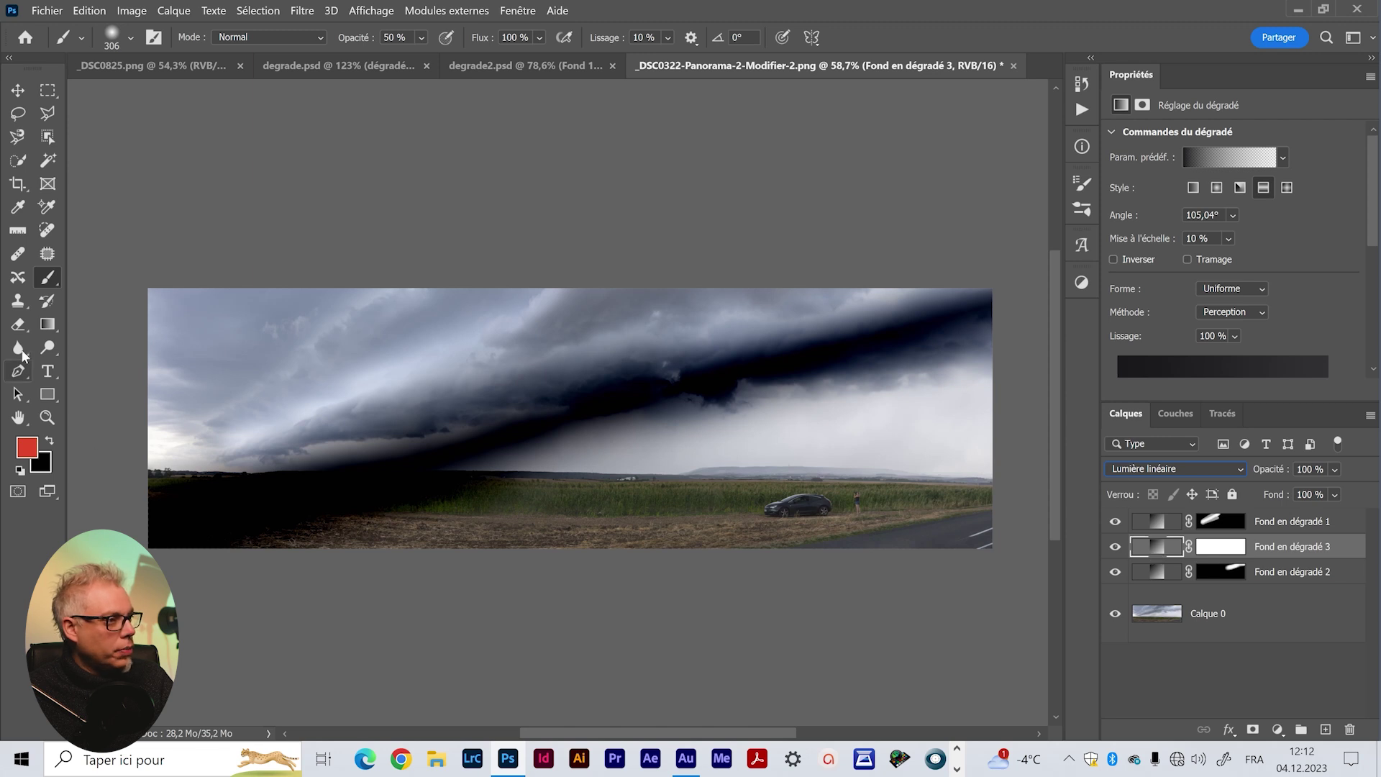
{"action": "double_click", "coordinate": [1156, 554]}
{"action": "mouse_move", "coordinate": [548, 348]}
{"action": "left_mouse_down"}
{"action": "mouse_move", "coordinate": [656, 447]}
{"action": "mouse_move", "coordinate": [524, 492]}
{"action": "mouse_move", "coordinate": [544, 377]}
{"action": "mouse_move", "coordinate": [529, 387]}
{"action": "left_mouse_up"}
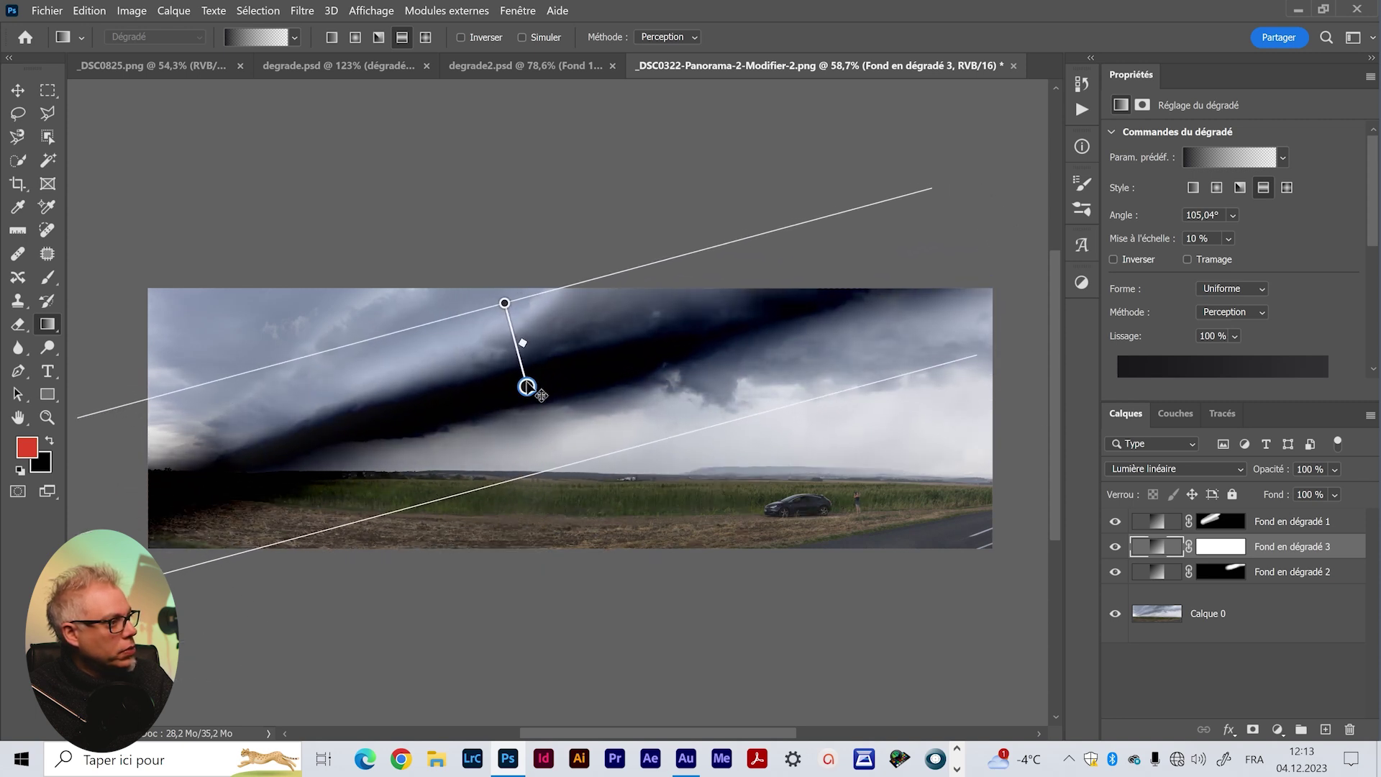
{"action": "left_click_drag", "start_coordinate": [504, 305], "coordinate": [495, 265]}
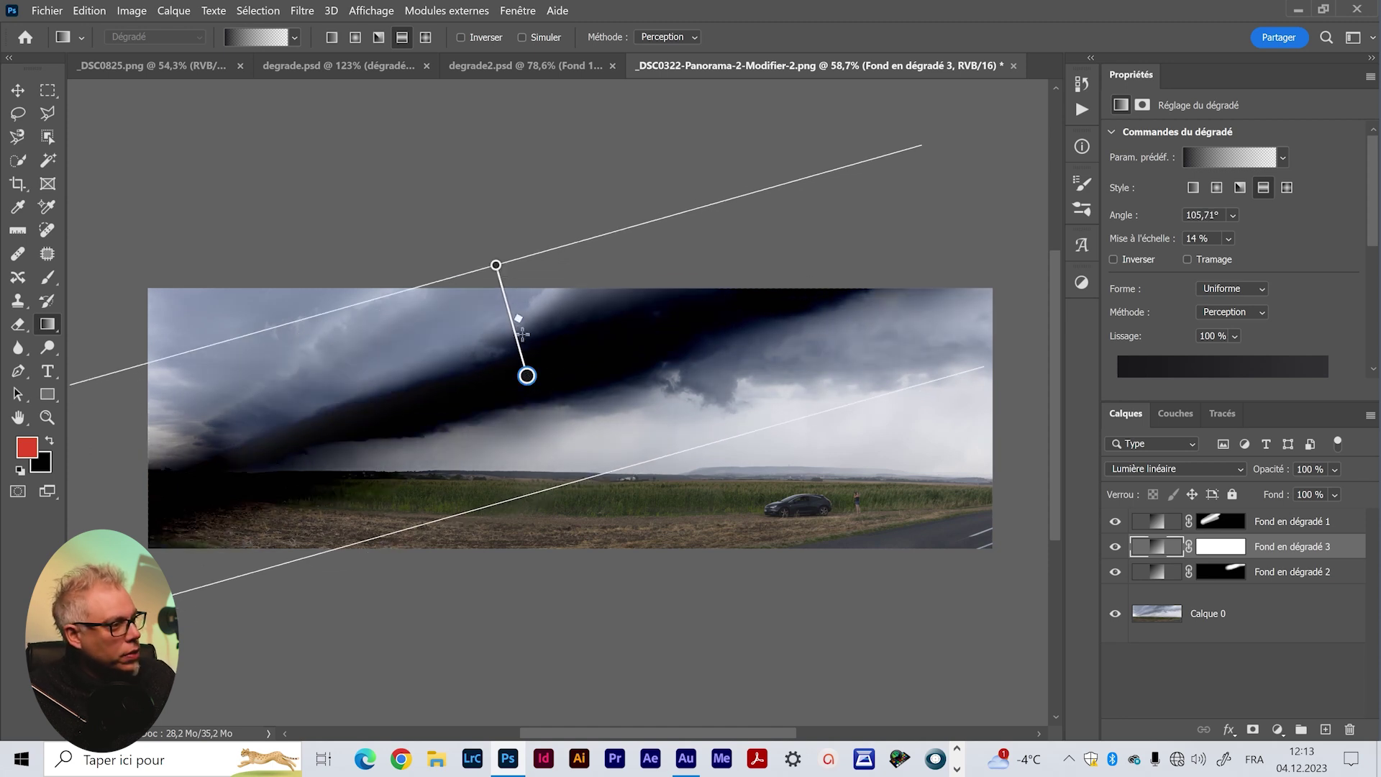
{"action": "mouse_move", "coordinate": [538, 385]}
{"action": "left_mouse_down"}
{"action": "mouse_move", "coordinate": [516, 419]}
{"action": "mouse_move", "coordinate": [496, 396]}
{"action": "left_mouse_up"}
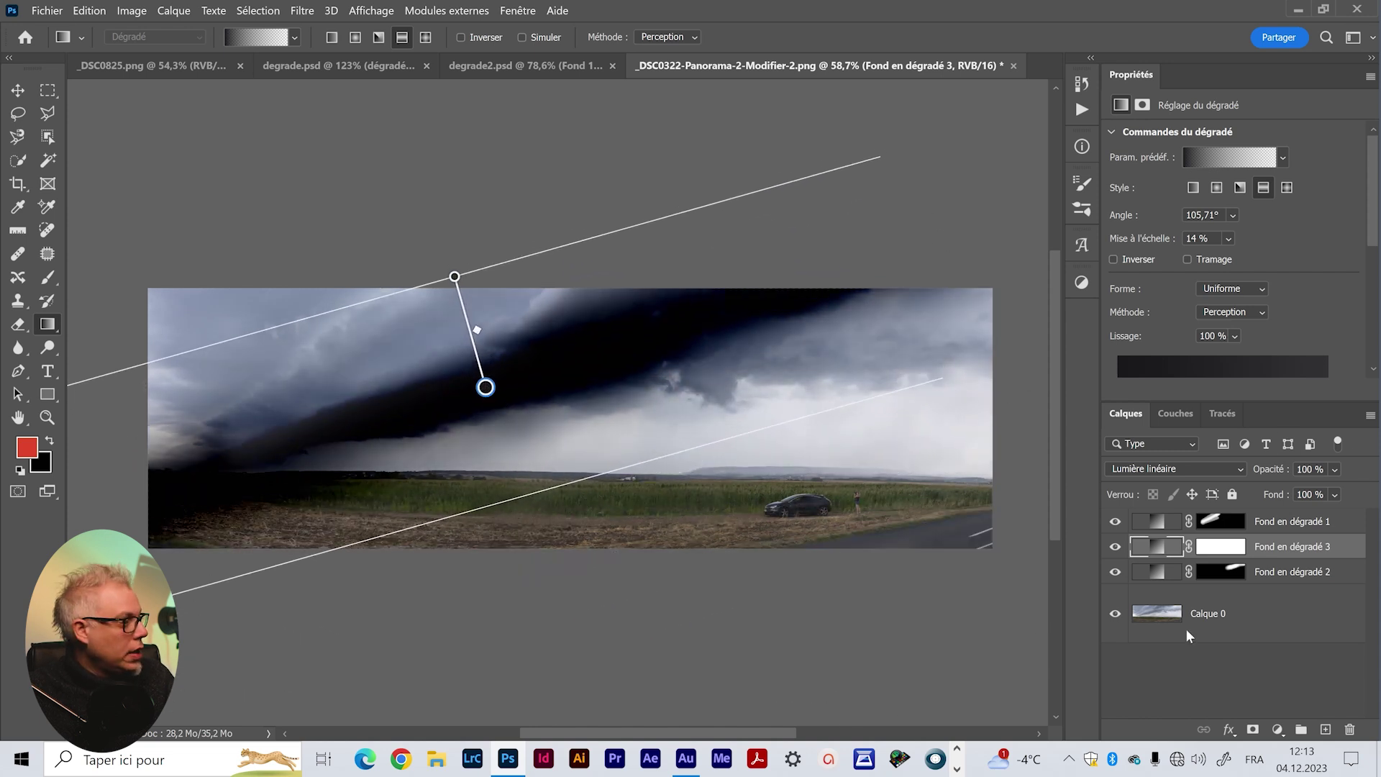
Lower the gradient layer's fill to 23% to soften the darkening
{"action": "left_click", "coordinate": [1335, 495]}
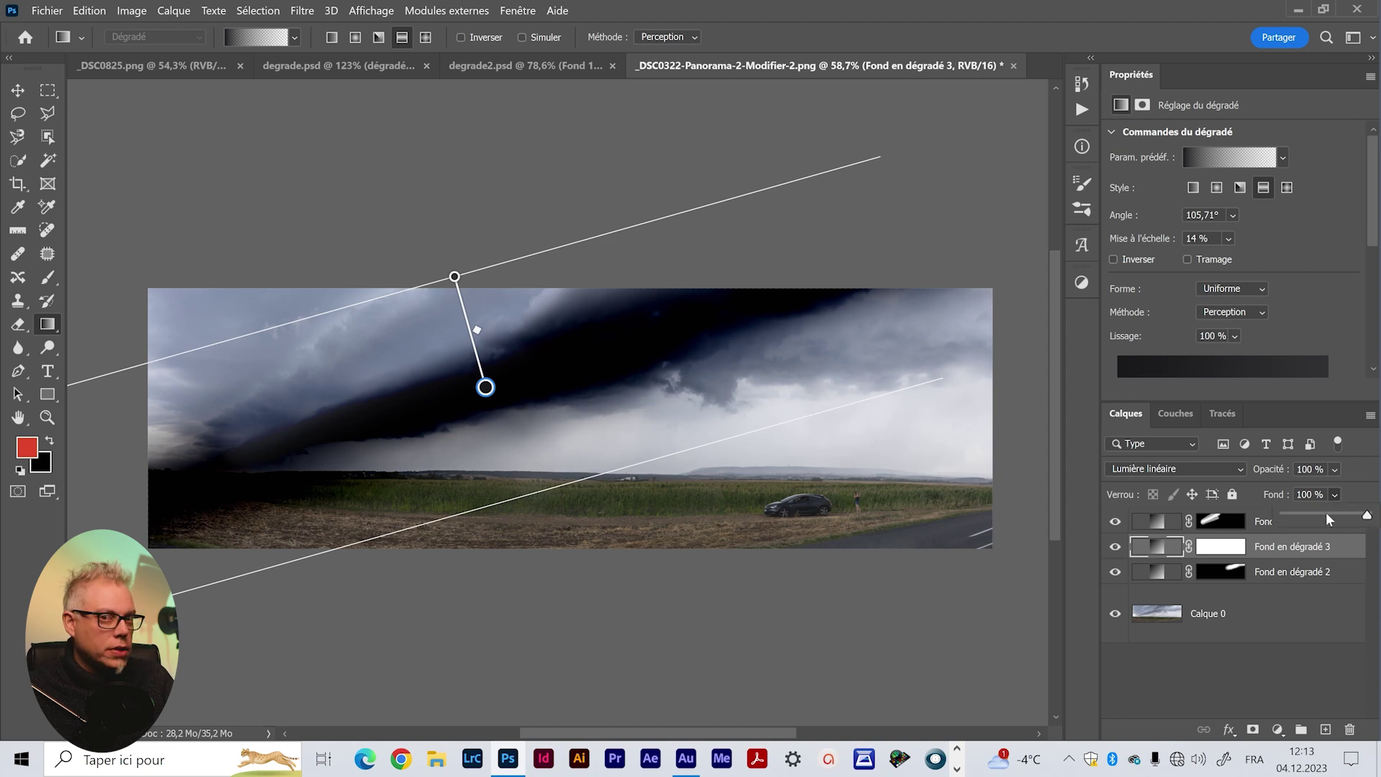
{"action": "left_click_drag", "start_coordinate": [1306, 517], "coordinate": [1298, 520]}
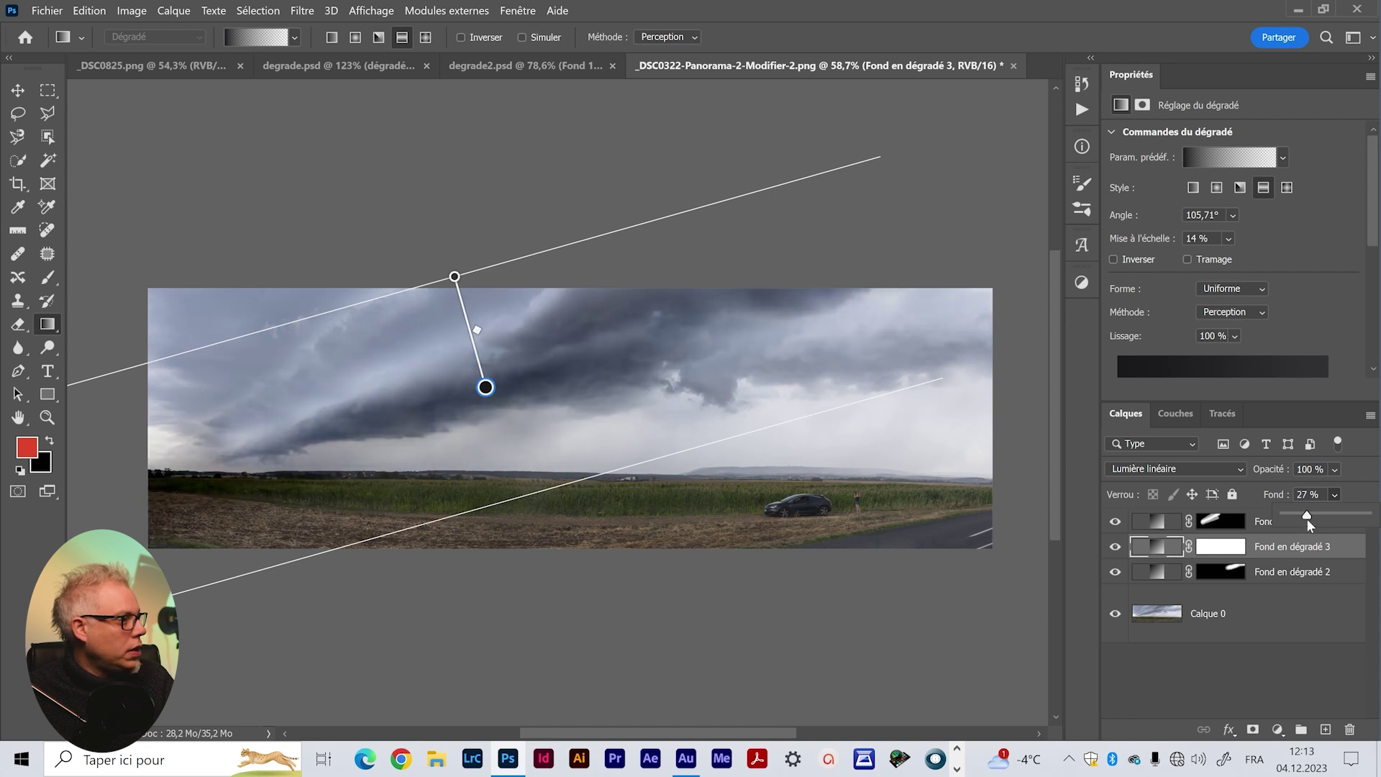
{"action": "left_click", "coordinate": [1114, 549]}
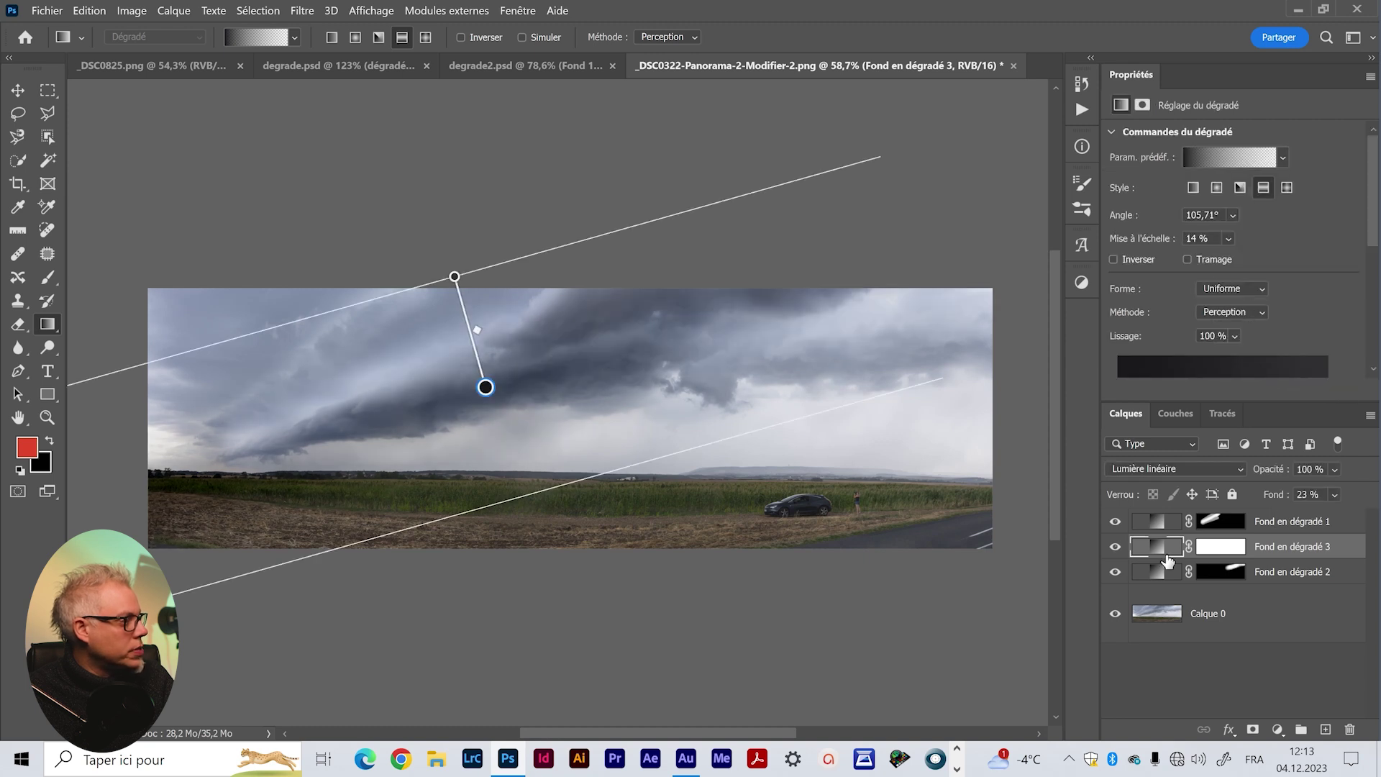
{"action": "left_click", "coordinate": [1221, 548]}
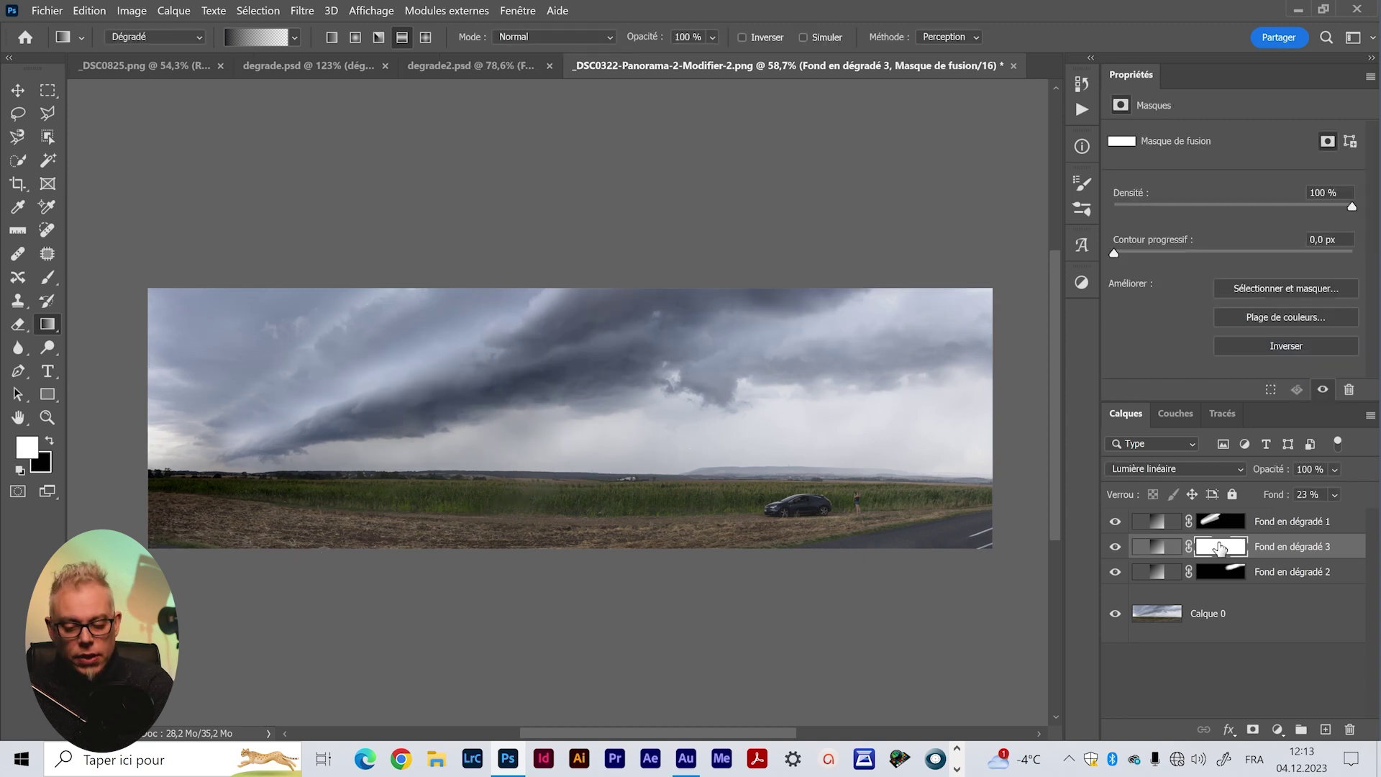
Invert the layer mask and paint the darkening back along the cloud edge
{"action": "key", "text": "ctrl+i"}
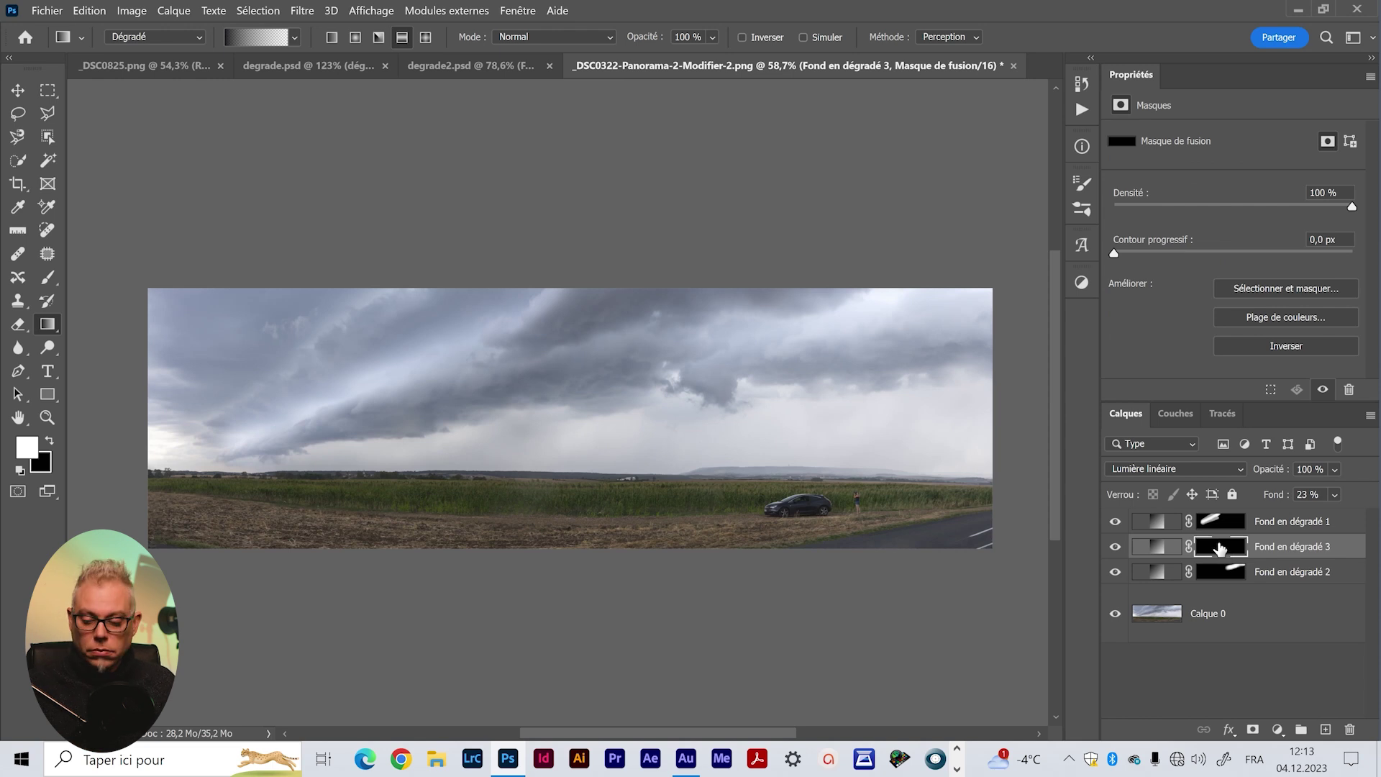
{"action": "key", "text": "b"}
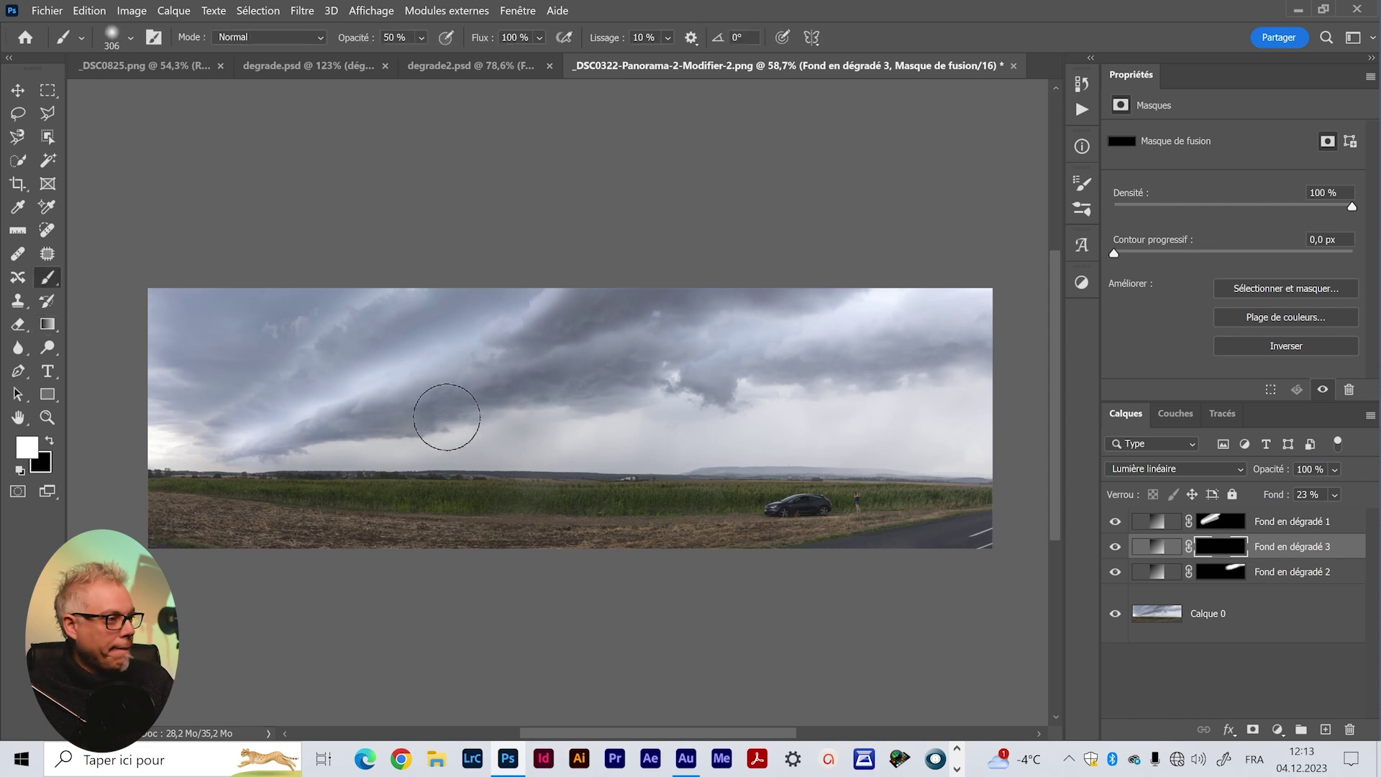
{"action": "right_click", "coordinate": [346, 435], "text": "alt"}
{"action": "left_click_drag", "start_coordinate": [346, 435], "coordinate": [339, 440]}
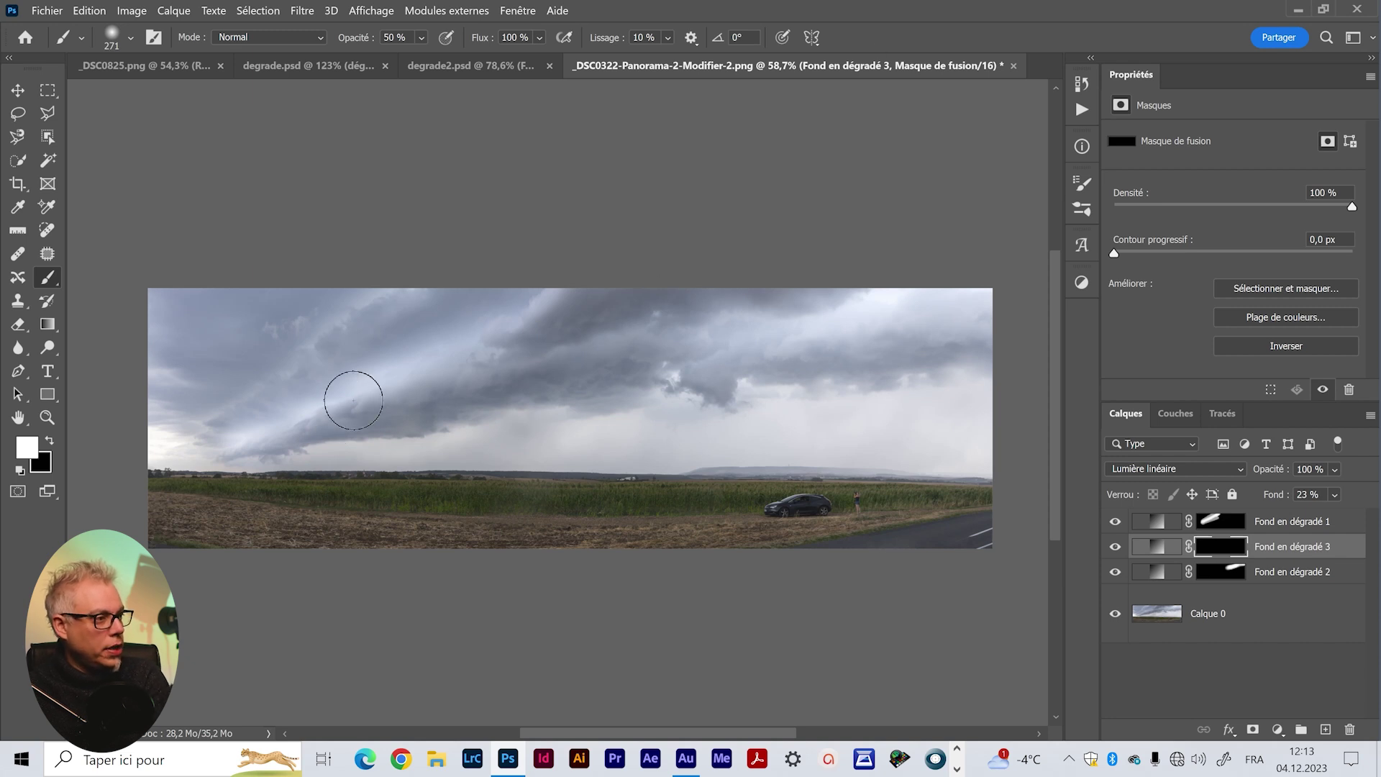
{"action": "mouse_move", "coordinate": [279, 454]}
{"action": "left_mouse_down"}
{"action": "mouse_move", "coordinate": [447, 385]}
{"action": "mouse_move", "coordinate": [478, 410]}
{"action": "mouse_move", "coordinate": [518, 389]}
{"action": "mouse_move", "coordinate": [456, 364]}
{"action": "mouse_move", "coordinate": [511, 326]}
{"action": "mouse_move", "coordinate": [856, 289]}
{"action": "left_mouse_up"}
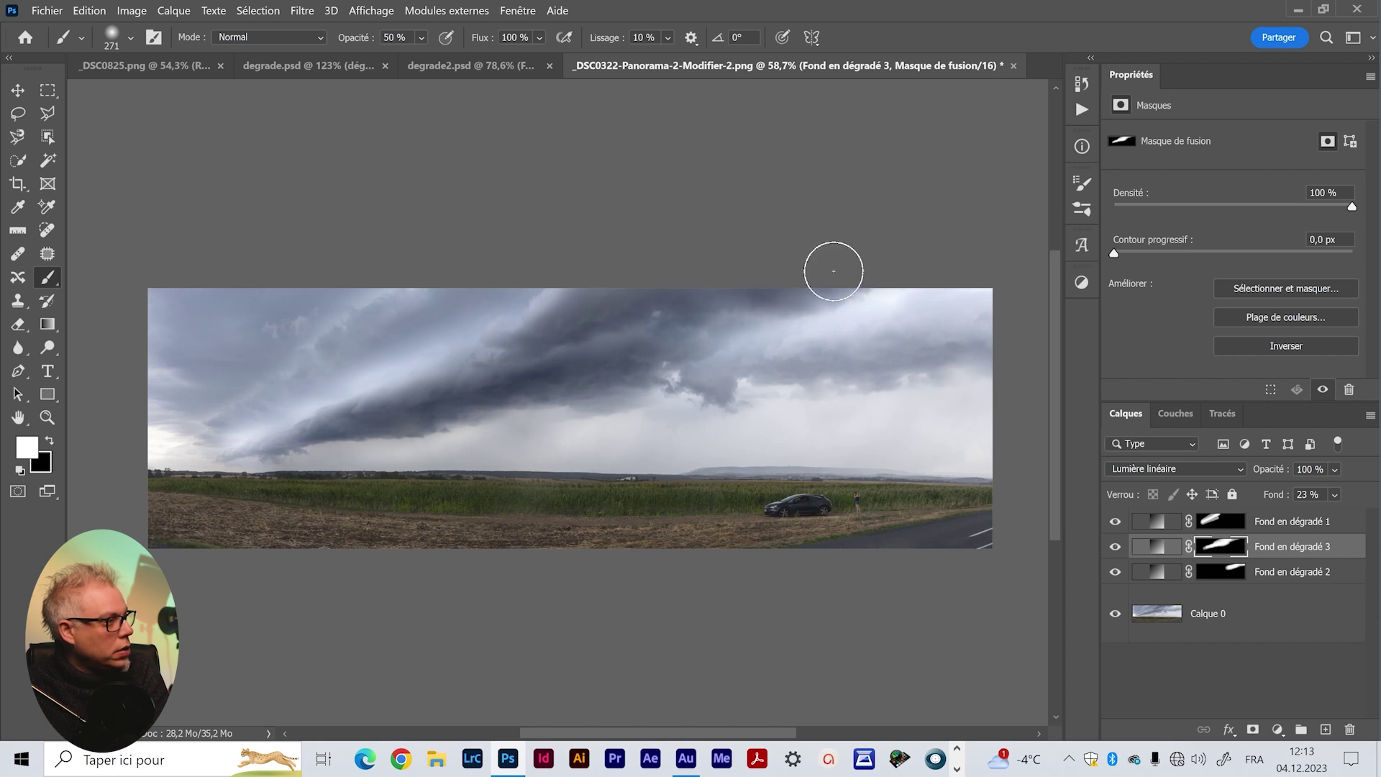
Extend the revealed darkening toward the upper-right clouds, then switch to degrade.psd
{"action": "left_click_drag", "start_coordinate": [684, 364], "coordinate": [819, 302]}
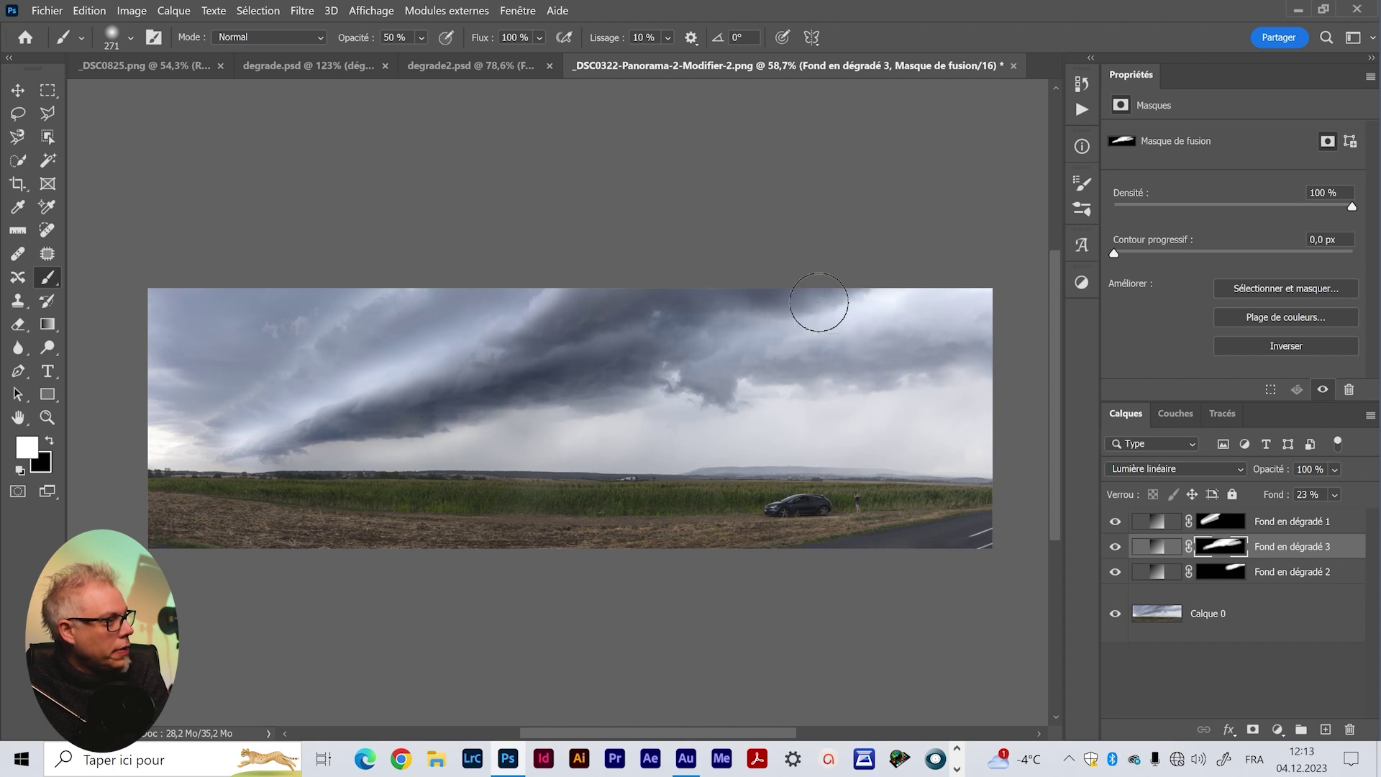
{"action": "right_click", "coordinate": [356, 414], "text": "alt"}
{"action": "left_click_drag", "start_coordinate": [356, 414], "coordinate": [316, 436]}
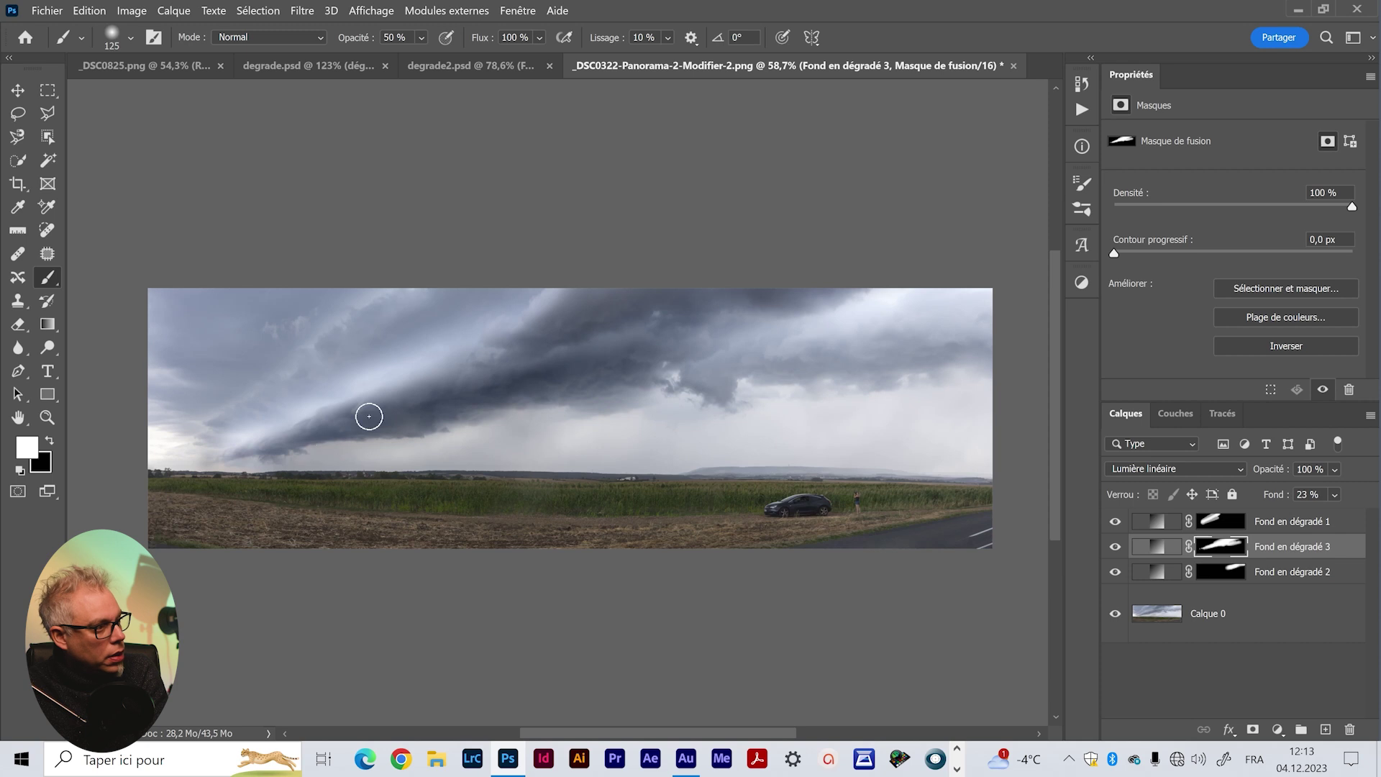
{"action": "left_click_drag", "start_coordinate": [613, 395], "coordinate": [519, 412]}
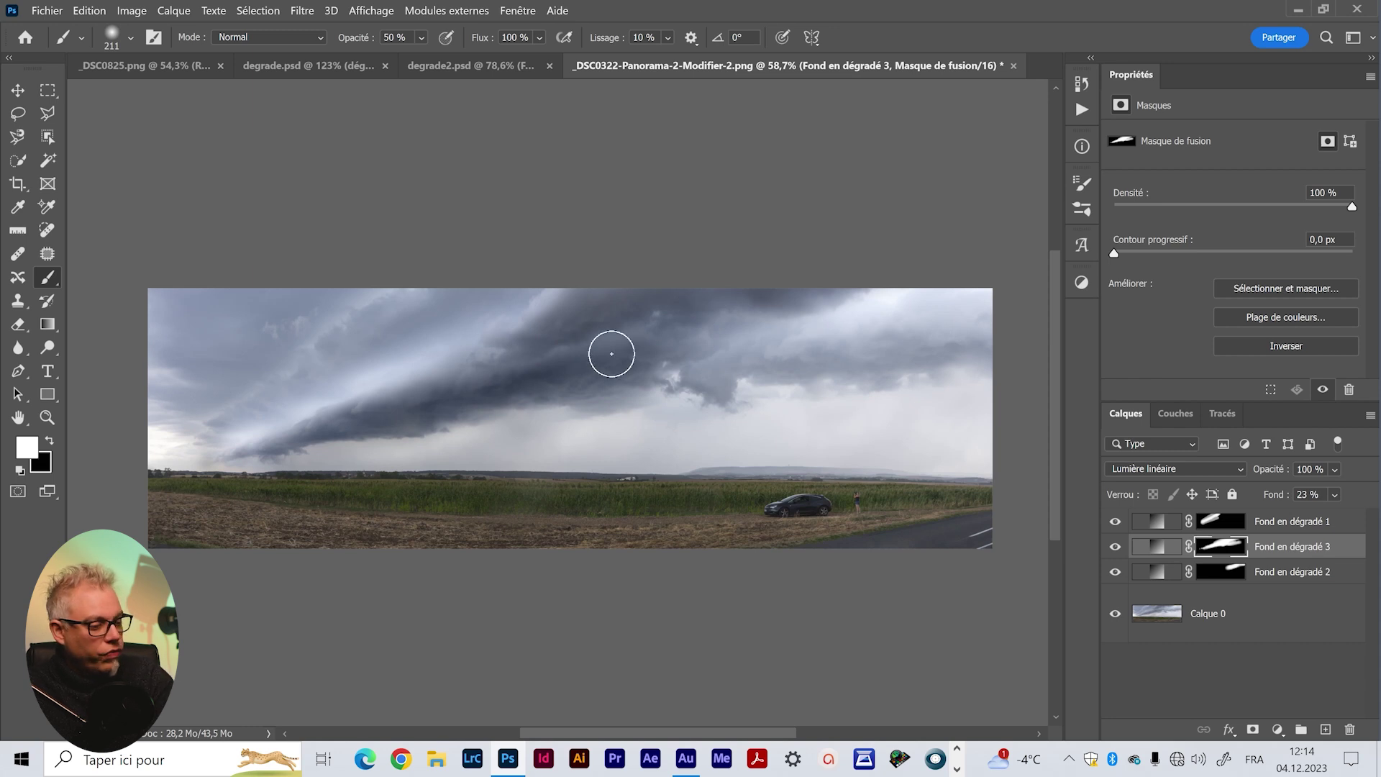
{"action": "left_click", "coordinate": [287, 72]}
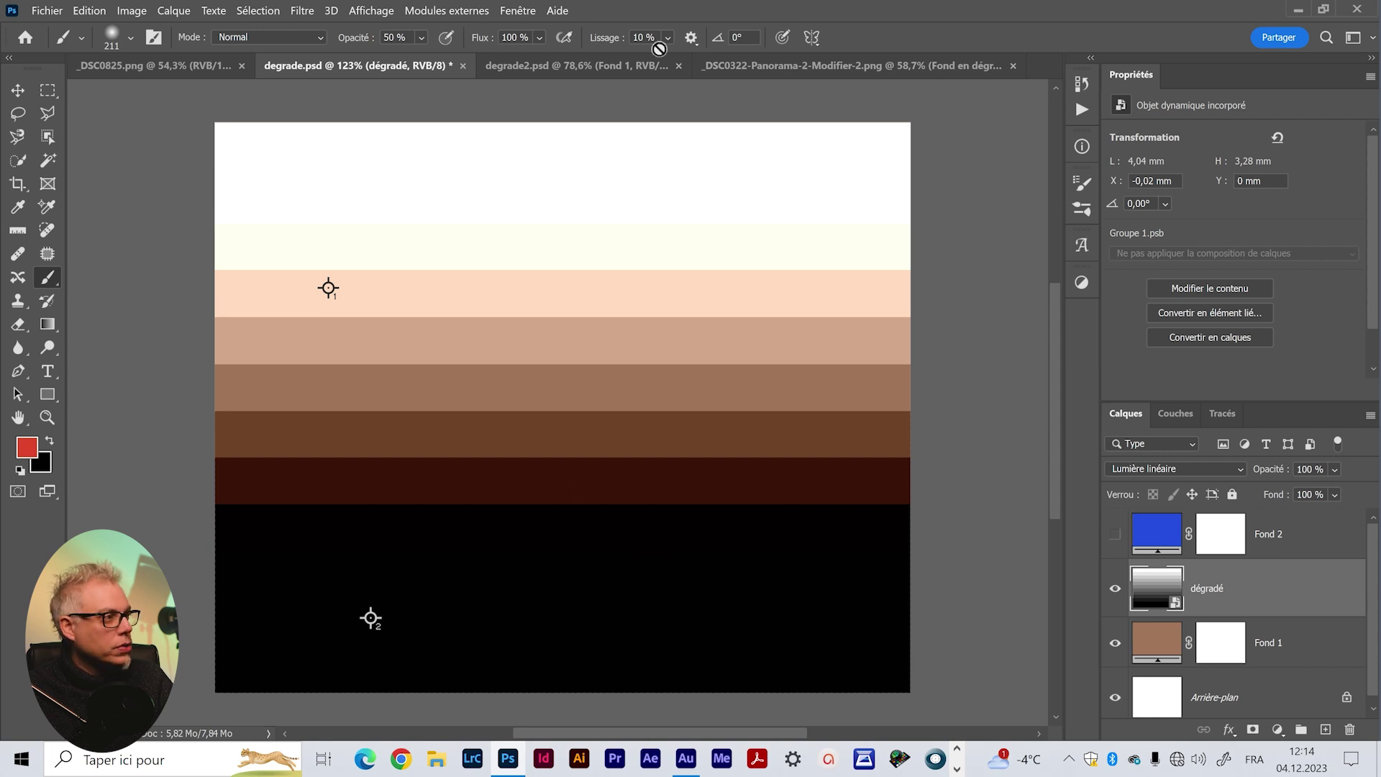
Return to the storm panorama and hide, then reshow, the three gradient layers to compare
{"action": "left_click", "coordinate": [827, 66]}
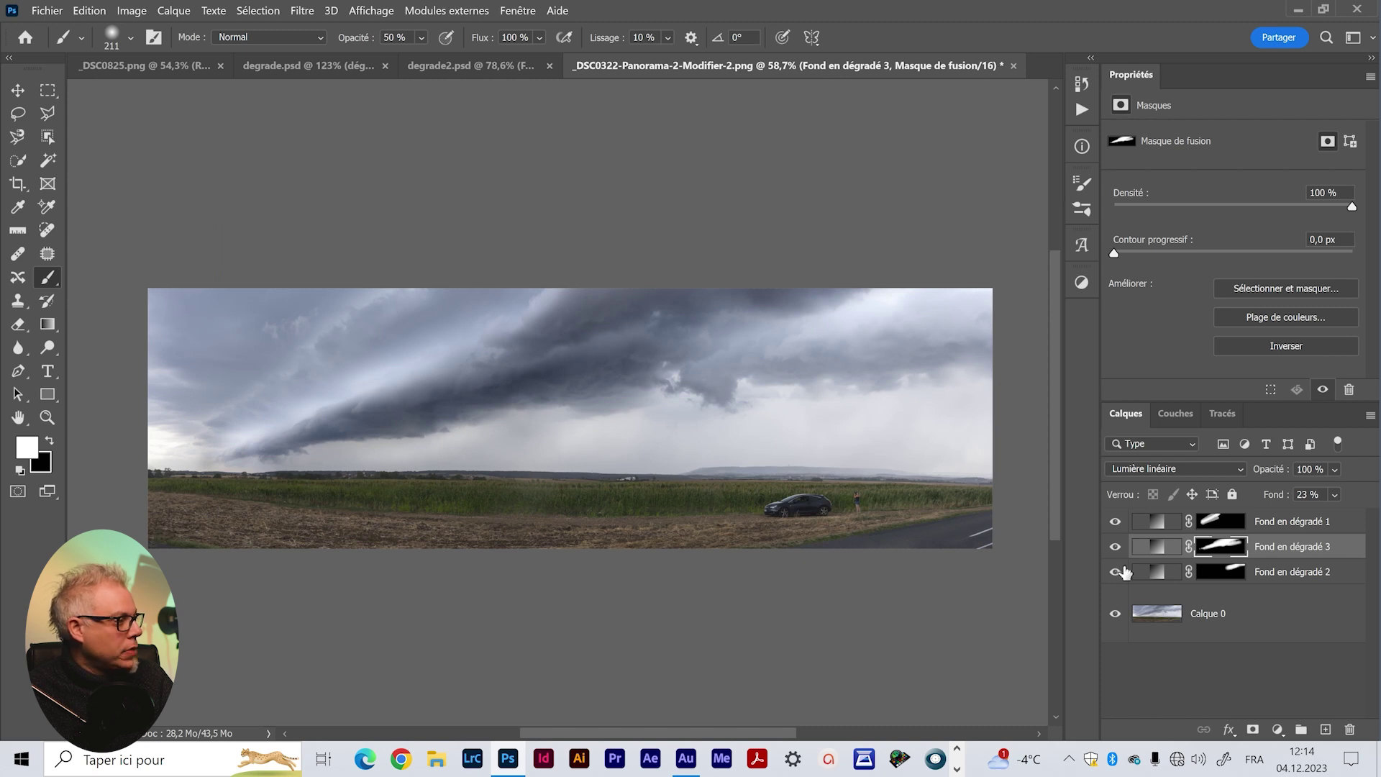
{"action": "left_click_drag", "start_coordinate": [1116, 571], "coordinate": [1117, 531]}
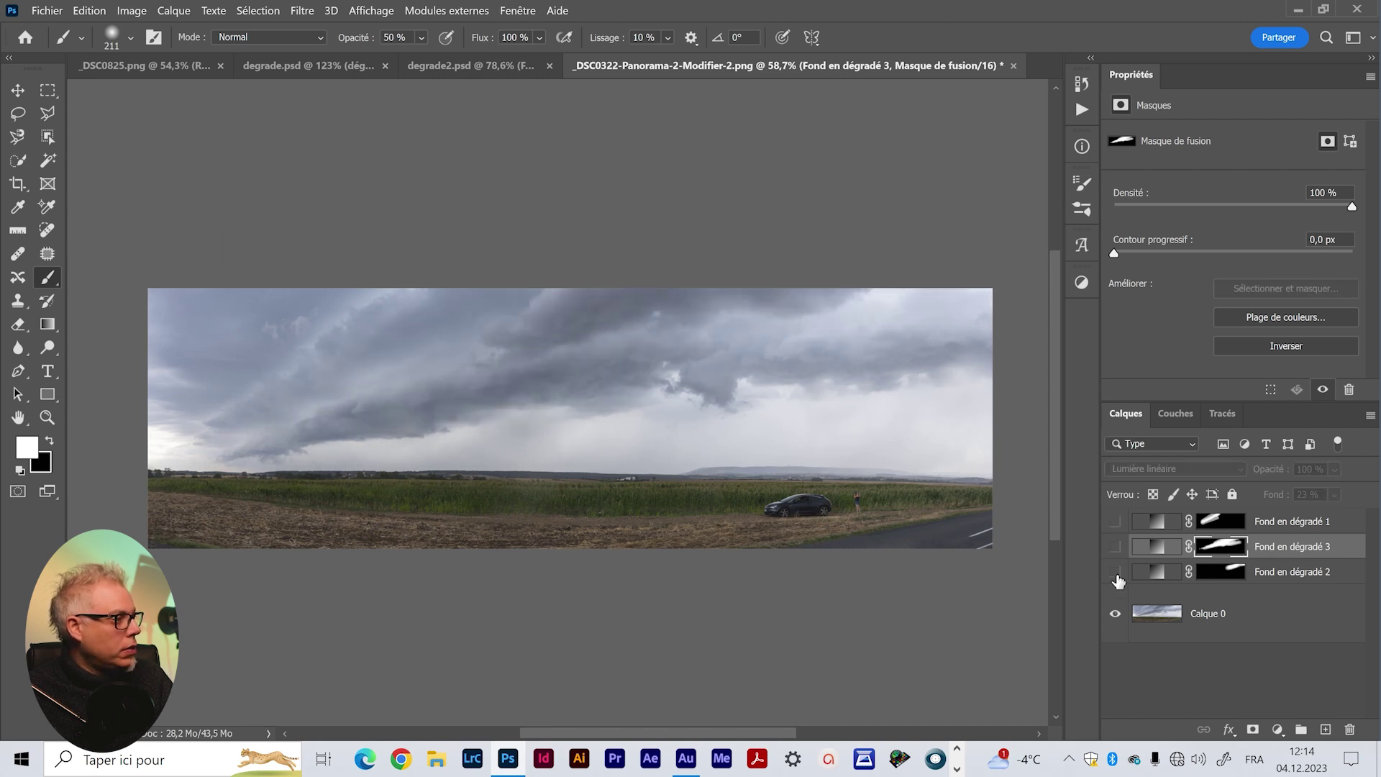
{"action": "left_click", "coordinate": [1115, 523]}
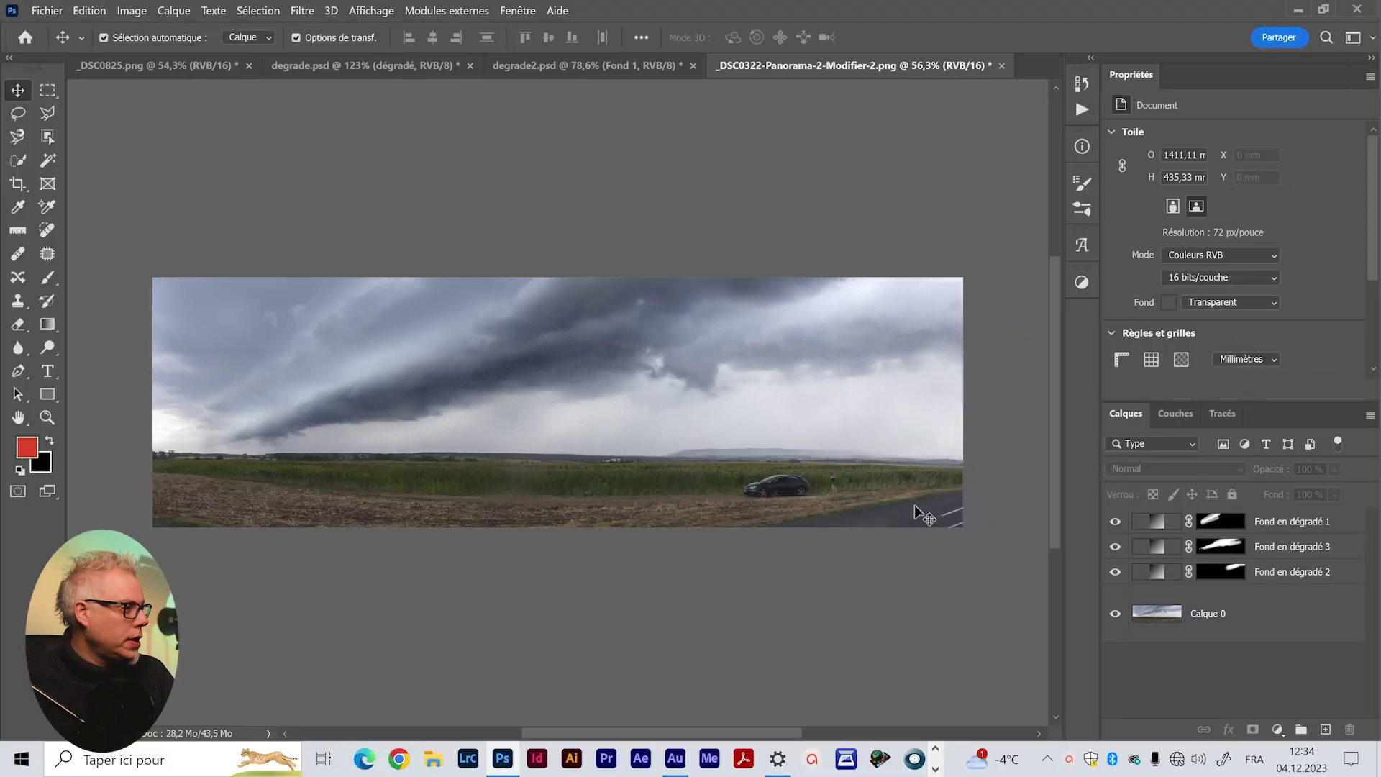
Add a reflected gradient fill layer above Calque 0, narrowed to a thin 3% band
{"action": "key", "text": "z"}
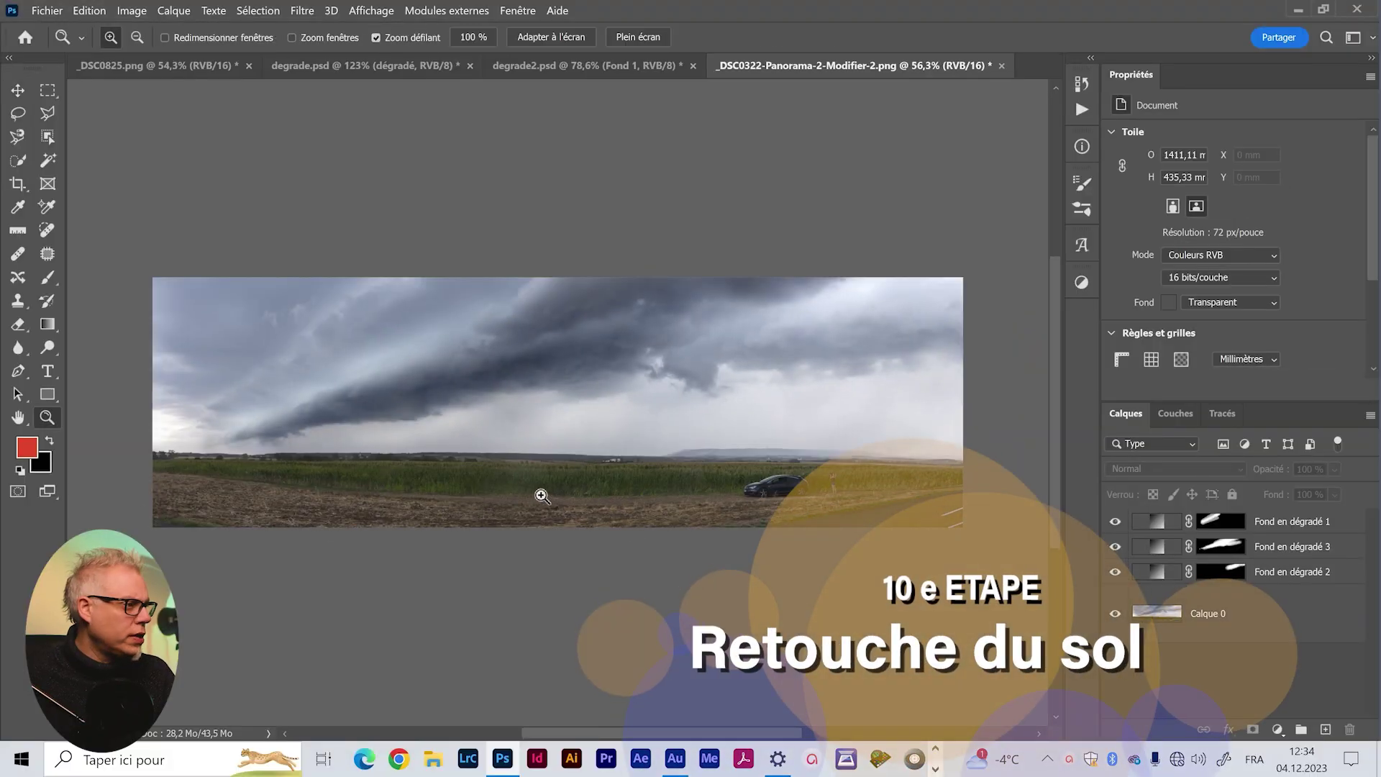
{"action": "left_click", "coordinate": [541, 495]}
{"action": "left_click_drag", "start_coordinate": [541, 494], "coordinate": [533, 494]}
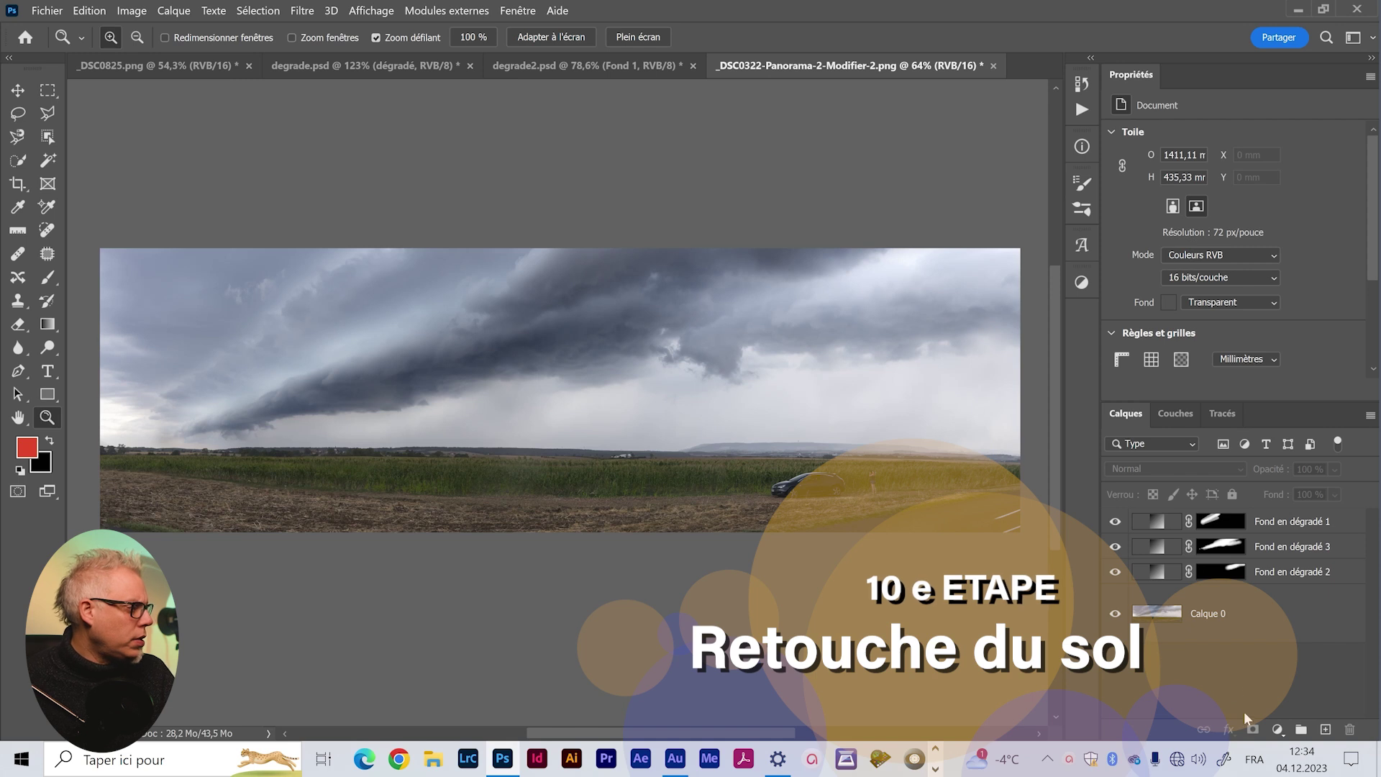
{"action": "left_click", "coordinate": [1266, 609]}
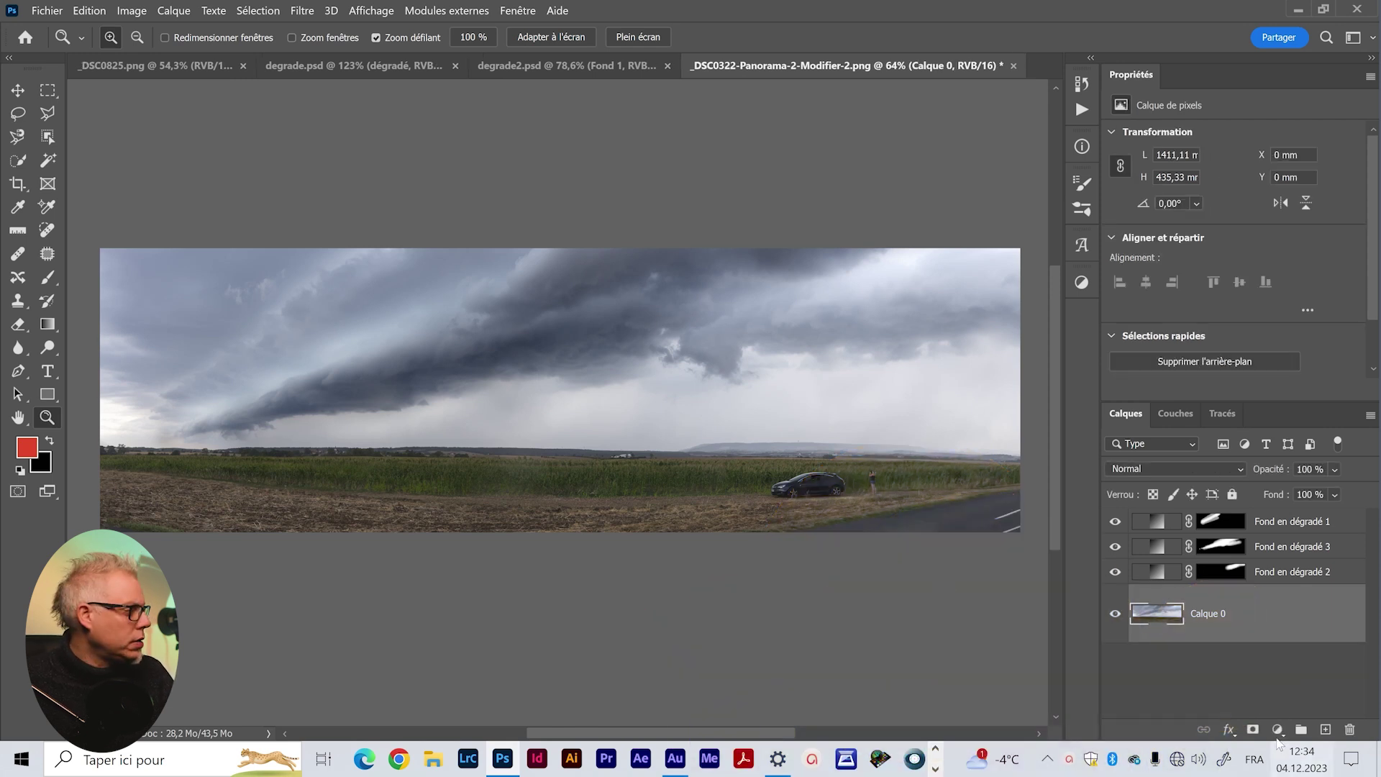
{"action": "left_click", "coordinate": [1277, 730]}
{"action": "left_click", "coordinate": [1215, 430]}
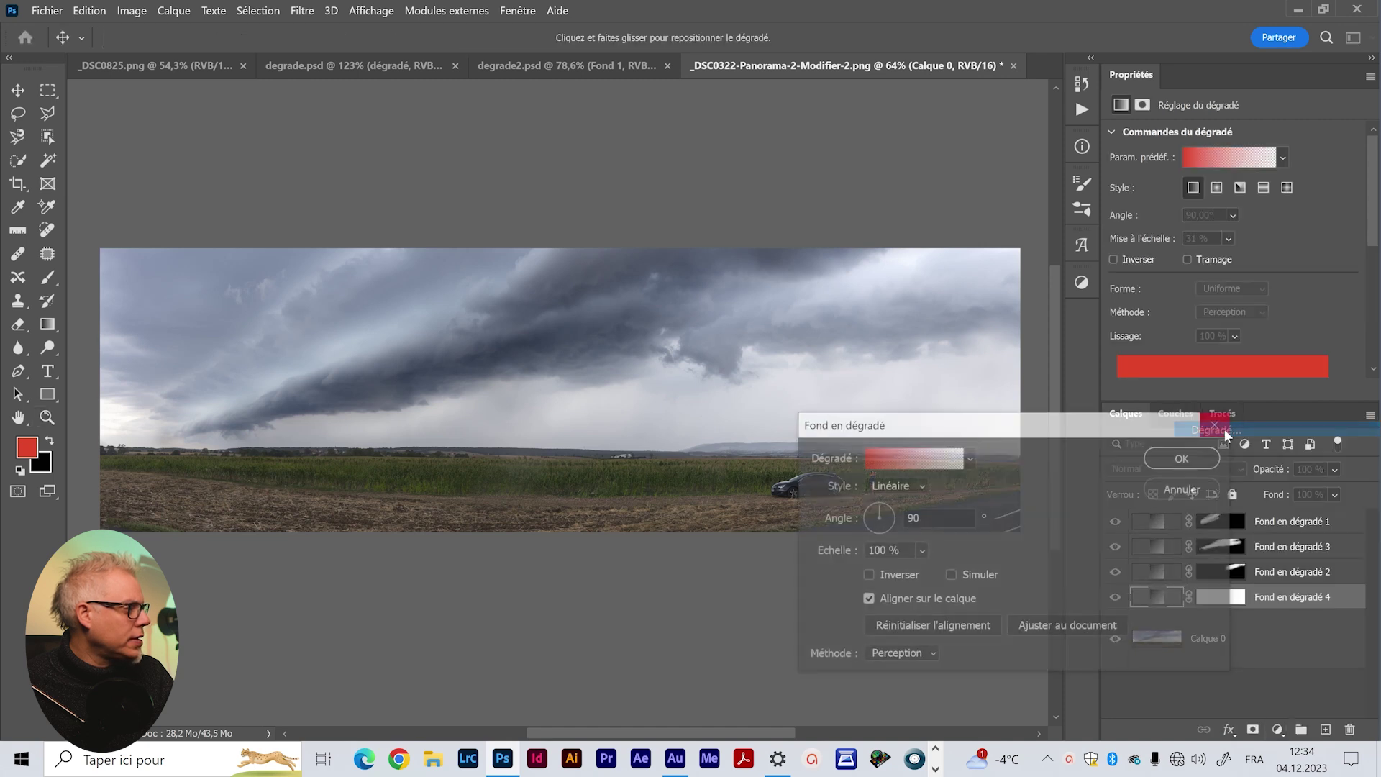
{"action": "left_click", "coordinate": [886, 357]}
{"action": "left_click", "coordinate": [892, 407]}
{"action": "mouse_move", "coordinate": [923, 425]}
{"action": "left_mouse_down"}
{"action": "mouse_move", "coordinate": [921, 455]}
{"action": "mouse_move", "coordinate": [909, 450]}
{"action": "left_mouse_up"}
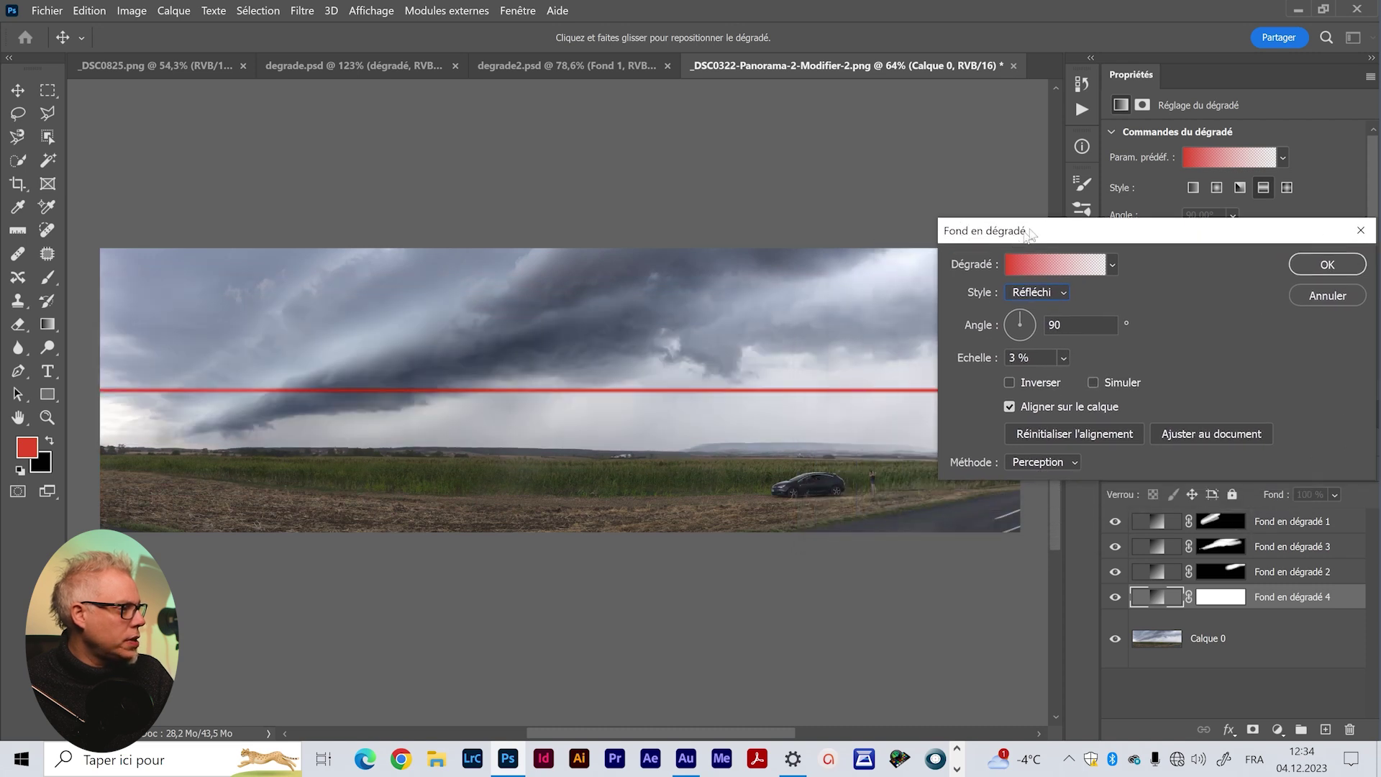
{"action": "left_click_drag", "start_coordinate": [886, 303], "coordinate": [920, 232]}
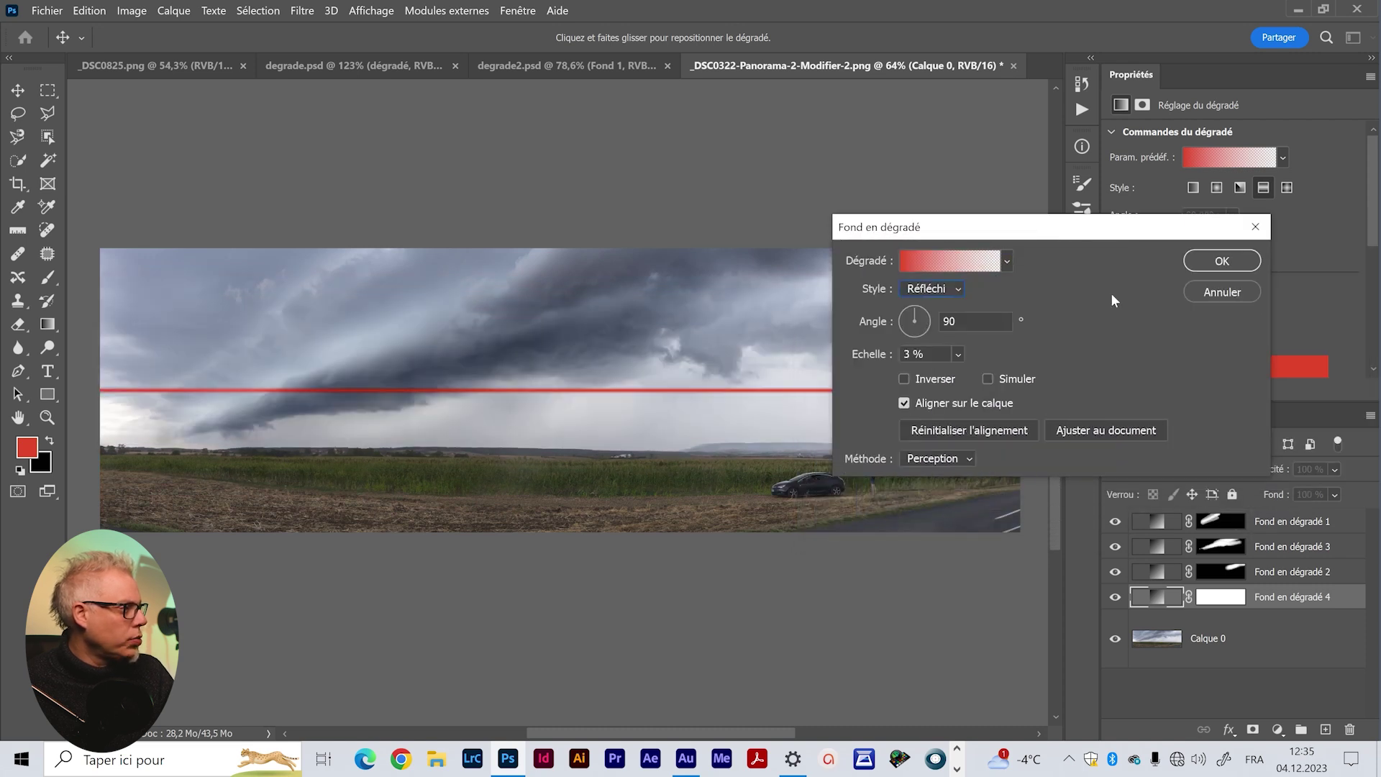
Set the gradient's left colour stop to a pale warm grey
{"action": "left_click", "coordinate": [914, 265]}
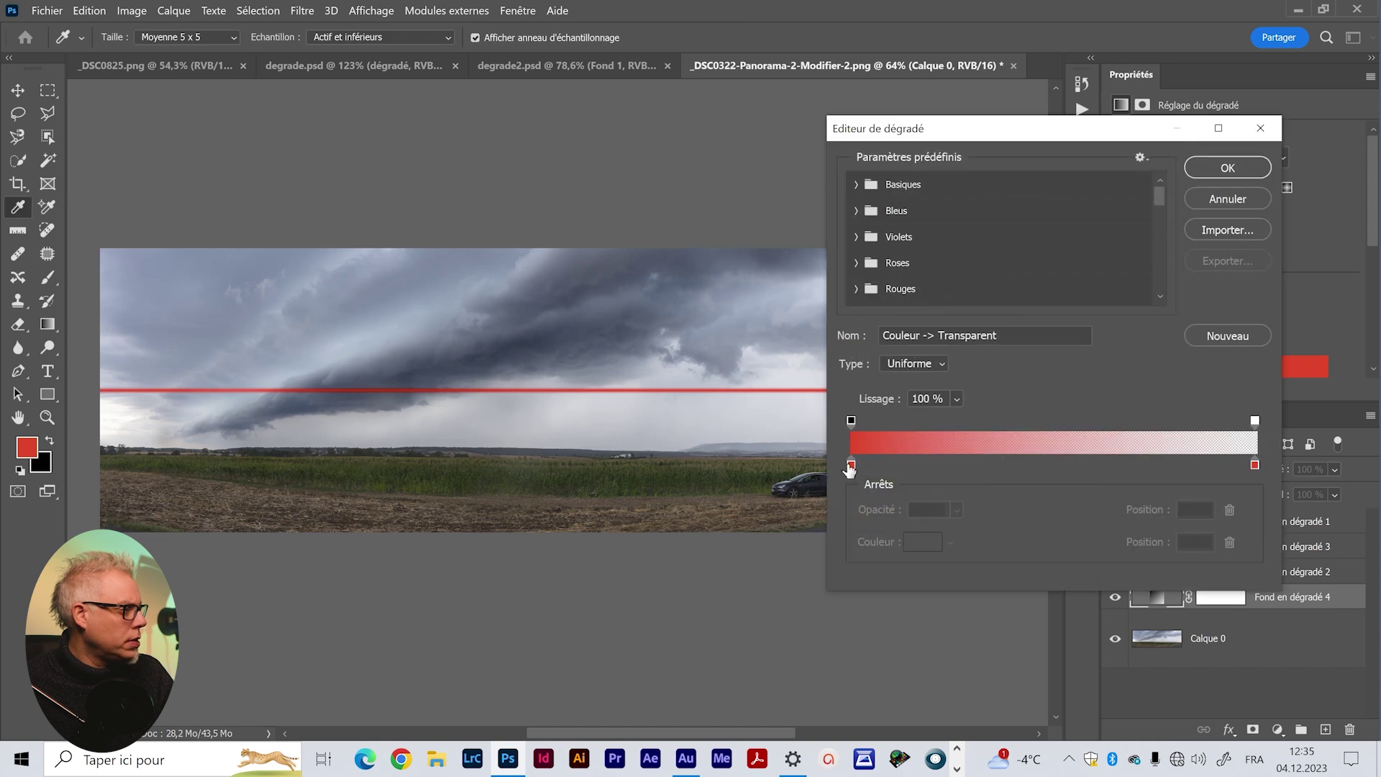
{"action": "double_click", "coordinate": [851, 465]}
{"action": "left_click_drag", "start_coordinate": [1111, 646], "coordinate": [1111, 636]}
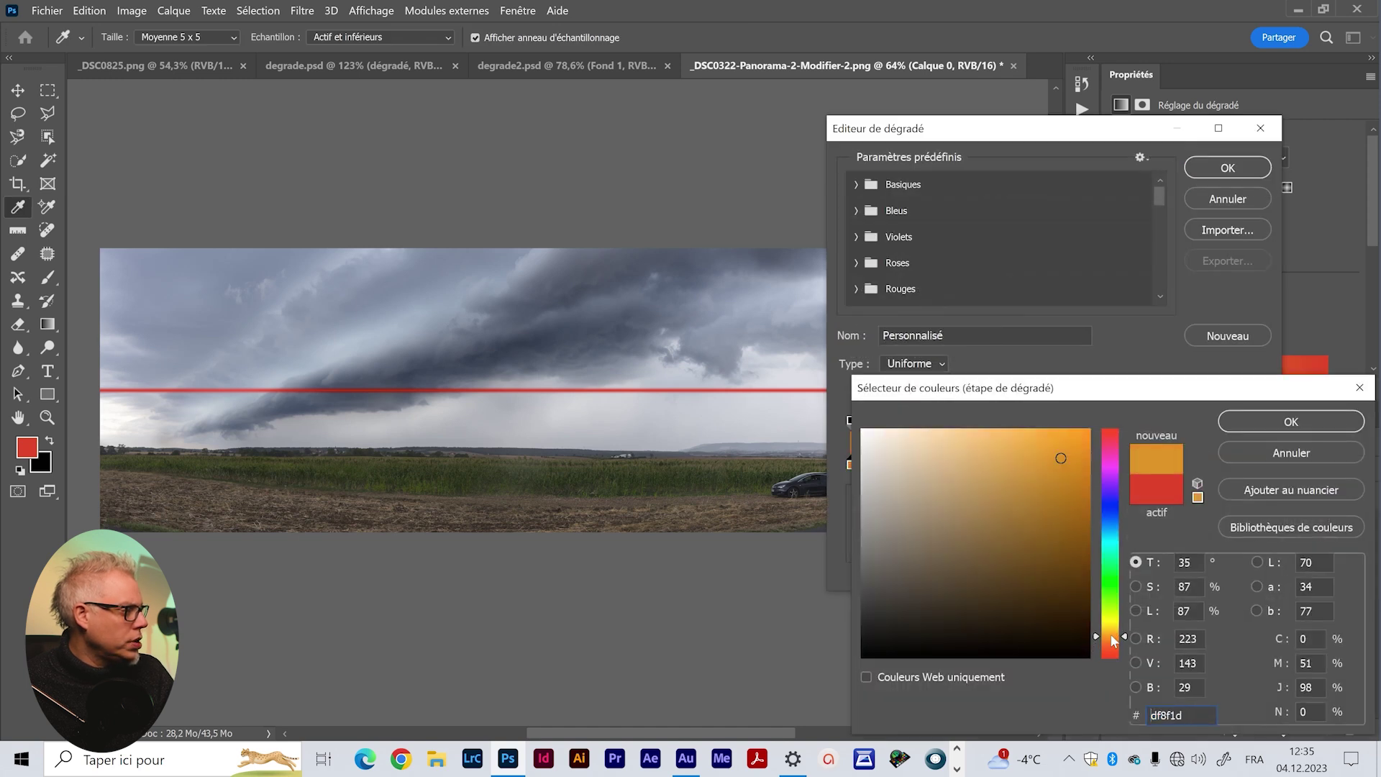
{"action": "left_click", "coordinate": [689, 501]}
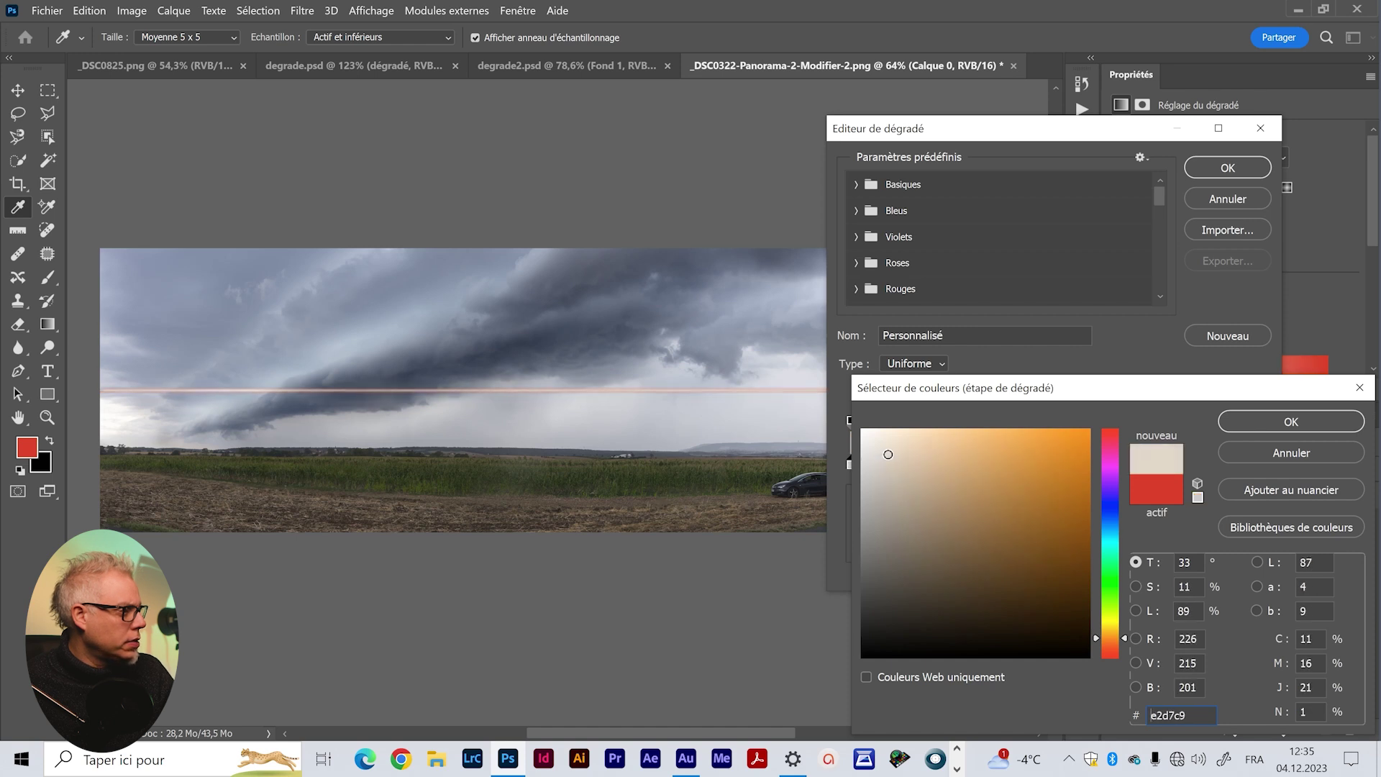
{"action": "left_click", "coordinate": [1269, 420]}
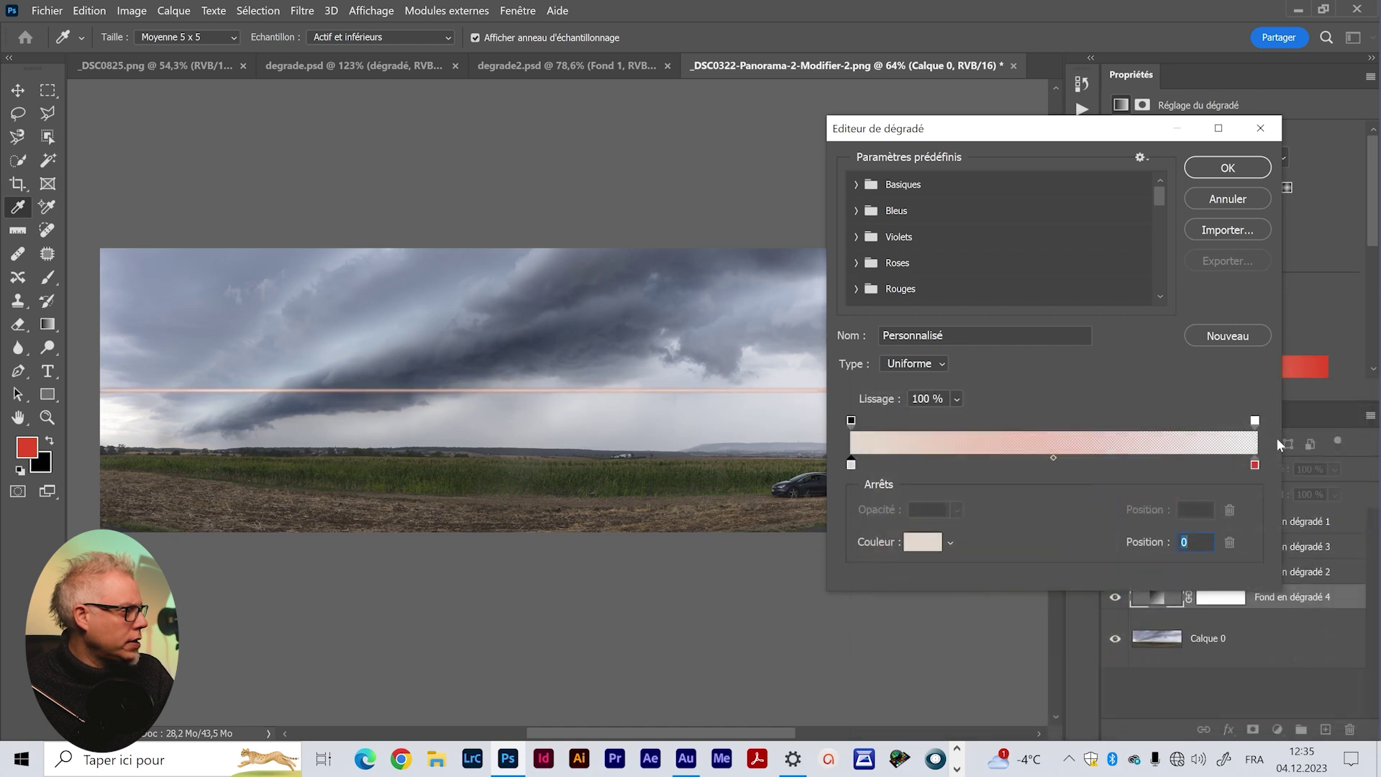
Set the right colour stop to pale beige e9dfcf and accept the gradient fill
{"action": "left_click", "coordinate": [1254, 463]}
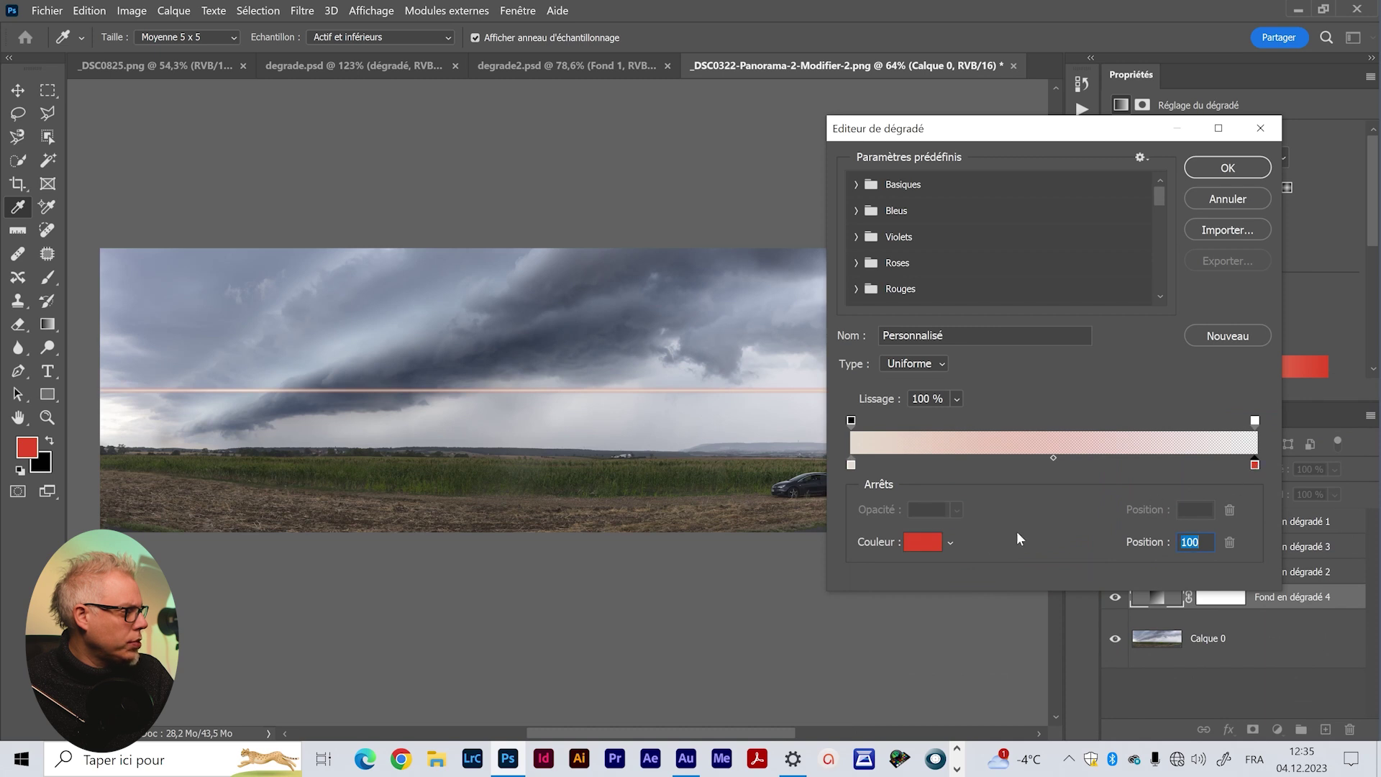
{"action": "left_click", "coordinate": [933, 547]}
{"action": "left_click_drag", "start_coordinate": [1111, 647], "coordinate": [1111, 637]}
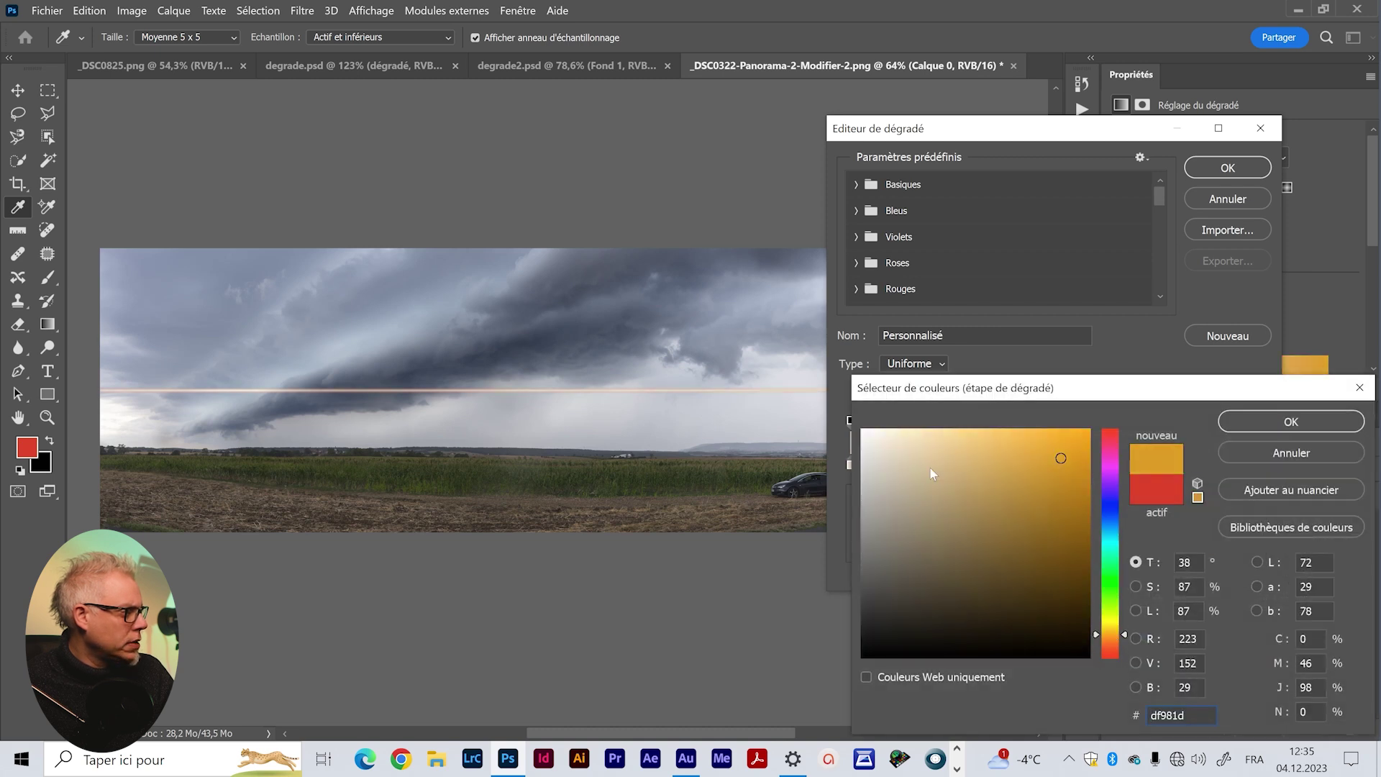
{"action": "left_click", "coordinate": [887, 449]}
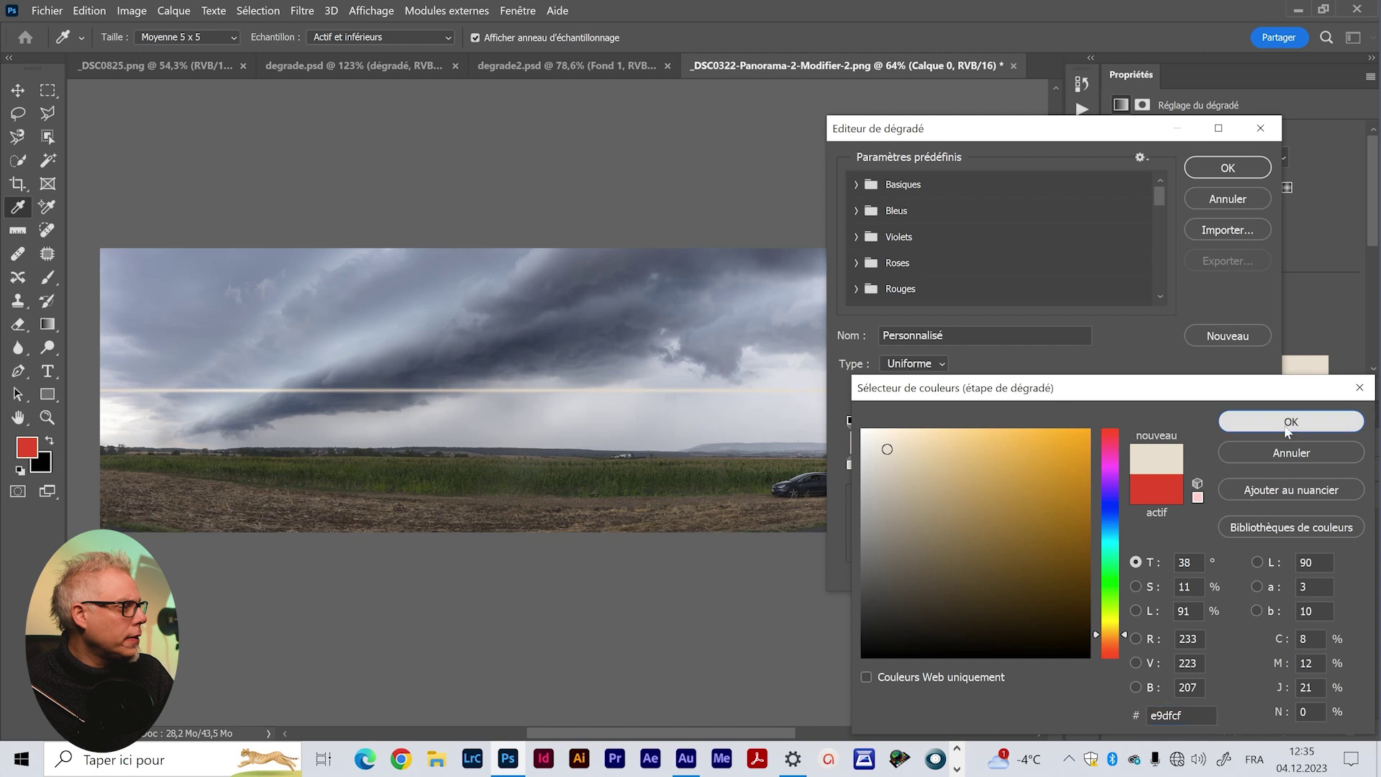
{"action": "left_click", "coordinate": [1288, 424]}
{"action": "left_click", "coordinate": [1232, 167]}
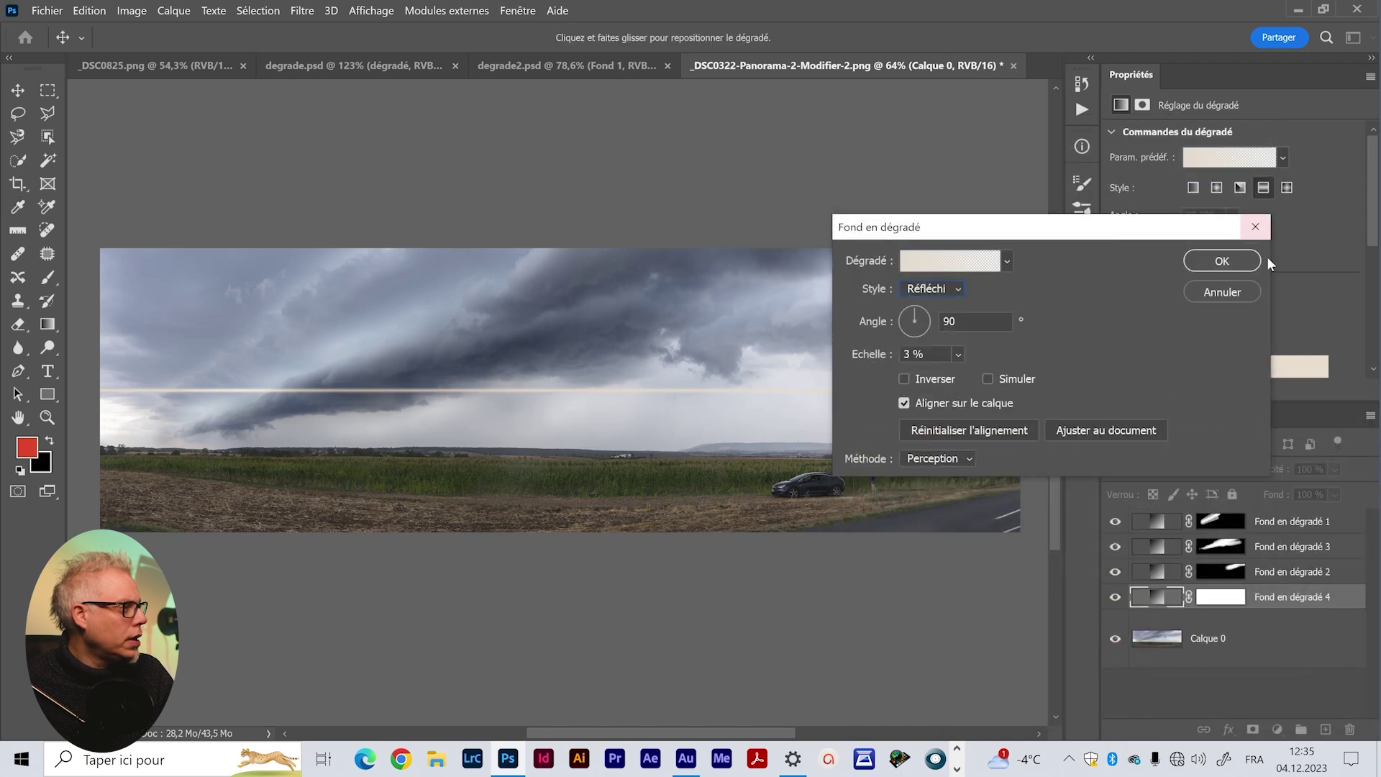
{"action": "key", "text": "Return"}
Widen the reflected gradient band and move it down over the ground field
{"action": "key", "text": "z"}
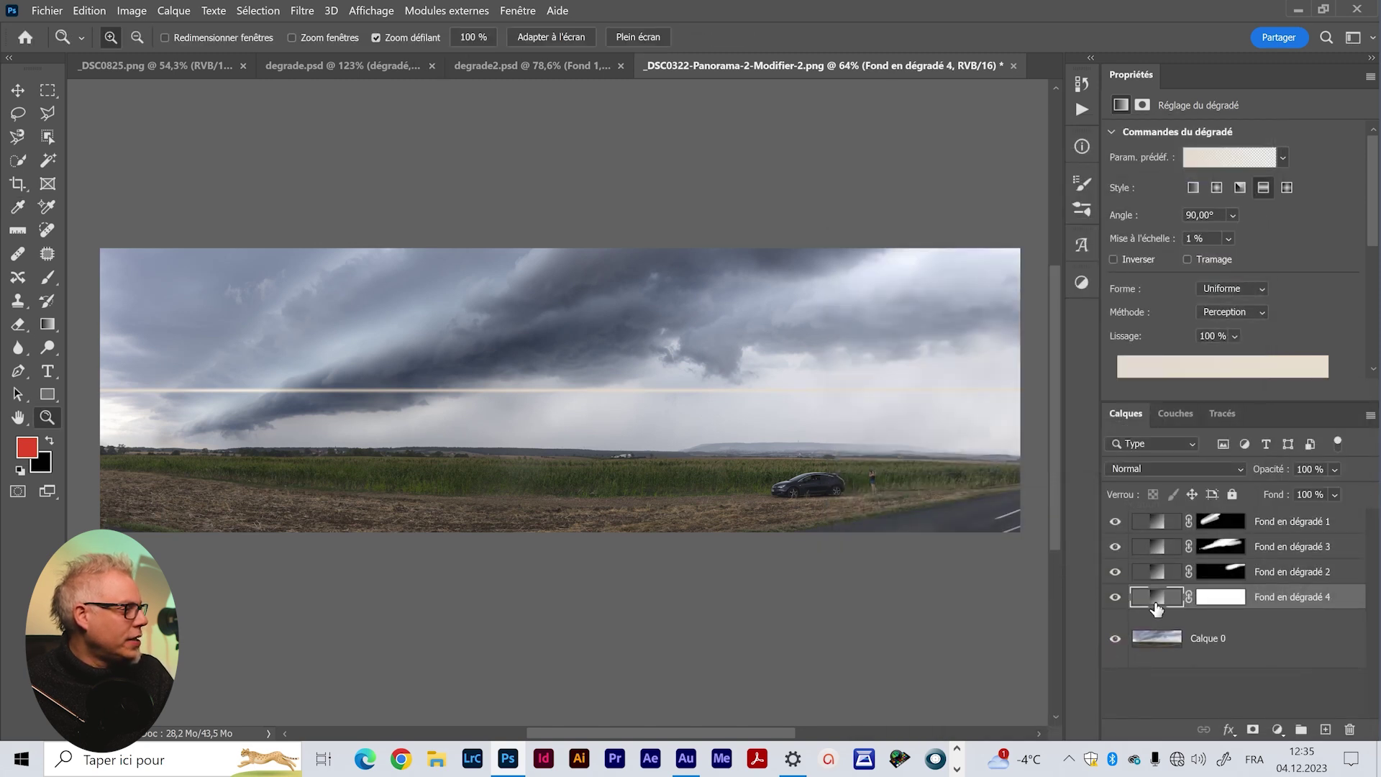
{"action": "left_click", "coordinate": [46, 325]}
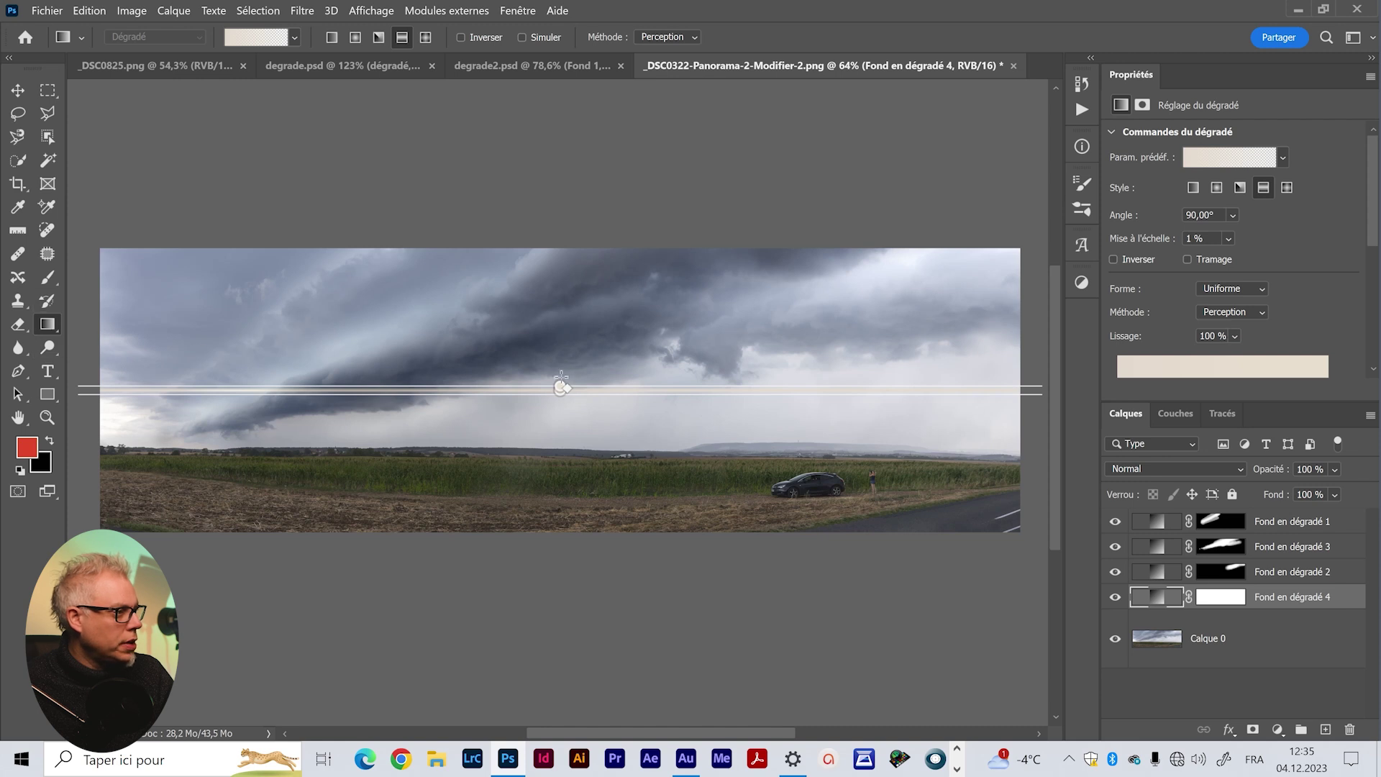
{"action": "left_click_drag", "start_coordinate": [561, 387], "coordinate": [560, 322]}
{"action": "left_click_drag", "start_coordinate": [560, 389], "coordinate": [541, 509]}
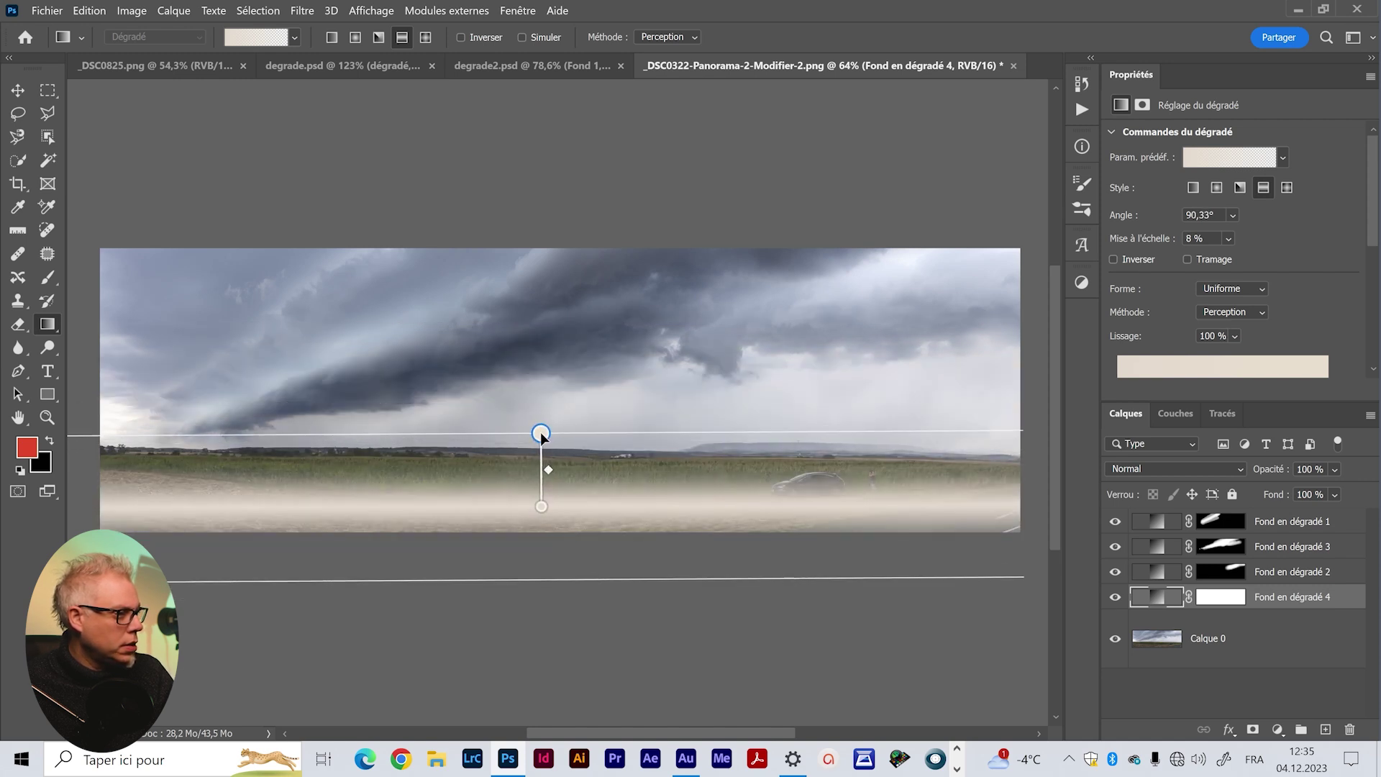
{"action": "left_click_drag", "start_coordinate": [539, 438], "coordinate": [484, 414]}
Blend the layer in Lumière linéaire, mask it to the ground band, and lower its fill
{"action": "left_click", "coordinate": [1174, 469]}
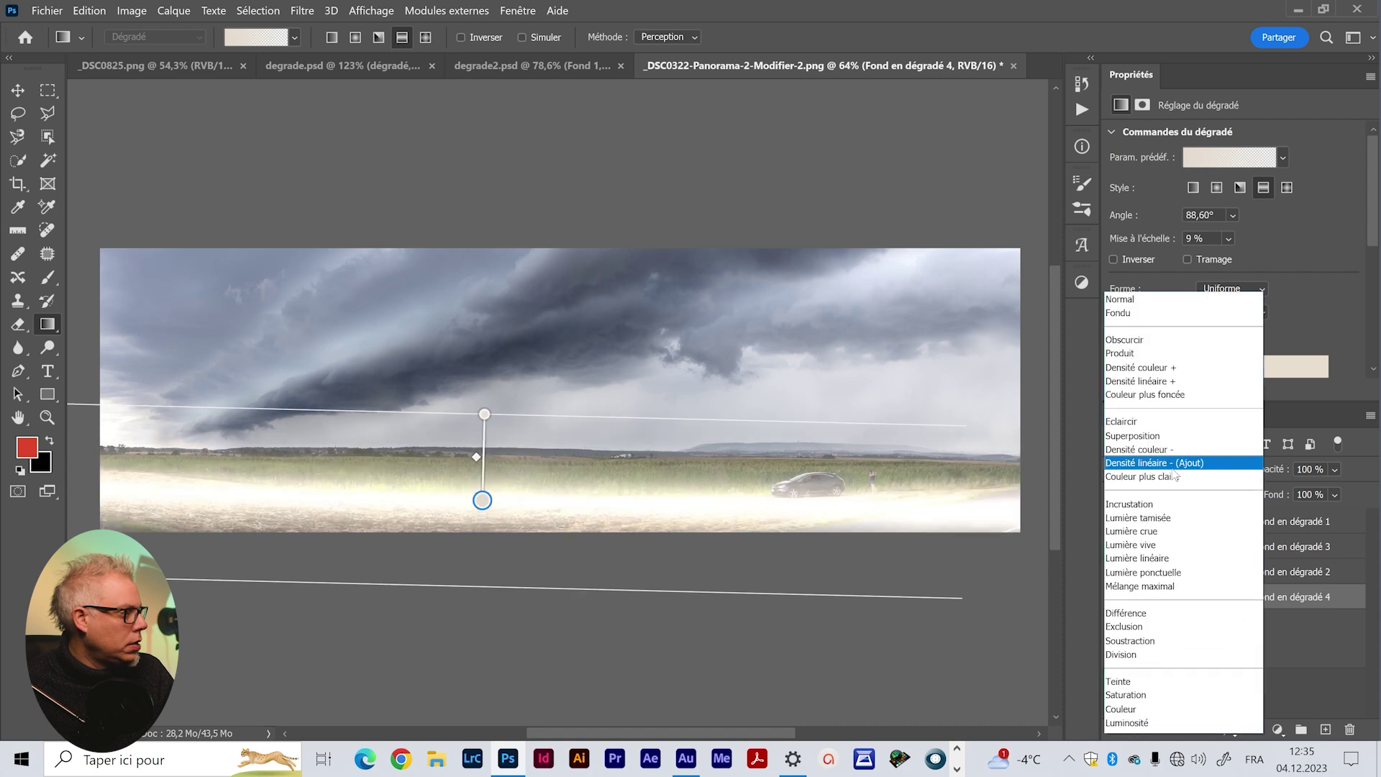
{"action": "left_click", "coordinate": [1165, 560]}
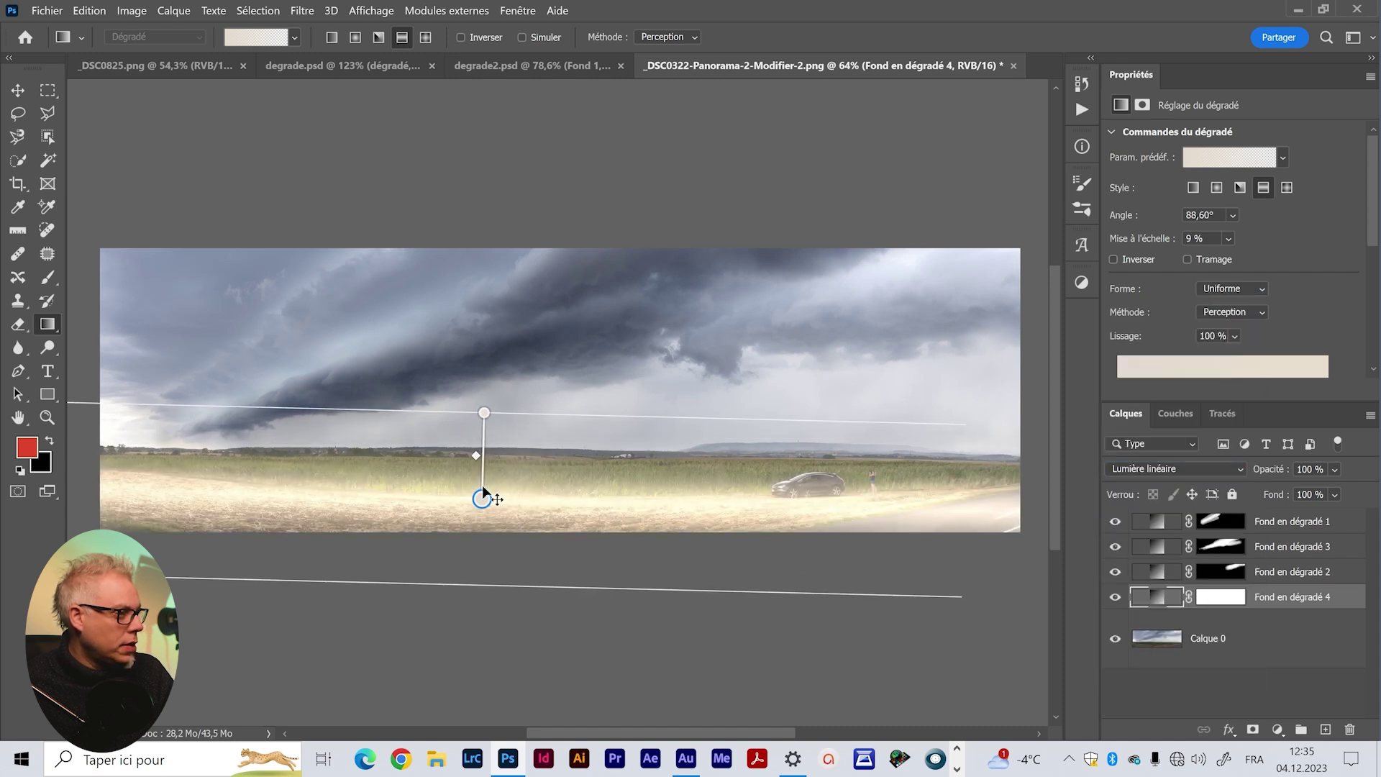
{"action": "left_click", "coordinate": [1221, 596]}
{"action": "key", "text": "ctrl+i"}
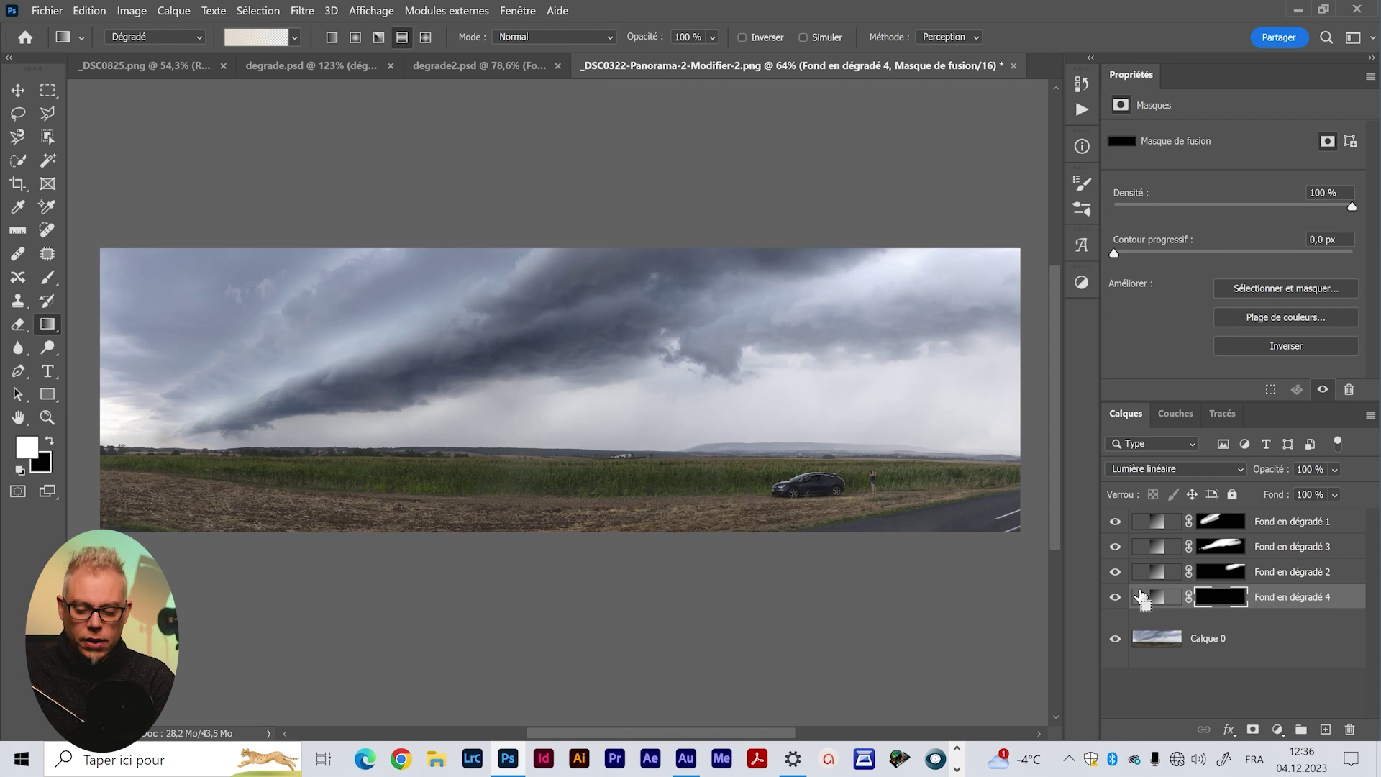
{"action": "key", "text": "b"}
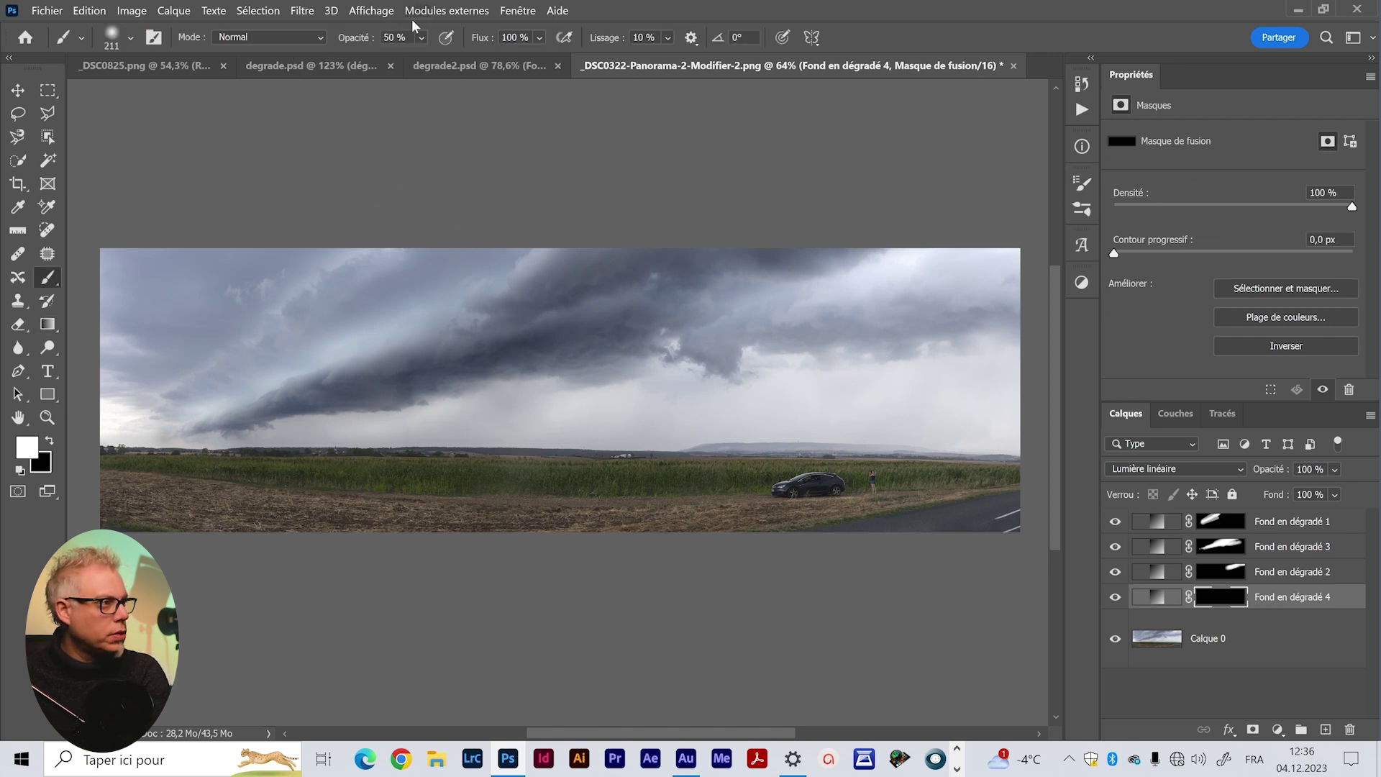
{"action": "left_click_drag", "start_coordinate": [154, 503], "coordinate": [949, 528]}
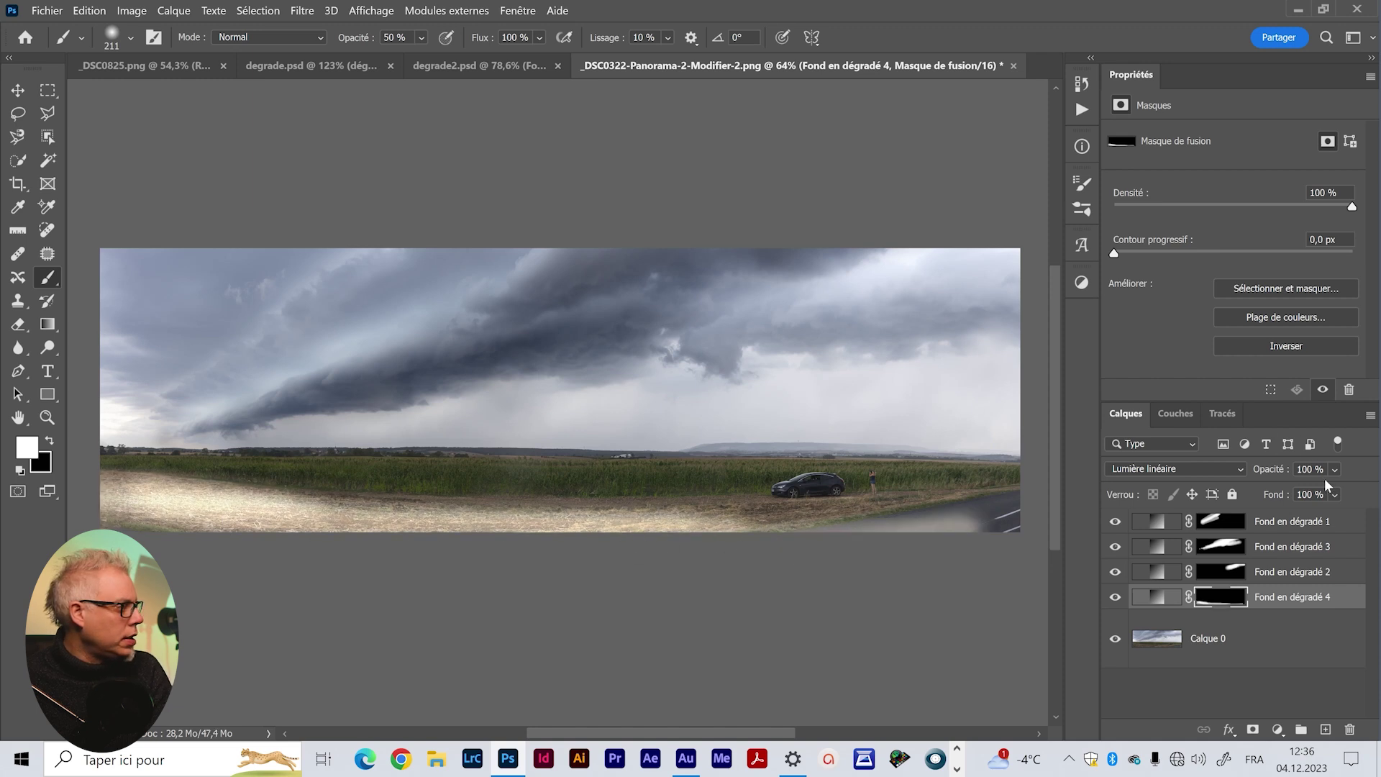
{"action": "left_click", "coordinate": [1296, 513]}
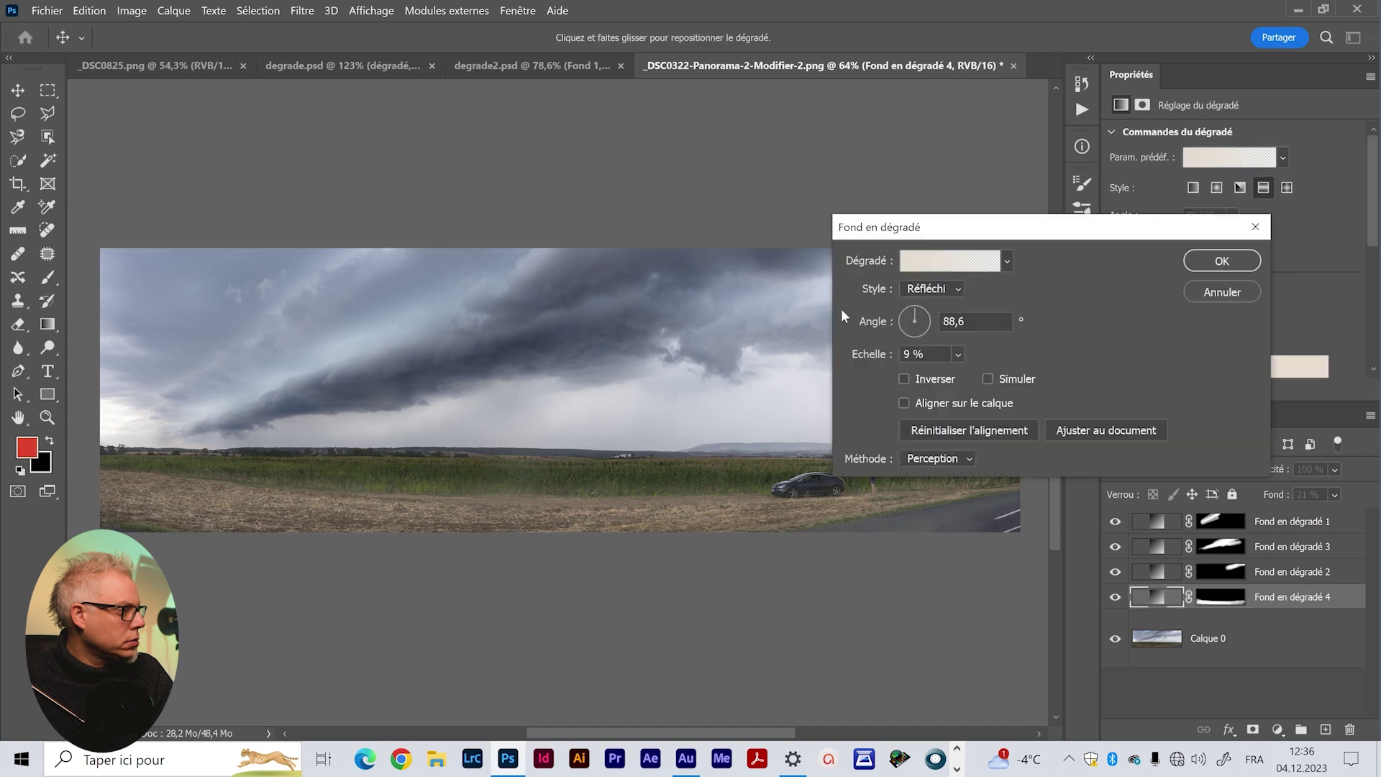
Change the ground gradient's left stop to a warm tan, d8bb98
{"action": "left_click", "coordinate": [1223, 292]}
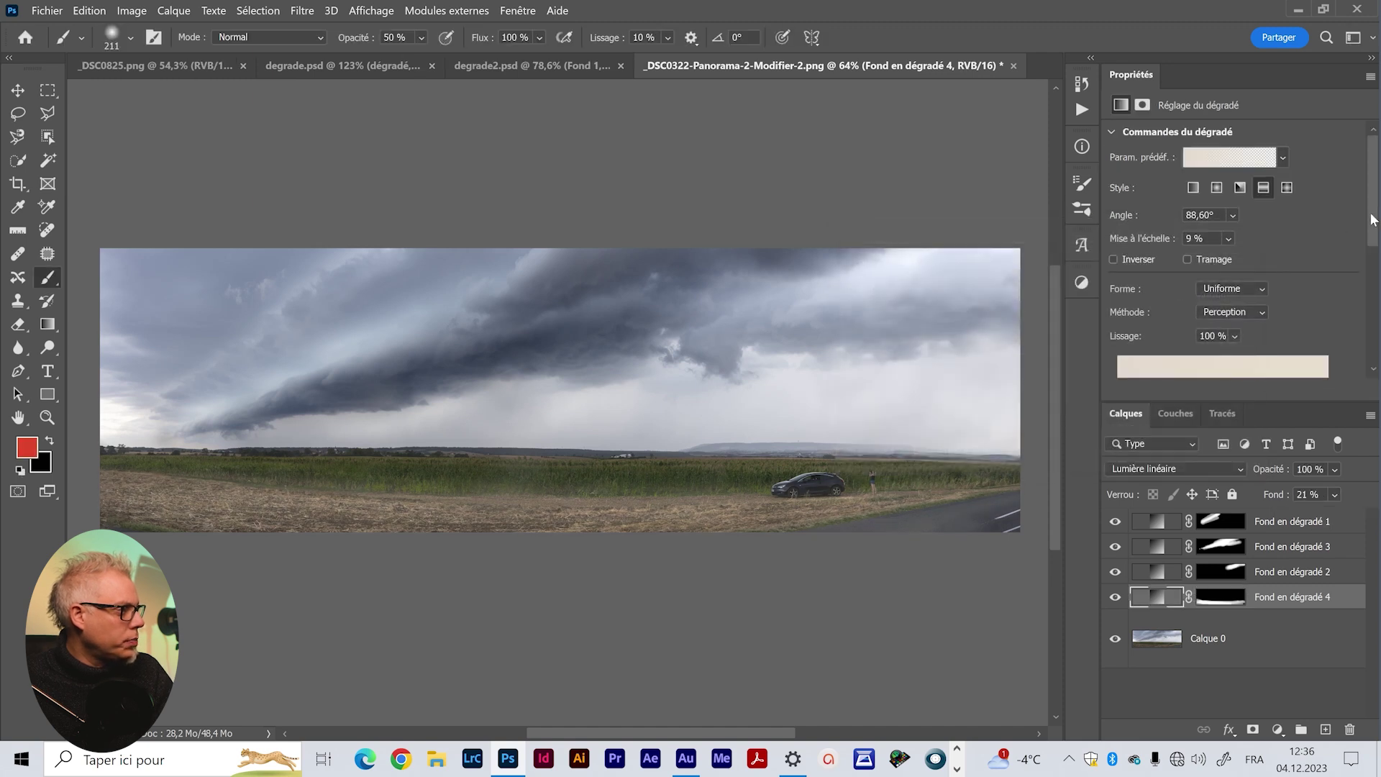
{"action": "scroll", "coordinate": [1253, 236], "scroll_direction": "down", "scroll_amount": 3}
{"action": "scroll", "coordinate": [1253, 235], "scroll_direction": "down", "scroll_amount": 2}
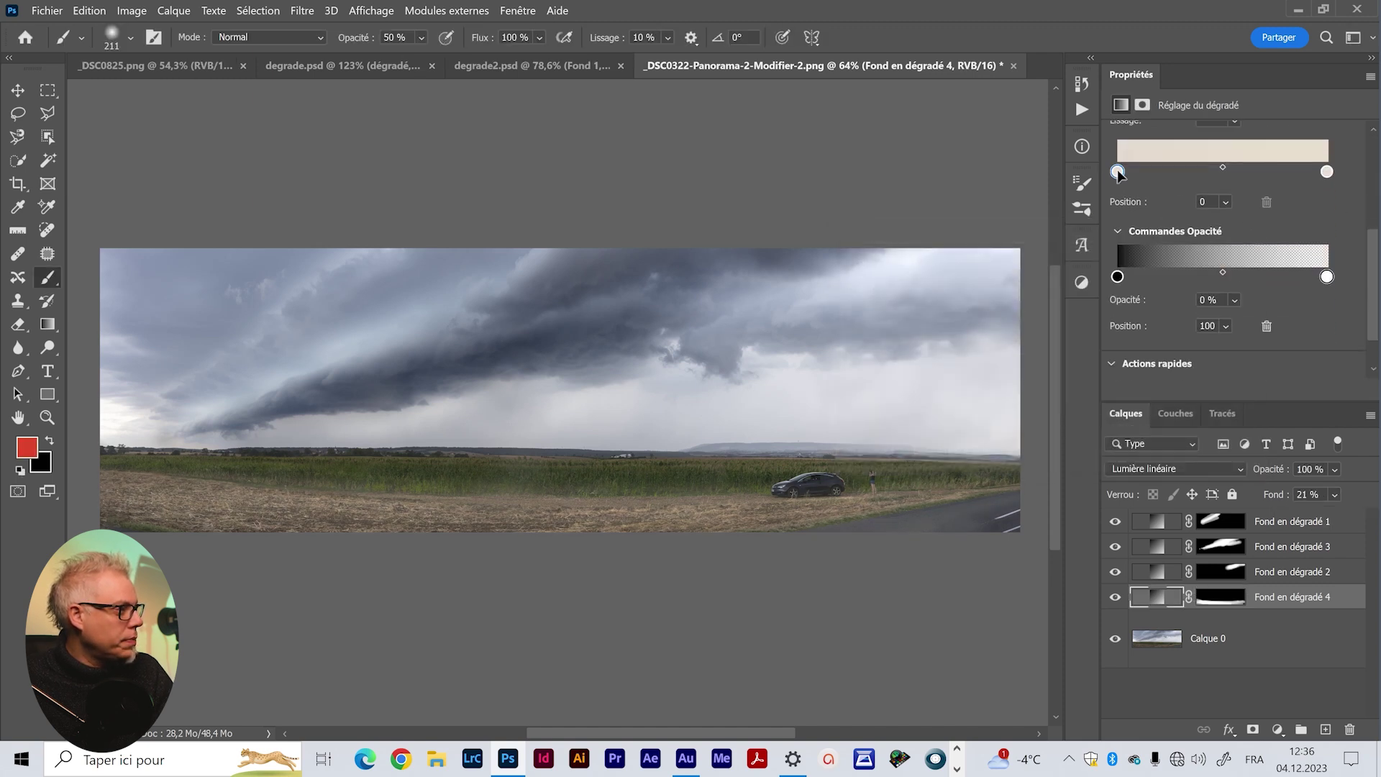
{"action": "double_click", "coordinate": [1118, 172]}
{"action": "left_click_drag", "start_coordinate": [916, 457], "coordinate": [921, 460]}
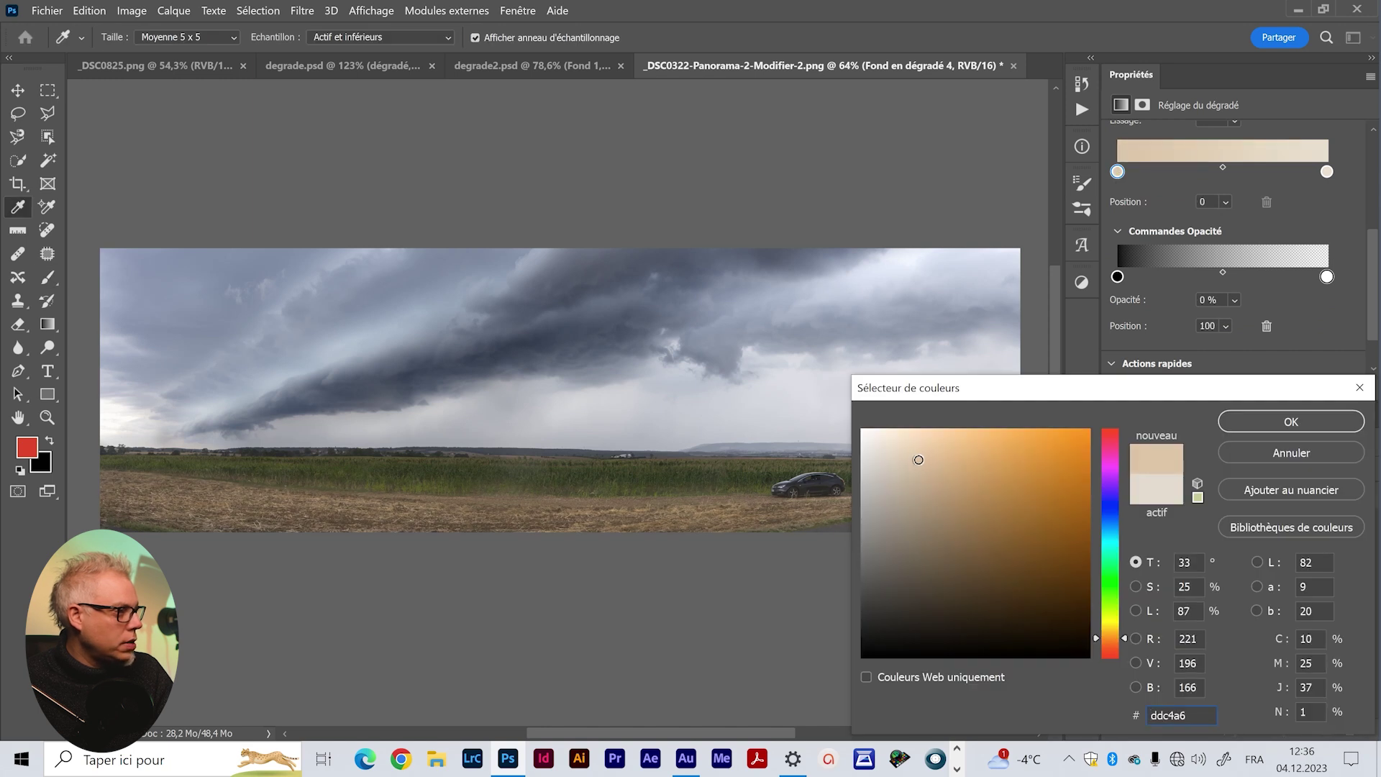
{"action": "left_click", "coordinate": [932, 464]}
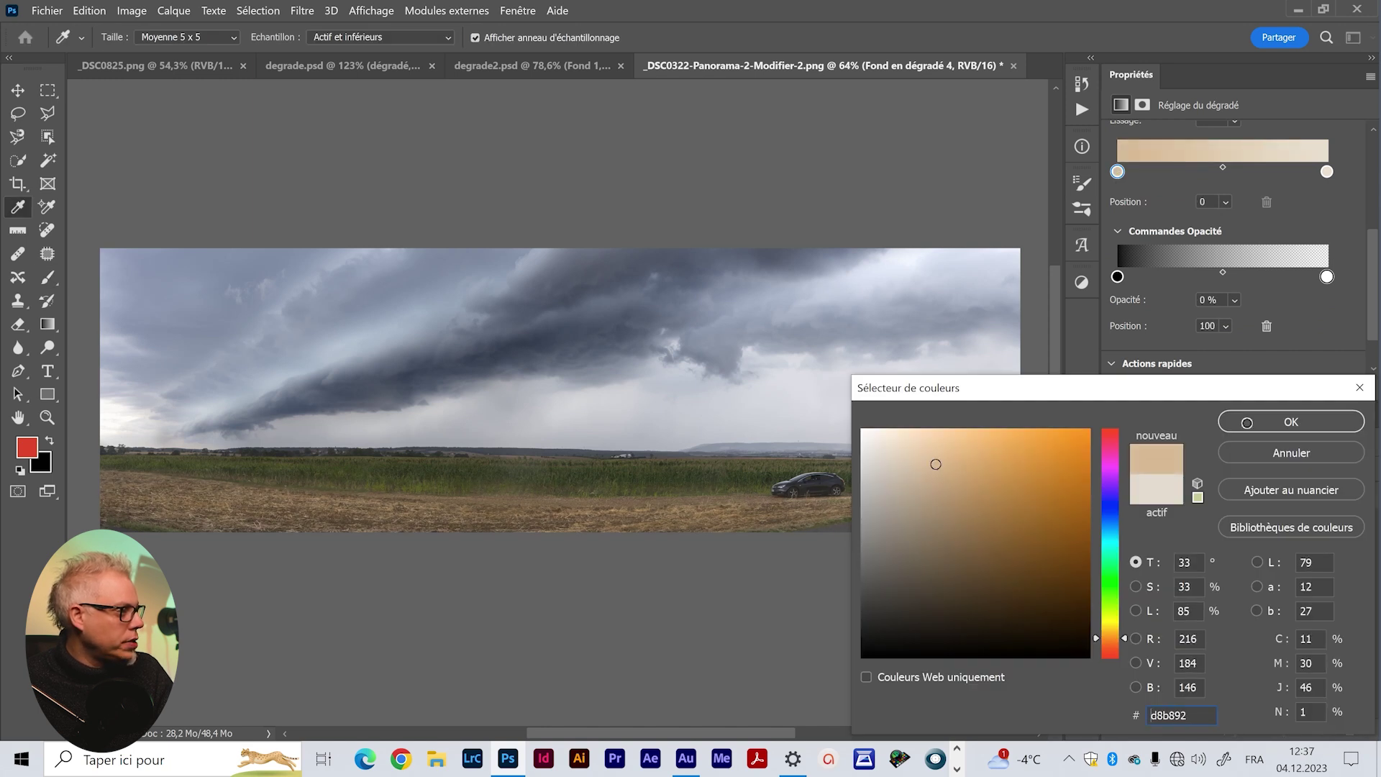
{"action": "left_click", "coordinate": [1247, 423]}
Change the right stop to near-white cream f3ede4, then select all four gradient layers
{"action": "scroll", "coordinate": [1171, 311], "scroll_direction": "up", "scroll_amount": 3}
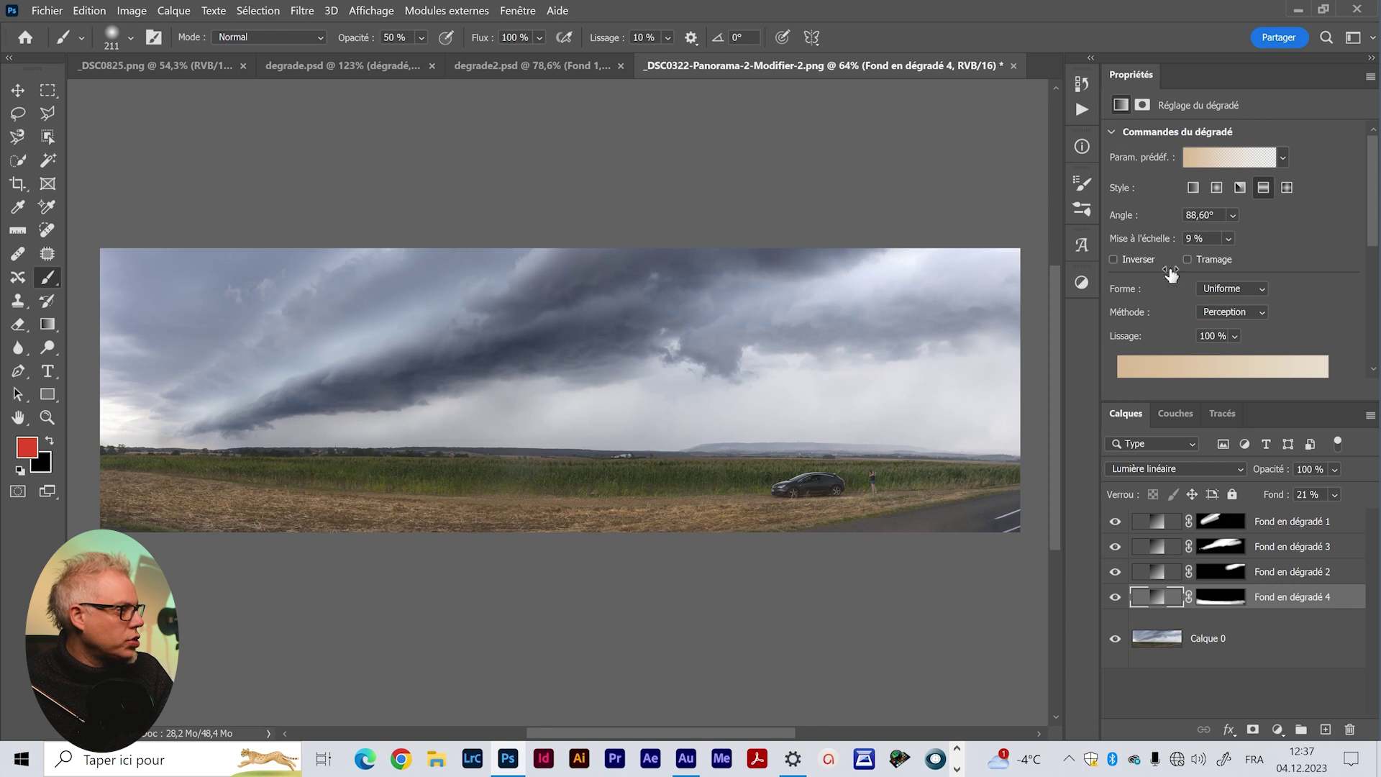
{"action": "scroll", "coordinate": [1170, 274], "scroll_direction": "down", "scroll_amount": 1}
{"action": "scroll", "coordinate": [1175, 314], "scroll_direction": "down", "scroll_amount": 2}
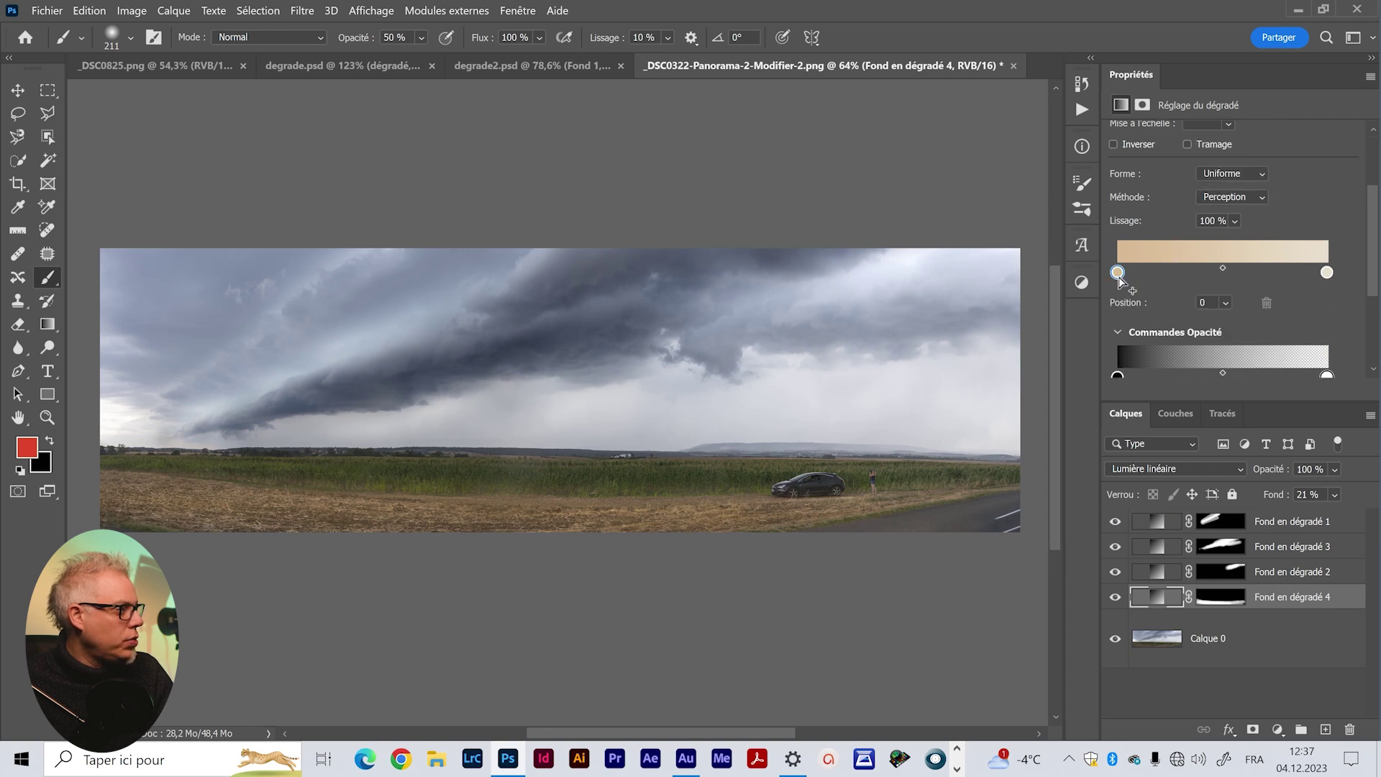
{"action": "double_click", "coordinate": [1328, 272]}
{"action": "left_click_drag", "start_coordinate": [877, 440], "coordinate": [871, 438]}
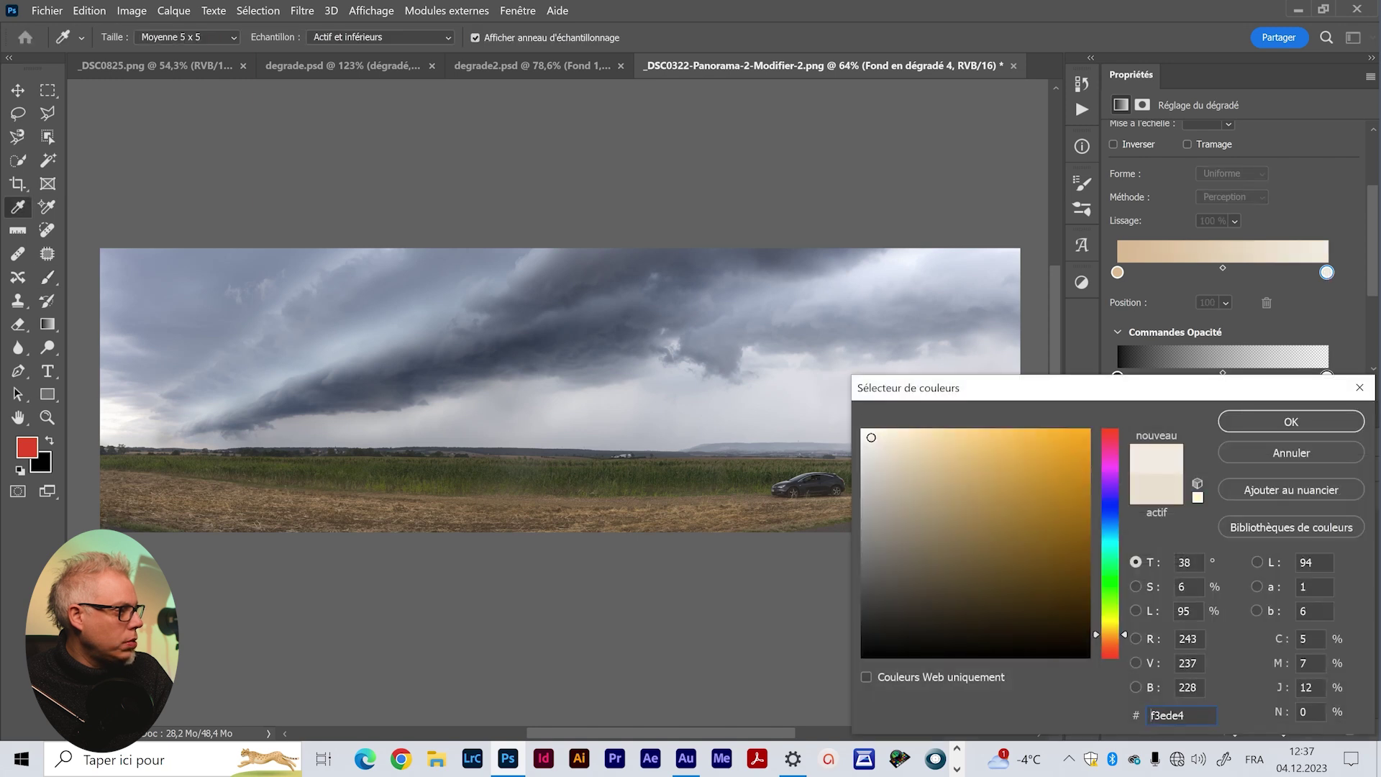
{"action": "left_click", "coordinate": [1251, 423]}
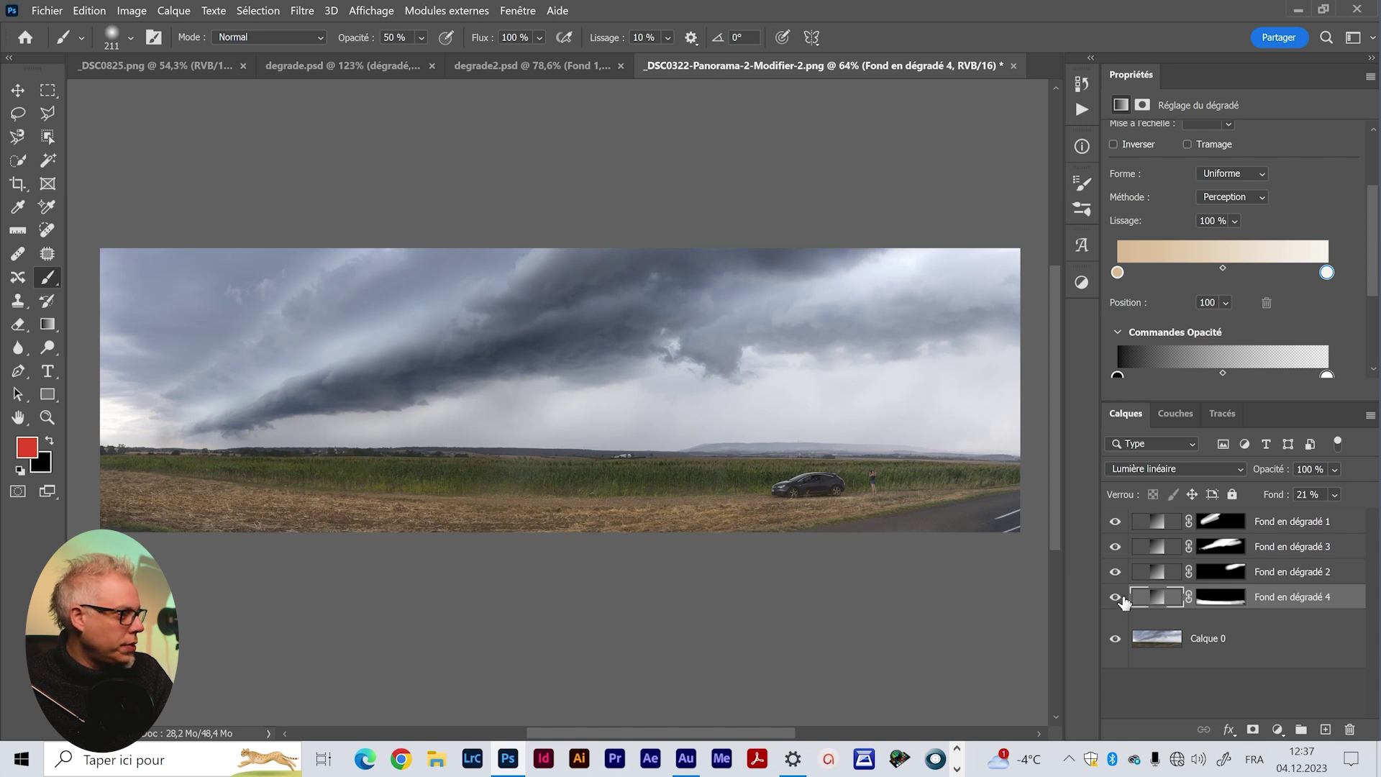
{"action": "left_click", "coordinate": [1295, 525], "text": "shift"}
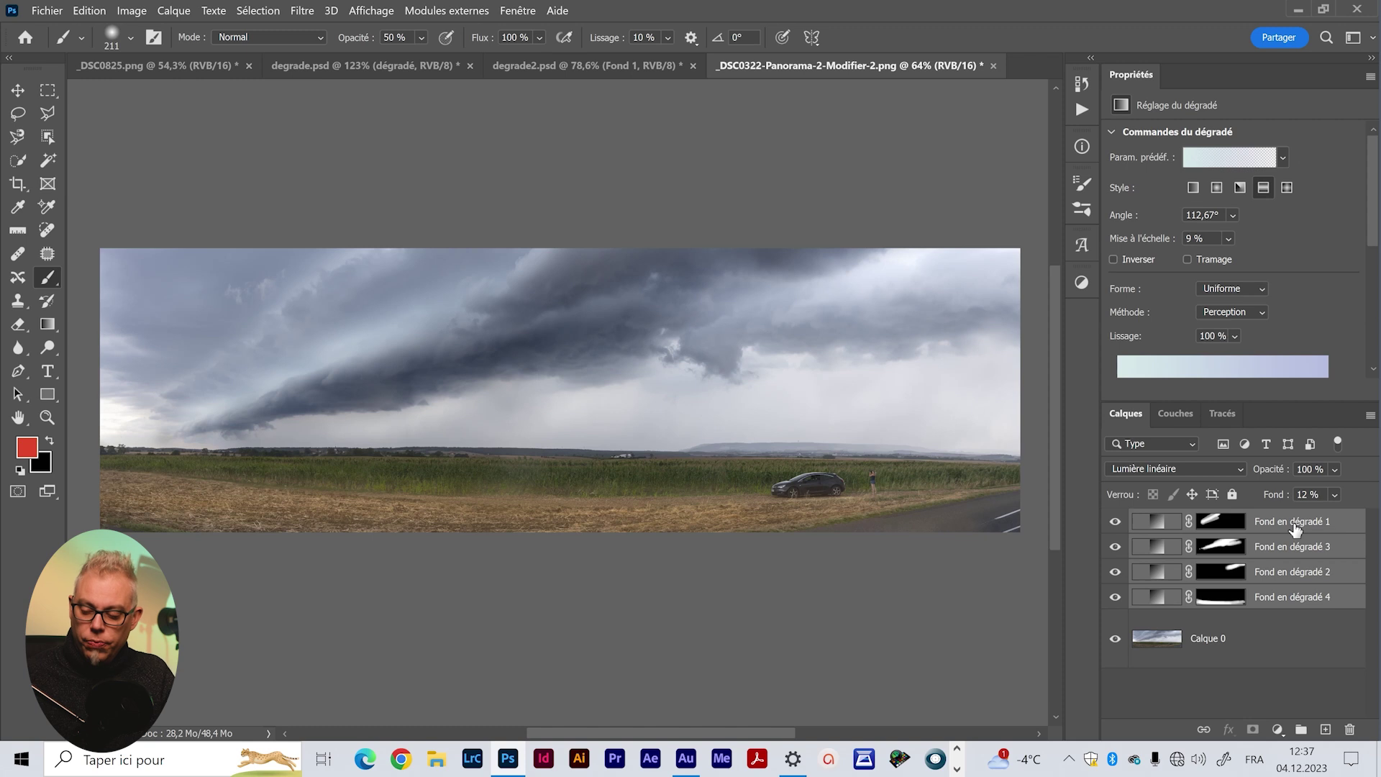
Group the four gradient layers and name the group 'retouche'
{"action": "key", "text": "ctrl+g"}
{"action": "double_click", "coordinate": [1184, 519]}
{"action": "type", "text": "retouche"}
{"action": "key", "text": "Return"}
Toggle the retouche group's visibility to compare before and after, leaving it shown and expanded
{"action": "left_click", "coordinate": [1115, 519]}
{"action": "left_click", "coordinate": [1116, 520]}
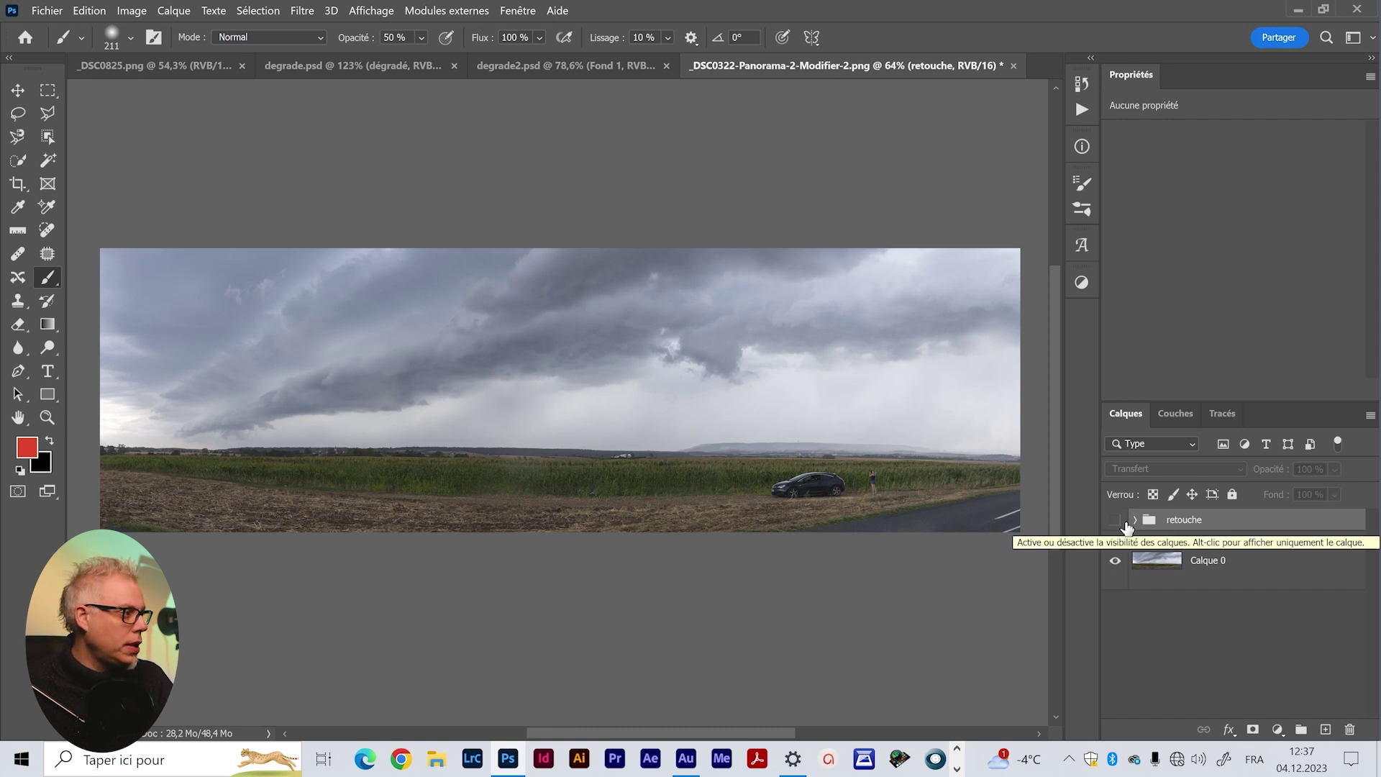
{"action": "left_click", "coordinate": [1115, 521]}
{"action": "left_click", "coordinate": [1116, 520]}
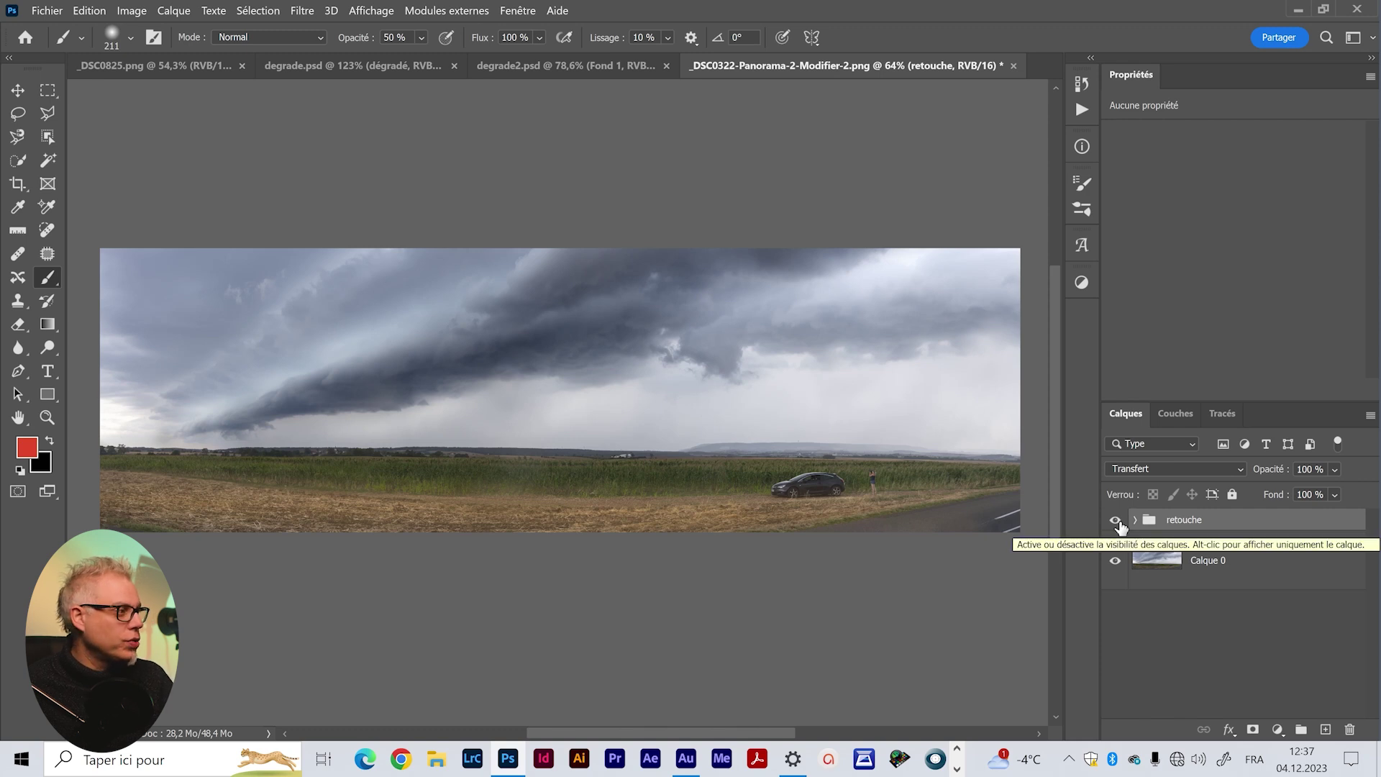
{"action": "left_click", "coordinate": [1115, 521]}
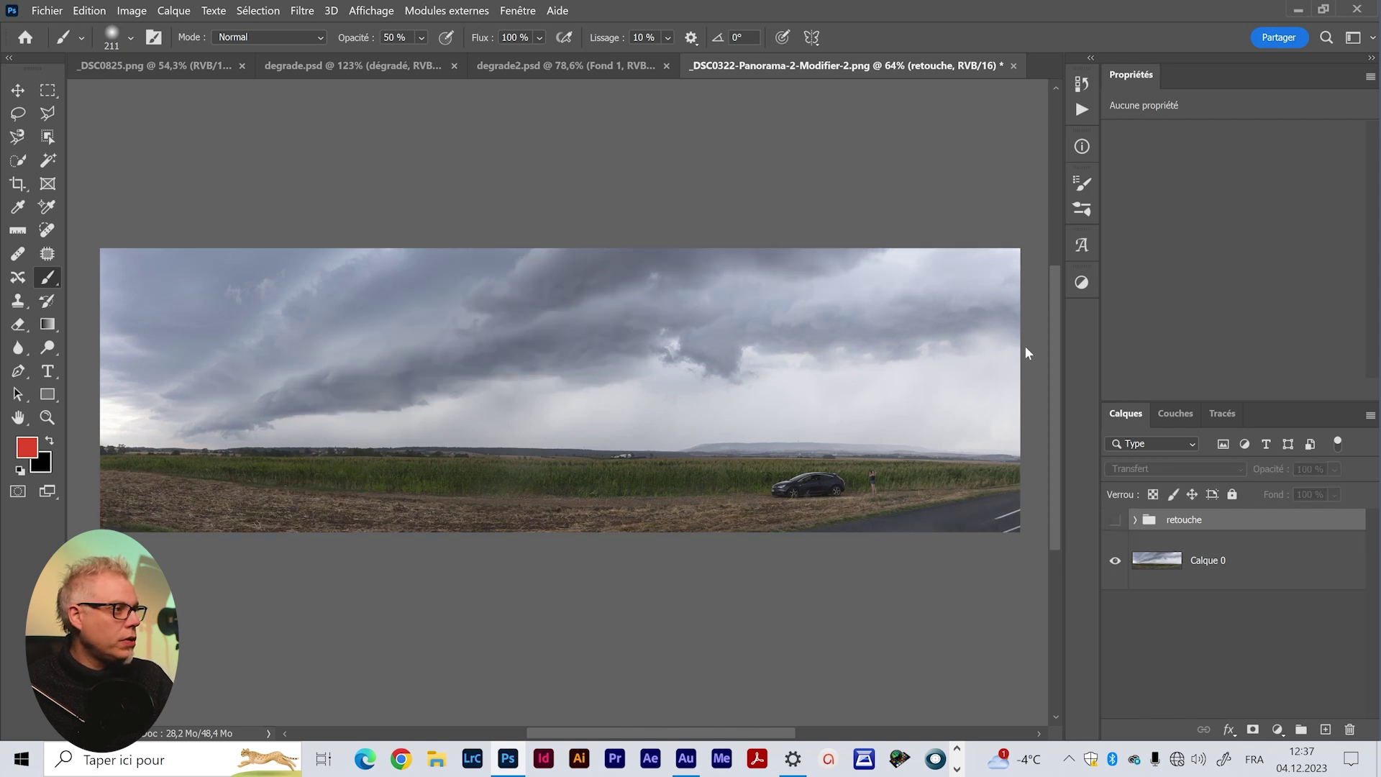
{"action": "left_click", "coordinate": [1115, 523]}
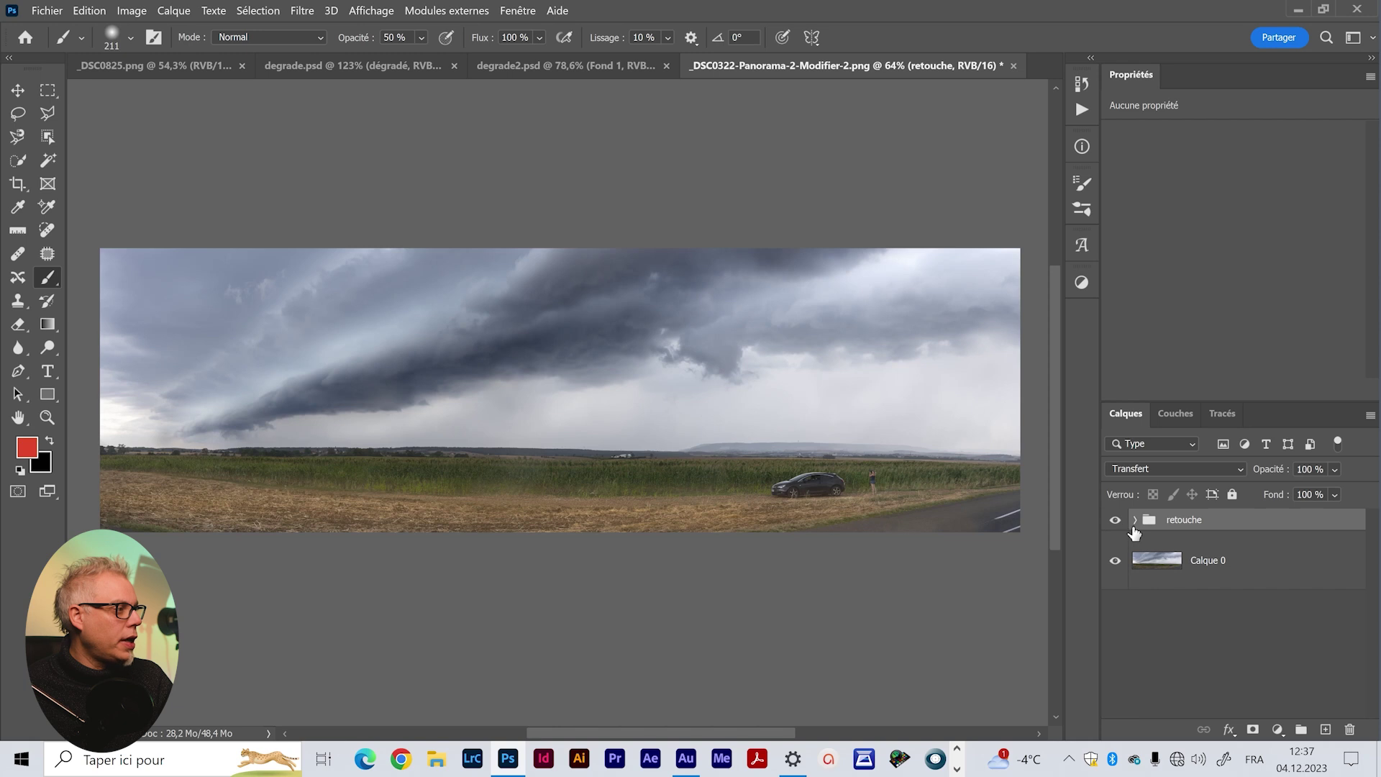
{"action": "left_click", "coordinate": [1136, 521]}
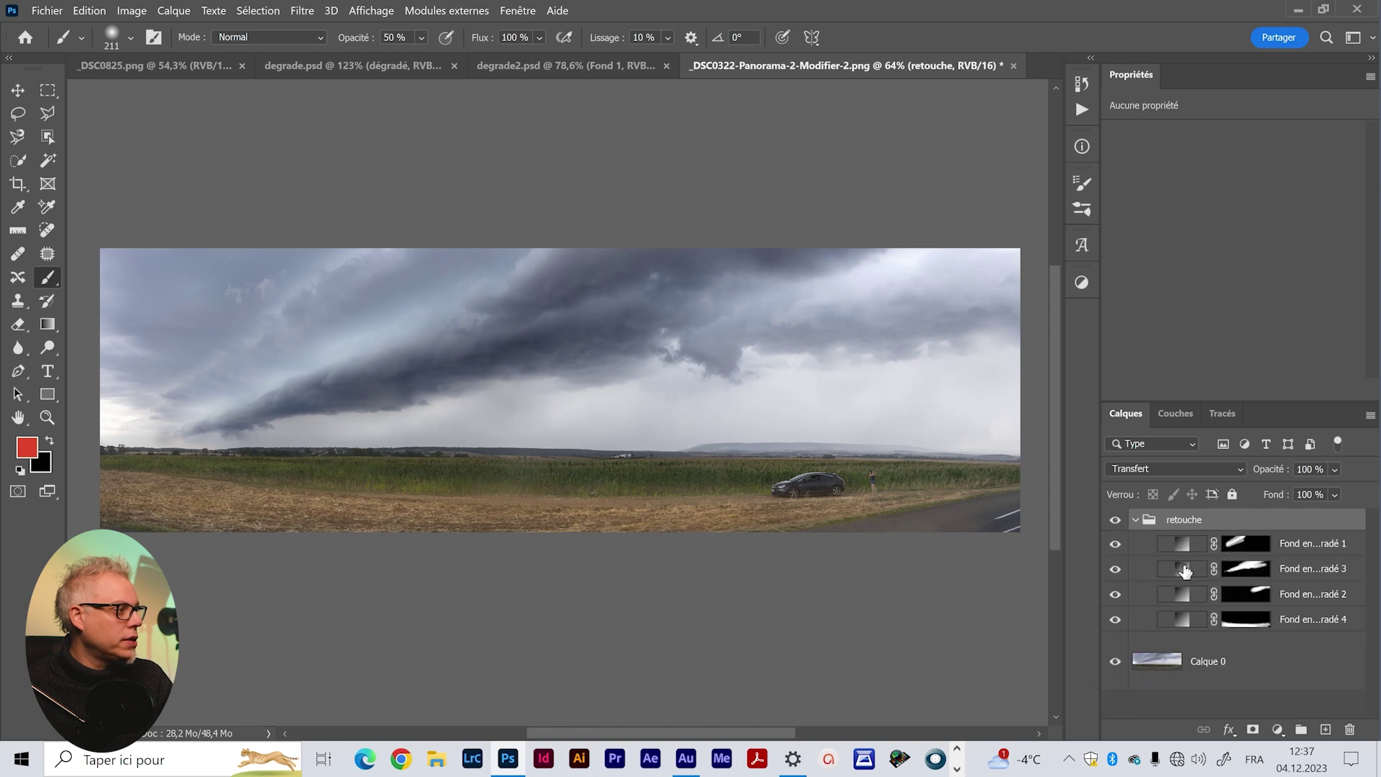